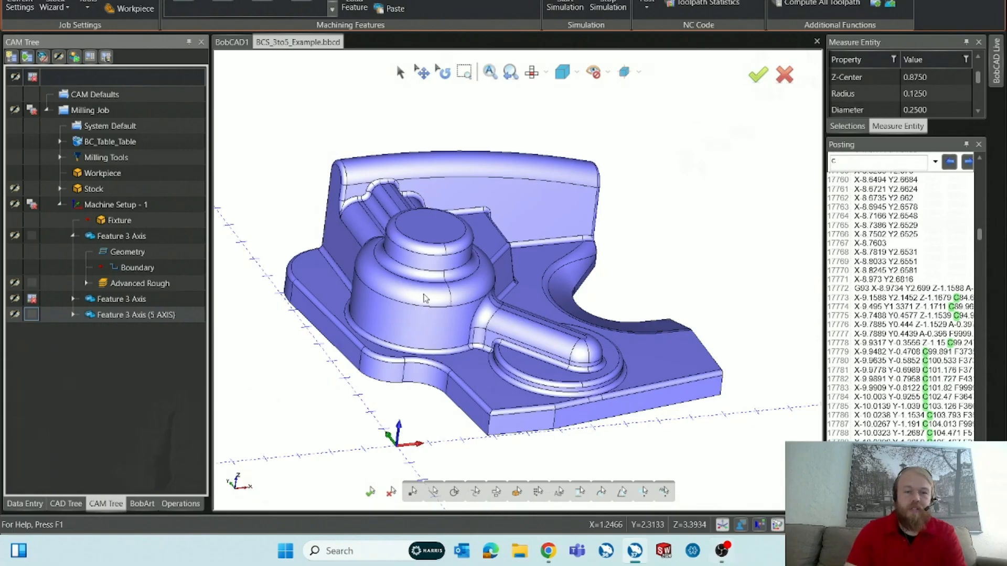
Examine the Advanced Rough toolpath, and the second 3 Axis feature's Steep Shallow, Advanced Planar, Advanced Z Level Finish and Equidistant toolpaths.
left_click(14, 283)
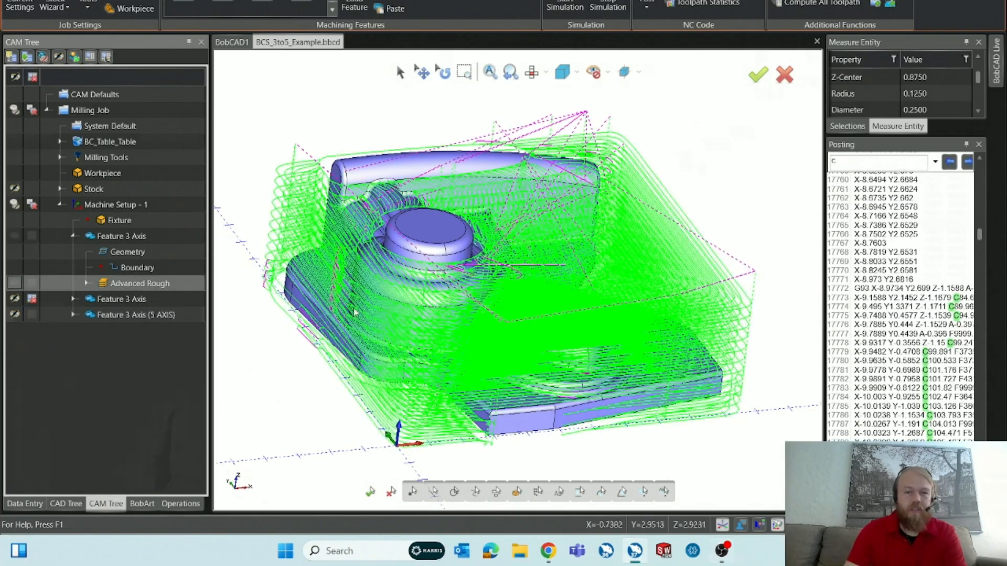
left_click(14, 284)
left_click(15, 299)
left_click(73, 299)
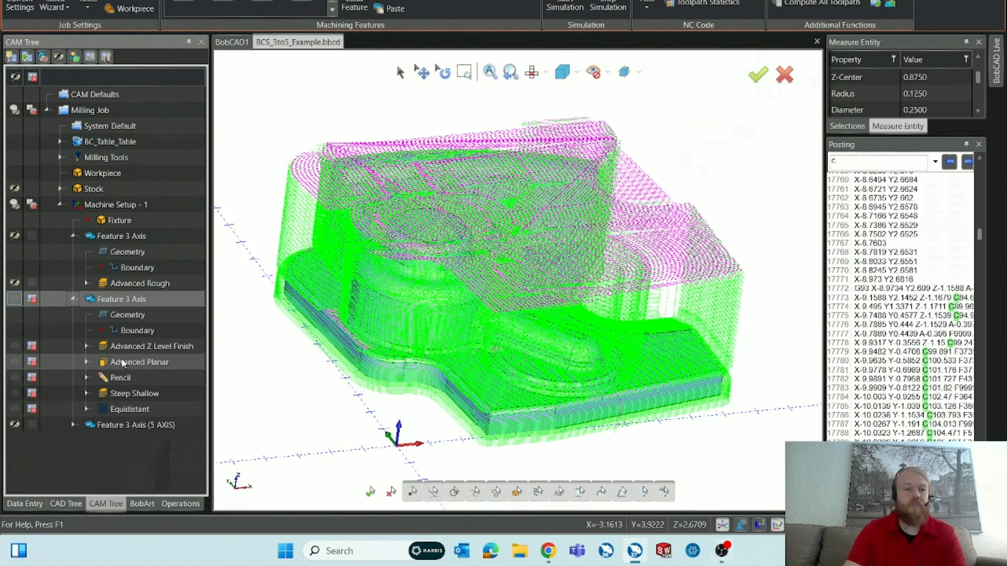
left_click(163, 397)
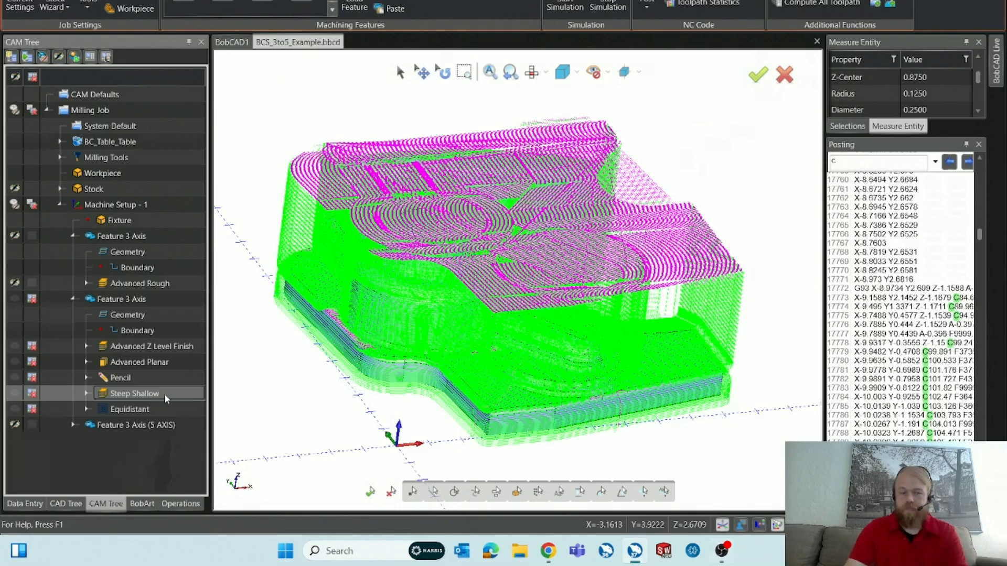
left_click(171, 362)
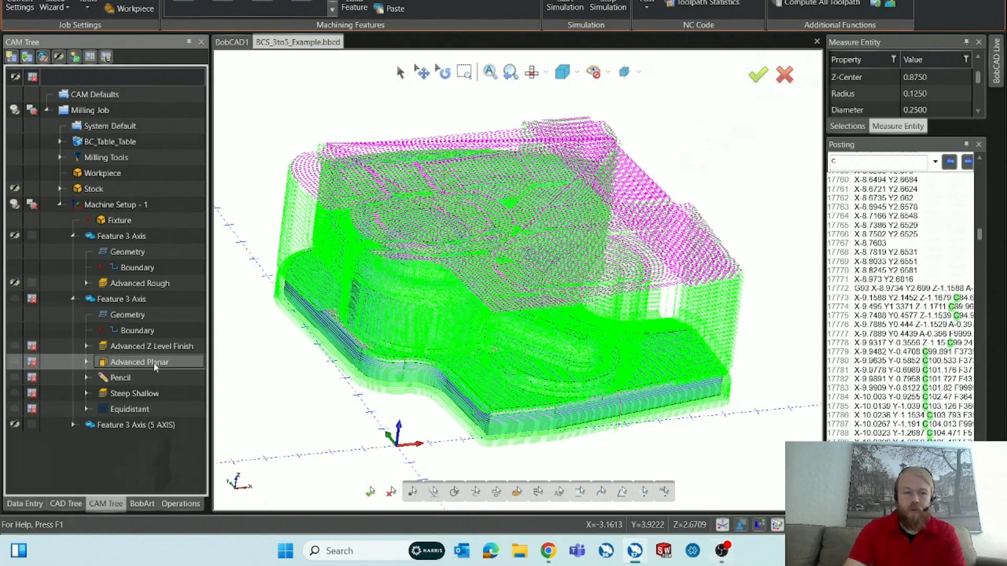
left_click(194, 346)
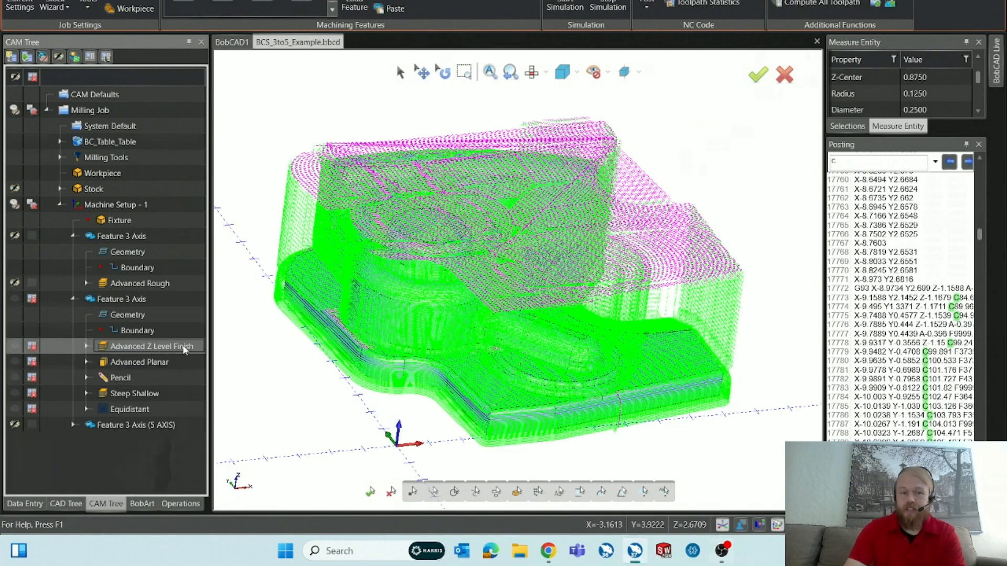
left_click(15, 298)
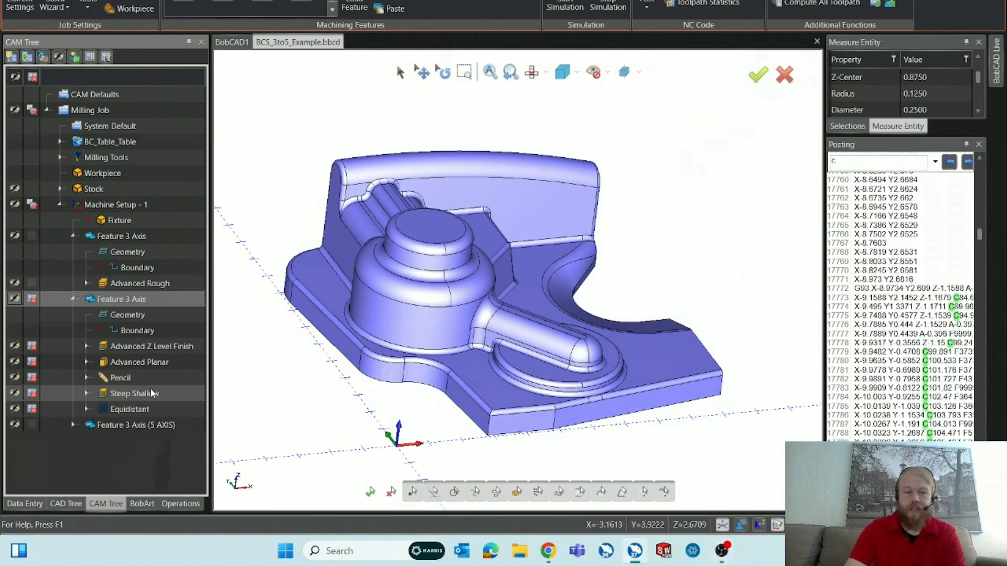
left_click(149, 408)
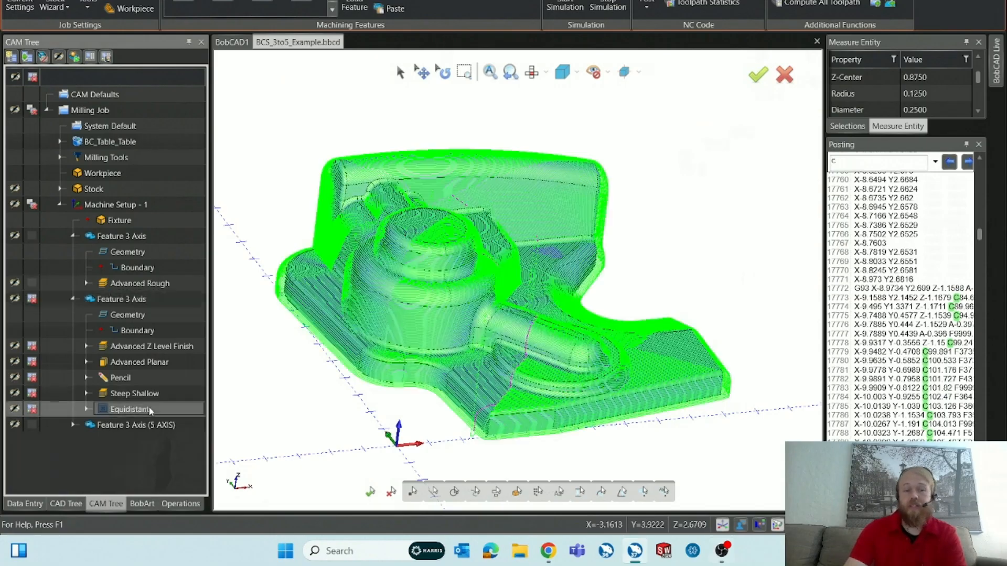
left_click(72, 298)
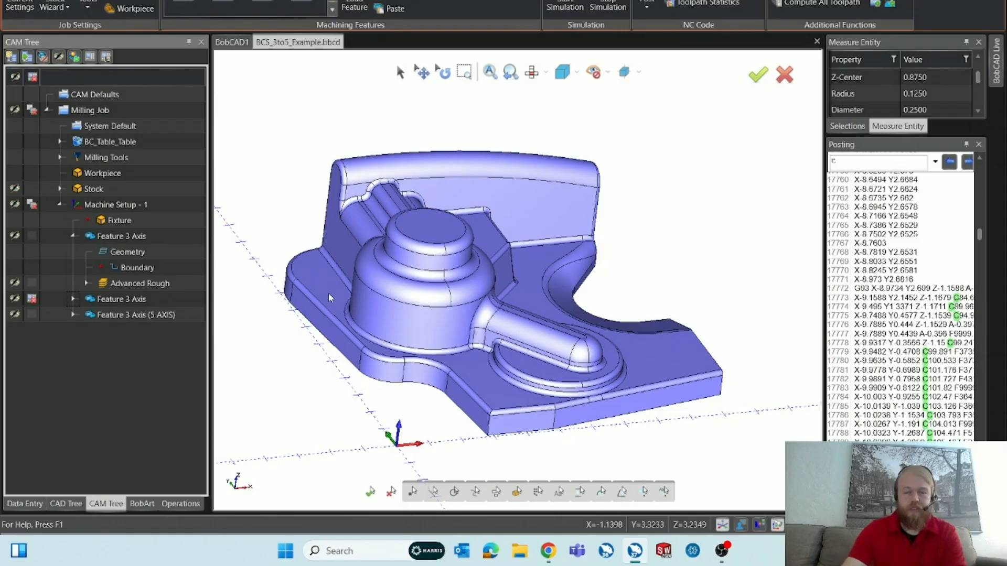
Inspect the part's fillets up close, and briefly display all Milling Job toolpaths before collapsing the job in the tree.
scroll(471, 349, "up", 6)
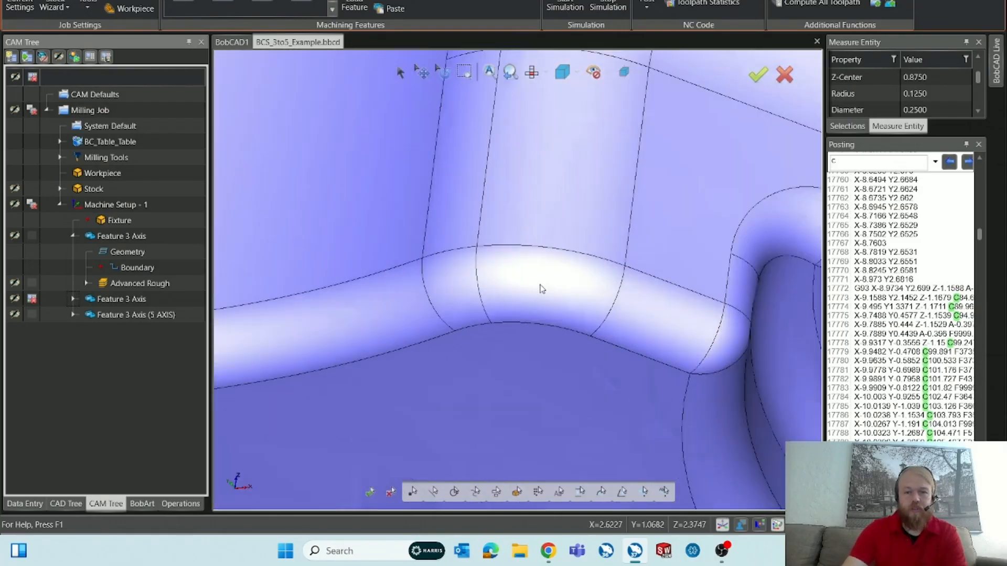
scroll(542, 289, "up", 2)
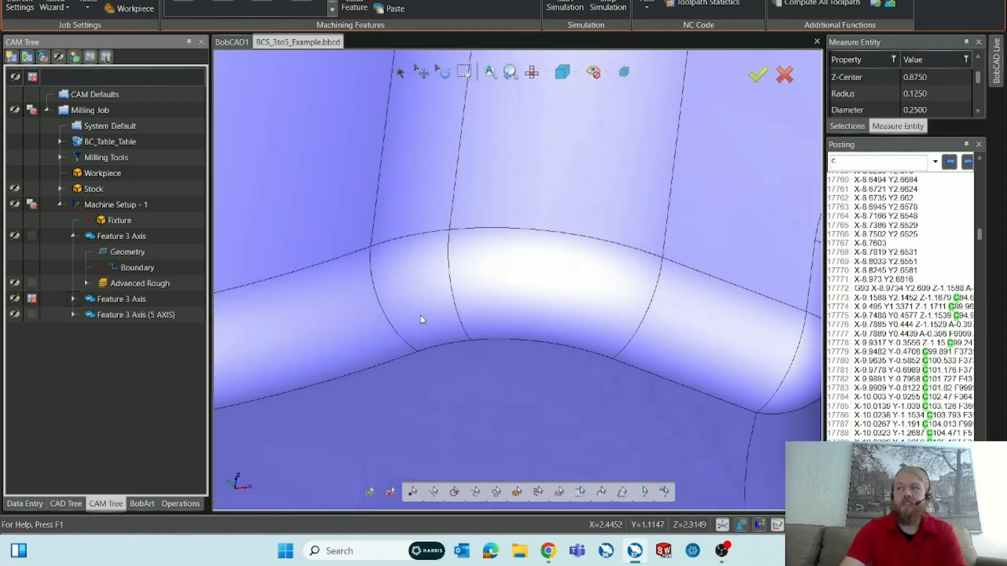
scroll(558, 351, "down", 8)
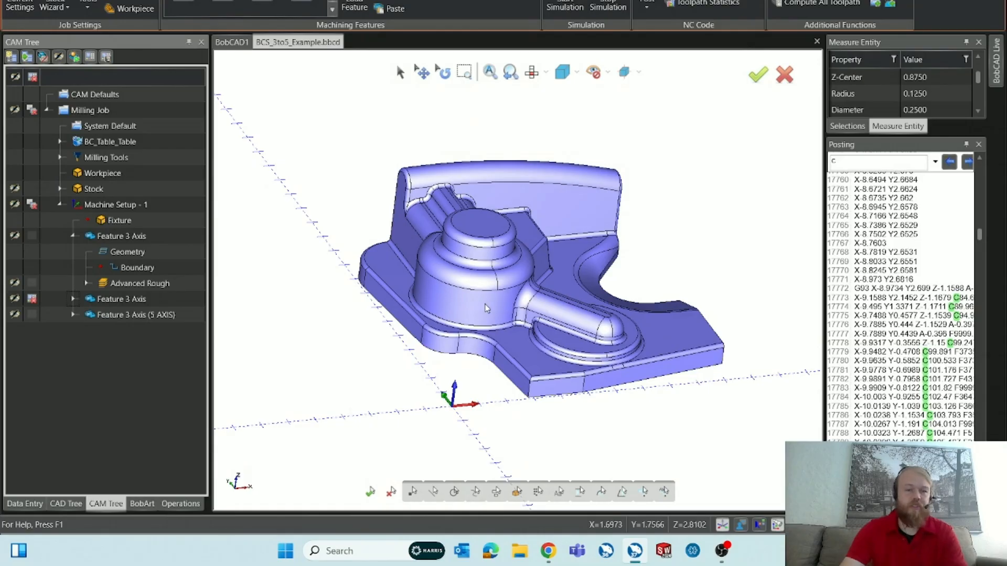
left_click(15, 110)
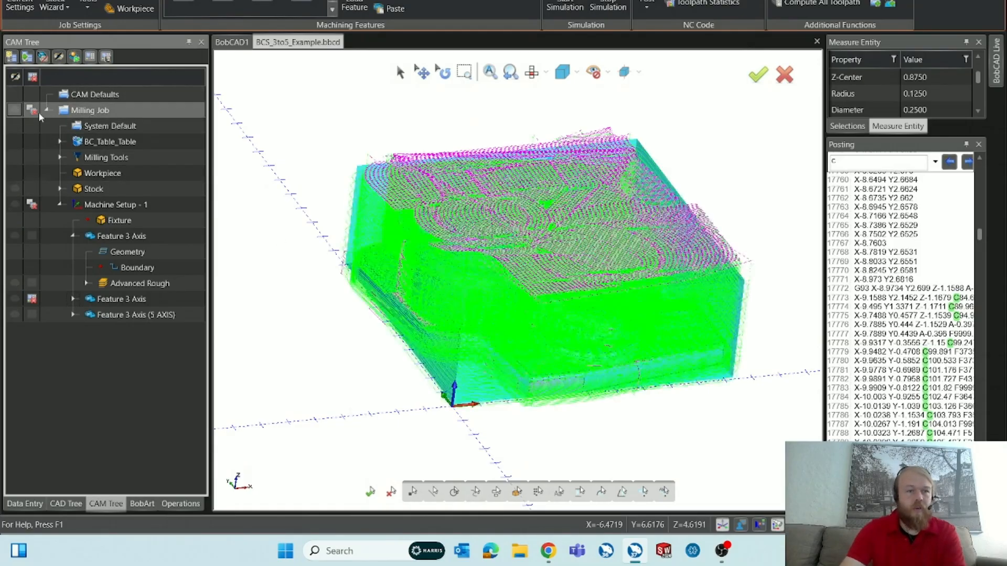
left_click(14, 110)
left_click(47, 110)
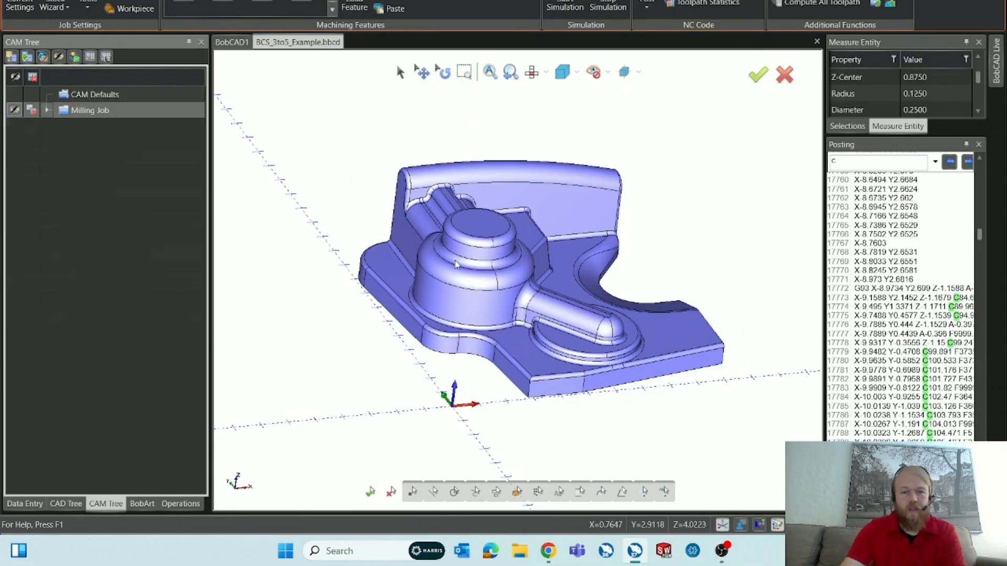
Translate the solid freehand away from the origin by about X 19.09, Y 10.83 and Z -2.02.
scroll(516, 359, "down", 3)
mouse_move(467, 382)
middle_mouse_down()
mouse_move(449, 361)
mouse_move(474, 391)
middle_mouse_up()
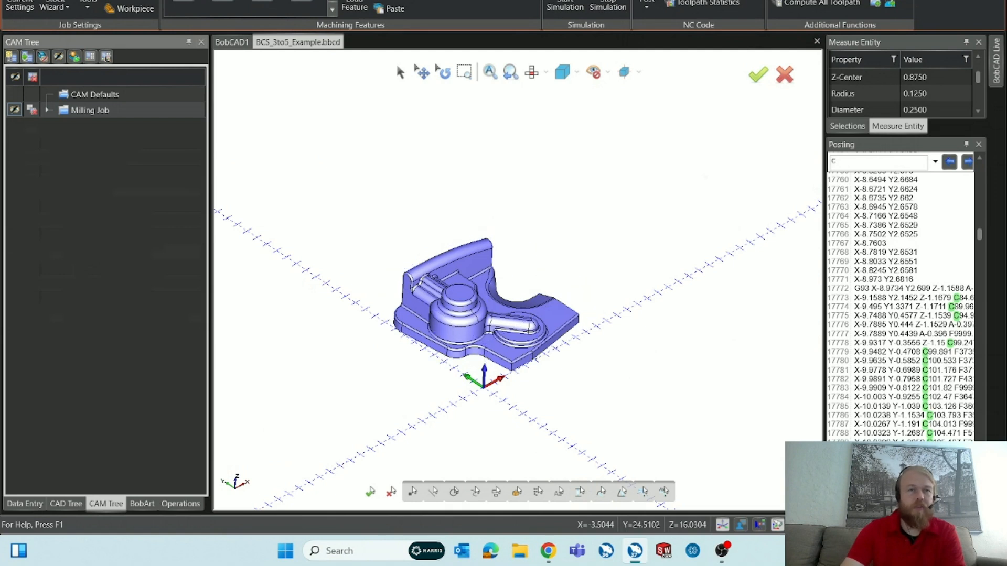
left_click(105, 0)
left_click(22, 3)
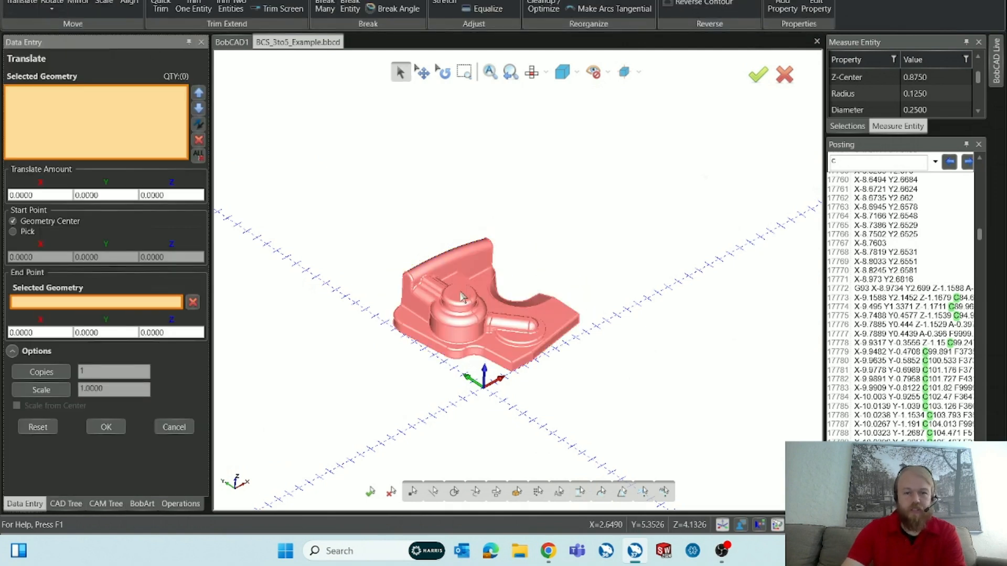
scroll(430, 350, "down", 3)
left_click(433, 346)
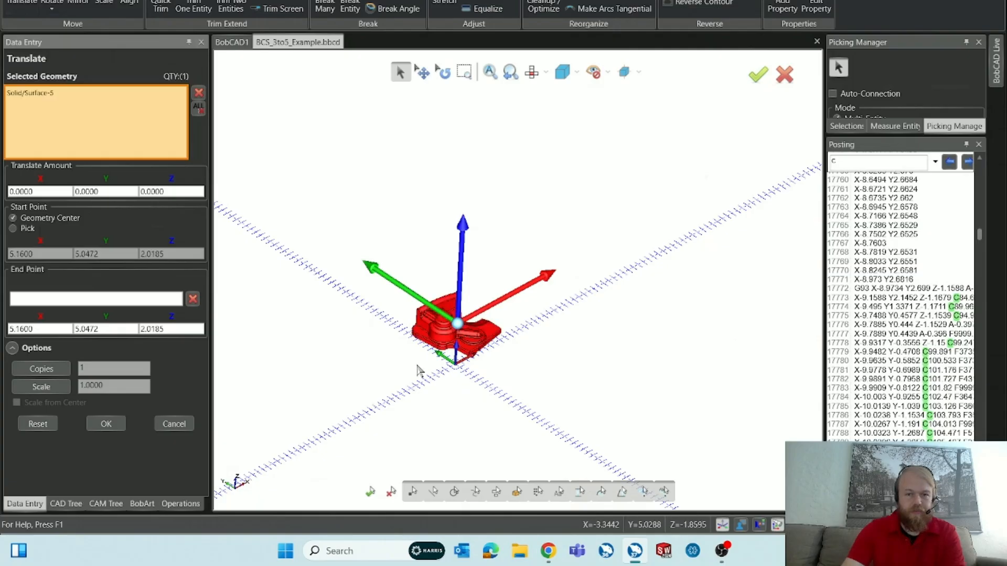
left_click(458, 323)
left_click(499, 249)
left_click(107, 423)
left_click(181, 422)
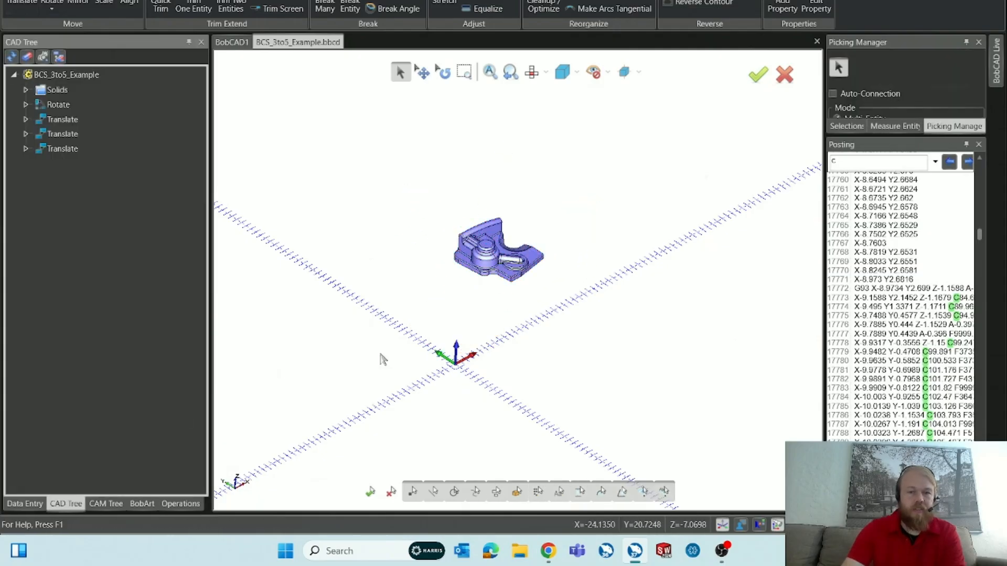
scroll(493, 290, "up", 2)
scroll(499, 292, "up", 1)
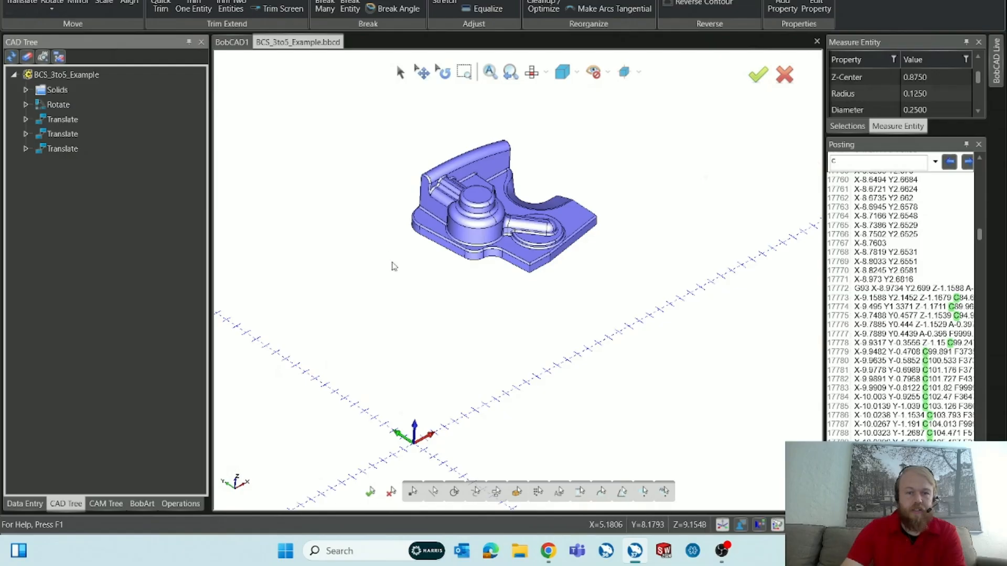
Undo and redo the last translation of the solid.
key("ctrl+z")
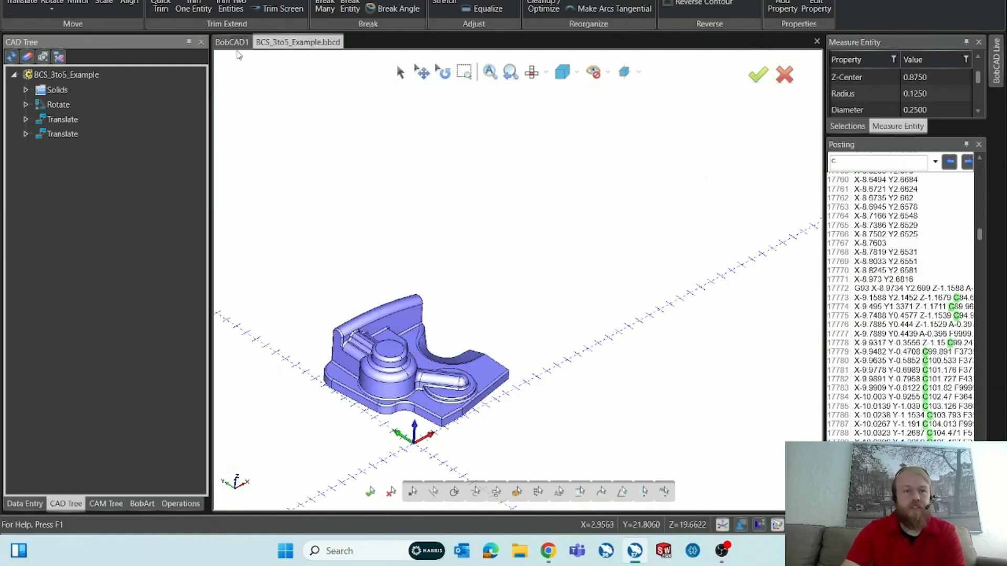
key("ctrl+y")
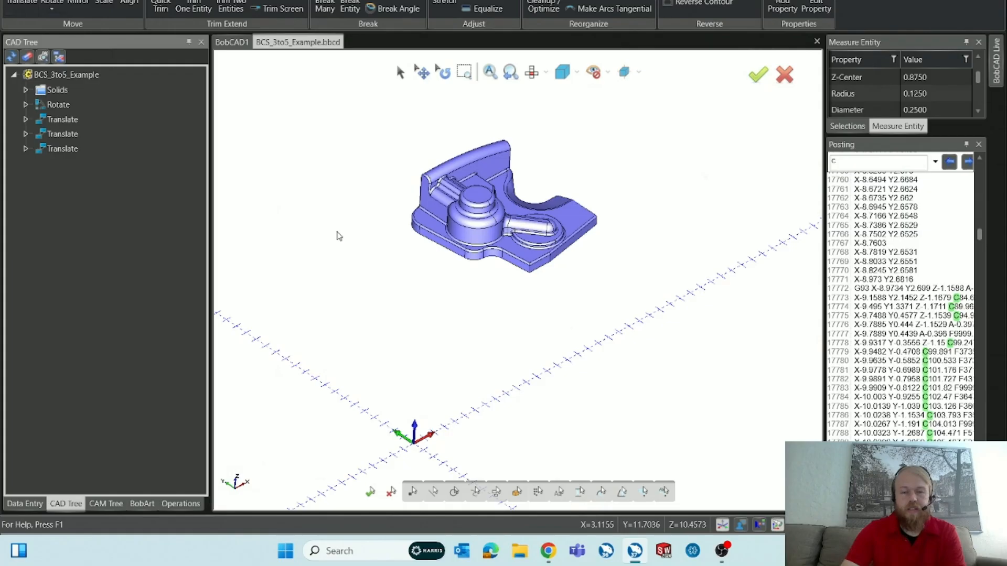
Examine the solid's minimum, maximum and total X, Y and Z bounds in the Entities Summary.
right_click(343, 241)
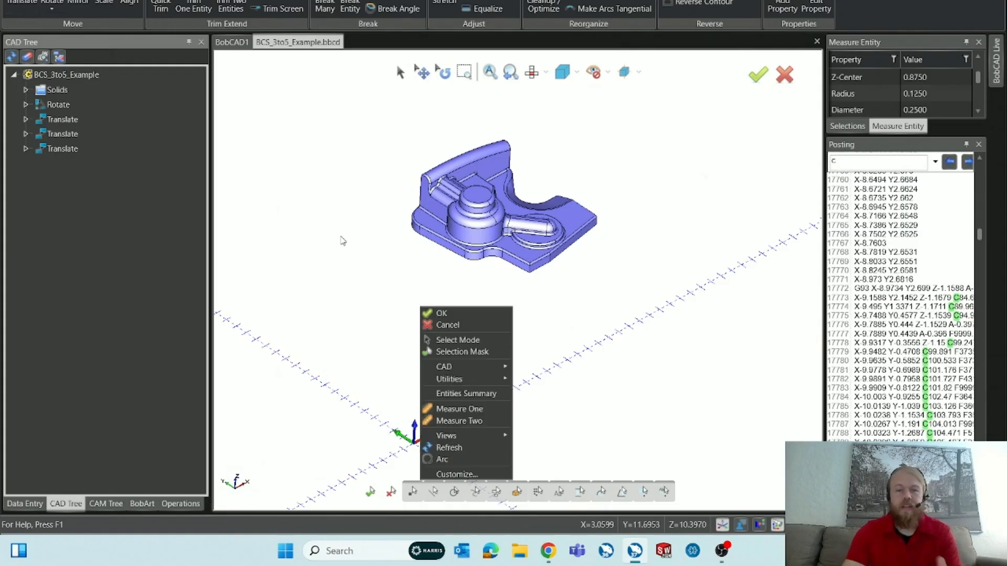
left_click(501, 392)
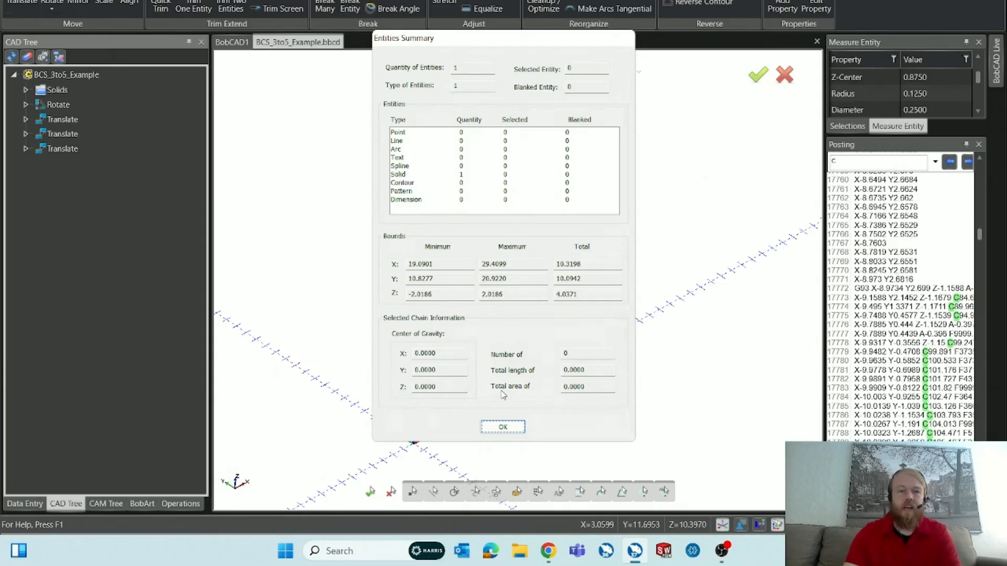
left_click(442, 263)
left_click(441, 280)
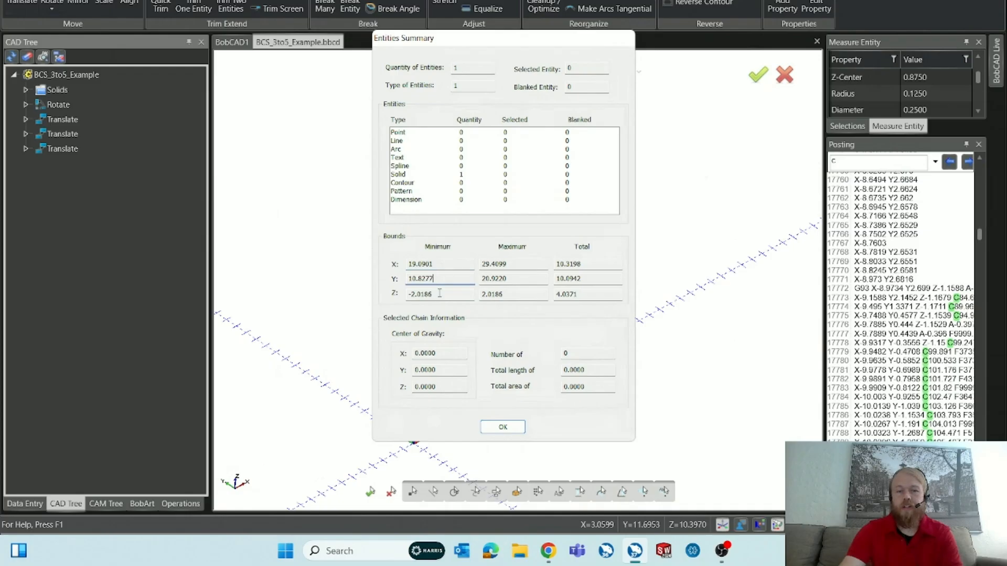
left_click(440, 294)
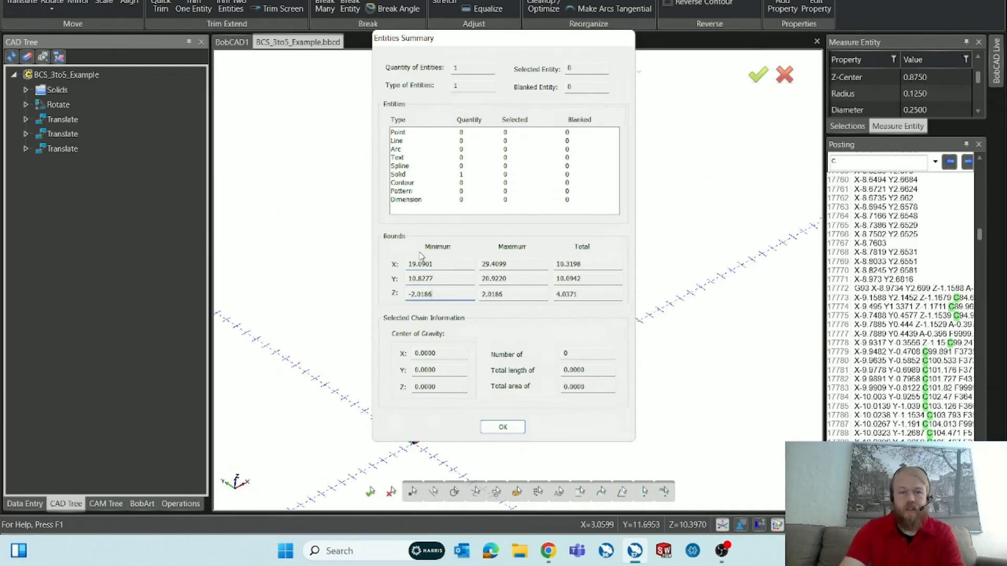
double_click(438, 263)
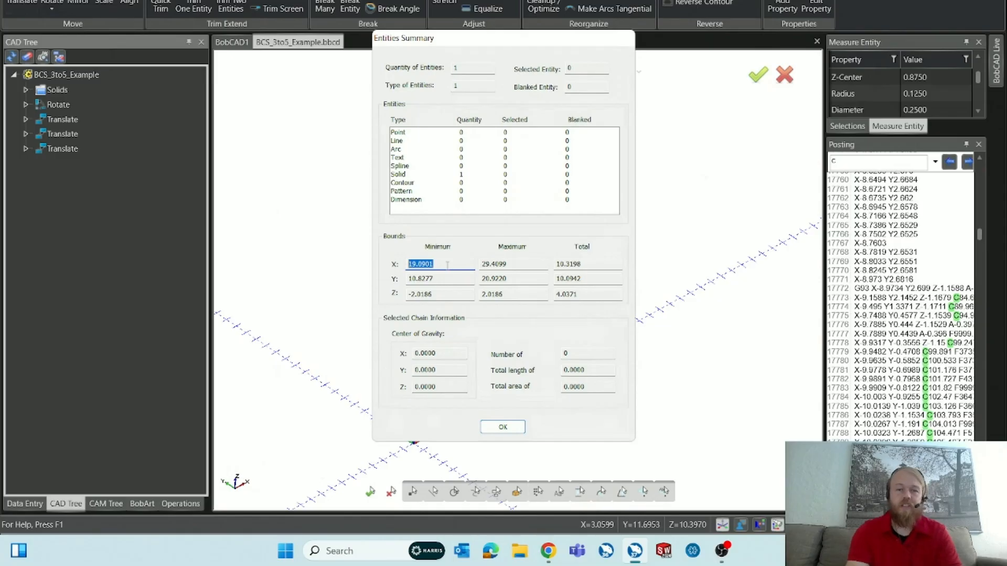
key("Tab")
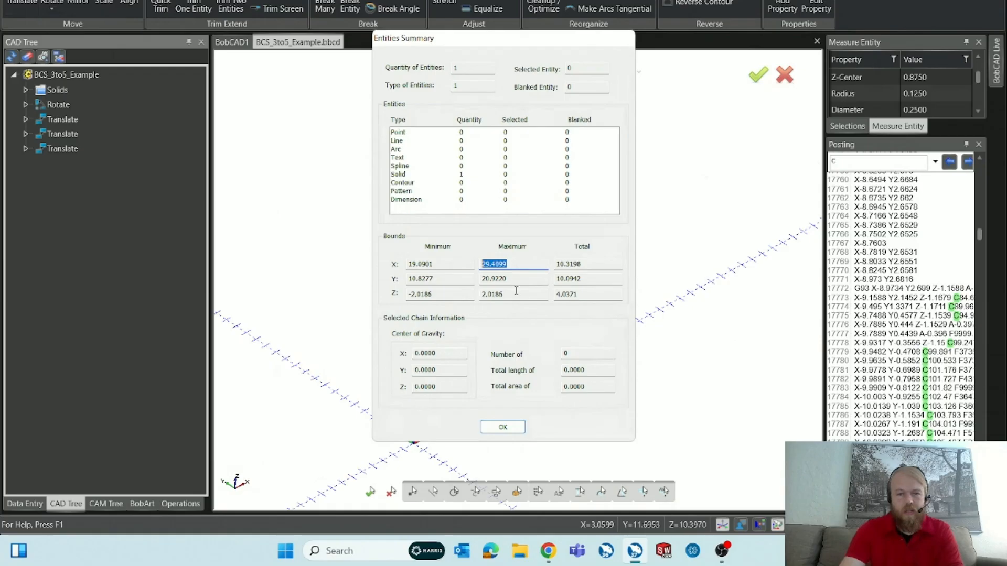
left_click(597, 267)
left_click_drag(597, 268, 545, 299)
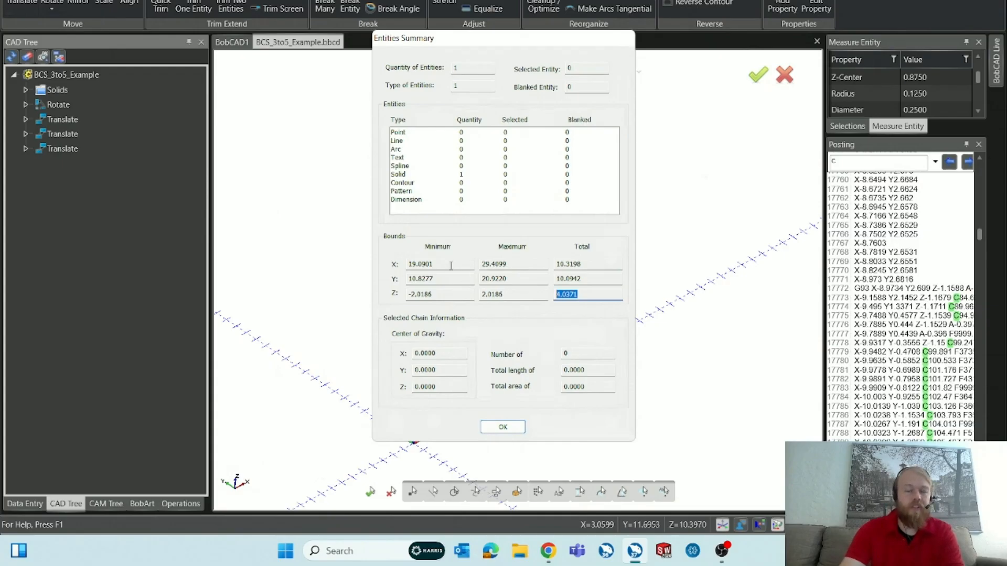
left_click_drag(451, 266, 405, 266)
left_click_drag(448, 43, 703, 24)
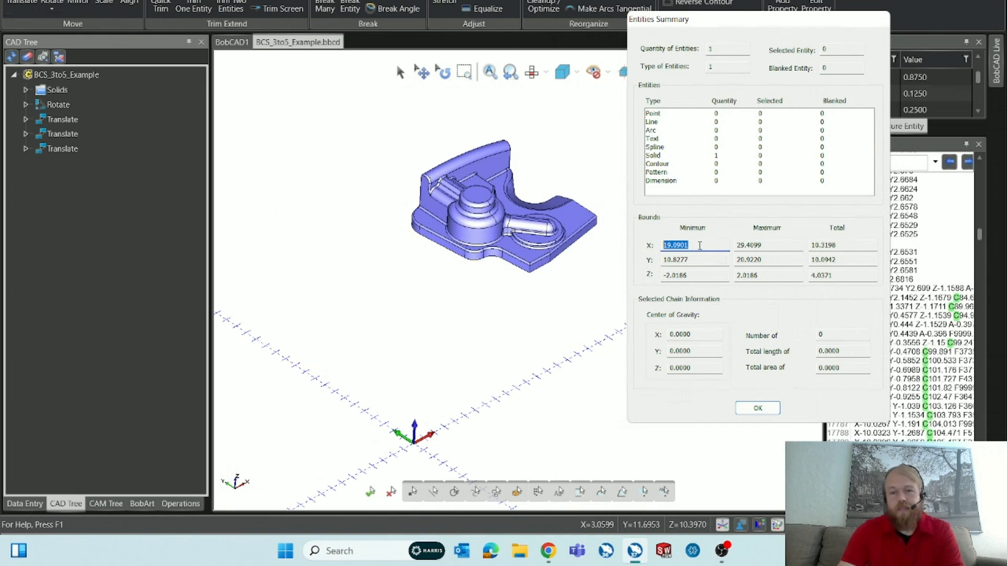
left_click(757, 408)
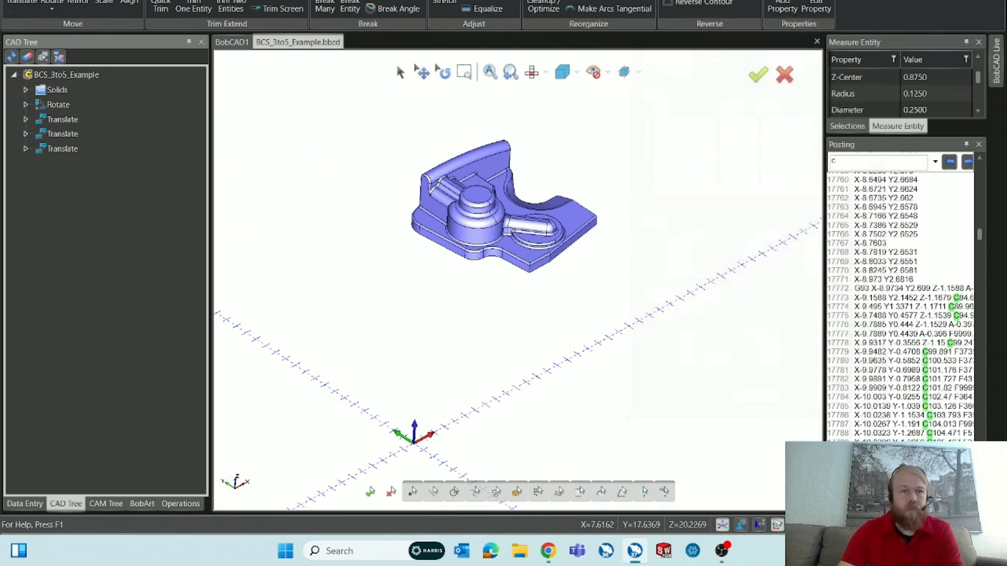
Select the solid for translation and set the X amount to -19.0901, the negative of its minimum X bound in the Entities Summary.
left_click(21, 4)
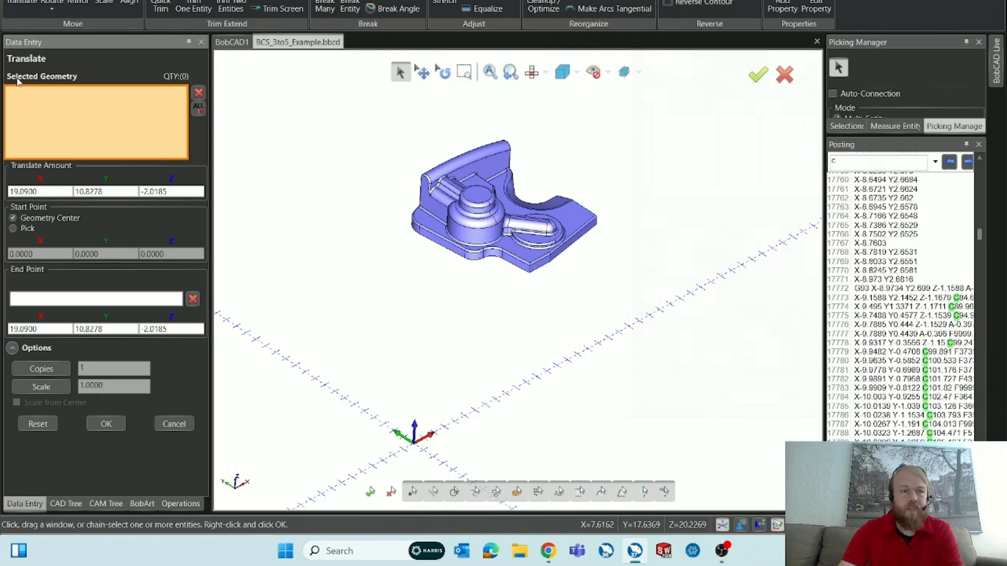
left_click(441, 252)
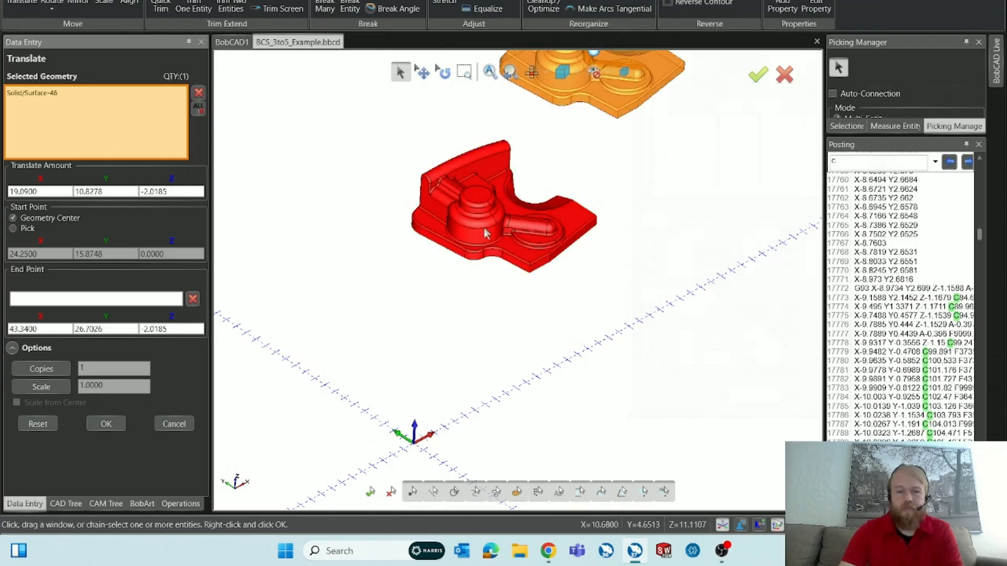
left_click_drag(48, 192, 7, 193)
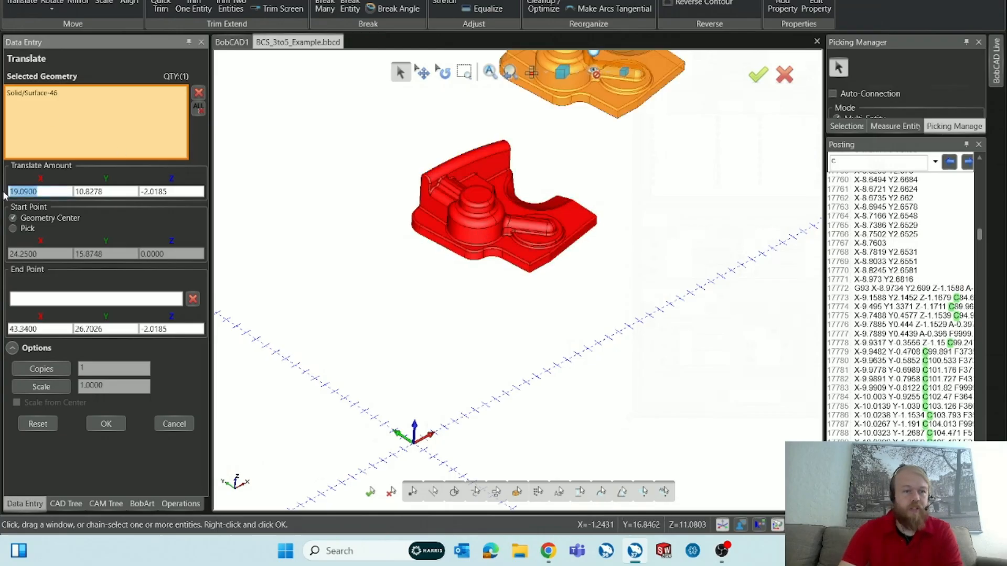
right_click(336, 258)
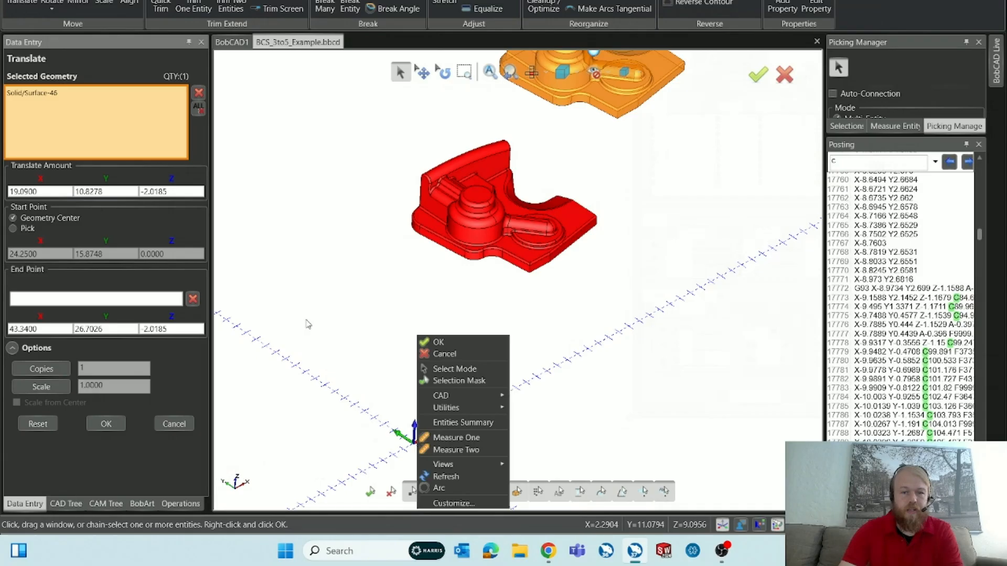
left_click(446, 422)
double_click(436, 265)
key("ctrl+c")
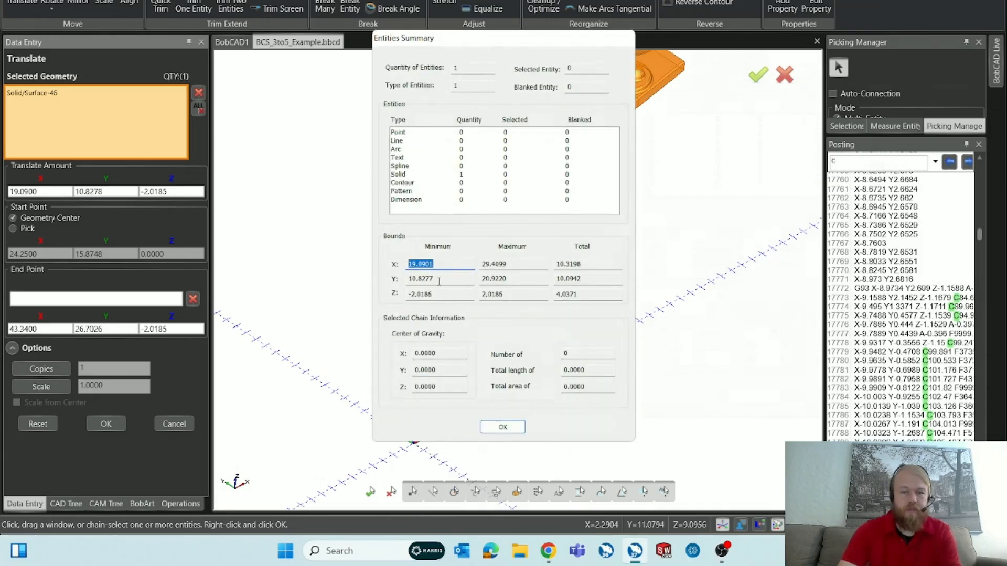
left_click(502, 427)
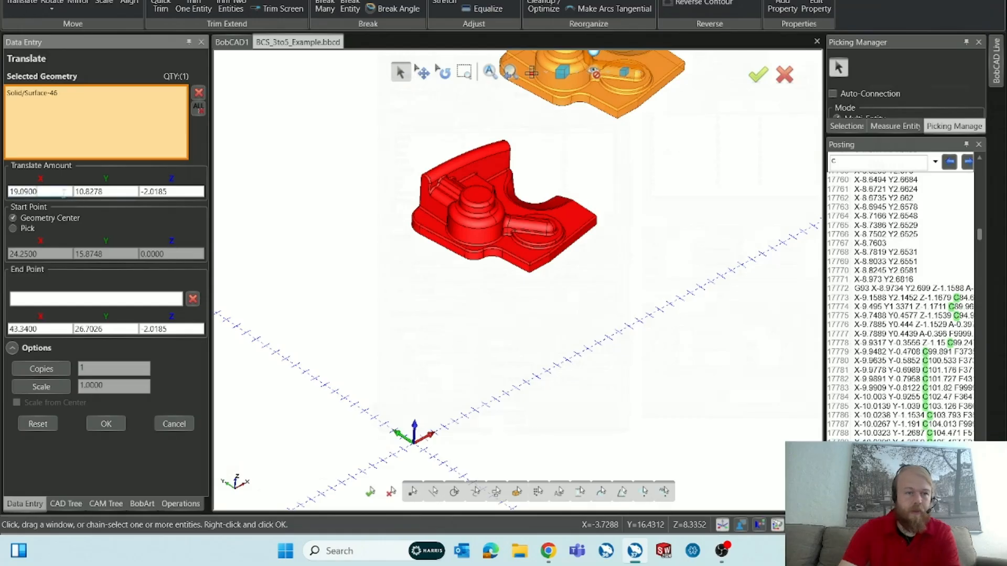
double_click(65, 193)
type("-")
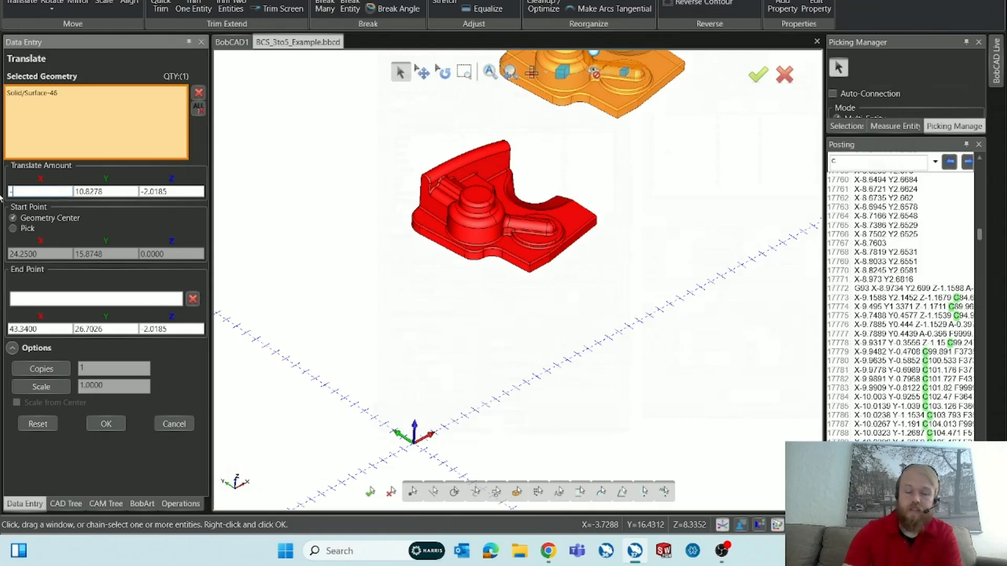
key("ctrl+v")
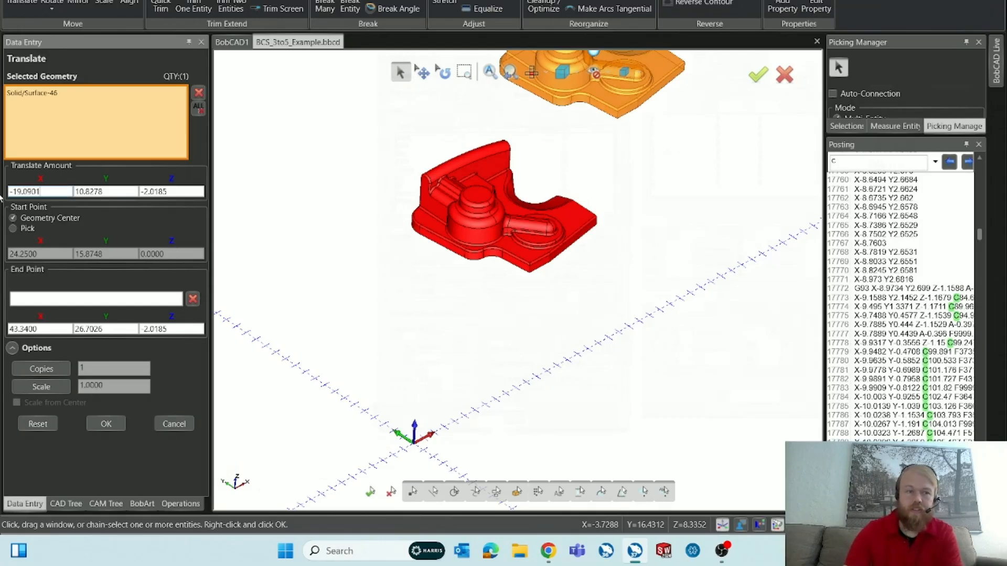
Copy the solid's minimum Y bound from the Entities Summary and set the Y translation to its negative, -10.8277.
right_click(324, 169)
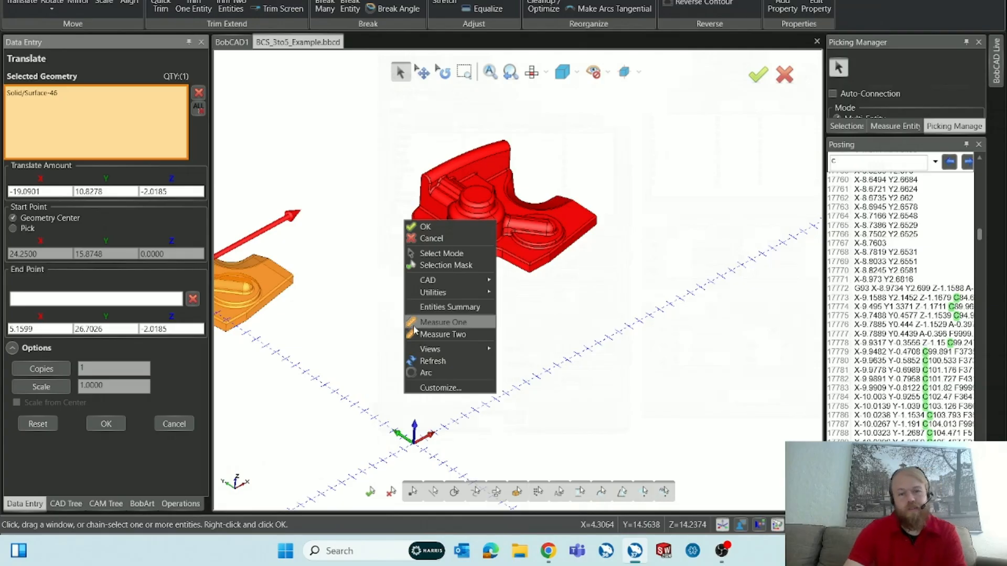
left_click(441, 308)
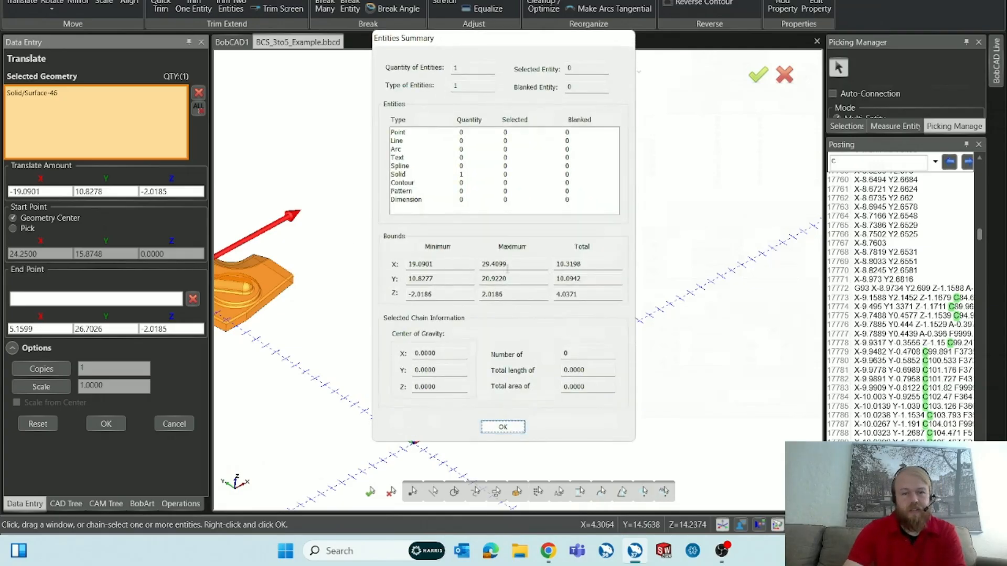
double_click(460, 283)
key("ctrl+c")
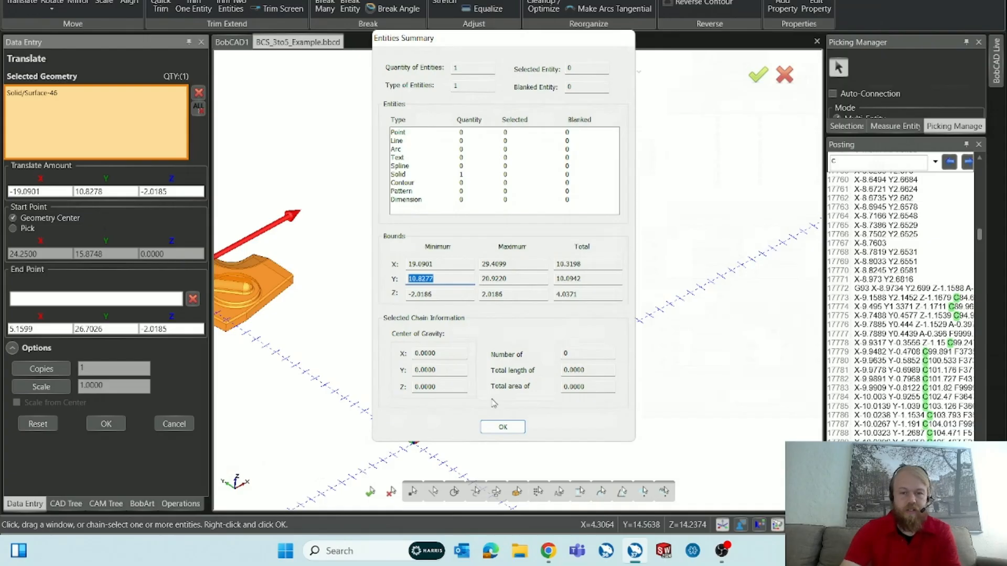
left_click(503, 427)
double_click(87, 191)
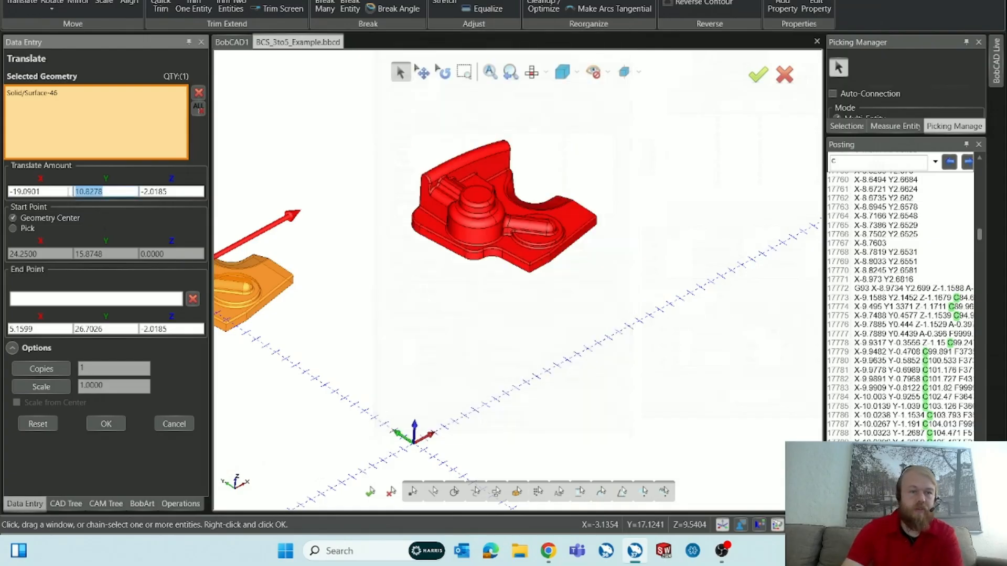
type("-")
key("ctrl+v")
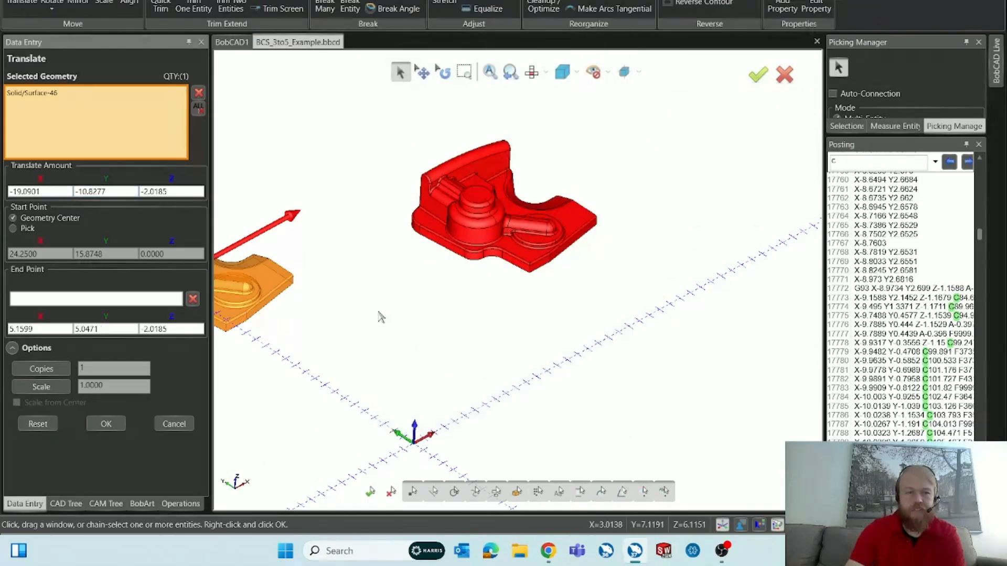
Set the Z translation to 2.0186 from the solid's minimum Z bound, apply the translation and close the command.
right_click(475, 394)
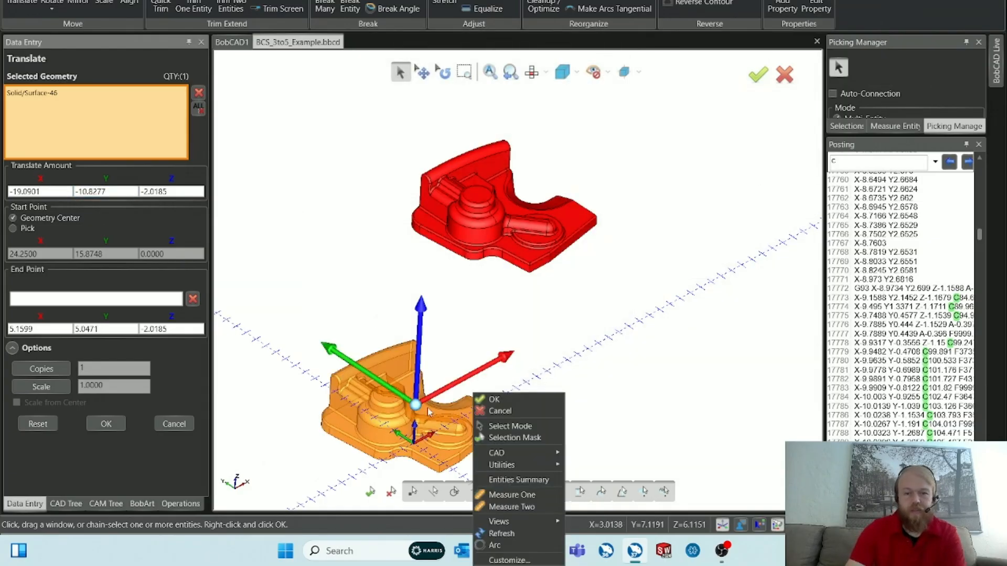
left_click(518, 479)
double_click(415, 294)
key("ctrl+c")
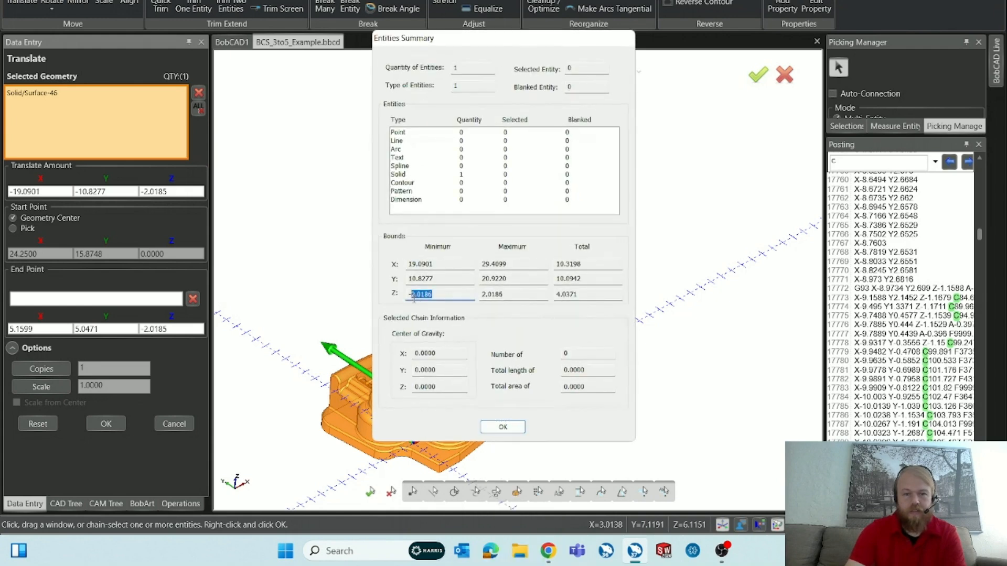
left_click(502, 427)
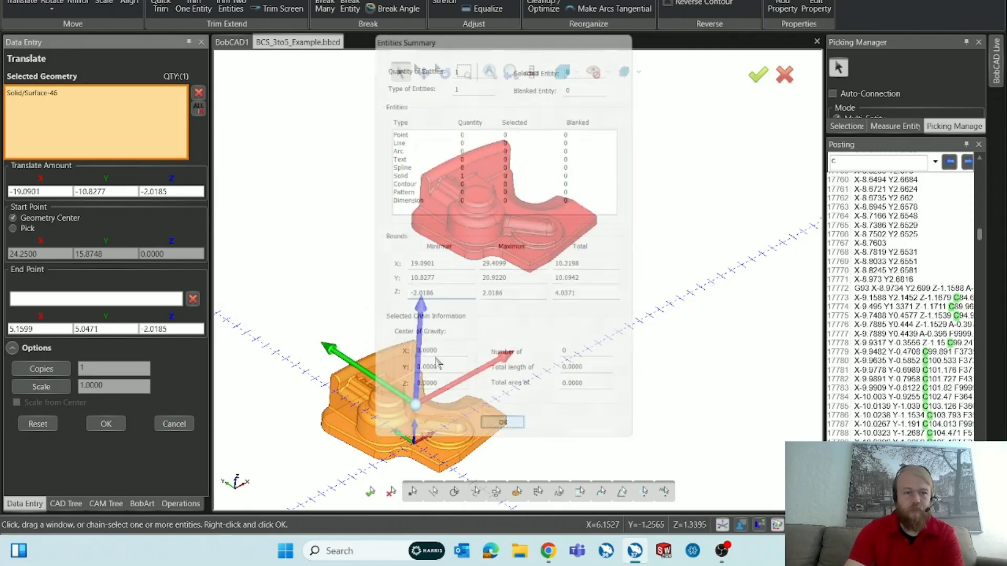
left_click_drag(198, 192, 133, 201)
key("ctrl+v")
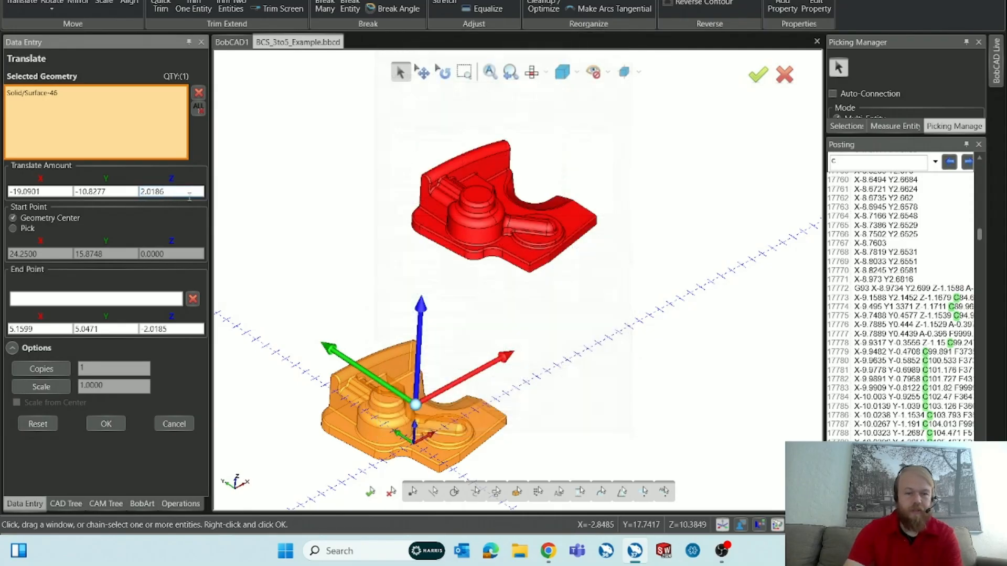
key("Tab")
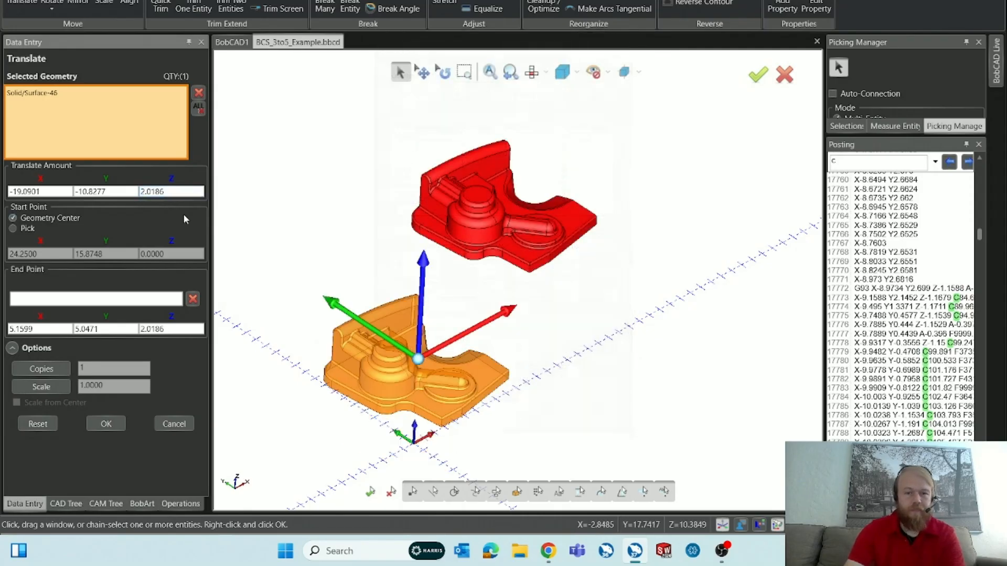
left_click(105, 427)
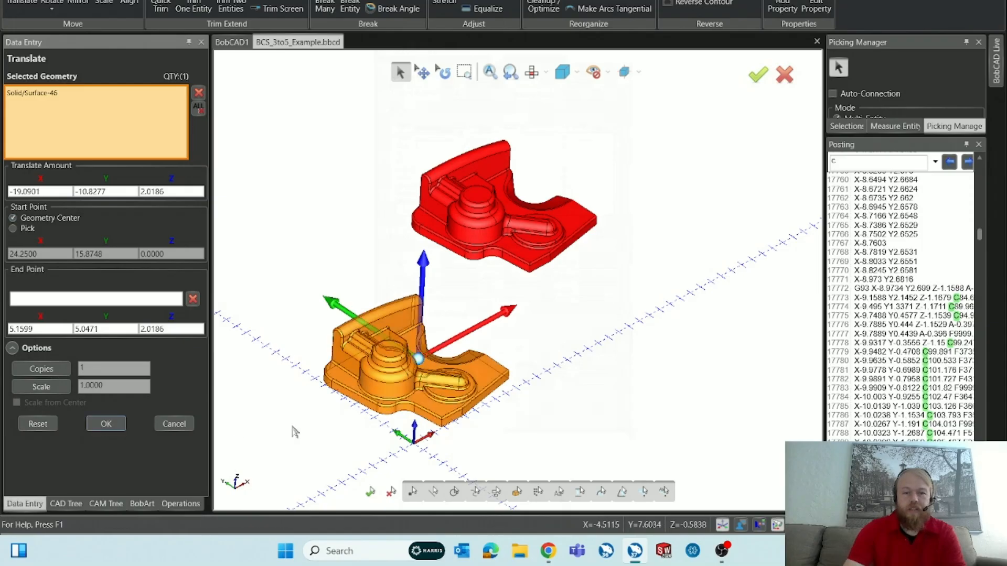
left_click(165, 428)
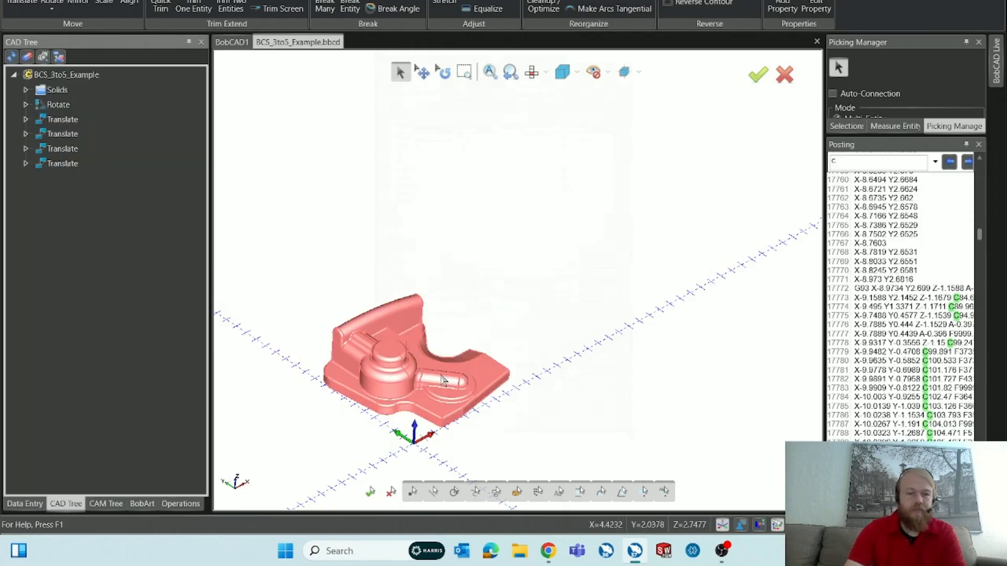
Start a new milling job and browse the list of available machines.
scroll(425, 398, "up", 3)
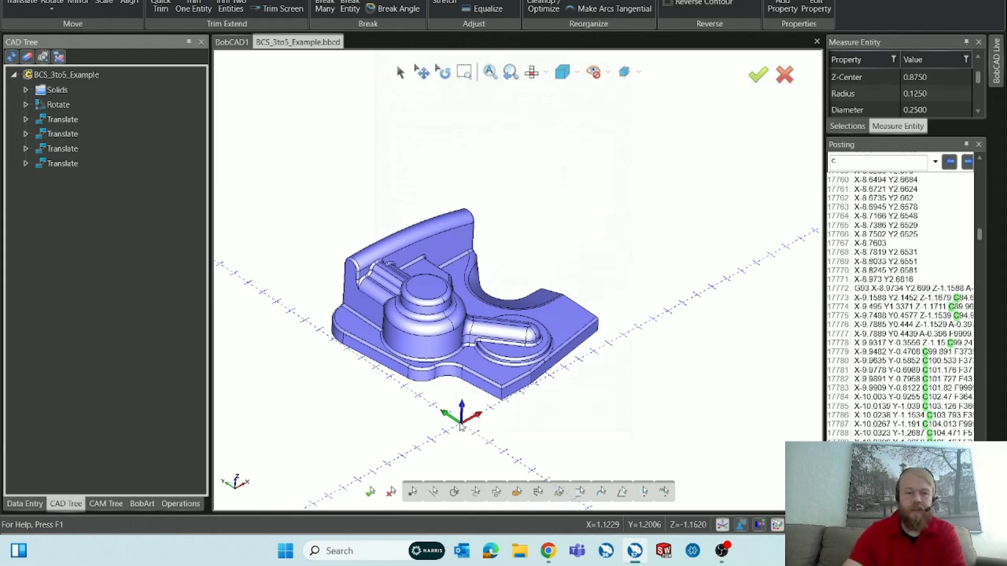
scroll(360, 218, "down", 5)
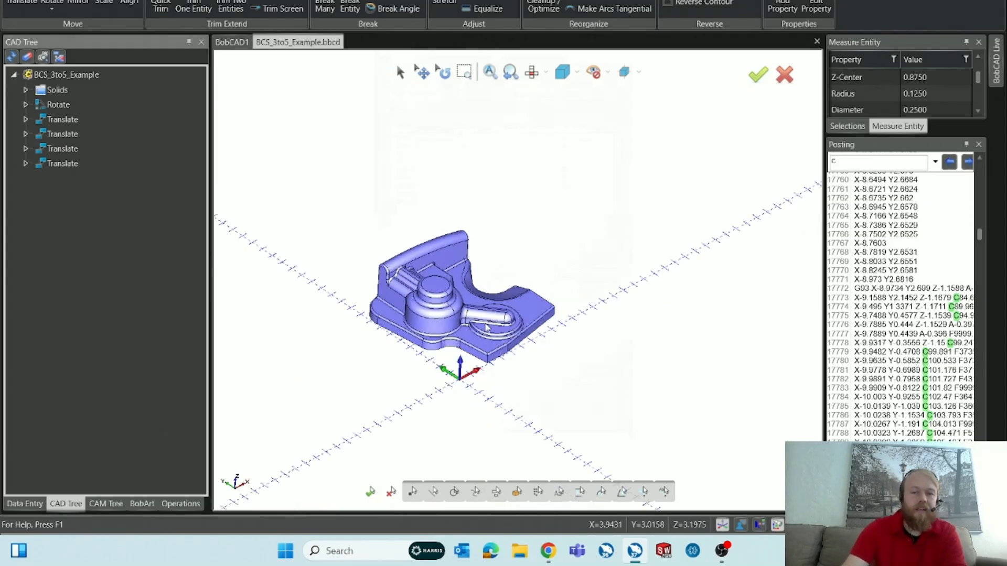
scroll(515, 350, "up", 2)
middle_click_drag(515, 350, 516, 373)
left_click(293, 1)
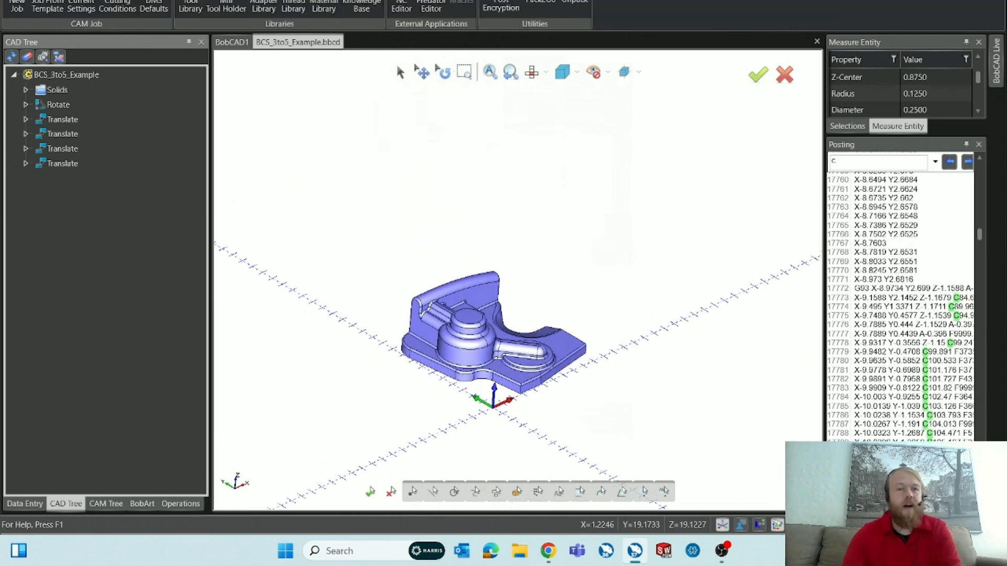
left_click(16, 7)
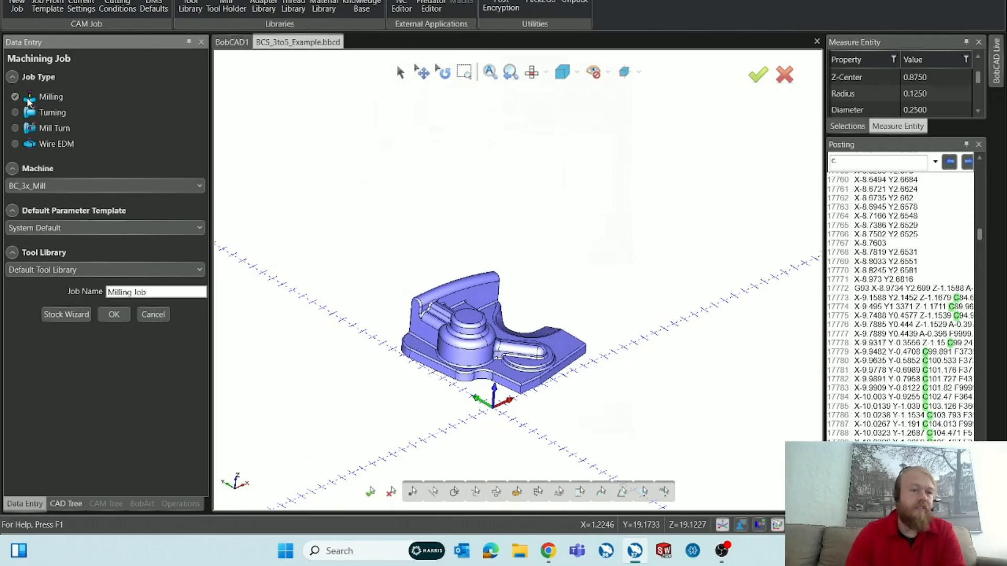
left_click(54, 186)
scroll(58, 233, "down", 2)
scroll(56, 234, "down", 3)
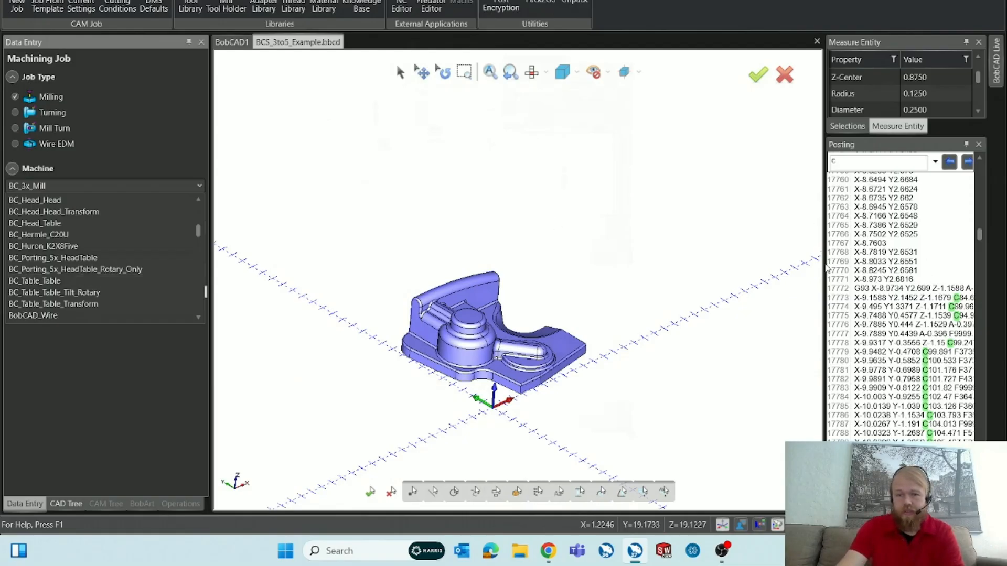
Widen the Posting window and enlarge its code text, showing the lines from their N numbers.
left_click(826, 267)
left_click_drag(826, 264, 767, 270)
scroll(944, 316, "up", 2, "ctrl")
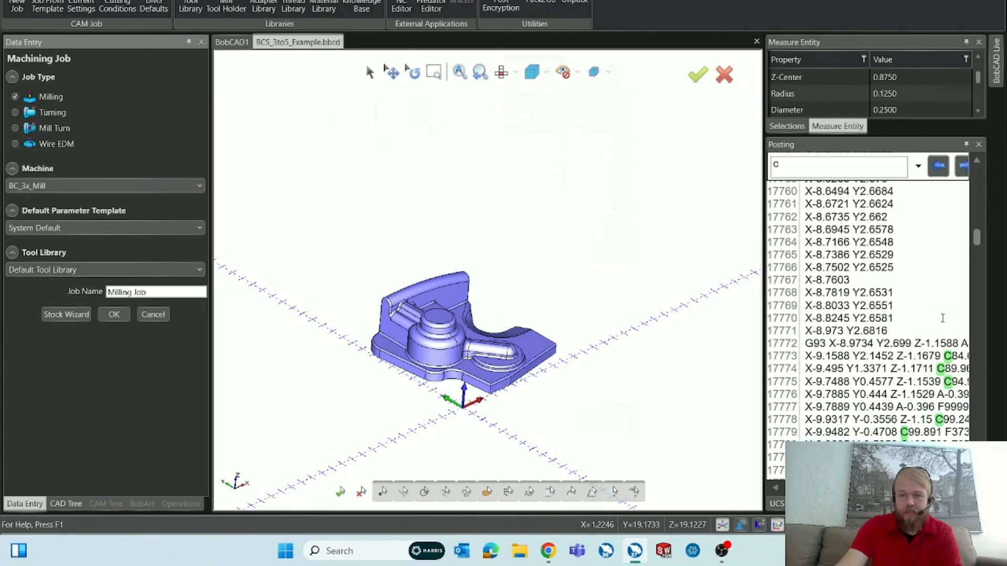
mouse_move(807, 488)
left_mouse_down()
mouse_move(830, 488)
mouse_move(806, 488)
left_mouse_up()
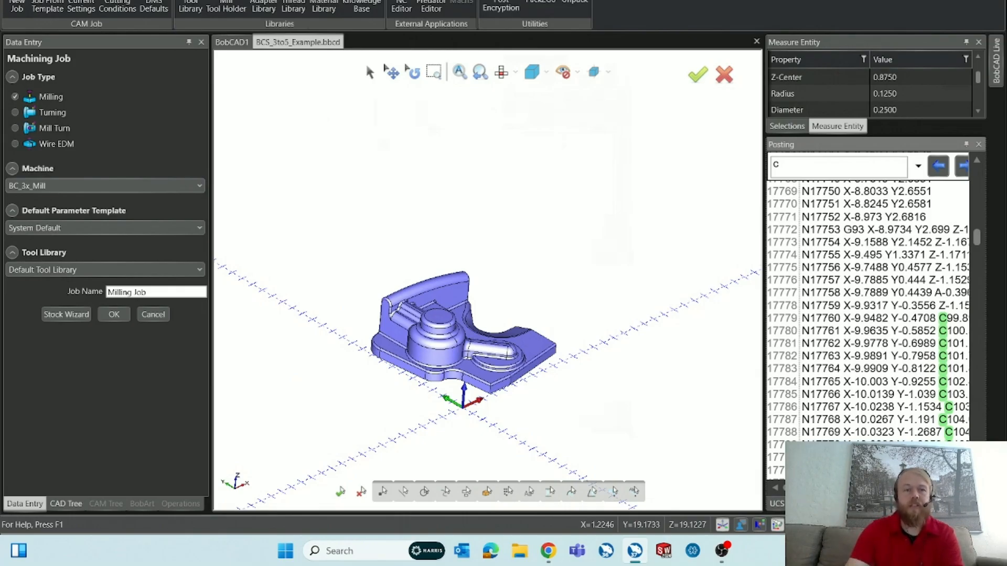
Set the milling job's machine to BC_Table_Table.
left_click(157, 186)
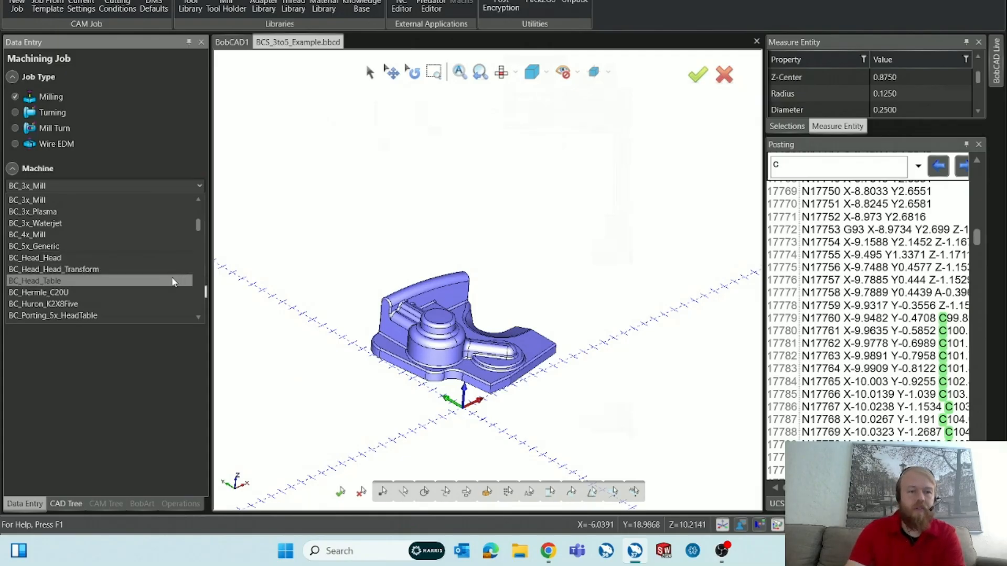
scroll(173, 282, "down", 2)
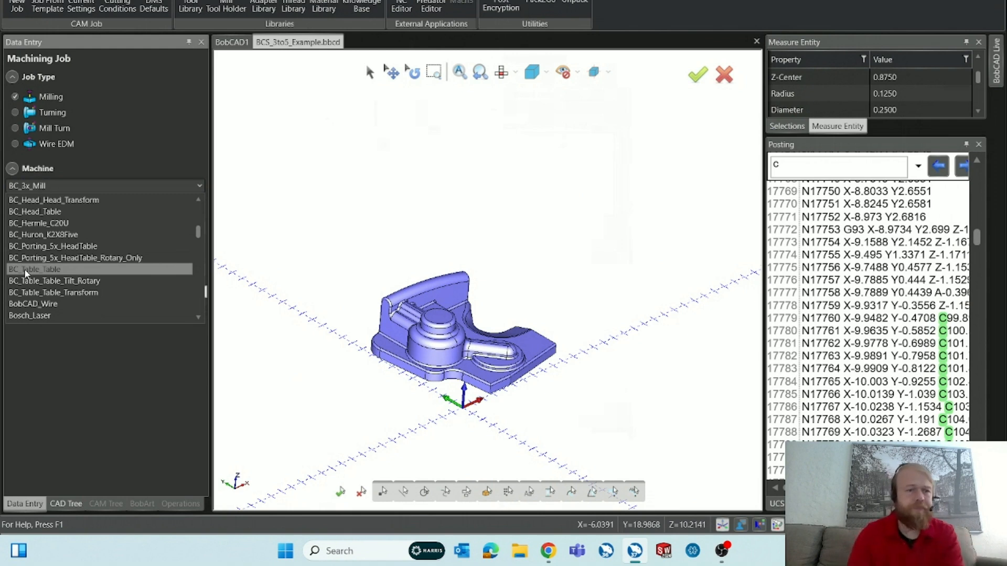
scroll(24, 272, "up", 1)
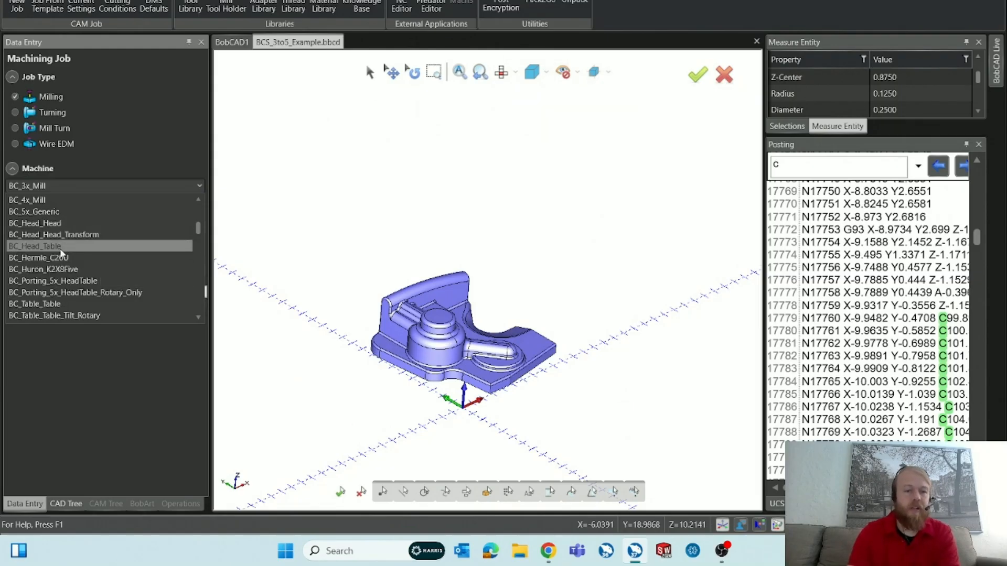
left_click(62, 303)
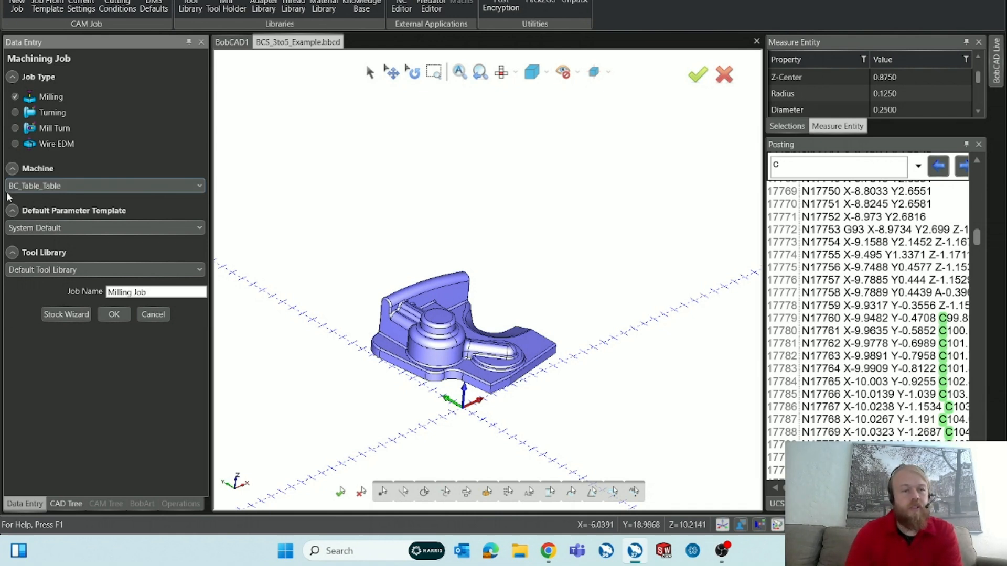
Launch the Stock Wizard, assign the solid as the workpiece, and advance to the stock definition.
left_click(72, 316)
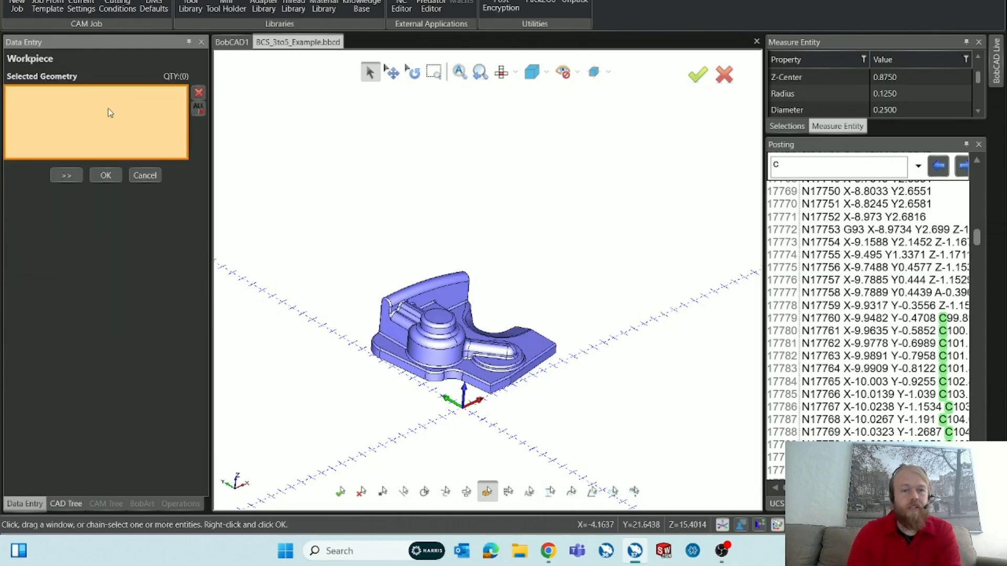
left_click(418, 326)
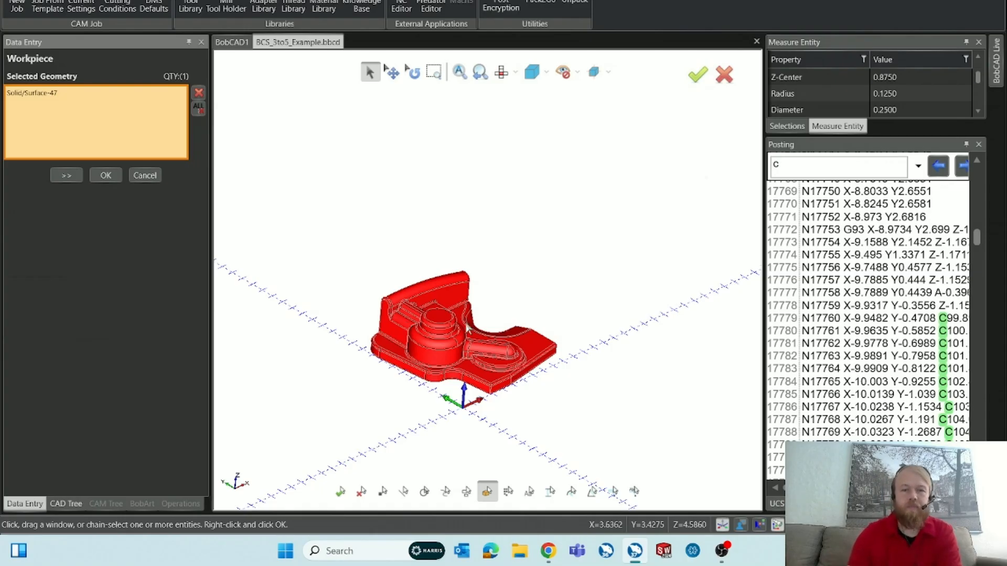
left_click(65, 176)
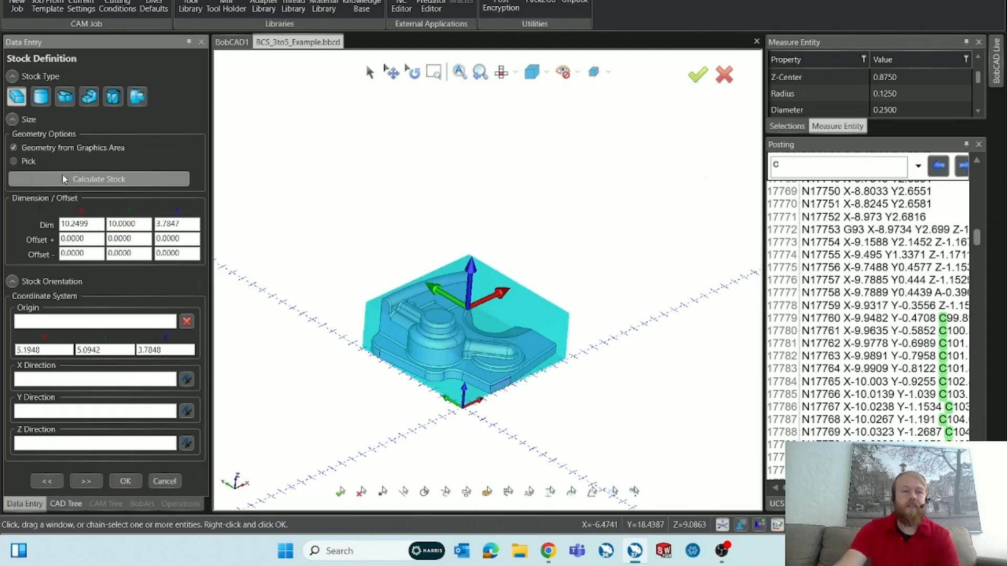
middle_click_drag(443, 316, 464, 311)
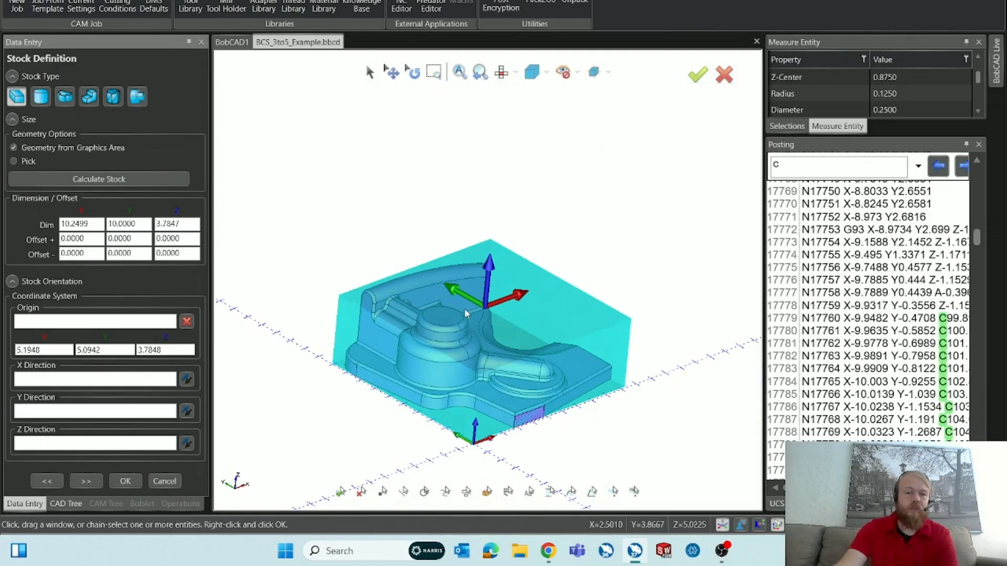
Try a cylindrical stock type with the Bounding Cylinder option and calculate the stock around the part.
middle_click_drag(464, 308, 479, 341)
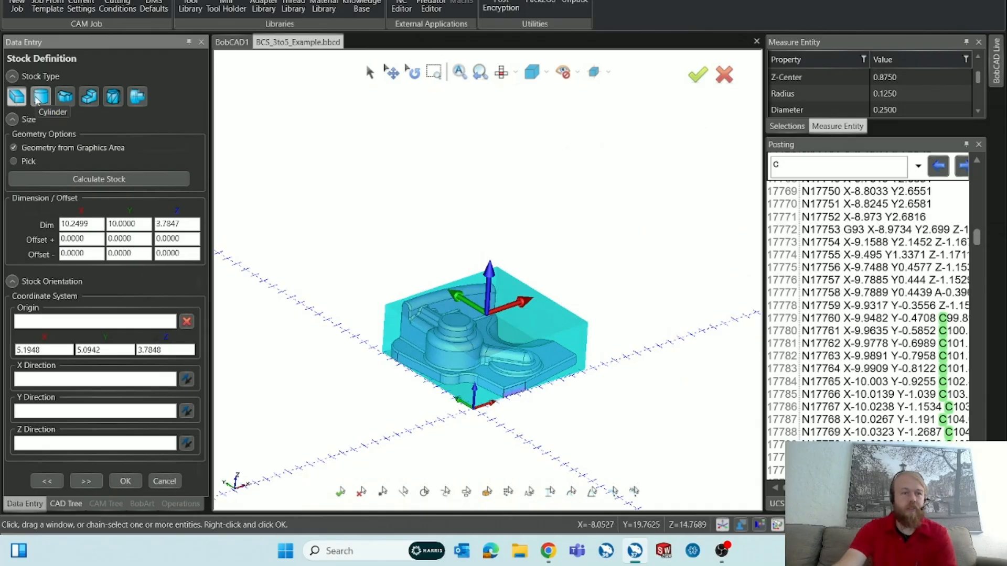
left_click(37, 97)
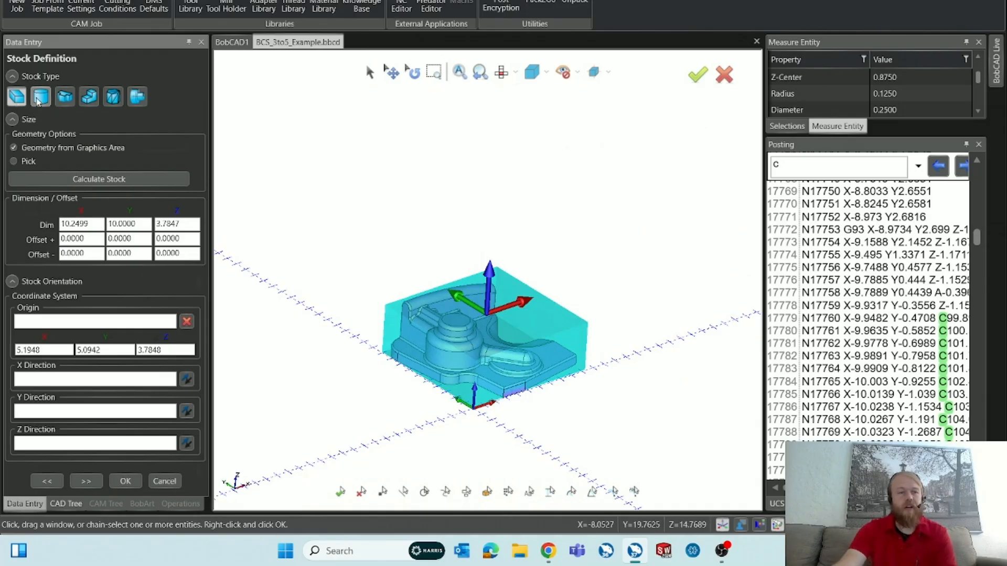
left_click(47, 159)
left_click(44, 223)
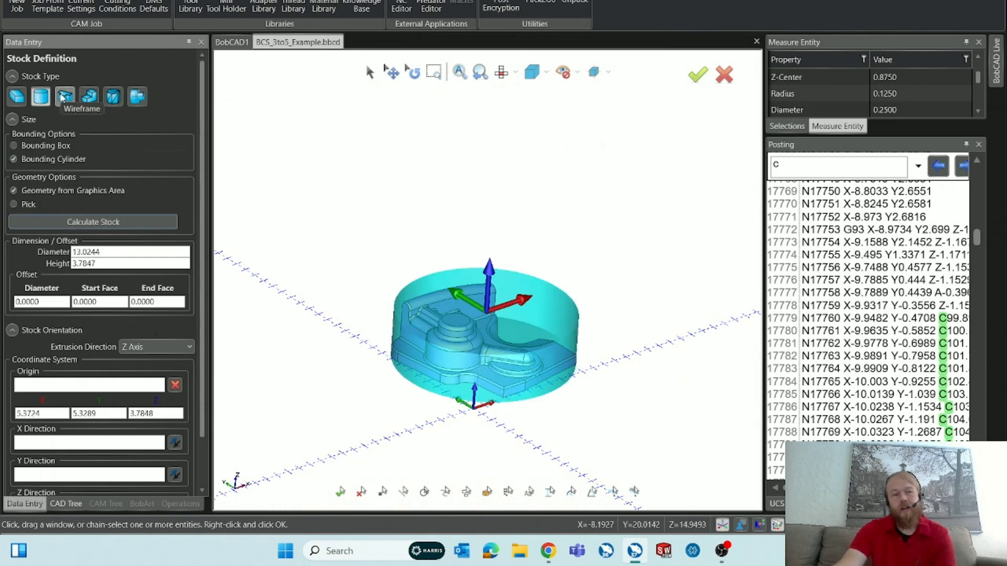
Try the solid body as calculated stock, and view the options of the STL file and revolved stock types.
left_click(89, 97)
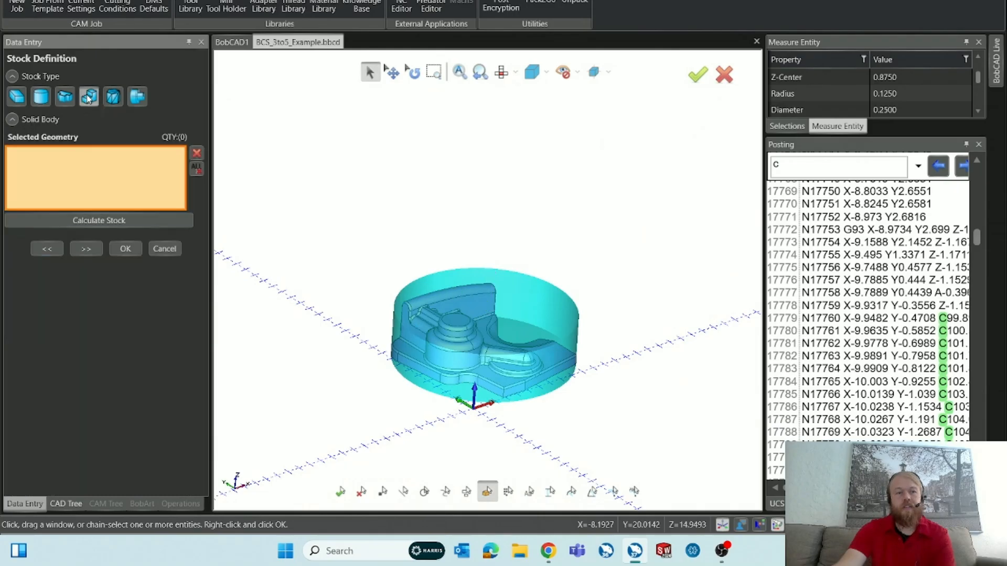
left_click(451, 325)
left_click(105, 223)
scroll(464, 373, "up", 4)
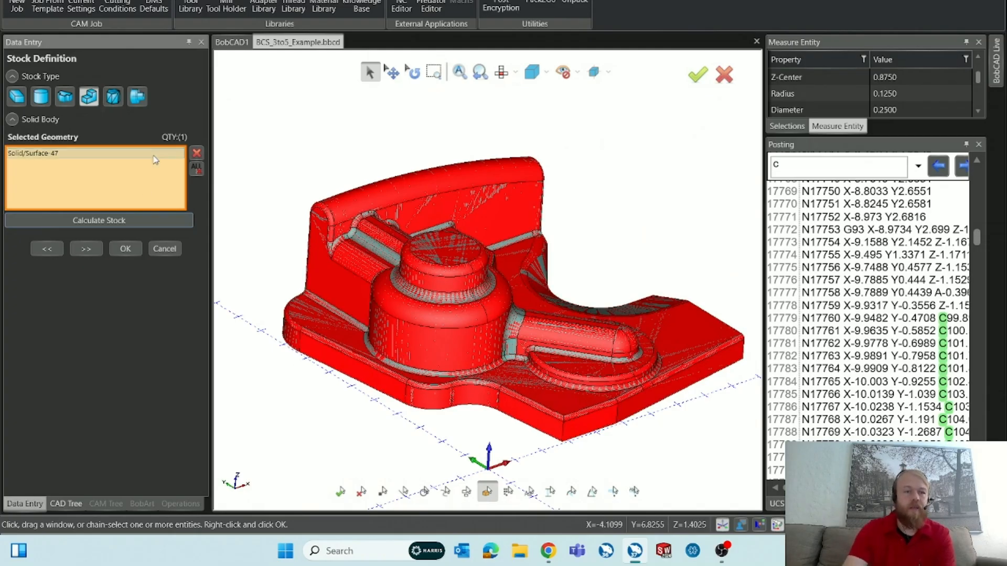
left_click(114, 99)
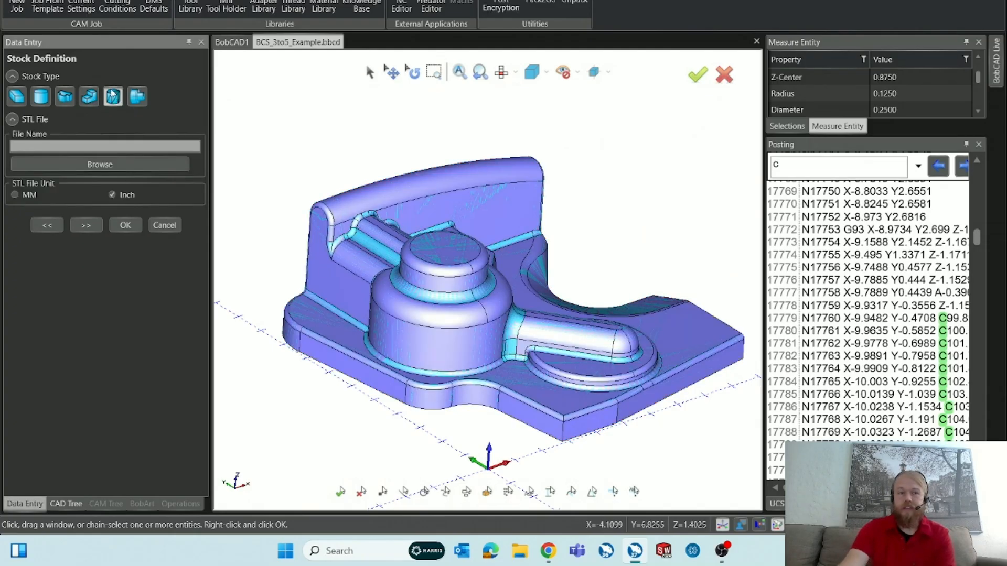
left_click(139, 97)
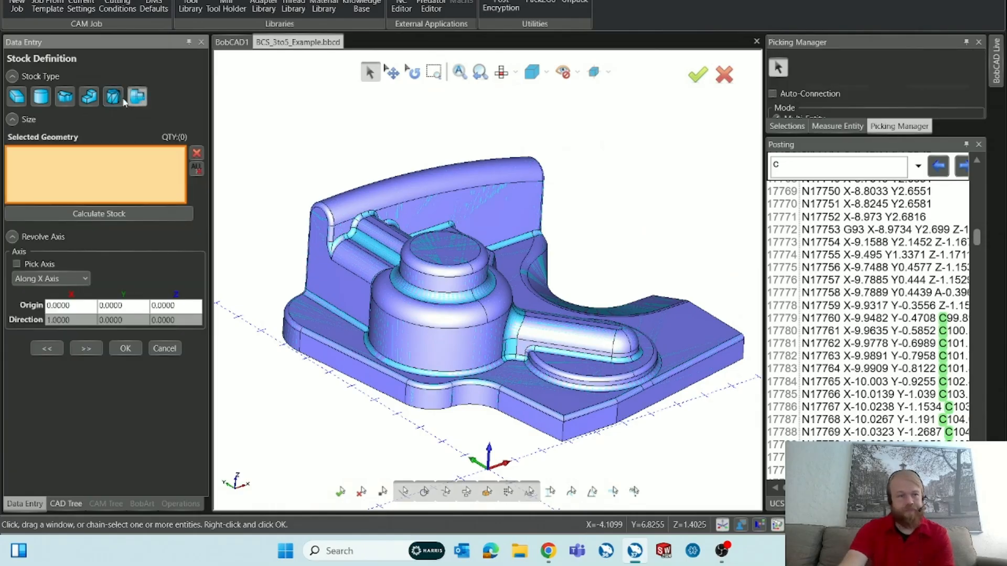
Set the stock type to the rectangular block and calculate it from the graphics-area geometry.
left_click(21, 97)
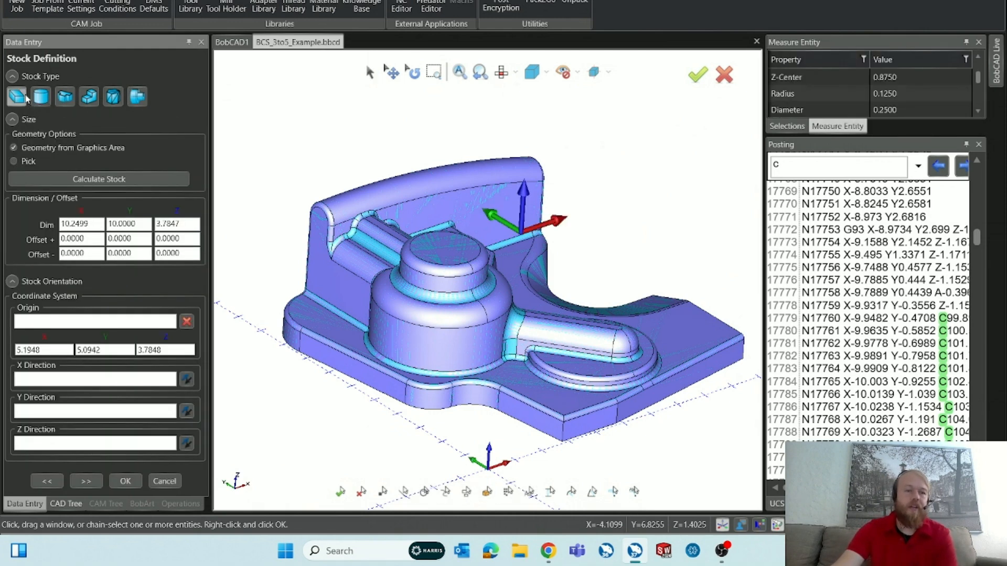
left_click(125, 185)
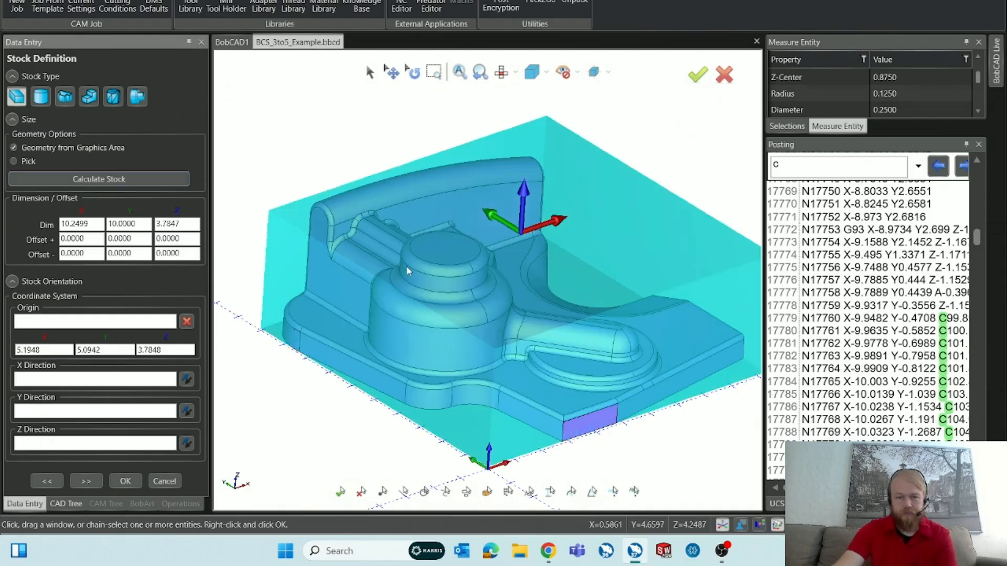
scroll(405, 271, "down", 3)
middle_click_drag(410, 272, 399, 272)
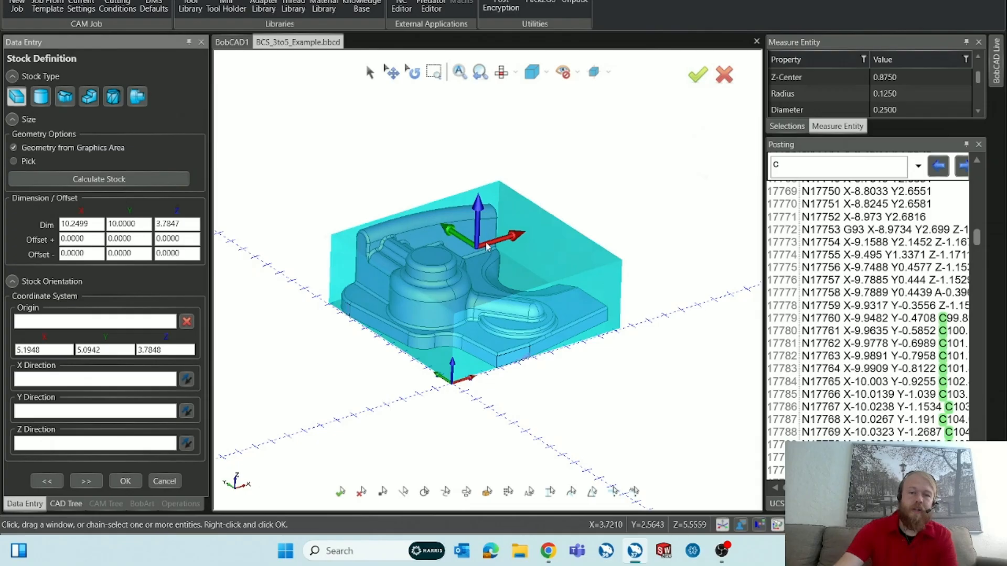
Try a stock X dimension of 12, and recalculate the block from the geometry to restore its fitted size.
left_click_drag(96, 220, 62, 223)
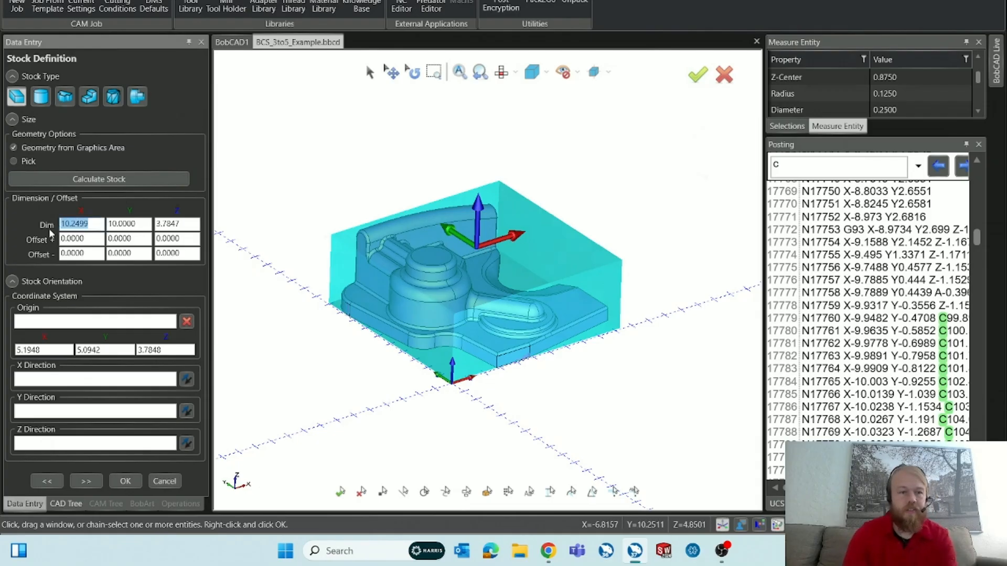
type("12")
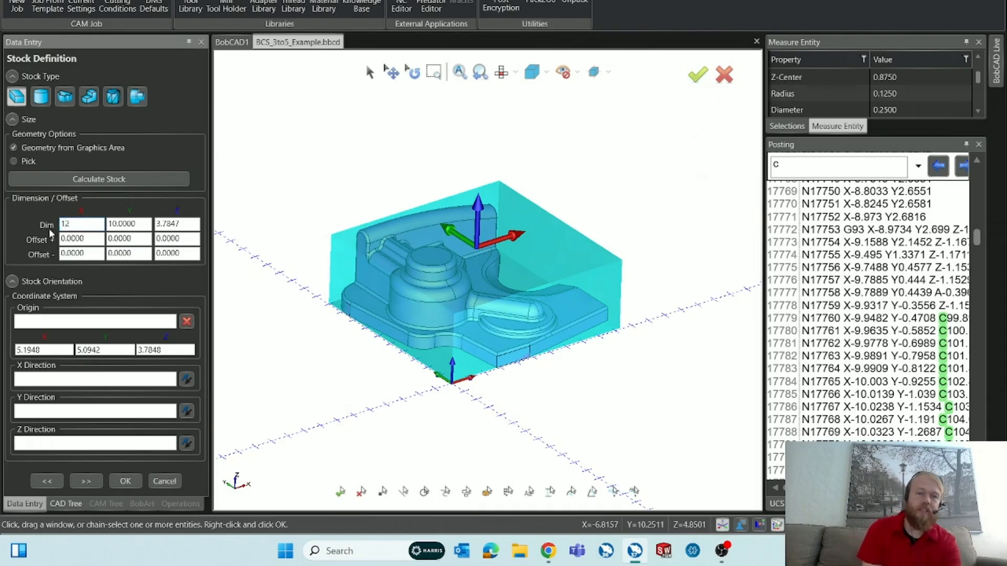
key("Tab")
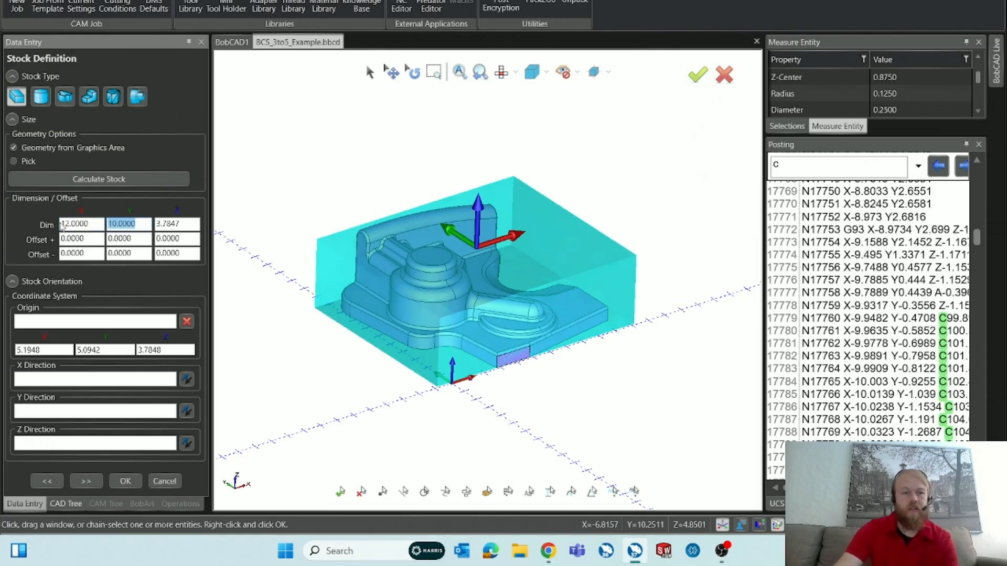
left_click(121, 180)
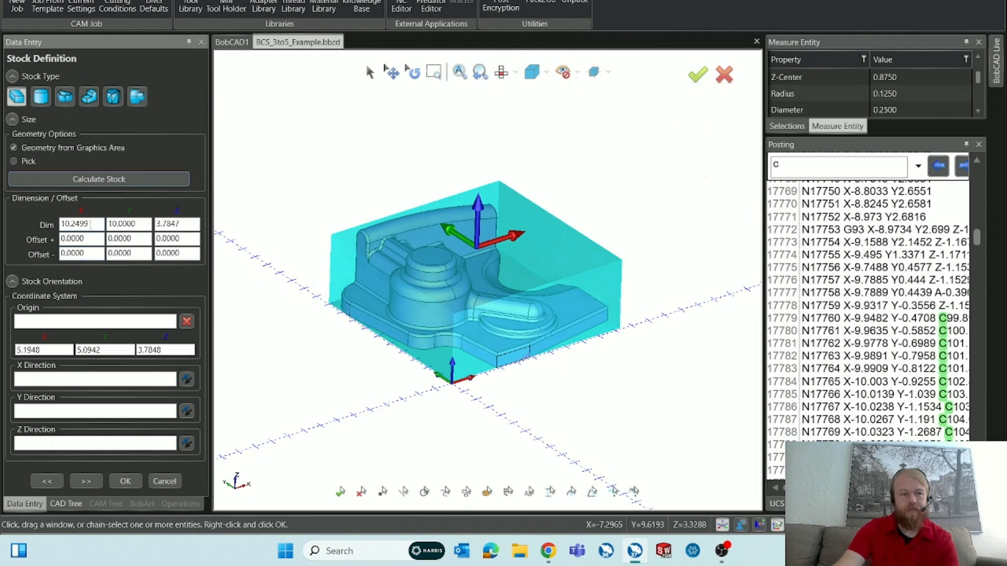
Try a positive X offset of 0.25 on the stock block and reset that offset to 0.
left_click_drag(73, 225, 60, 224)
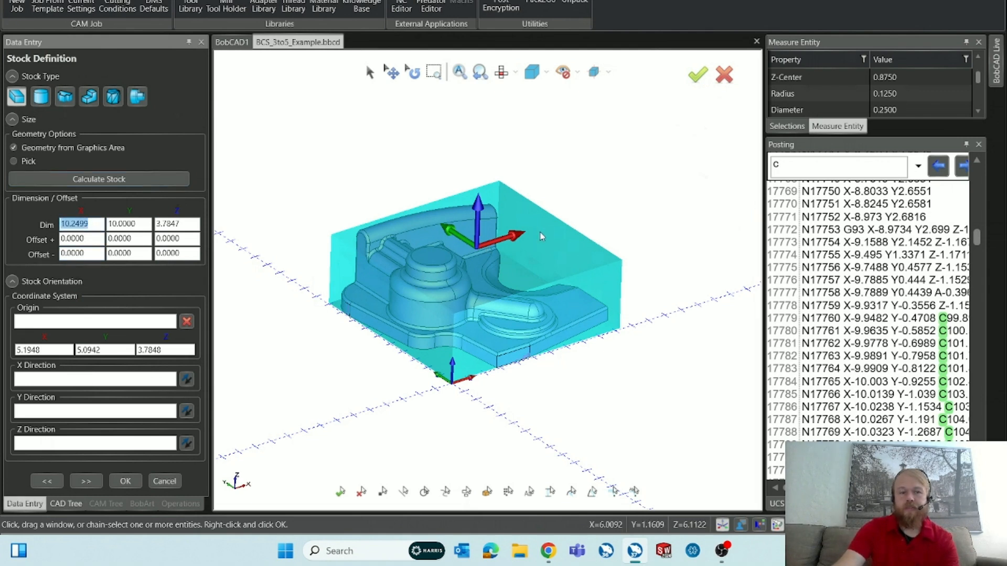
left_click_drag(90, 239, 62, 241)
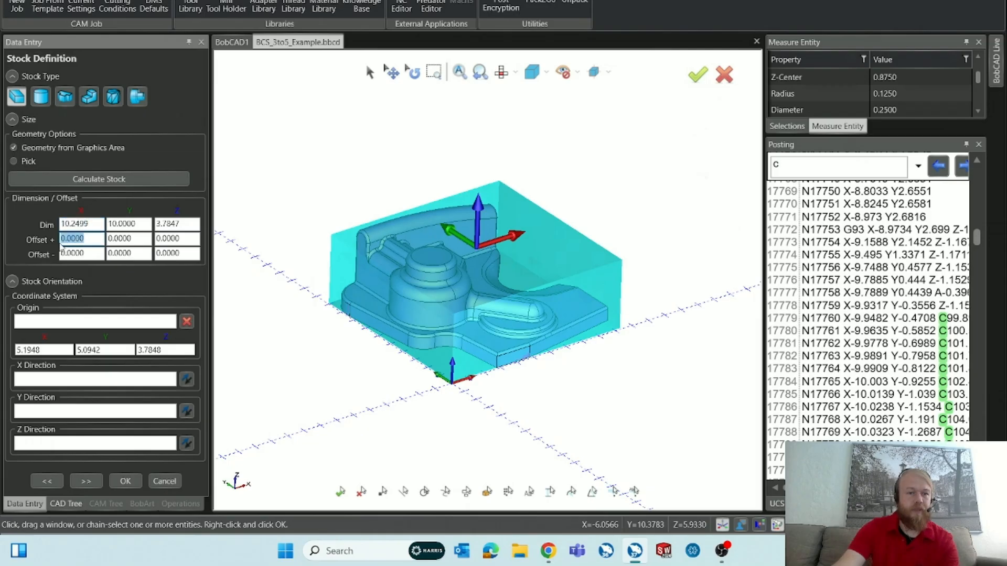
type(".25")
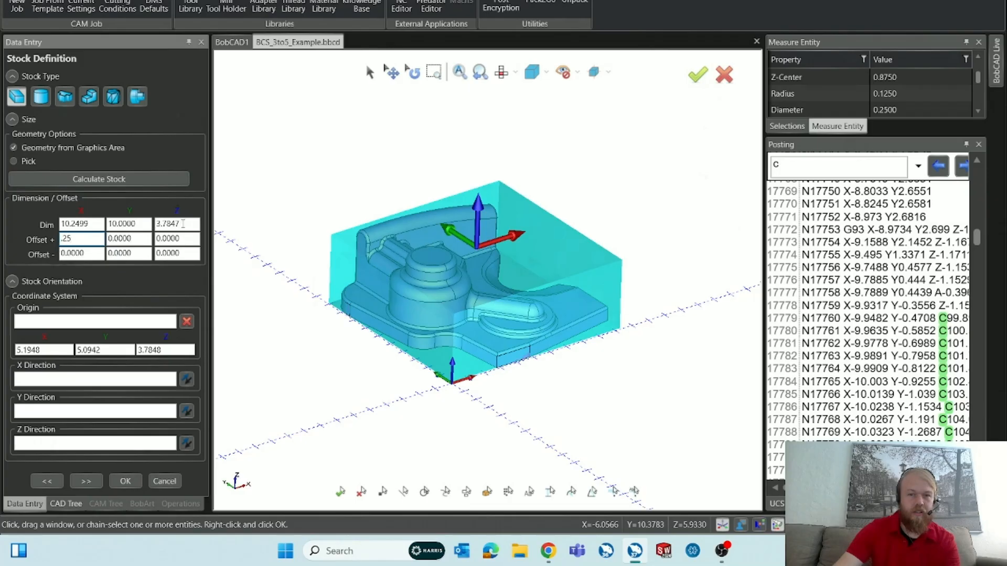
key("Tab")
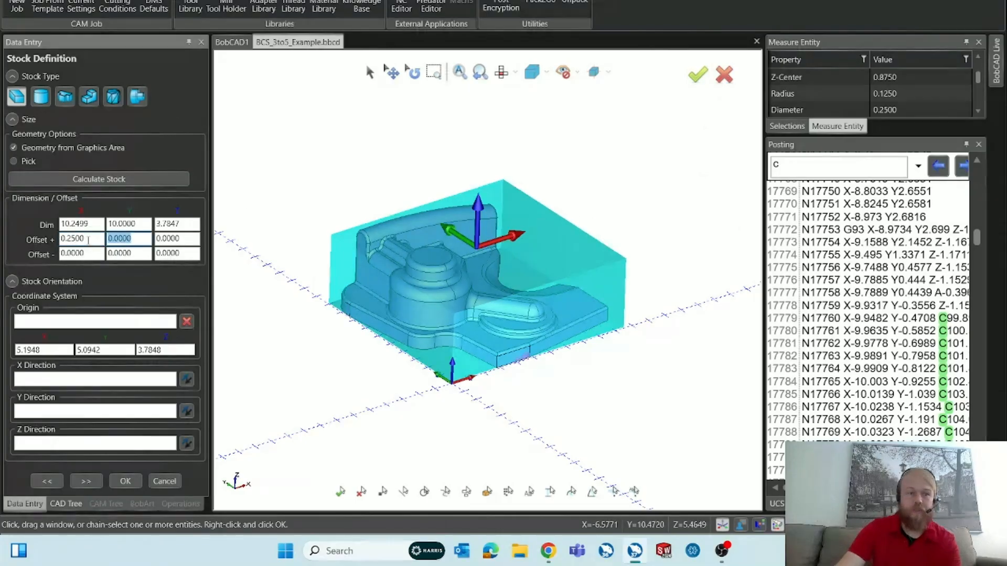
left_click_drag(88, 240, 55, 244)
type("0")
key("Tab")
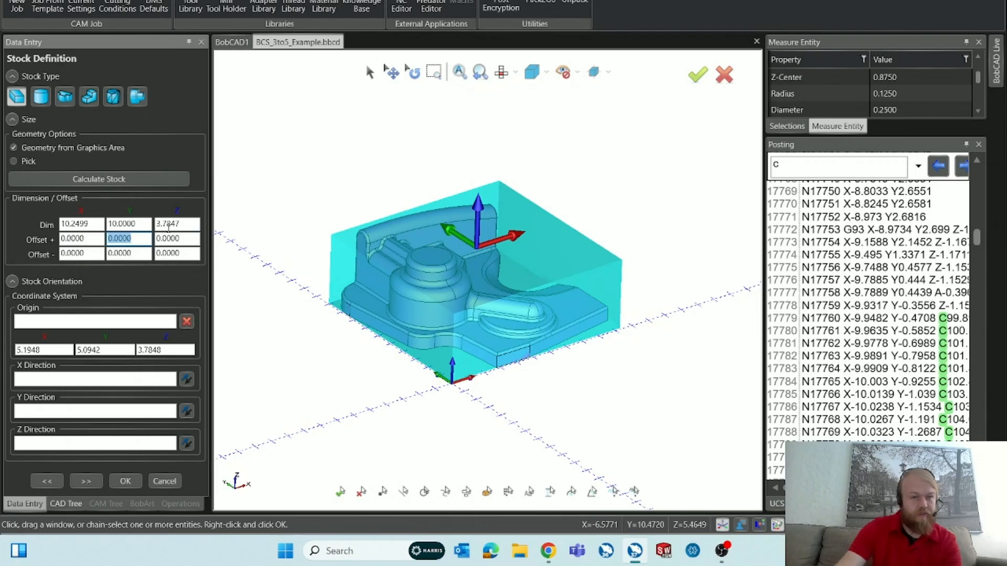
Try a positive Z offset of 0.1 above the part's top and reset that offset to 0.
middle_click_drag(467, 302, 475, 292)
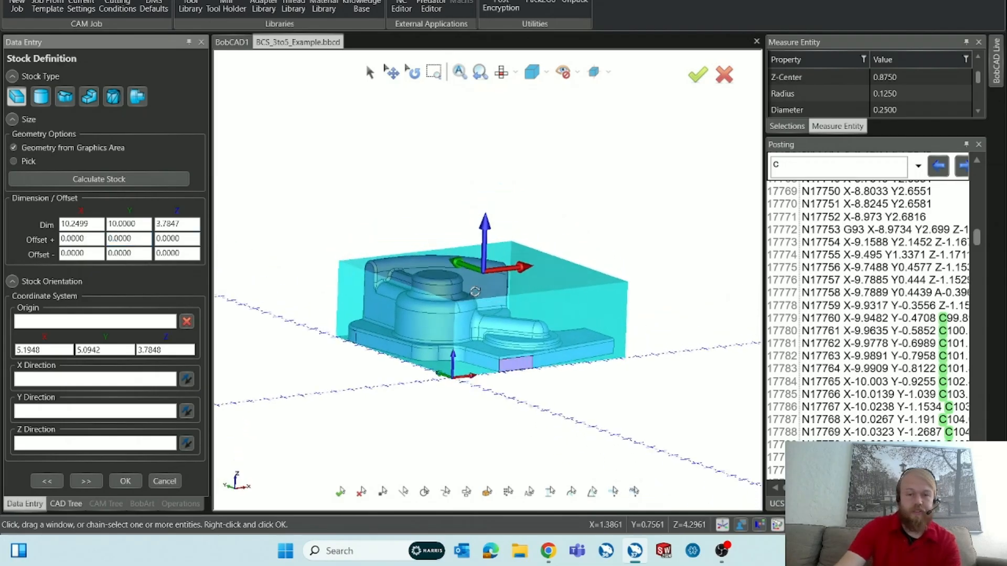
scroll(450, 262, "up", 3)
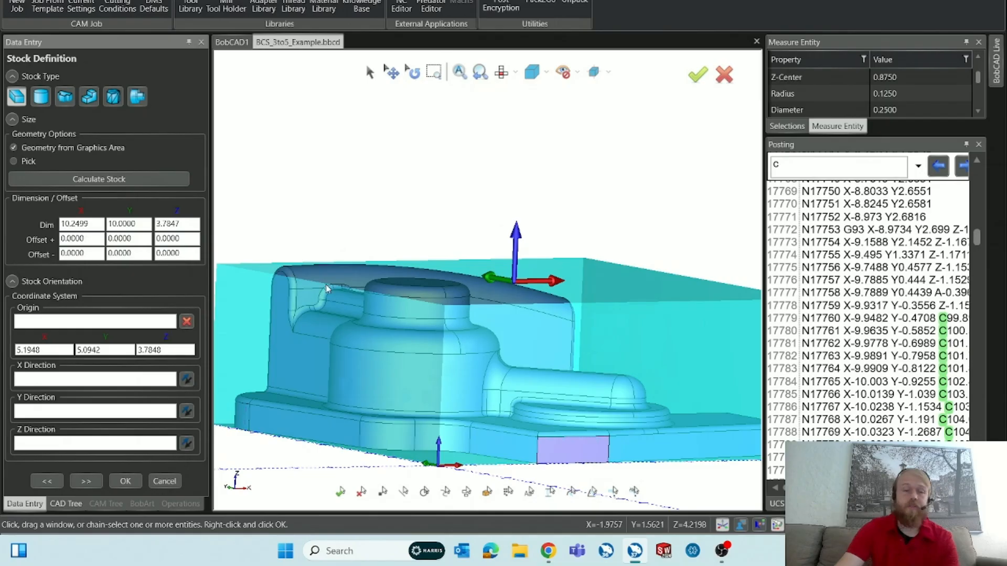
left_click_drag(186, 238, 150, 241)
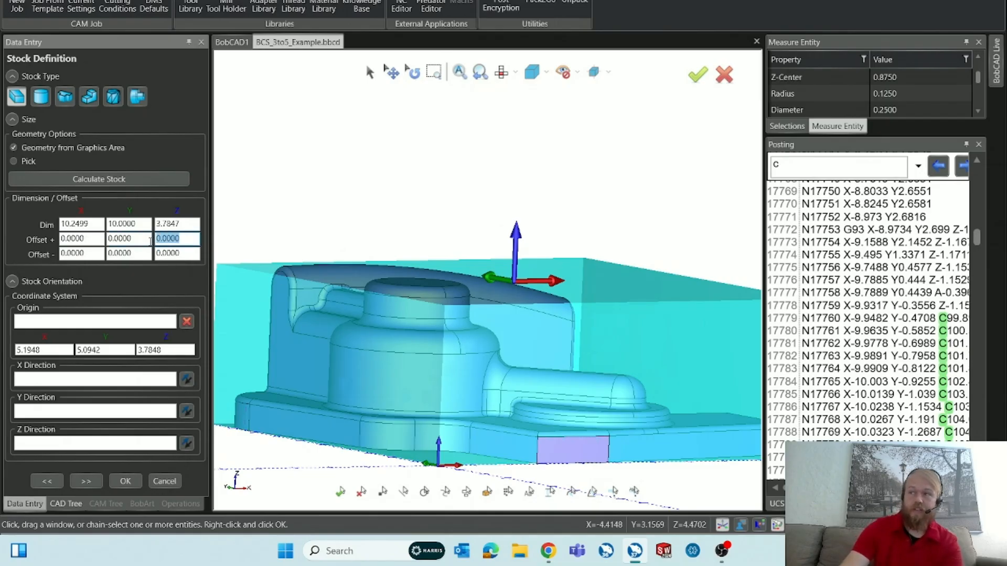
type(".25")
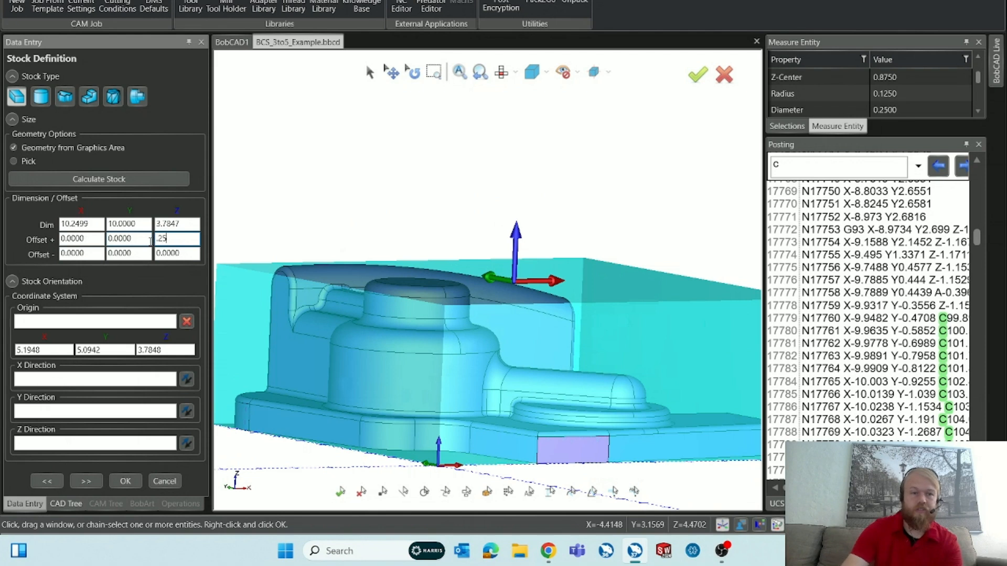
key("BackSpace")
key("BackSpace")
type("1")
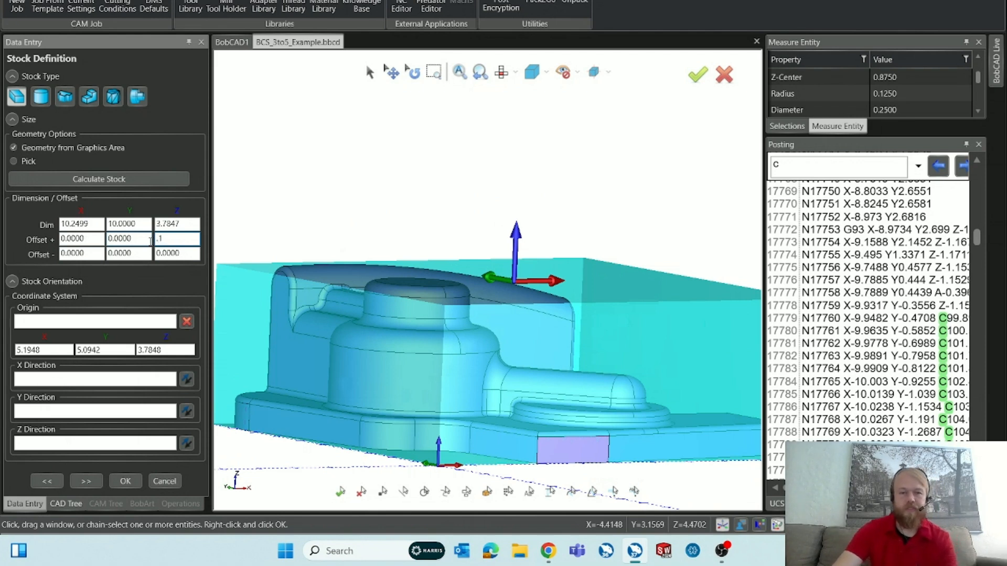
key("Tab")
scroll(450, 271, "up", 2)
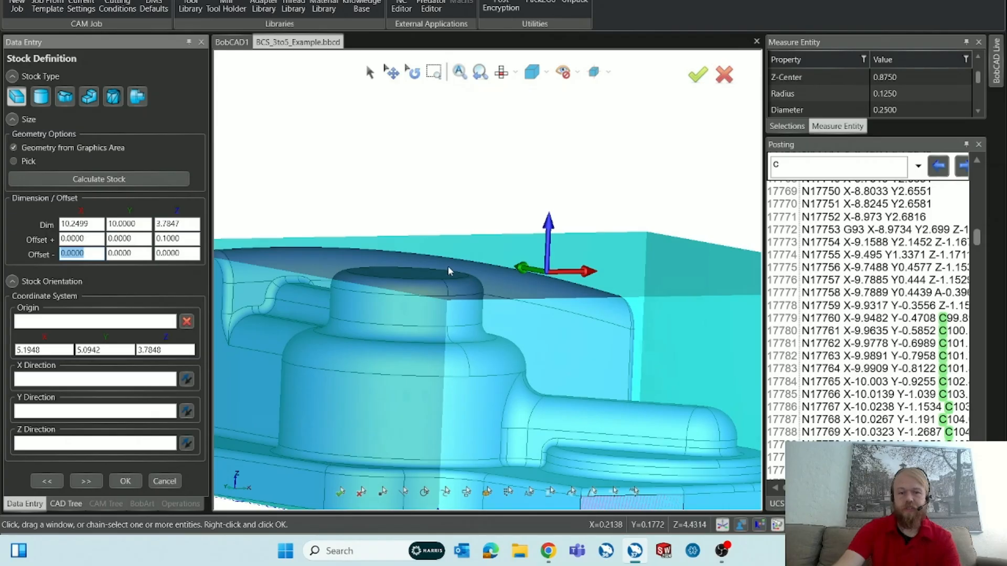
left_click_drag(188, 236, 157, 241)
type("0")
key("Tab")
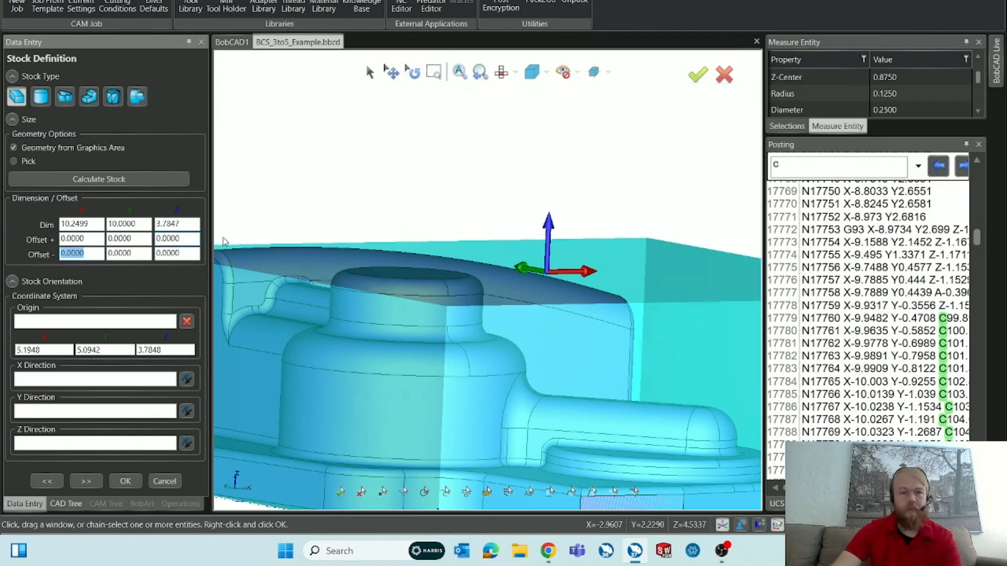
Keep the fitted block dimensions for the stock and advance to Machine Setup.
scroll(435, 288, "down", 5)
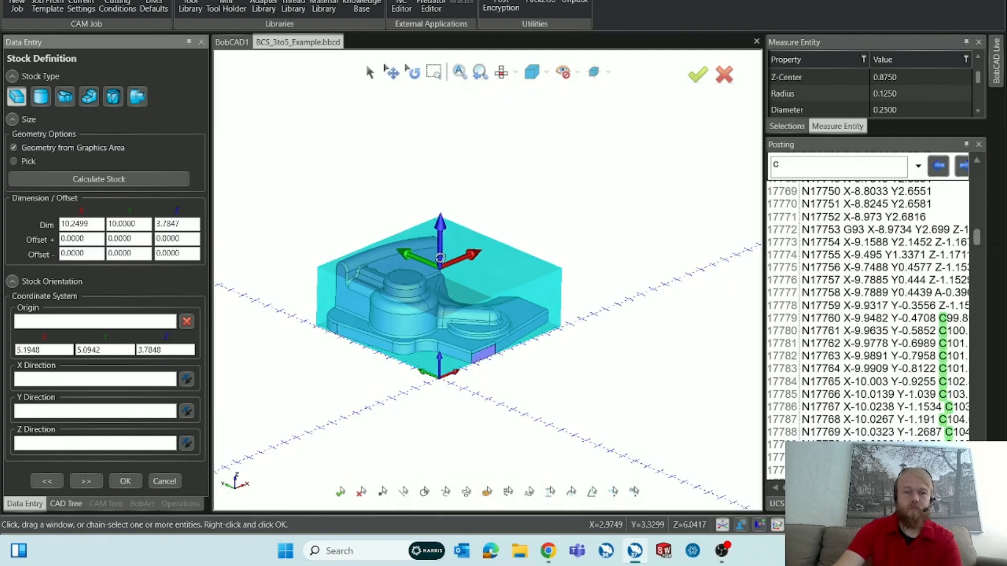
scroll(434, 288, "up", 3)
middle_click_drag(430, 281, 423, 281)
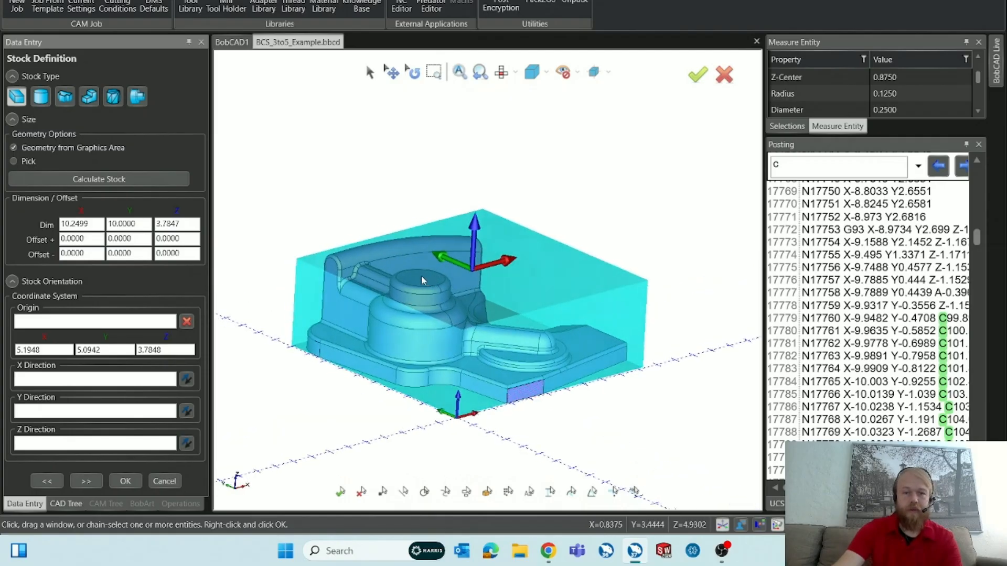
left_click(94, 226)
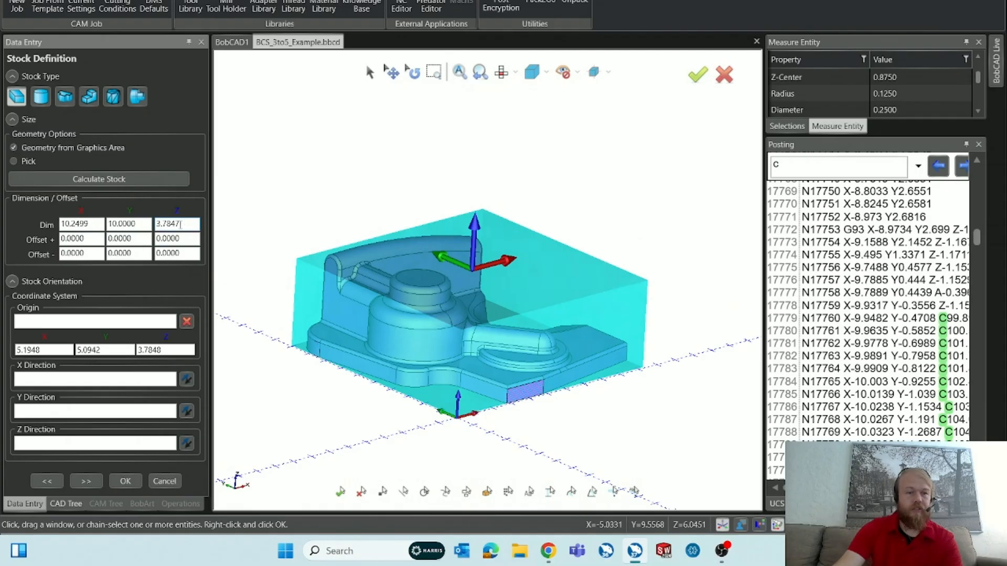
left_click(84, 481)
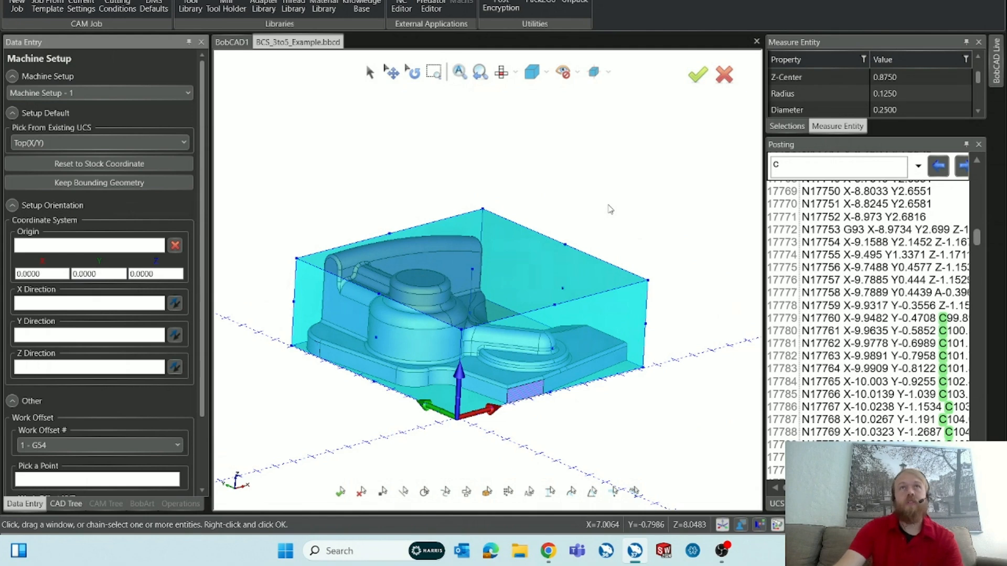
Set the origin of Machine Setup - 1 to the stock block's upper front corner point.
scroll(475, 335, "up", 5)
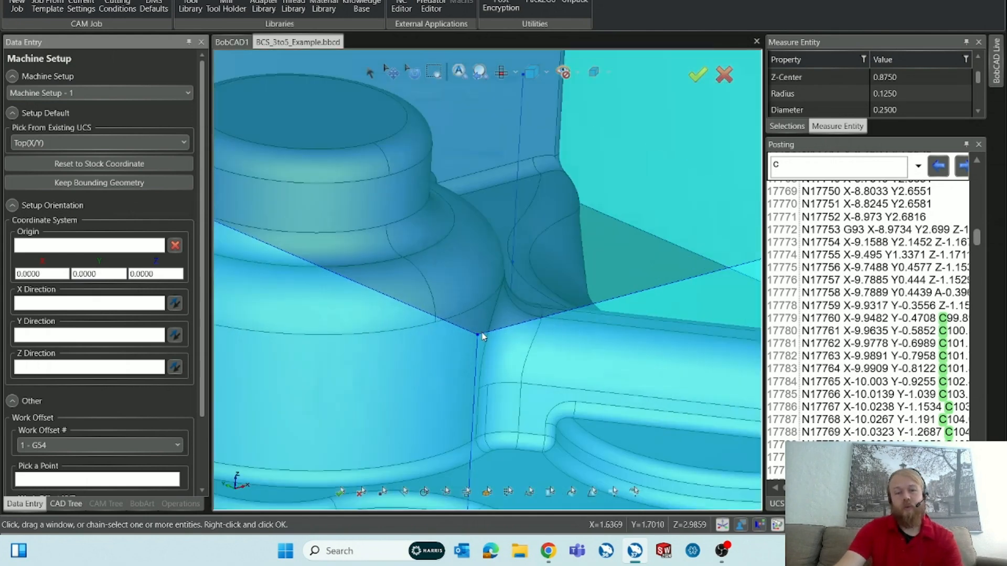
scroll(477, 340, "down", 3)
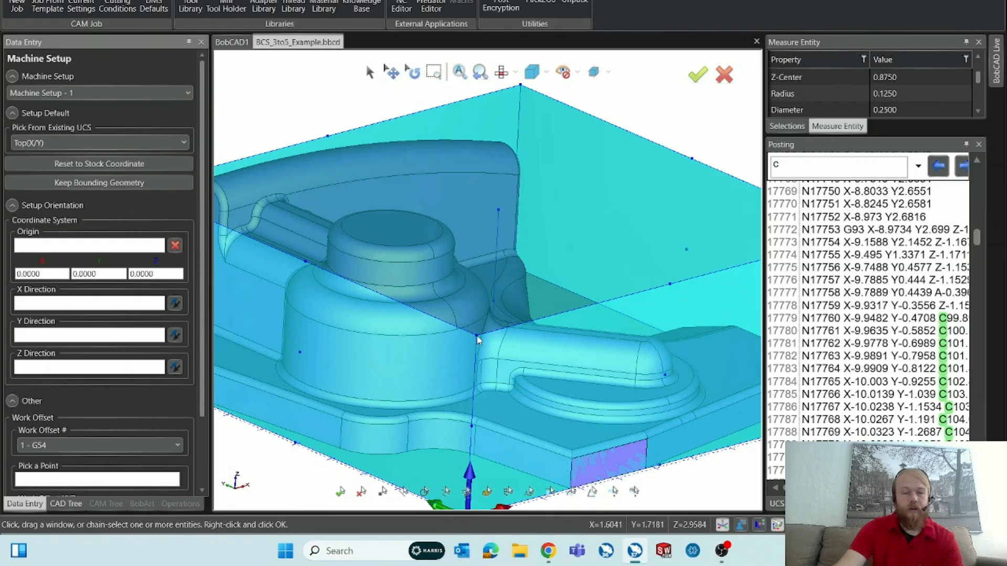
scroll(477, 340, "down", 3)
scroll(477, 340, "up", 1)
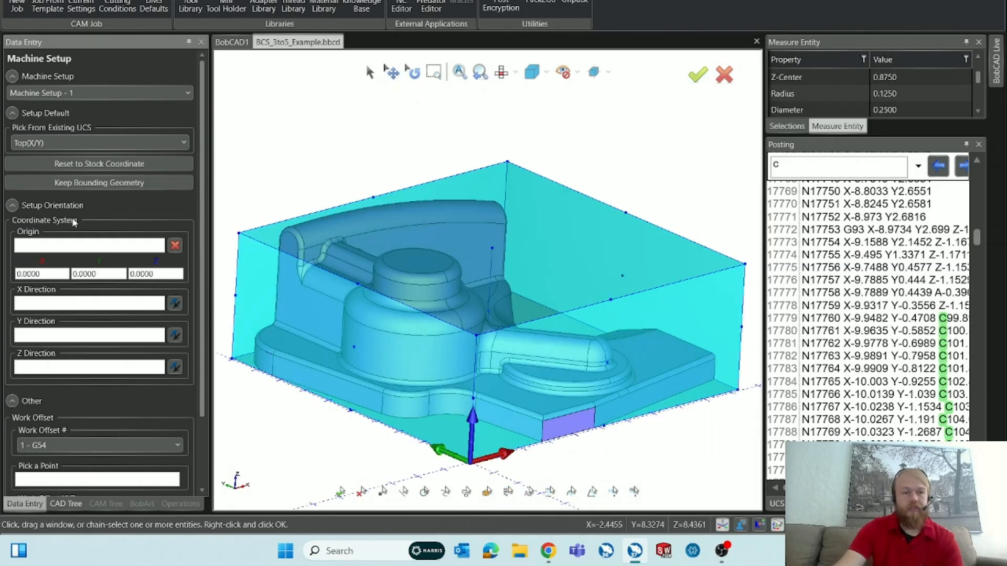
left_click(65, 247)
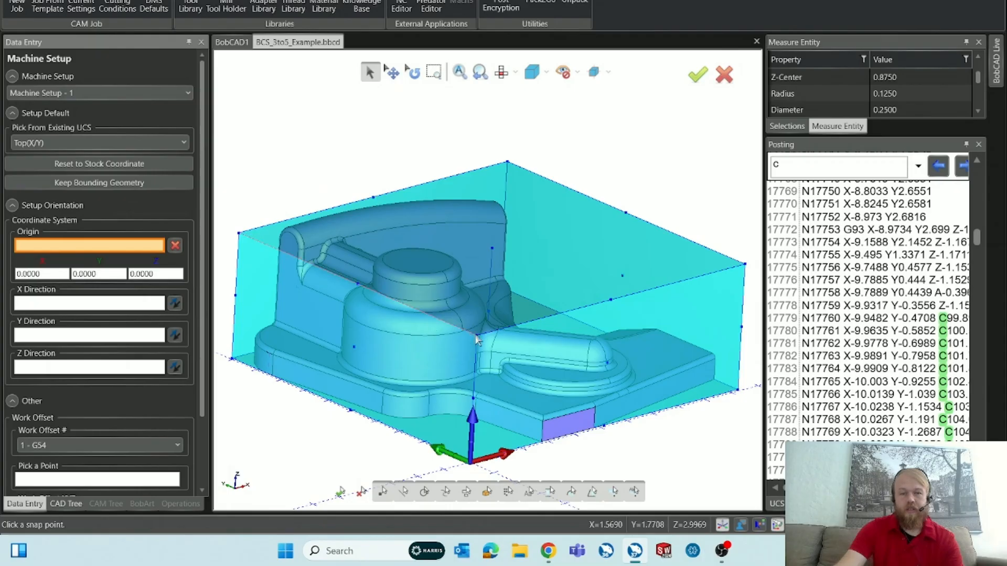
left_click(477, 337)
scroll(477, 338, "down", 2)
middle_click_drag(478, 338, 484, 344)
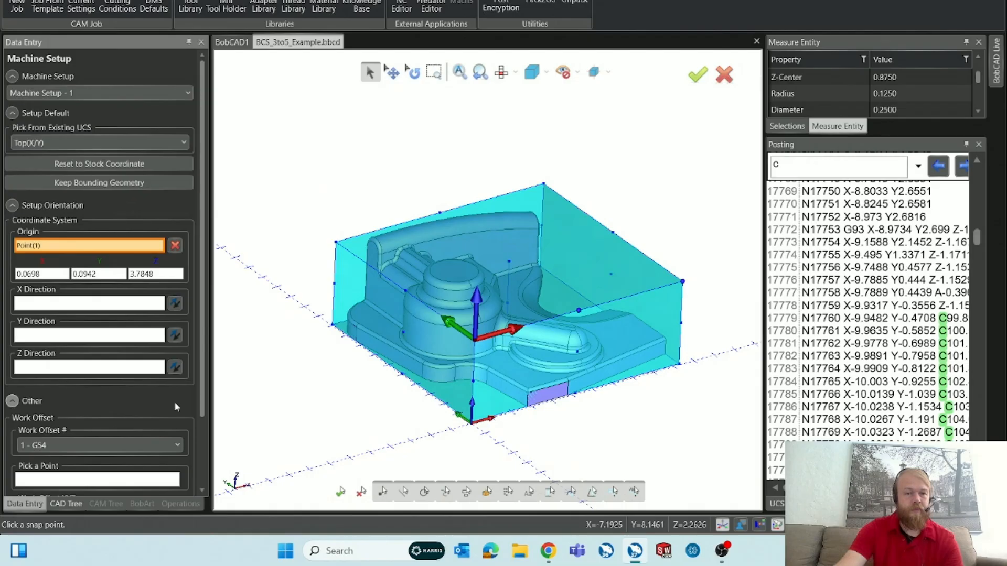
Confirm the machine setup of the new milling job and delete this second job from the CAM tree.
scroll(177, 401, "down", 3)
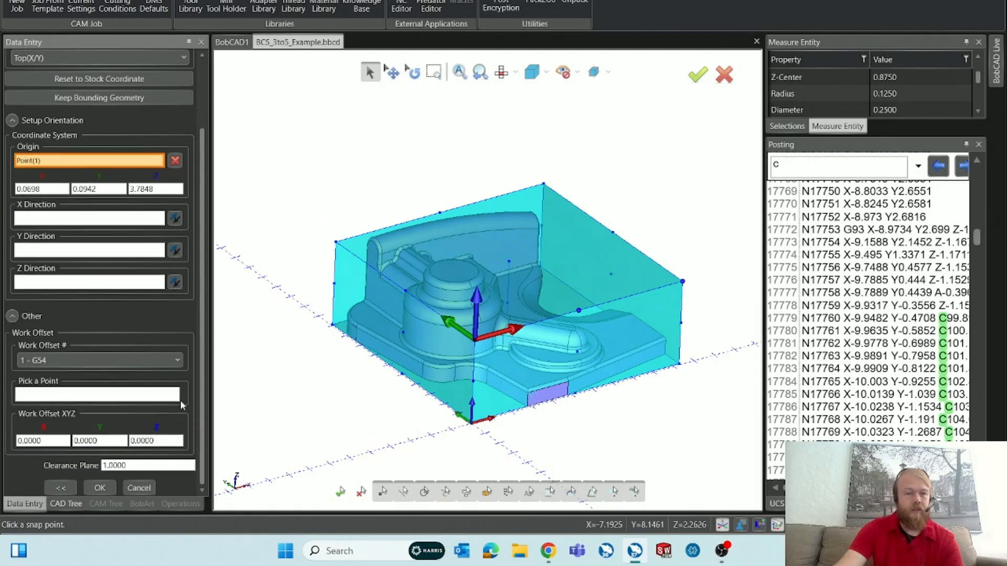
left_click(103, 491)
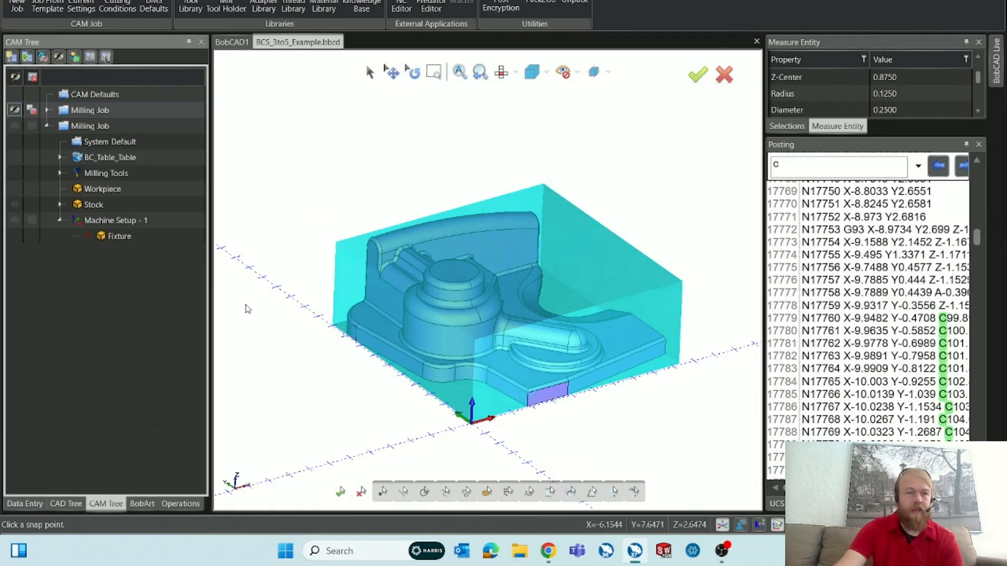
left_click(139, 127)
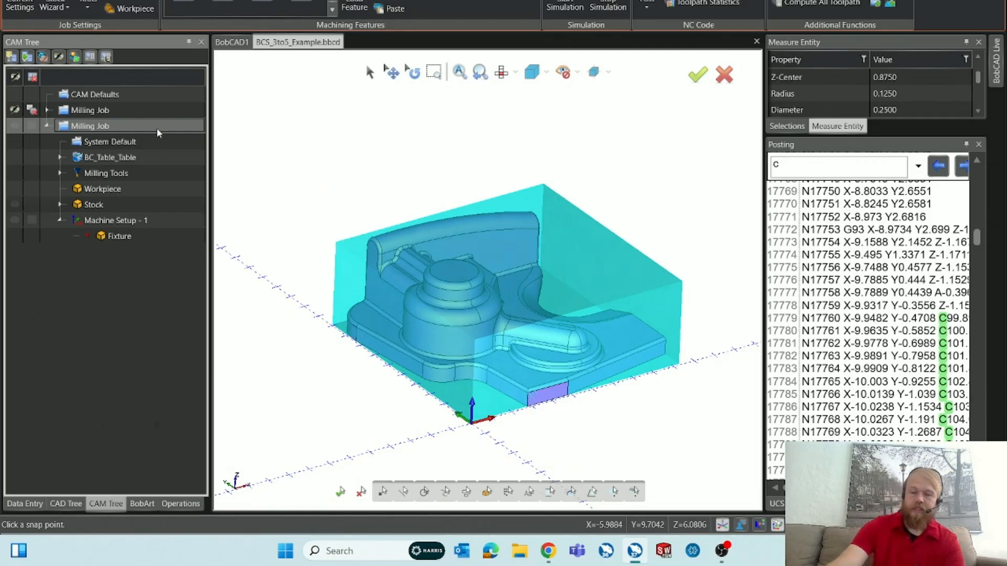
key("Delete")
key("Return")
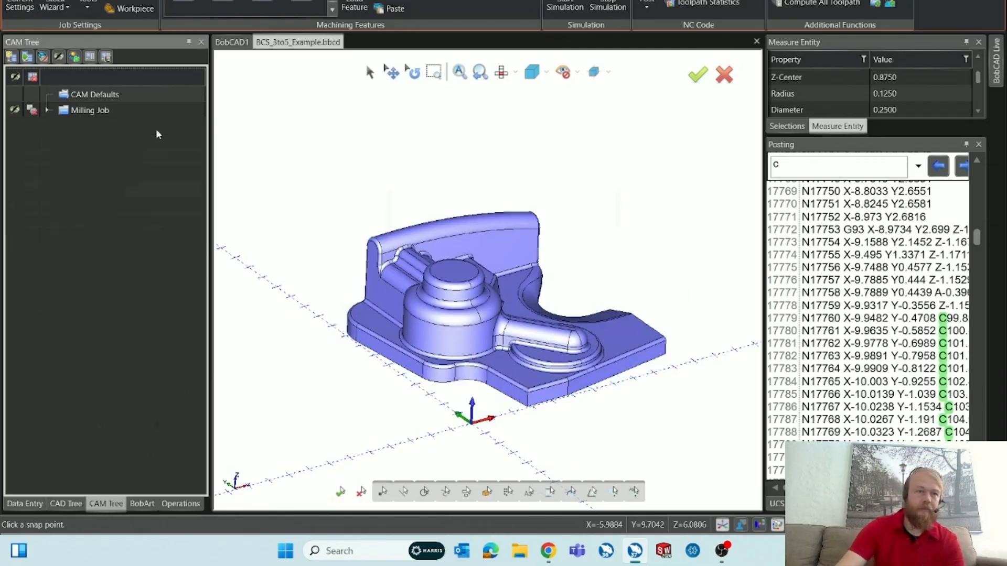
Expand the remaining milling job and display the Advanced Rough toolpath of its first 3-axis feature.
left_click(47, 109)
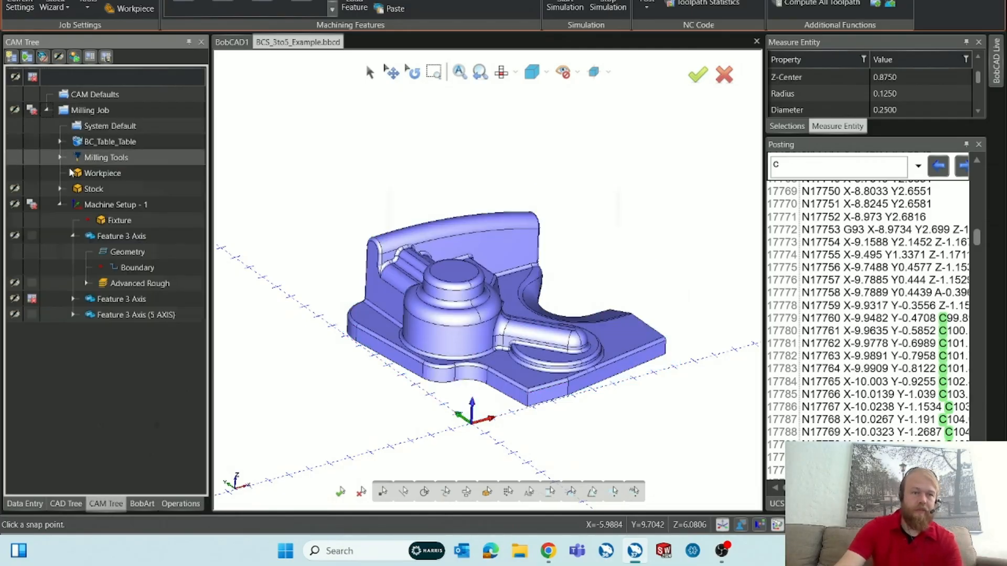
left_click(139, 283)
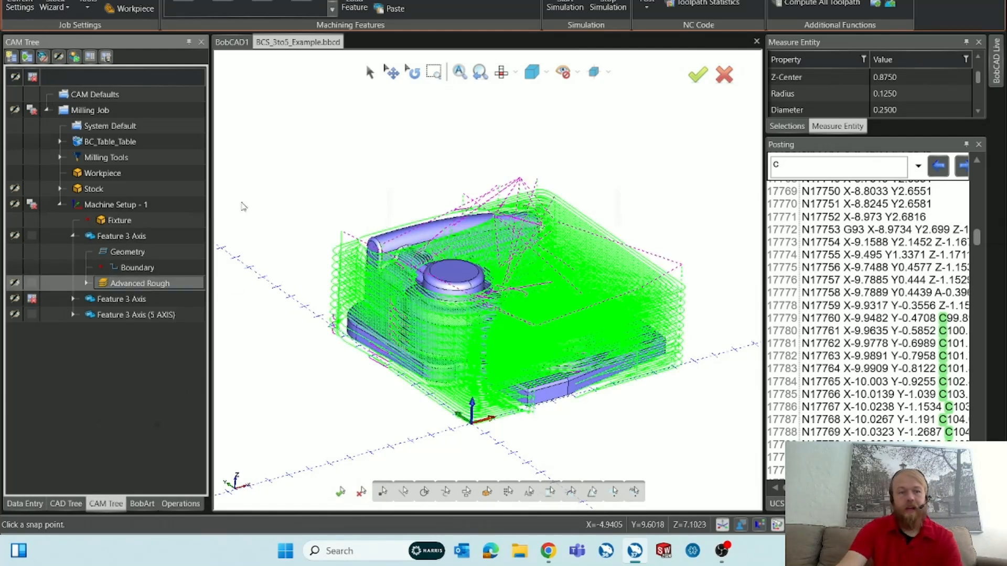
Start a Mill 3 Axis feature under Machine Setup - 1 and pick the whole solid as its geometry.
left_click(157, 204)
right_click(156, 204)
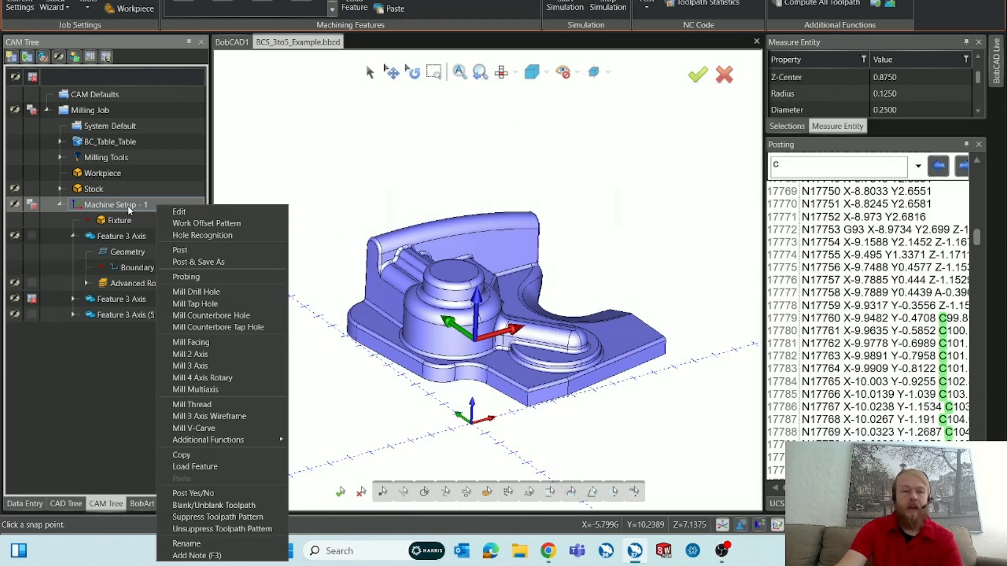
left_click(239, 364)
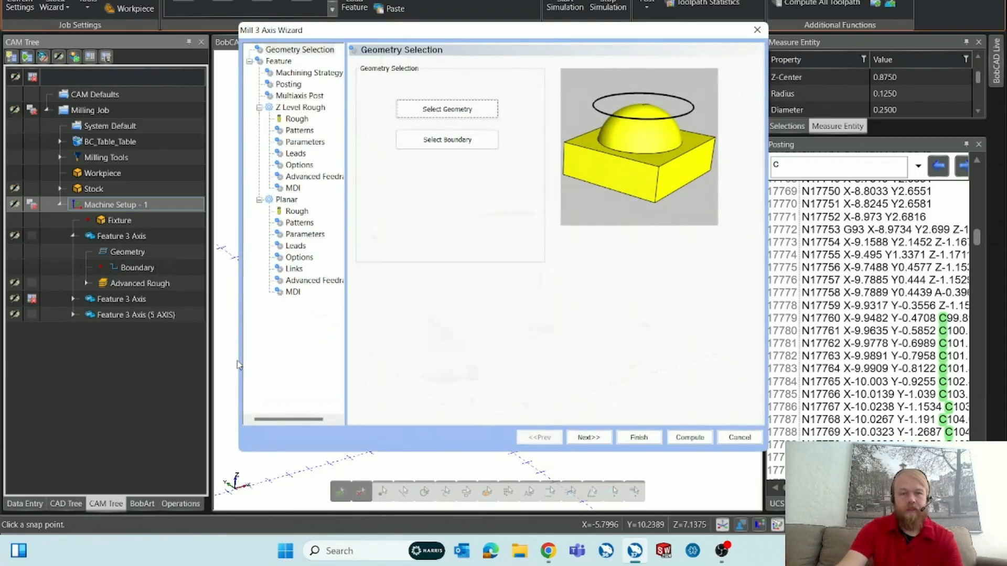
left_click(465, 113)
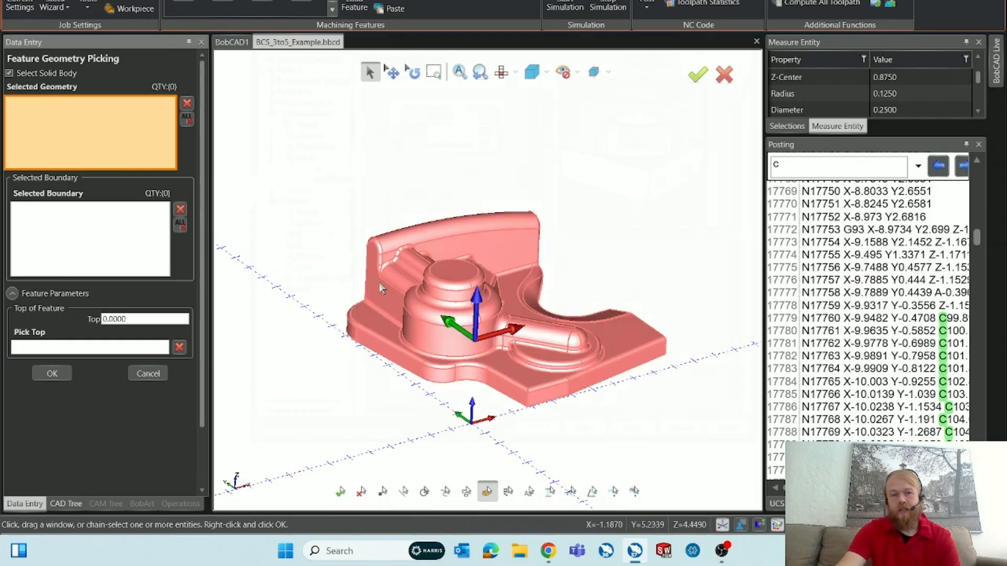
left_click(352, 248)
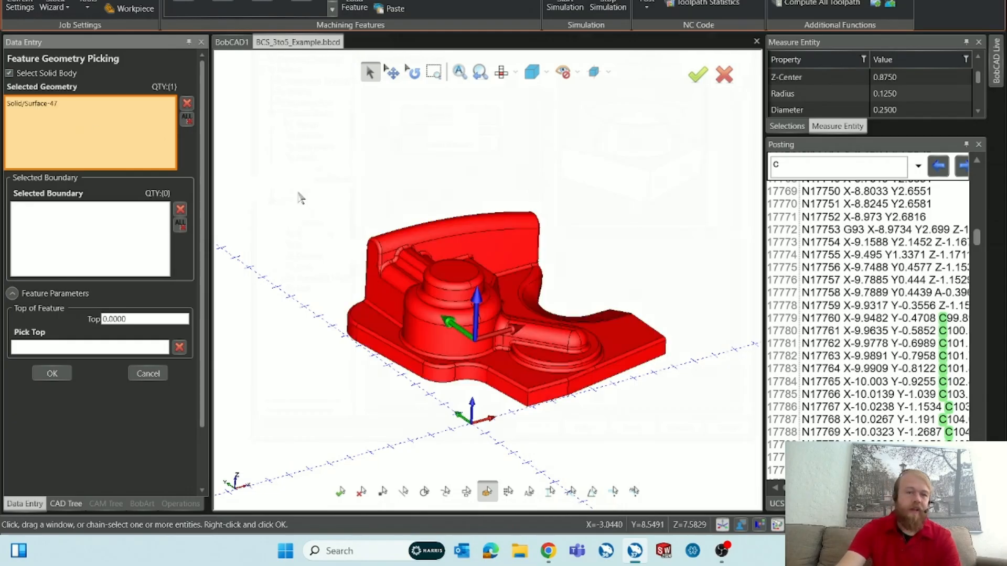
Remove the solid from the geometry selection and try picking five individual faces with solid body selection disabled.
left_click(66, 105)
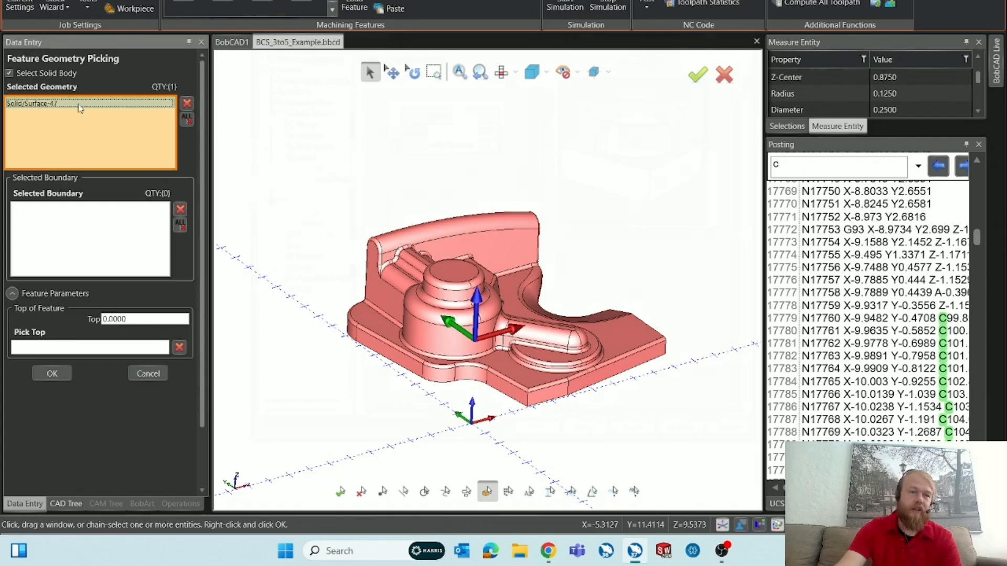
left_click(187, 103)
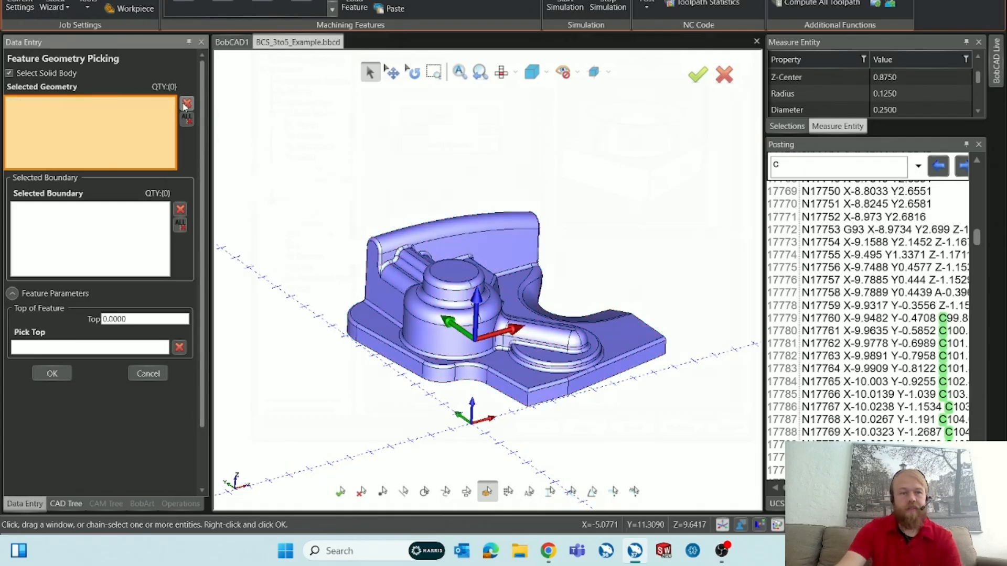
left_click(31, 74)
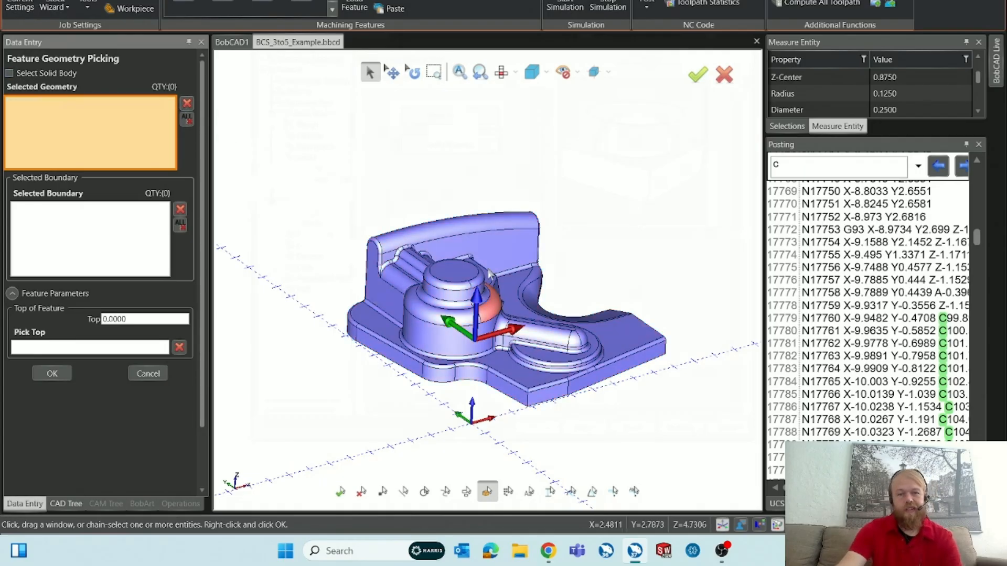
left_click(381, 294)
left_click(392, 349)
left_click(389, 365)
left_click(389, 366)
left_click(436, 330)
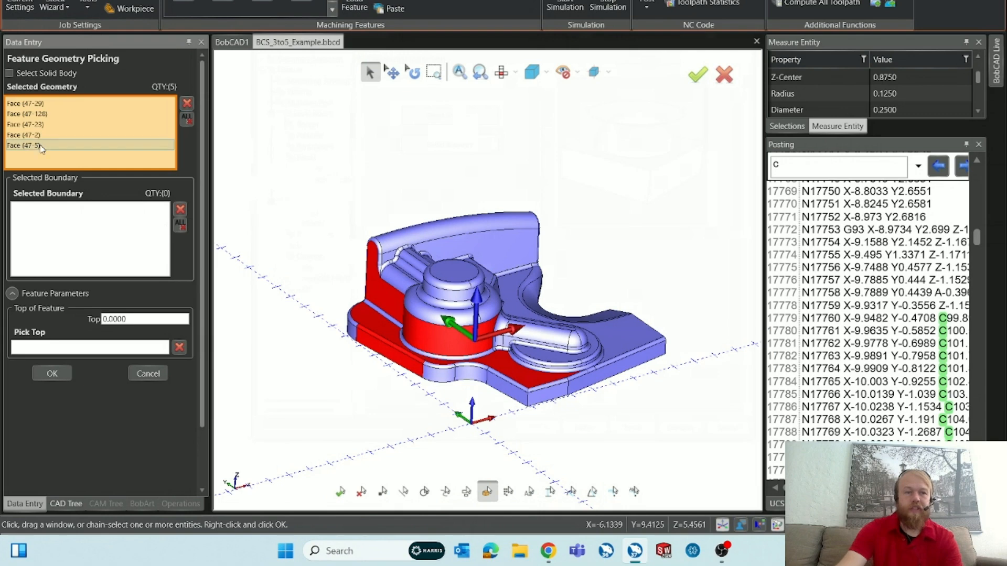
Clear the picked faces, enable solid body selection again and confirm the whole solid as the feature geometry.
left_click(188, 118)
left_click(45, 73)
left_click(372, 293)
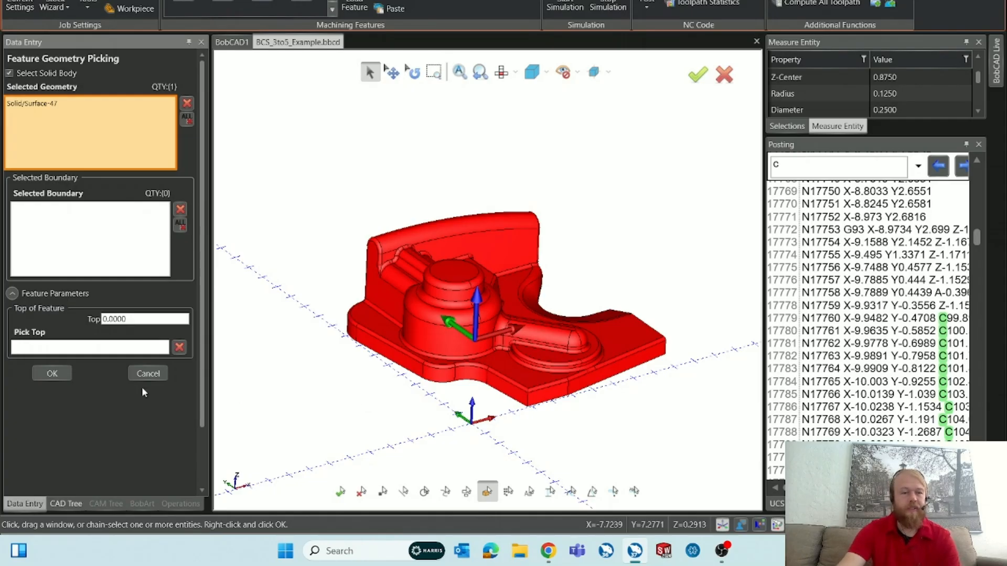
left_click(52, 373)
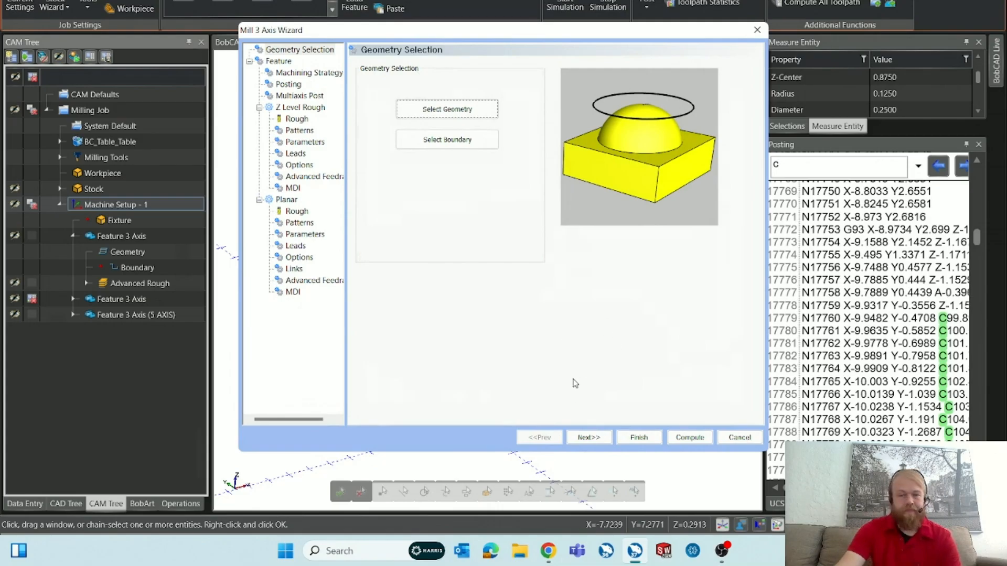
Advance to the feature parameters and review the rapid plane, feed plane and top of feature settings.
left_click(588, 437)
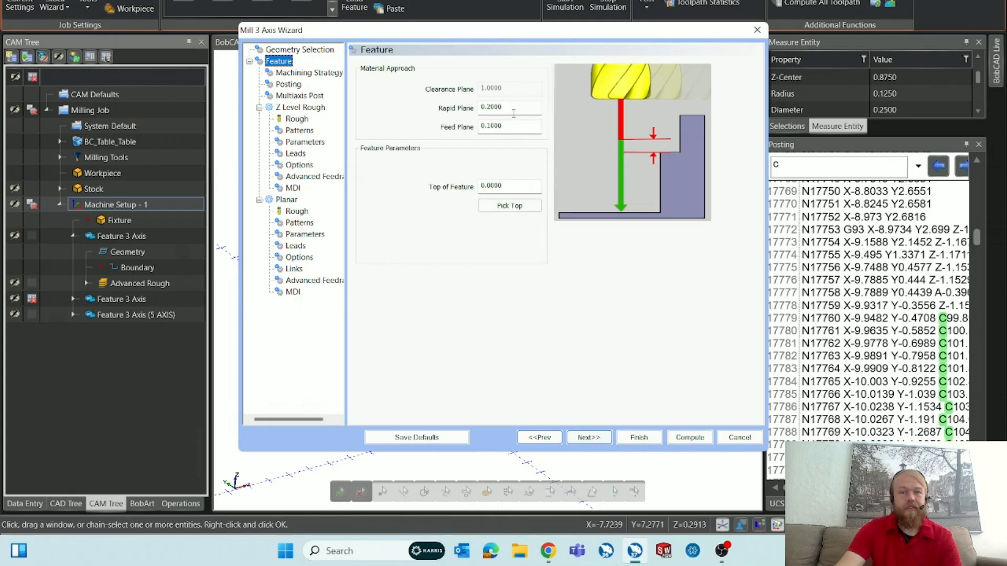
left_click(514, 108)
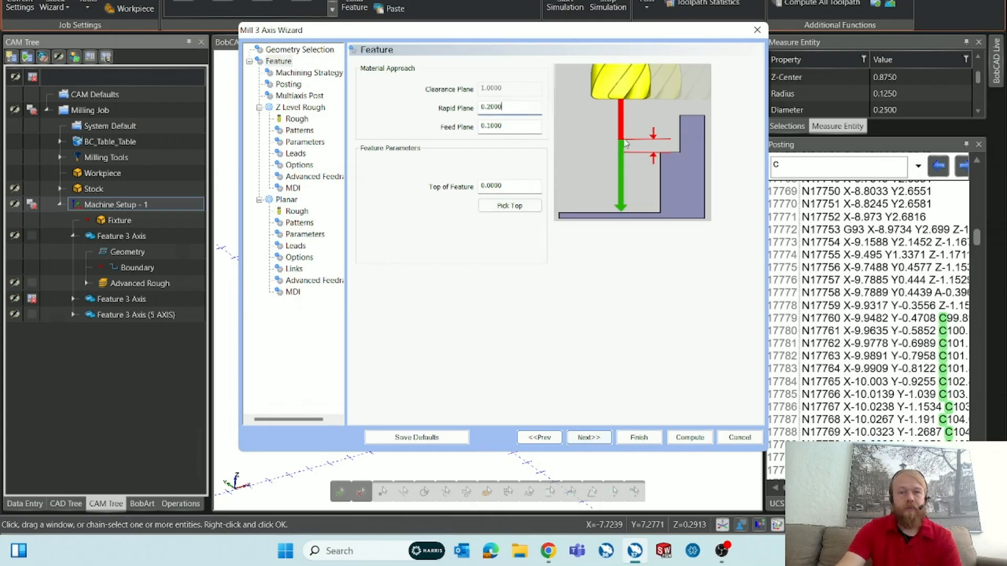
left_click(513, 130)
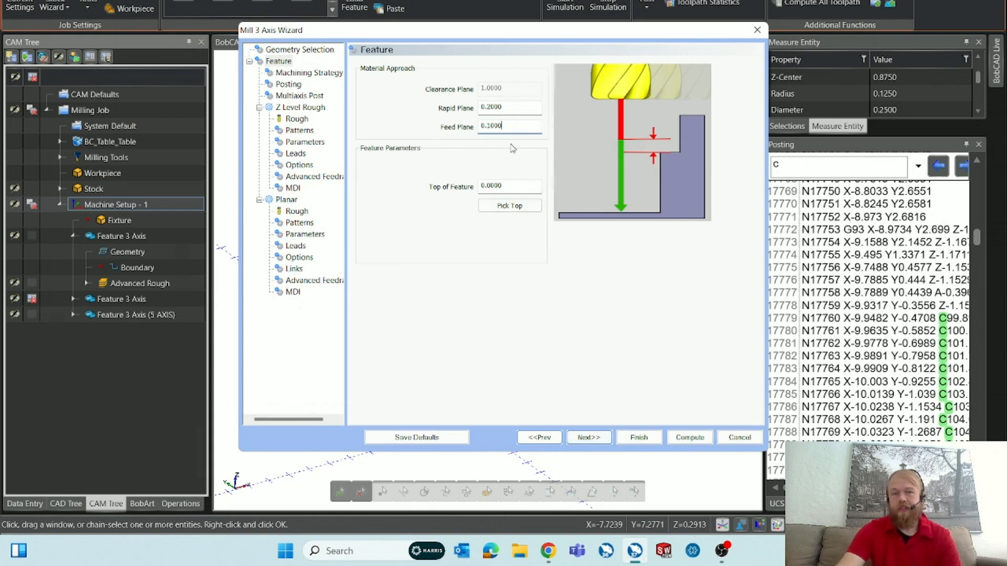
left_click(509, 187)
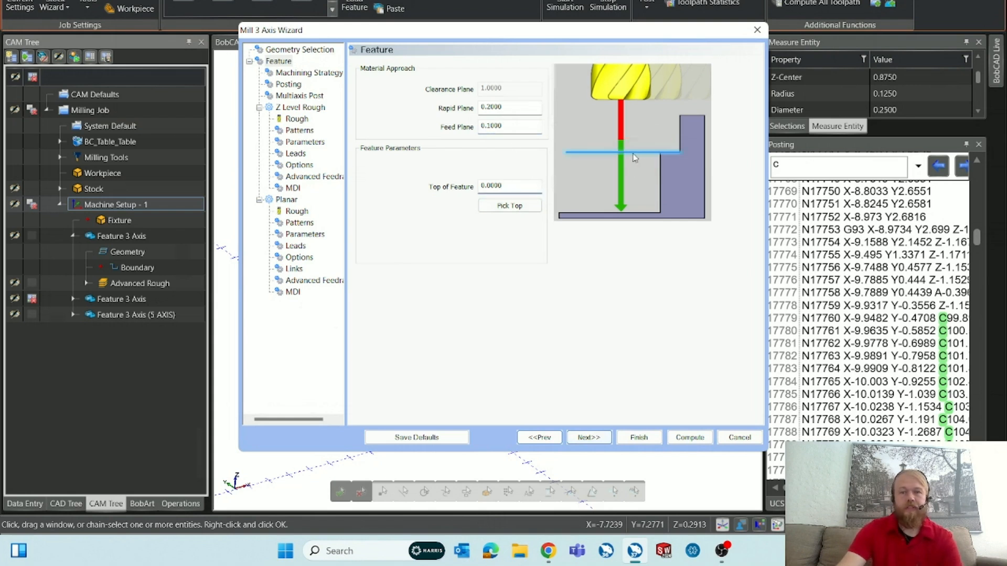
left_click_drag(523, 187, 478, 196)
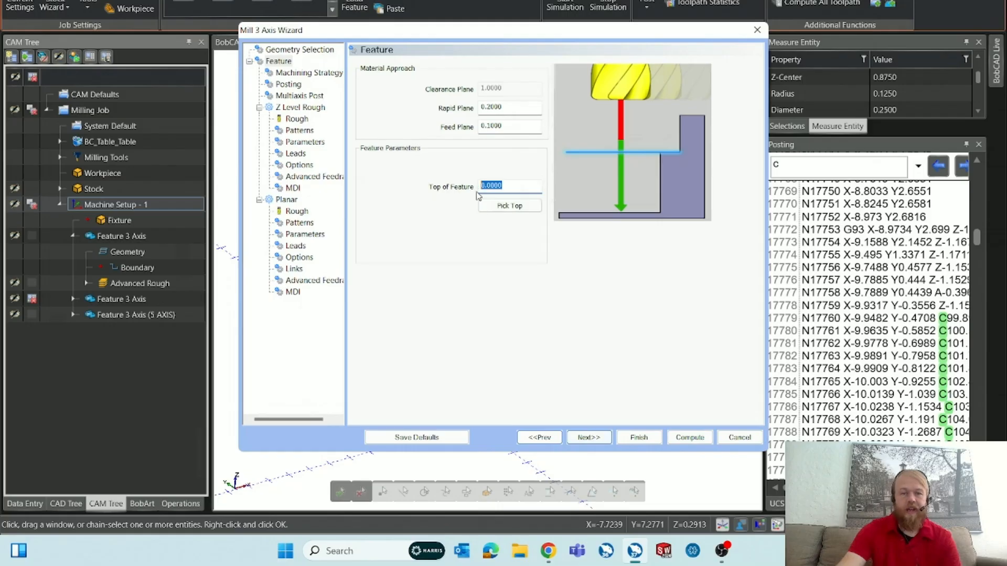
left_click(527, 190)
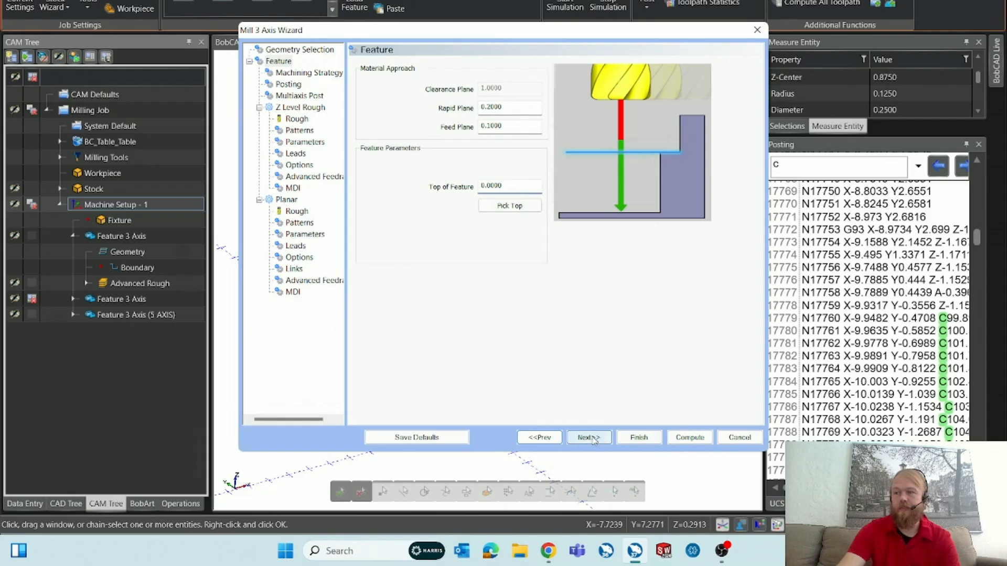
Advance to the machining strategy and set Advanced Rough as the feature's only operation.
left_click(592, 438)
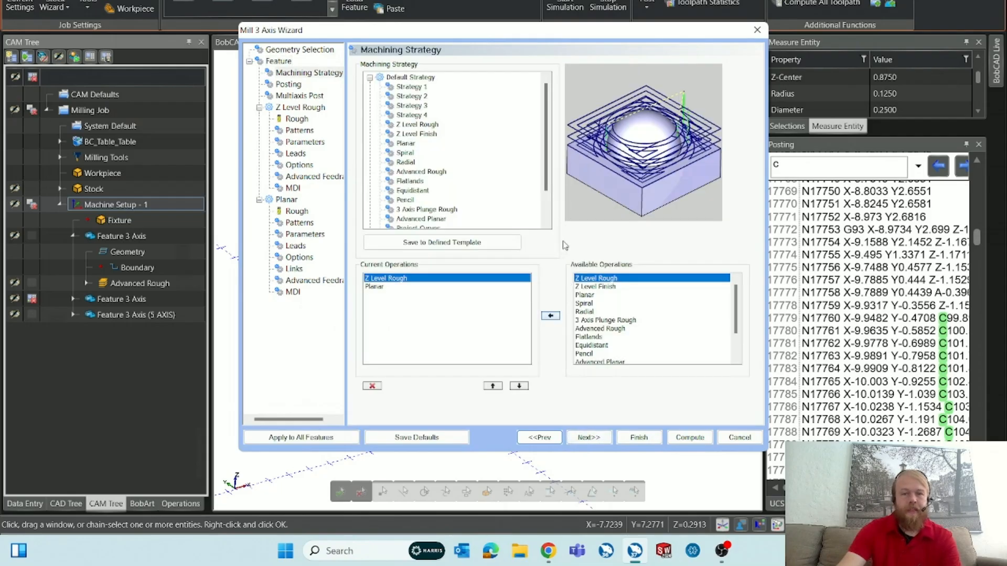
left_click(437, 172)
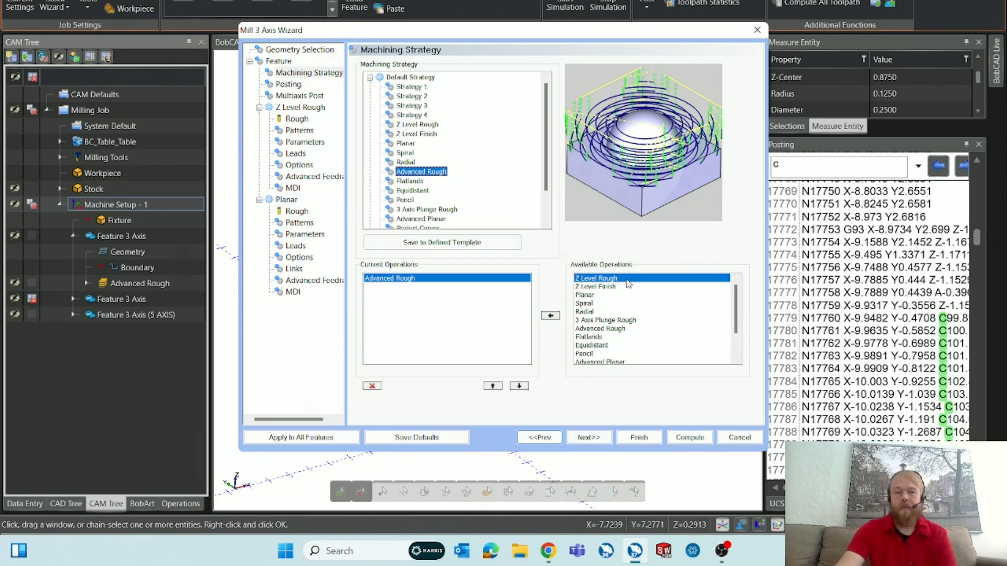
Examine the previews of the available Z Level Finish, Planar, Spiral, Radial and 3 Axis Plunge Rough operations.
left_click(622, 284)
left_click(624, 287)
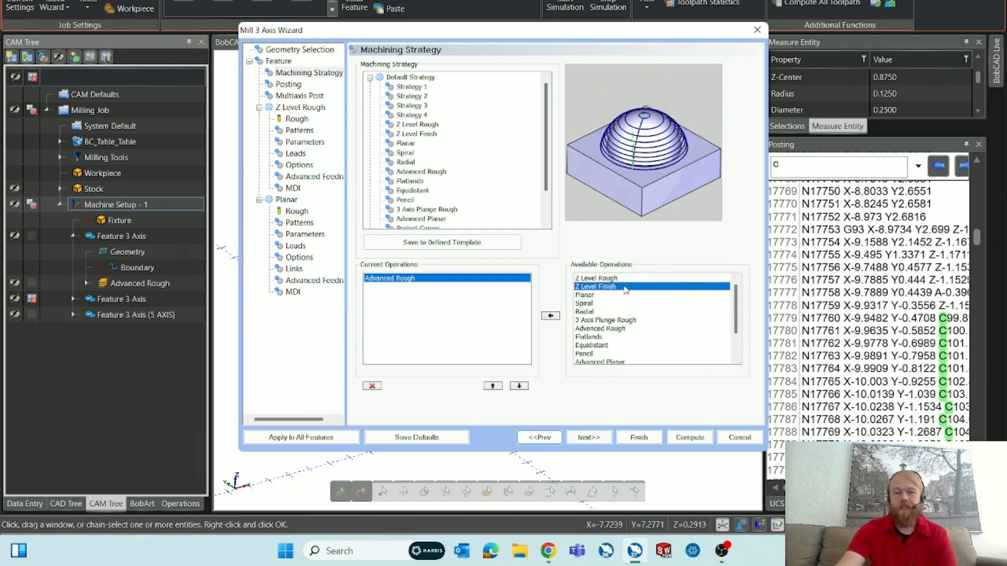
left_click(622, 297)
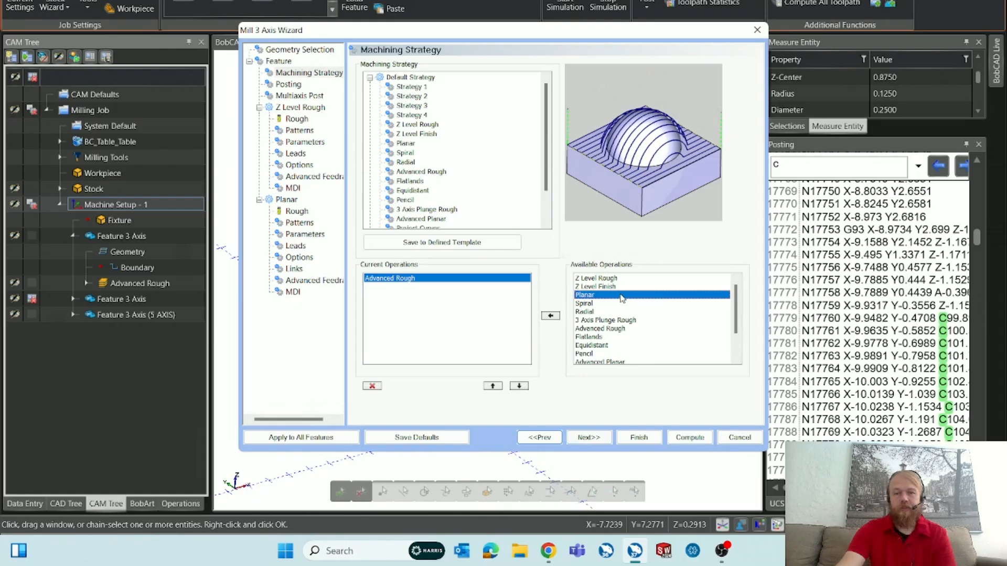
left_click(616, 304)
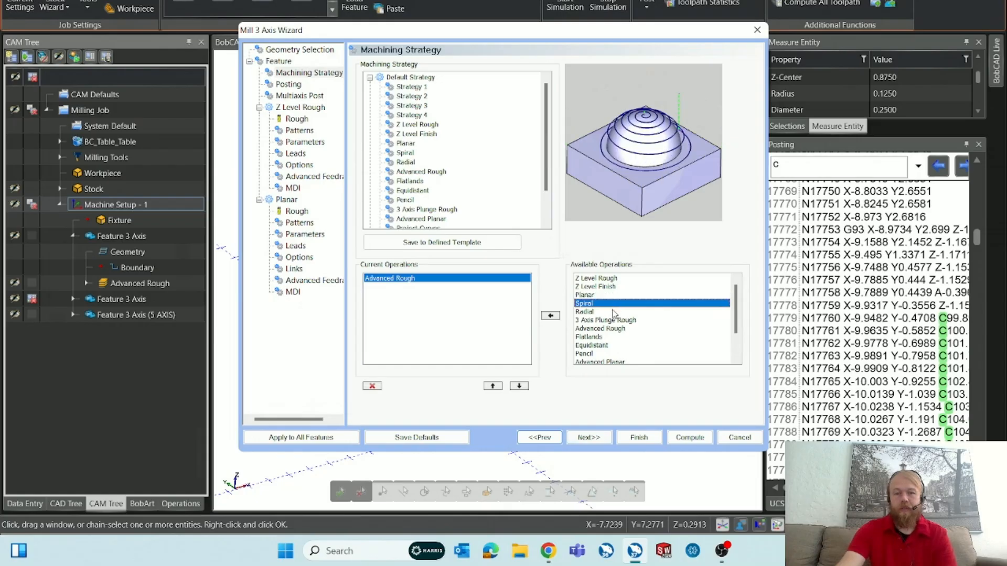
left_click(613, 312)
left_click(644, 320)
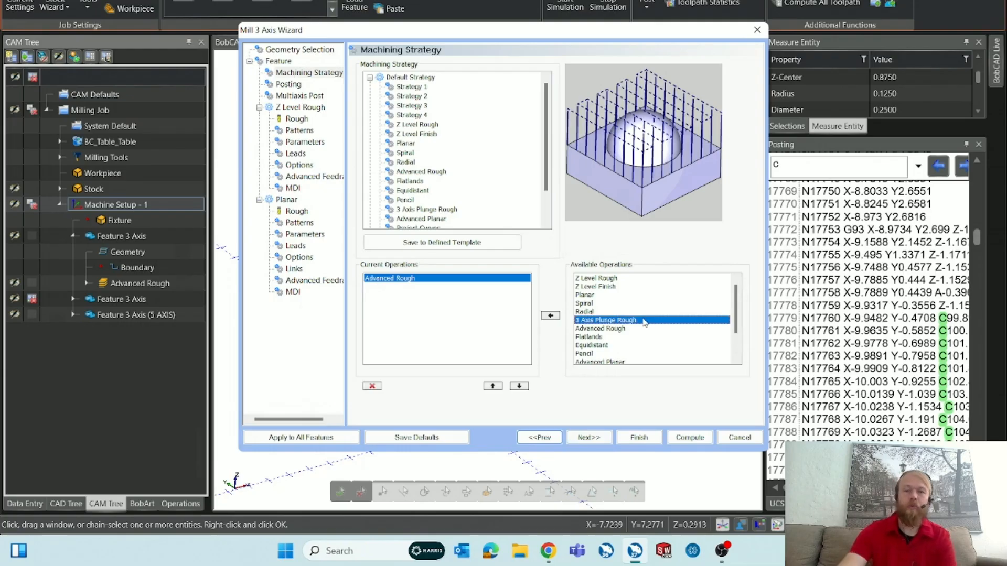
Compare the previews of Z Level Rough, Z Level Finish and Planar with those of their Advanced counterparts.
left_click(604, 278)
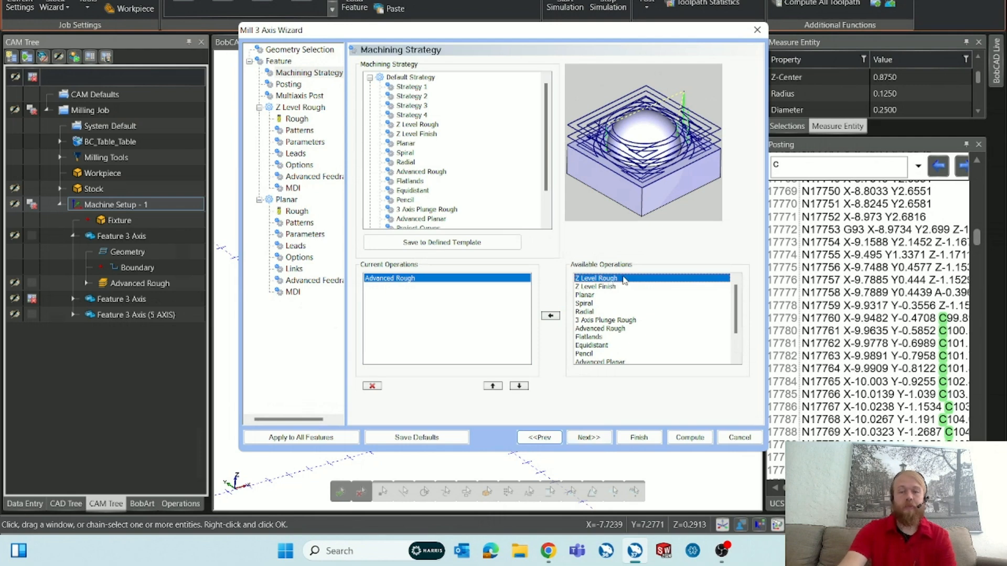
left_click(620, 329)
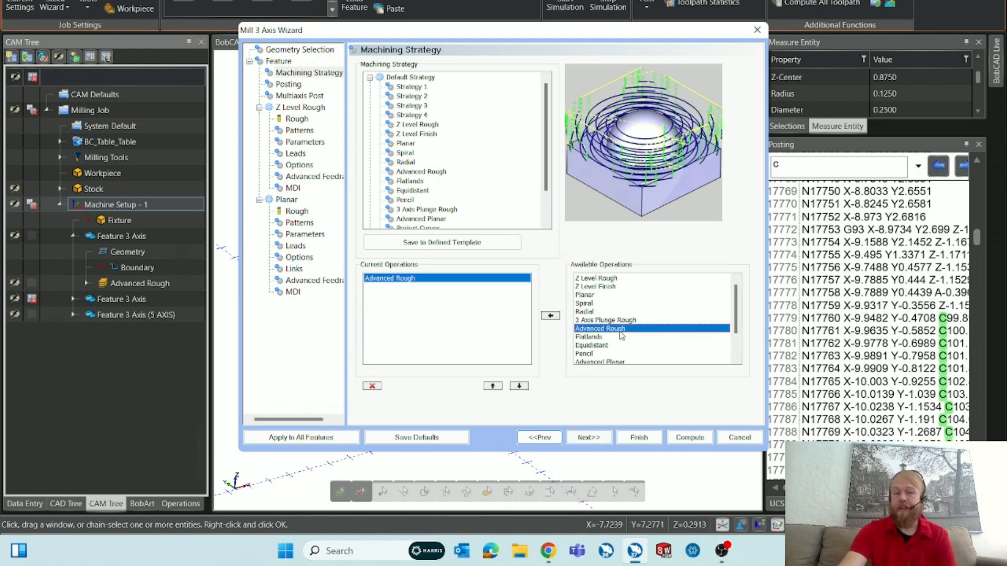
left_click(611, 287)
scroll(621, 292, "down", 2)
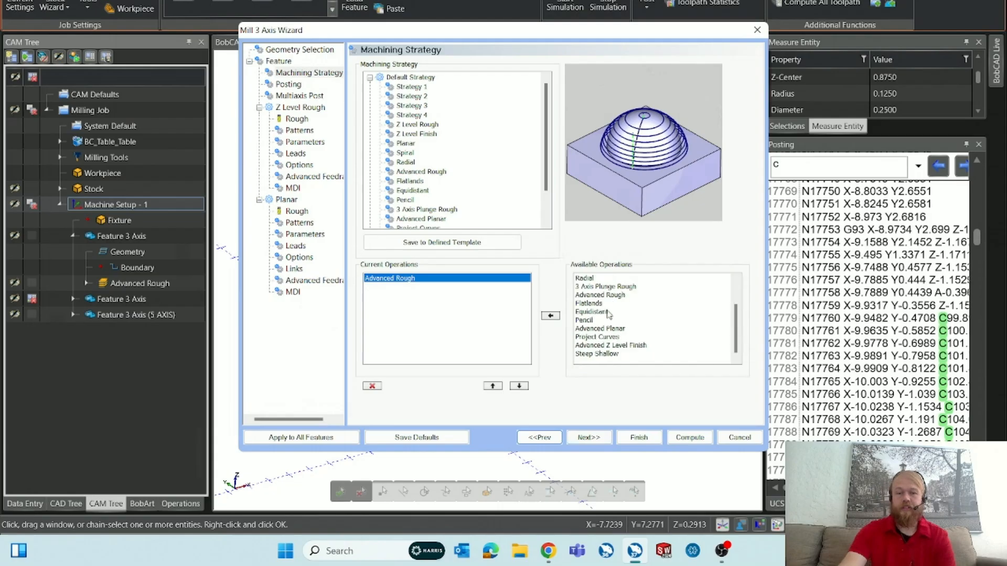
left_click(638, 346)
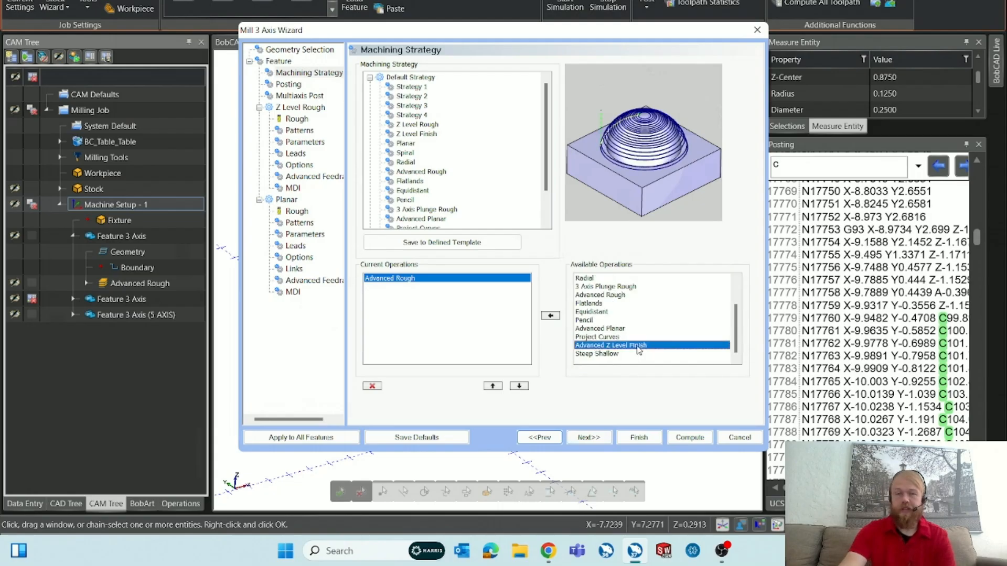
scroll(639, 346, "up", 2)
left_click(602, 296)
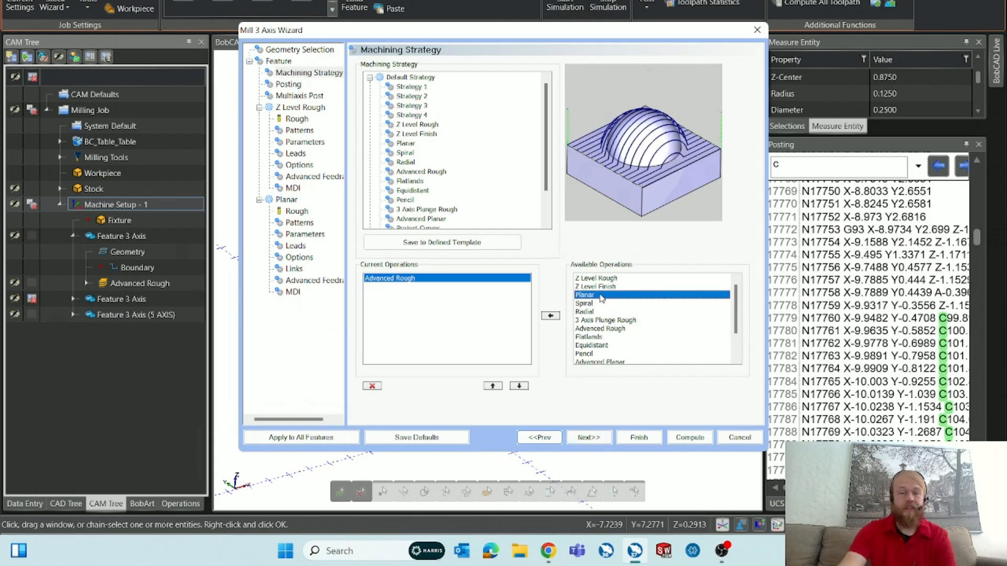
scroll(600, 308, "down", 2)
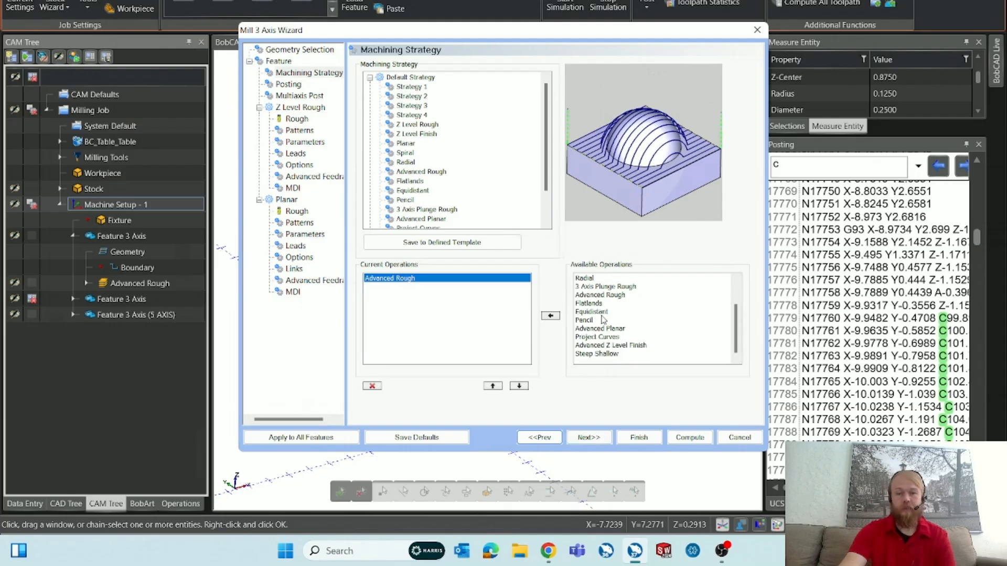
left_click(607, 329)
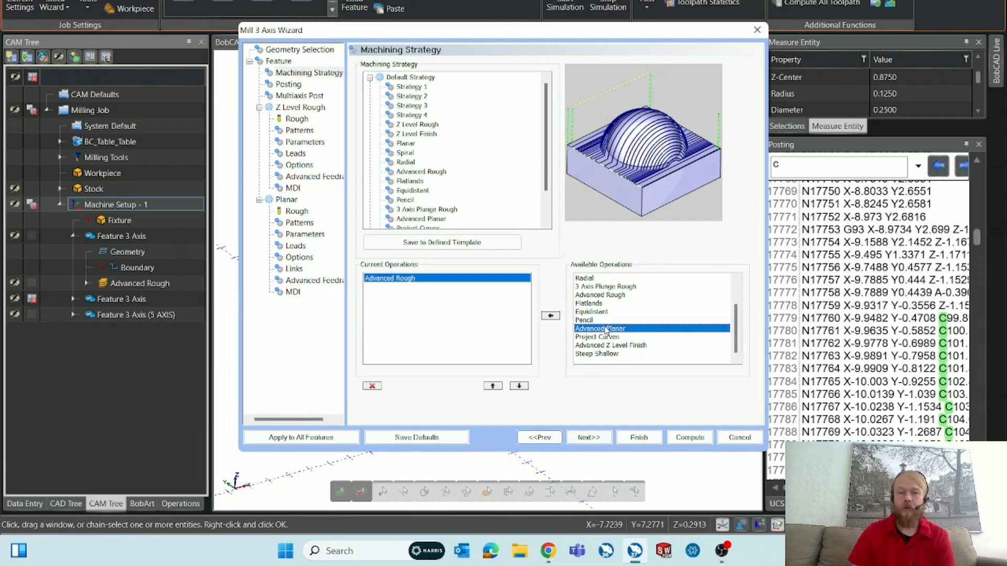
Examine the previews of the available Flatlands, Equidistant, Pencil, Advanced Planar, Project Curves and Steep Shallow operations.
left_click(601, 304)
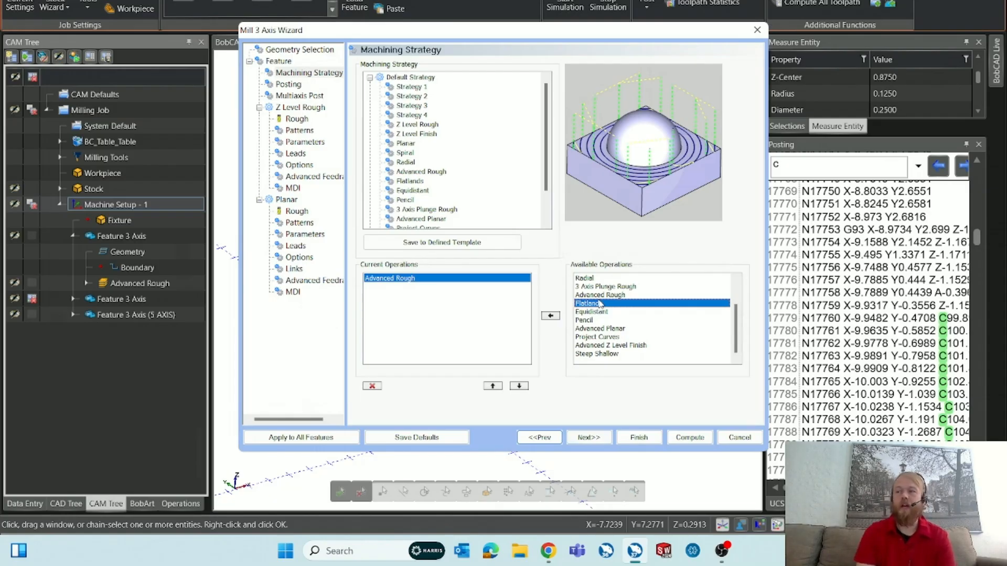
left_click(601, 312)
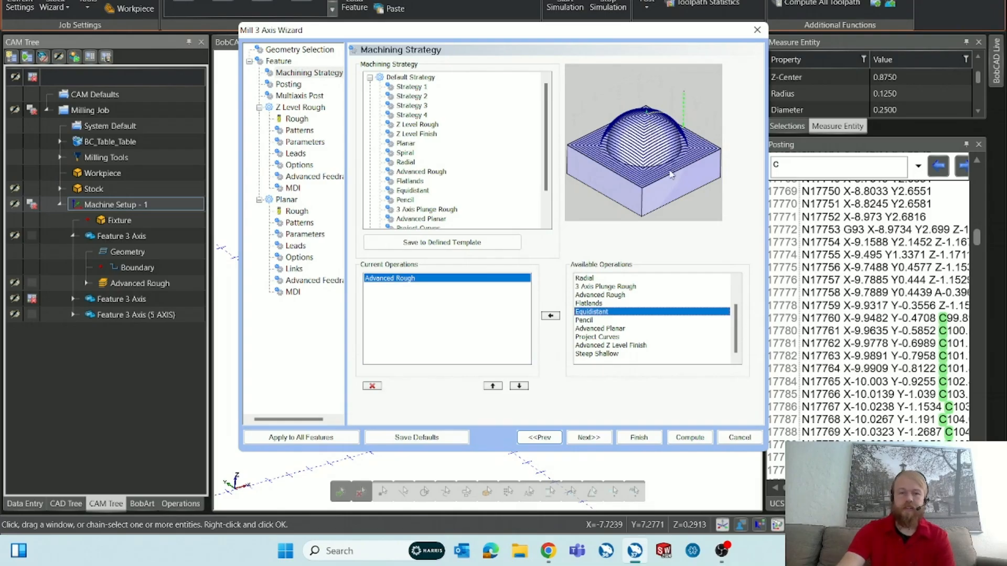
left_click(603, 320)
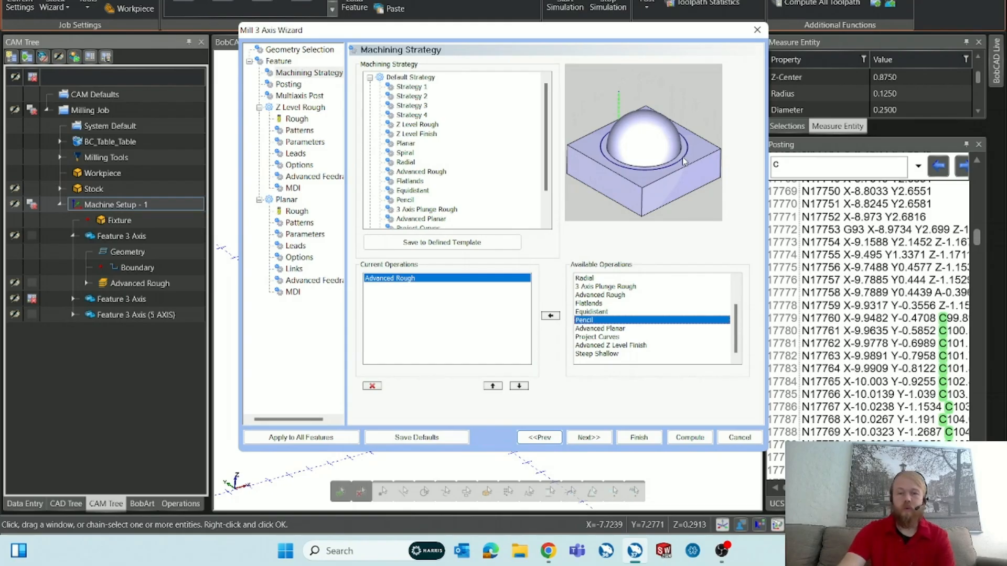
left_click(603, 328)
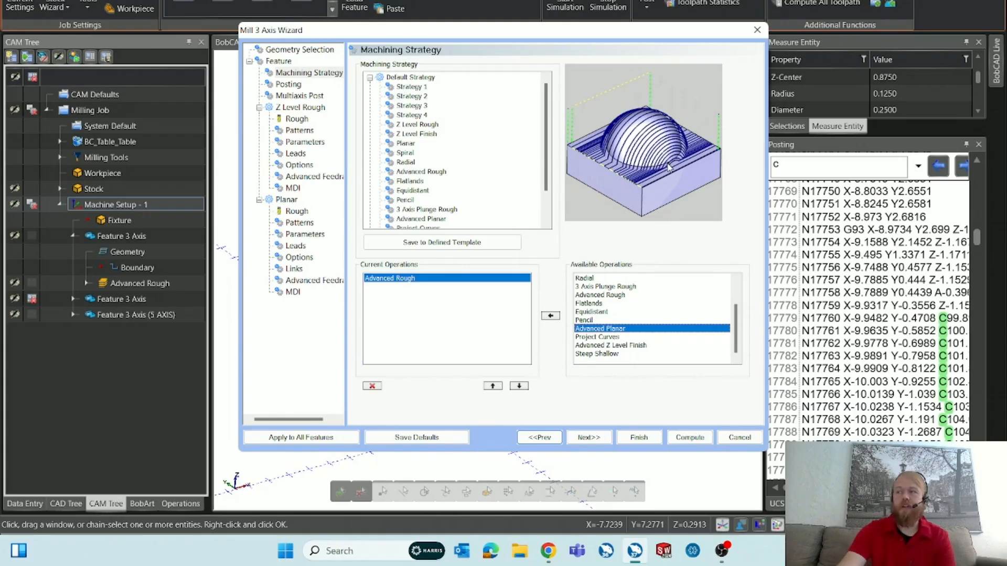
left_click(598, 337)
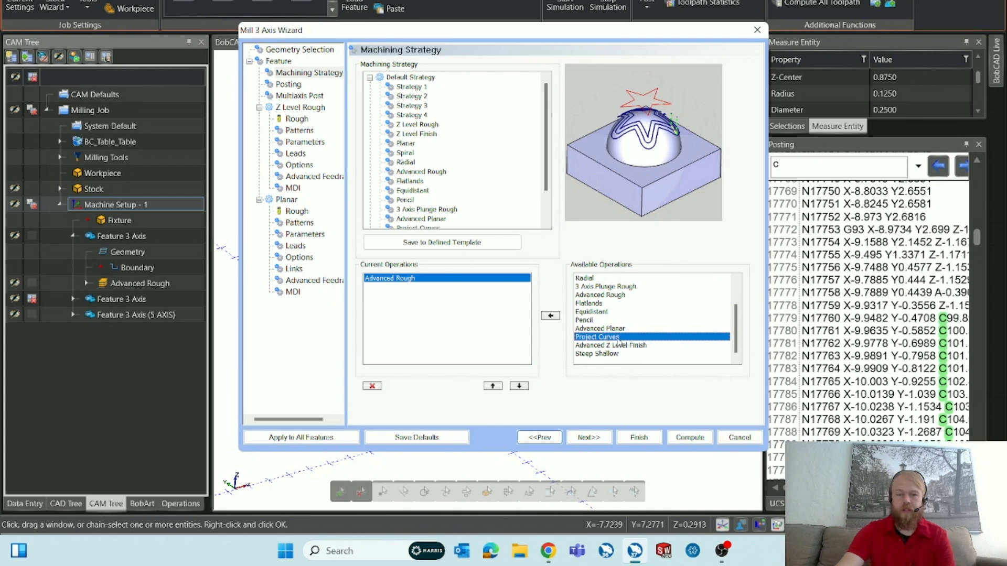
left_click(615, 355)
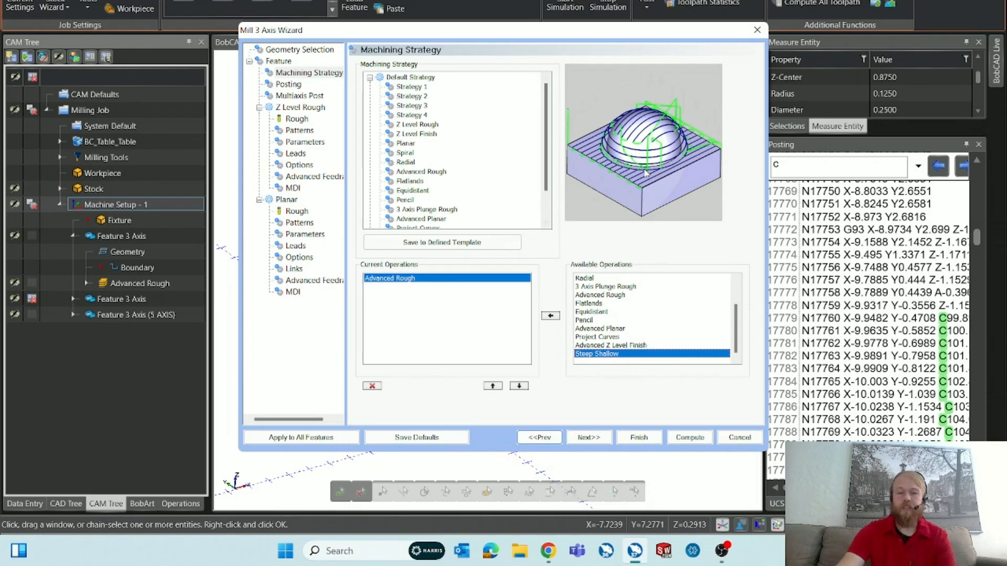
Compare the preview of Advanced Z Level Finish with those of Advanced Planar, Equidistant and Steep Shallow.
left_click(640, 346)
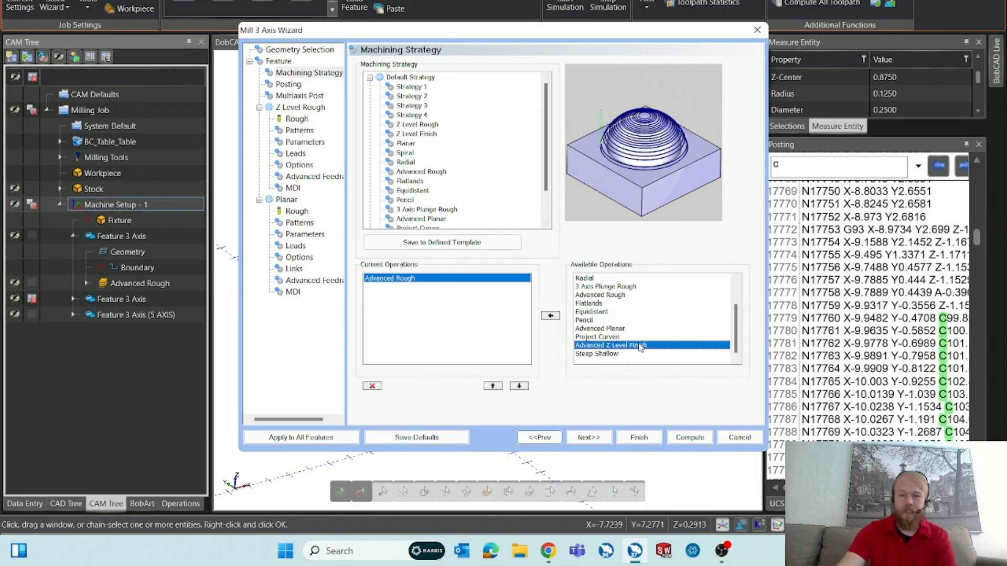
left_click(620, 329)
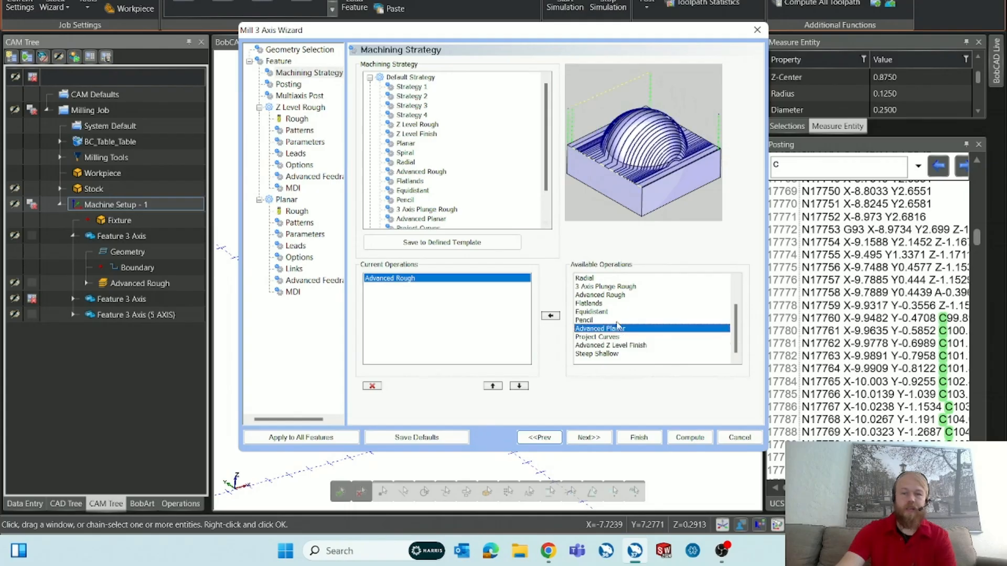
left_click(611, 313)
left_click(614, 355)
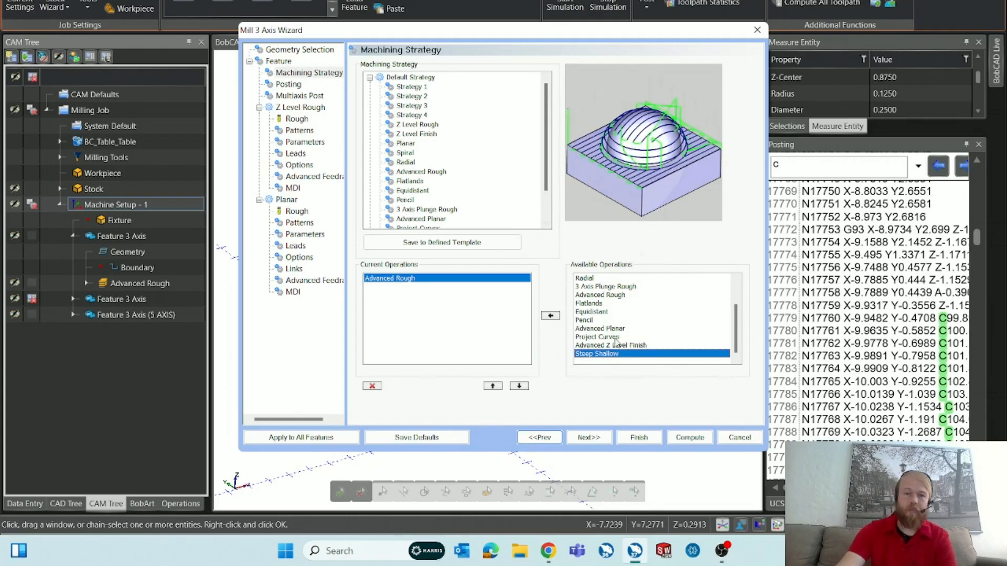
left_click(653, 345)
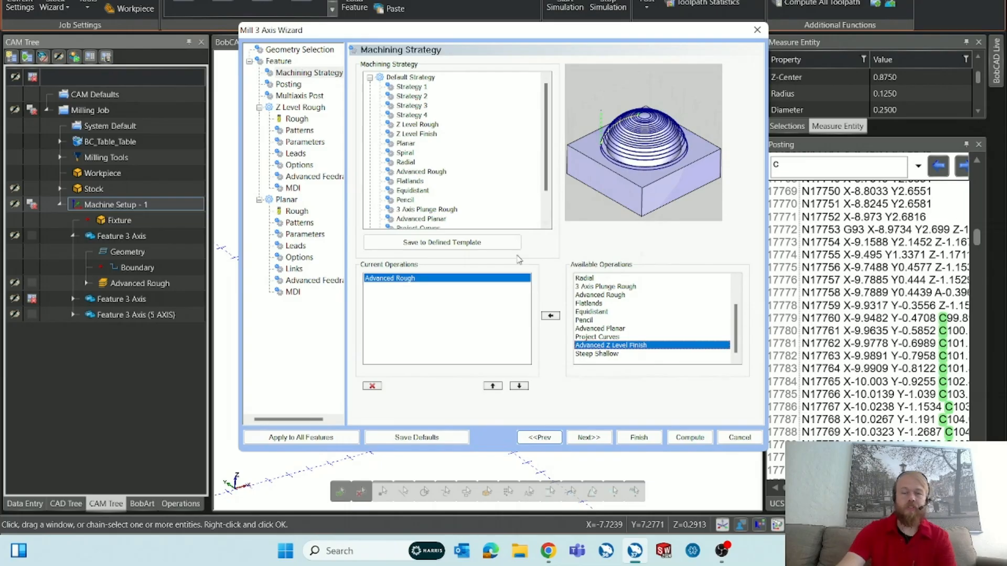
Recheck the Advanced Rough operation's preview, and review the posting and multiaxis post settings up to the Advanced Rough interface choice.
left_click(396, 279)
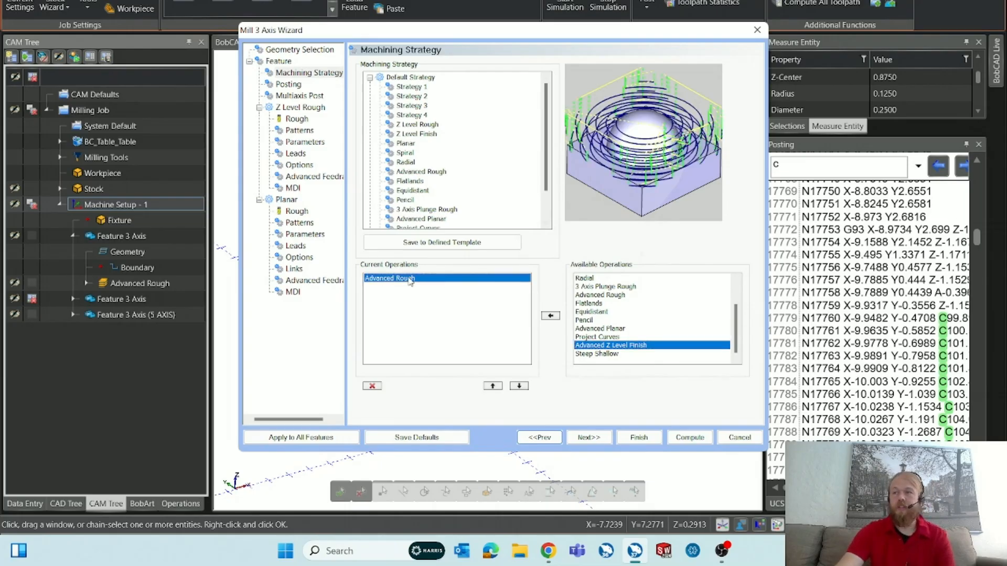
left_click(591, 442)
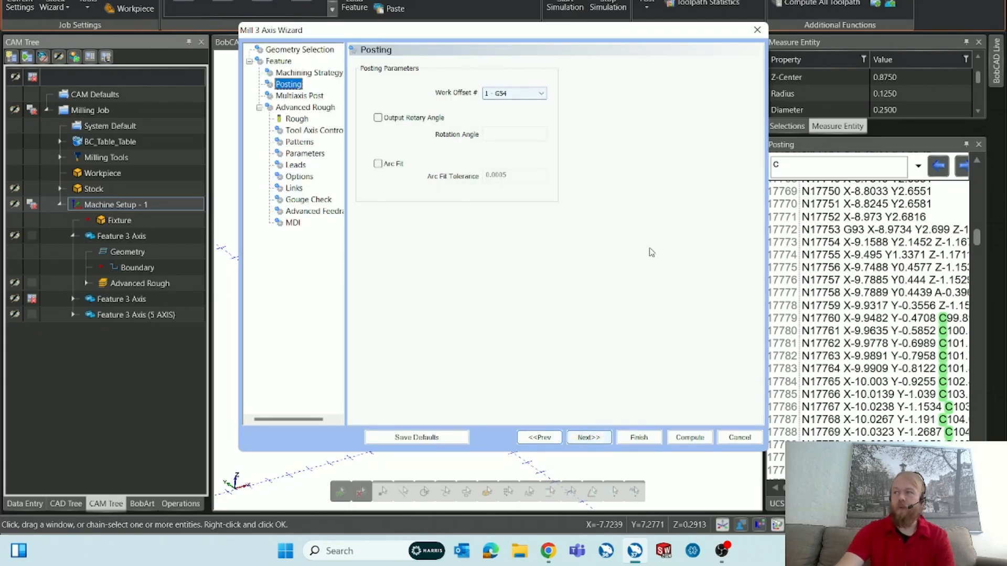
left_click(585, 438)
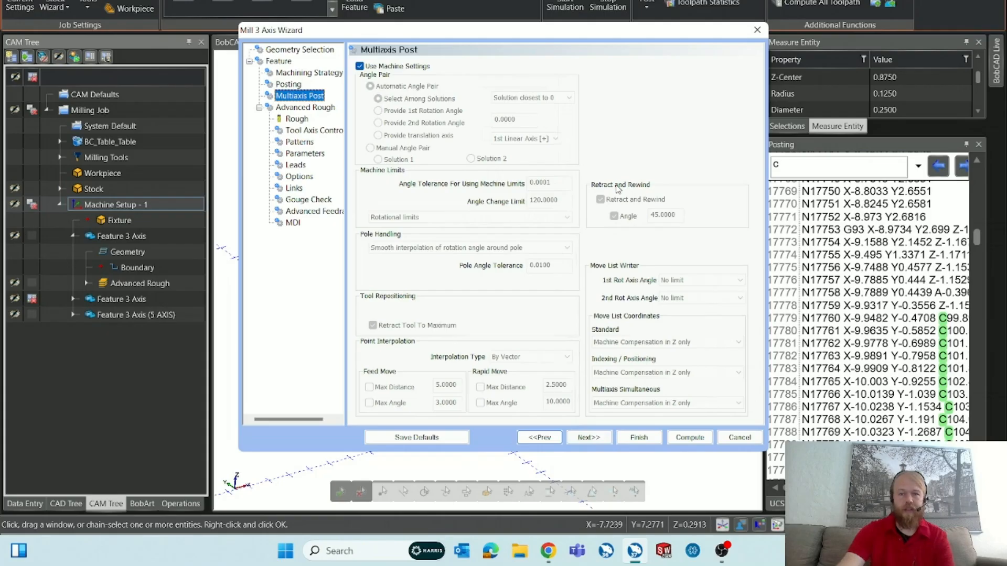
left_click(588, 438)
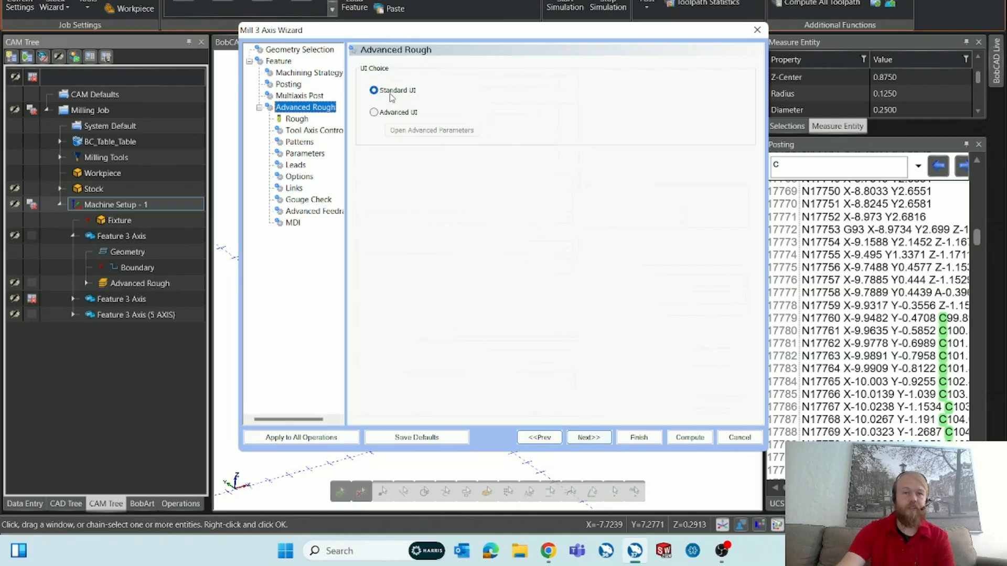
Inspect the feeds, maximum stepover and cusp height in the Advanced UI parameters, discard them and return to the Standard UI.
left_click(391, 113)
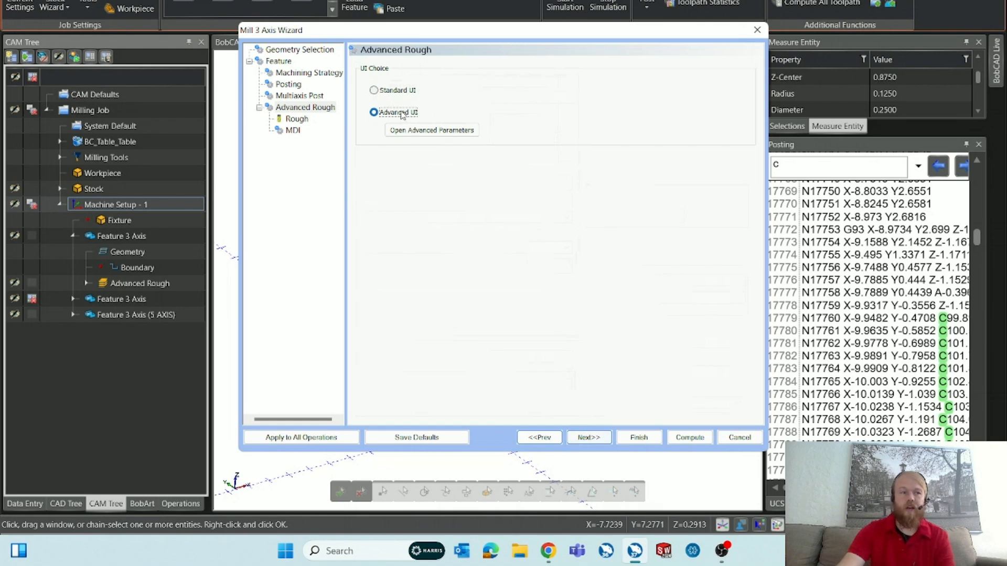
left_click(431, 130)
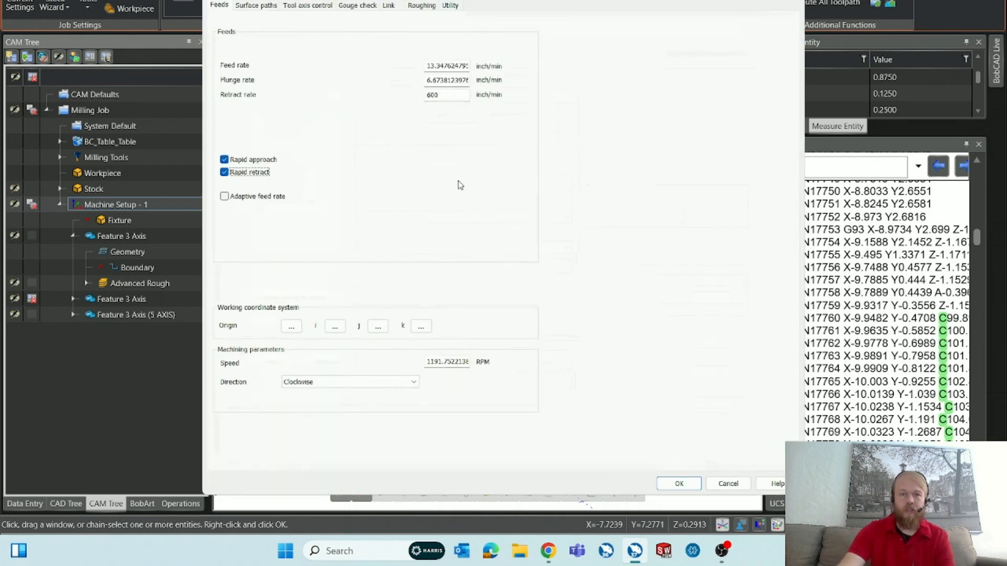
left_click(256, 5)
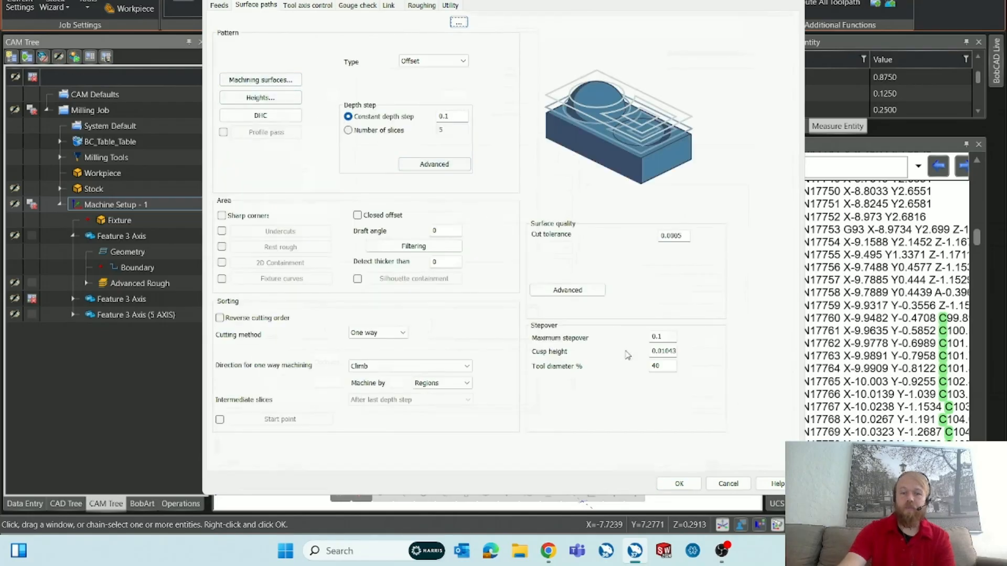
left_click(660, 338)
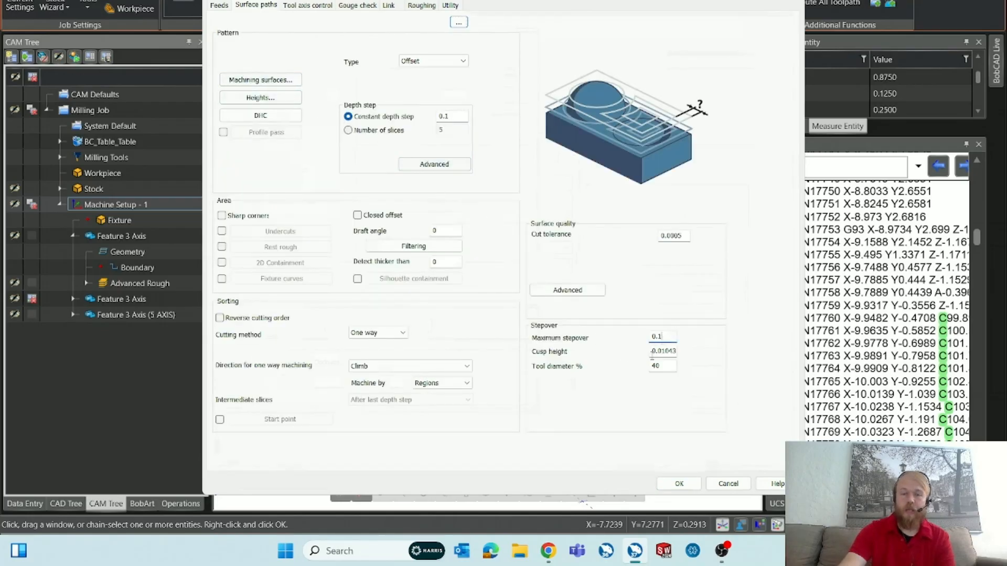
left_click(657, 351)
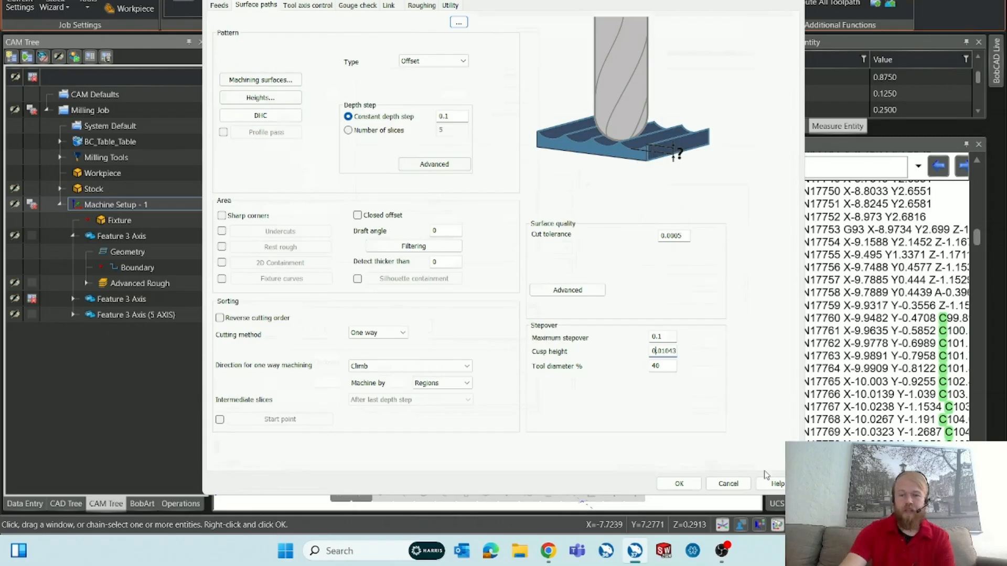
left_click(728, 483)
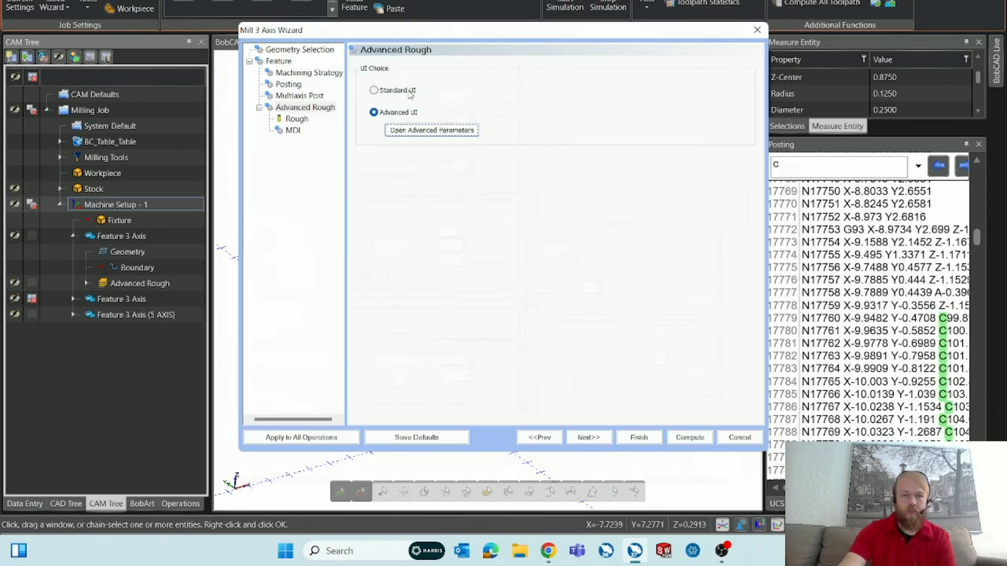
left_click(384, 93)
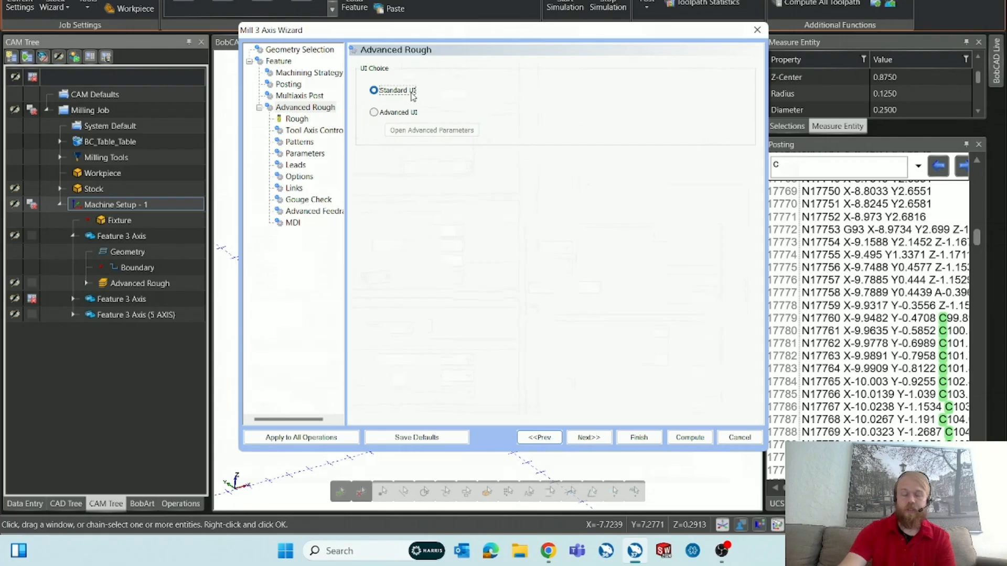
Review the Rough tool's diameter and system data, and cancel the new Mill 3 Axis feature.
left_click(590, 441)
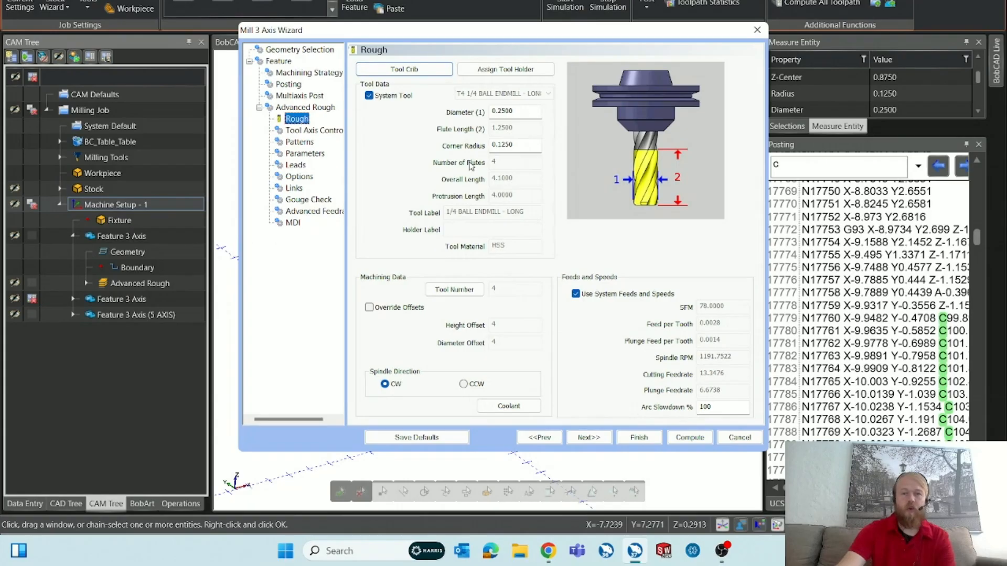
double_click(526, 111)
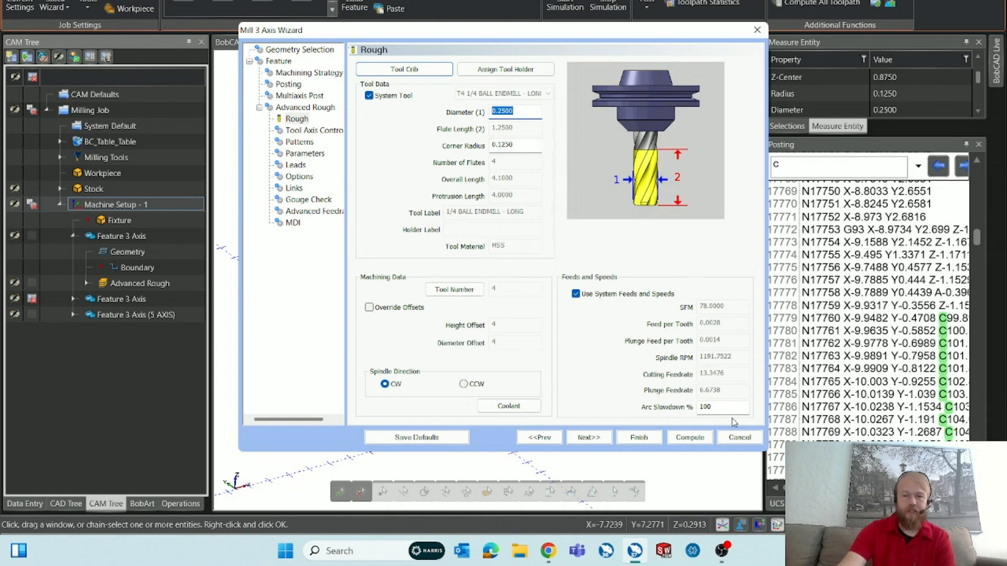
left_click(740, 438)
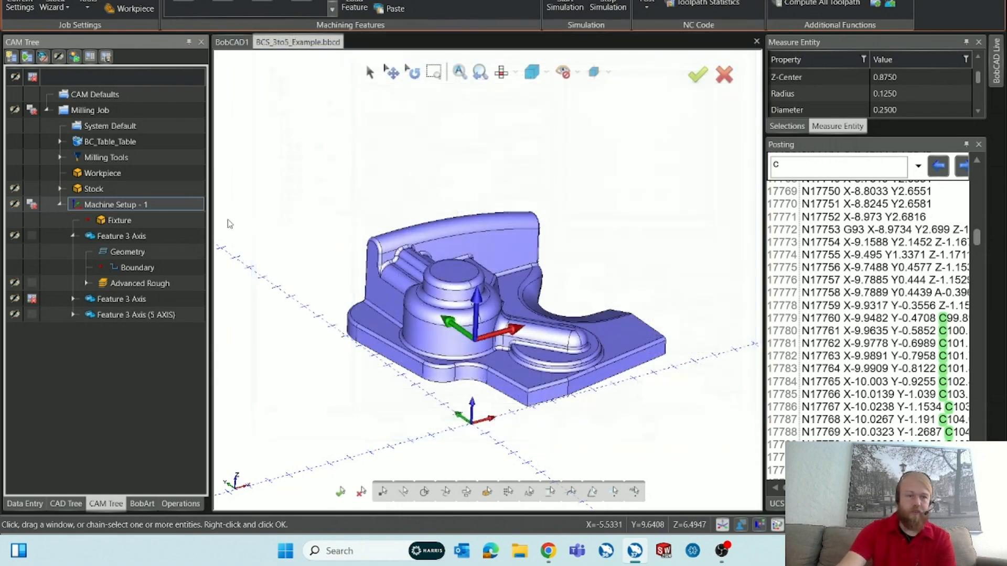
Open the first existing Feature 3 Axis for editing and review its Rough tool, spindle speed, cutting feedrate and plunge feedrate.
left_click(192, 236)
double_click(191, 236)
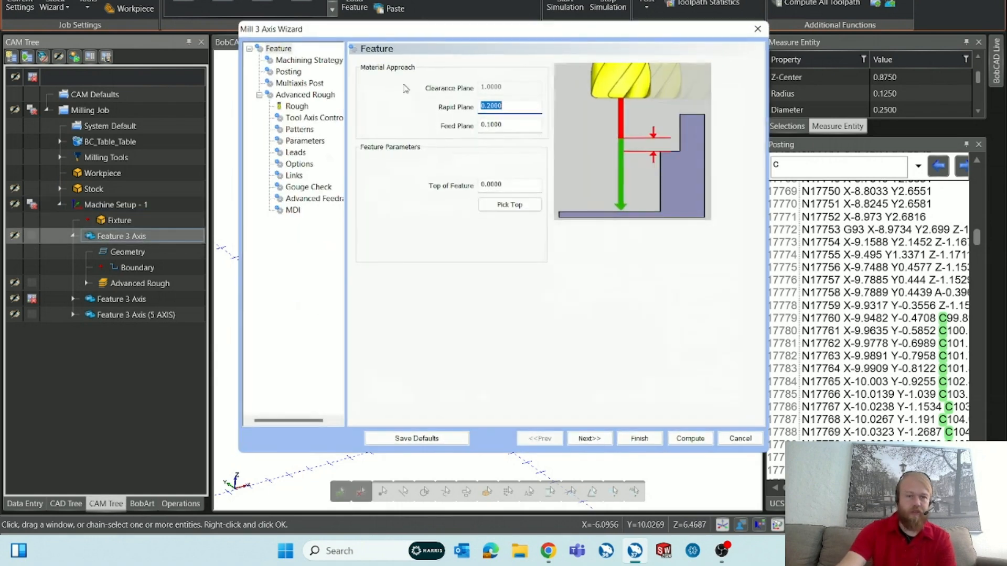
left_click(305, 106)
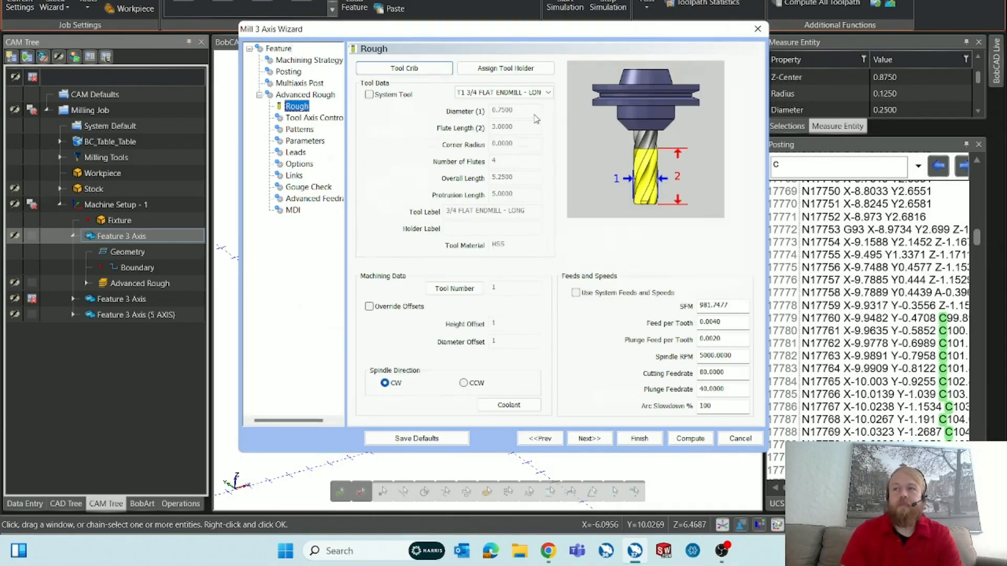
left_click(734, 355)
left_click(731, 372)
left_click(731, 390)
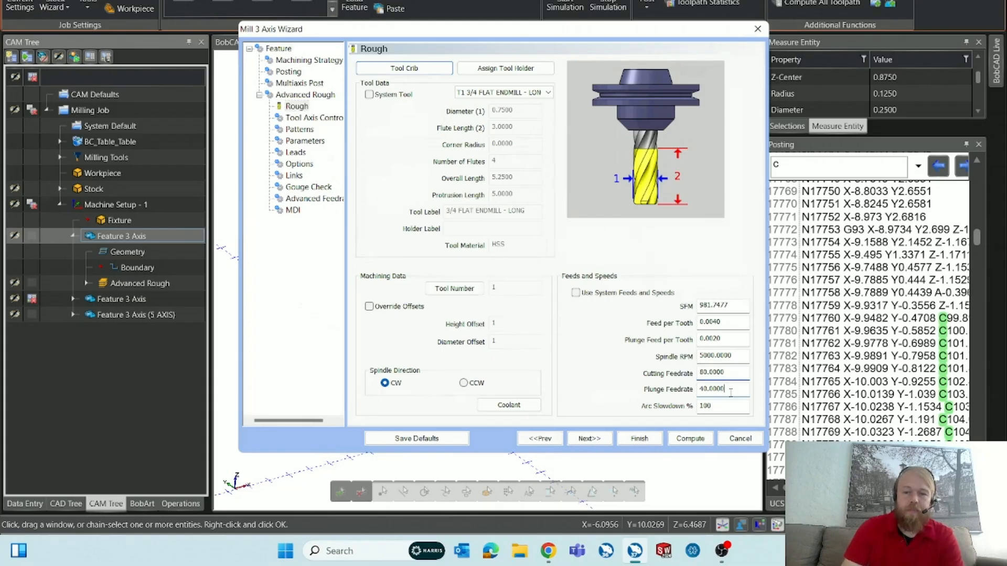
Try the system feeds and speeds, turn them off, and set spindle speed to 5000 RPM, cutting feedrate to 80 and plunge feedrate to 40.
left_click(576, 293)
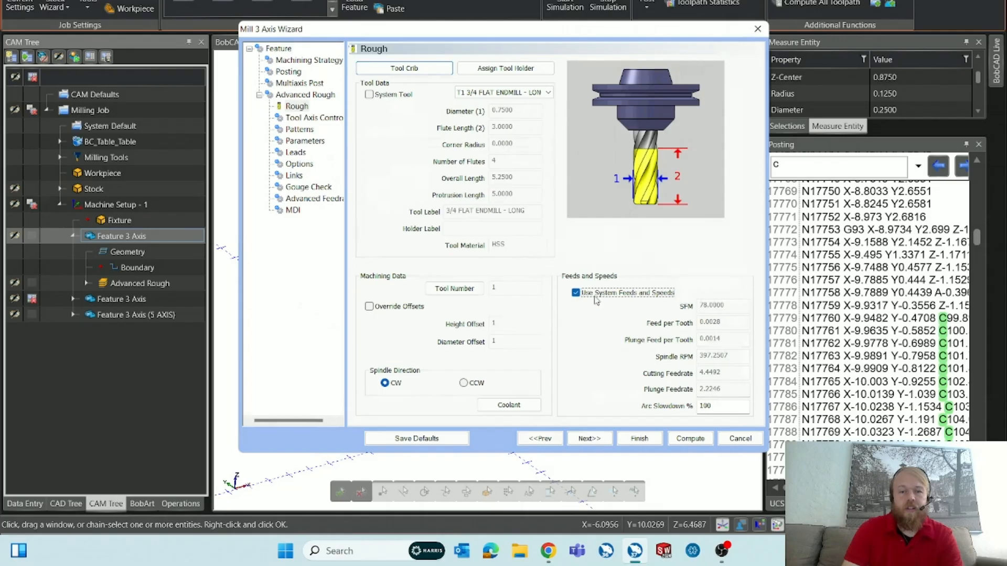
left_click(576, 292)
double_click(718, 355)
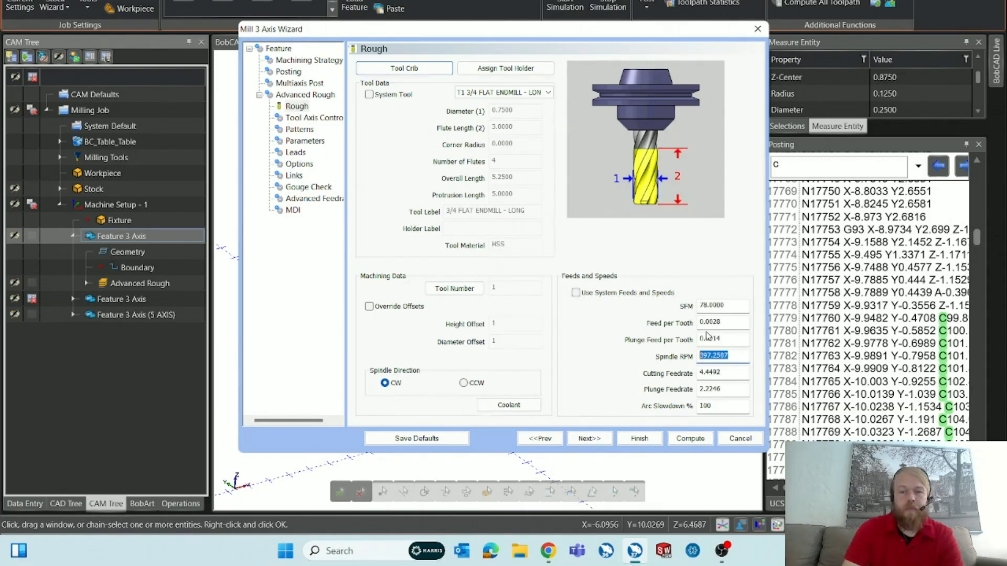
type("5000")
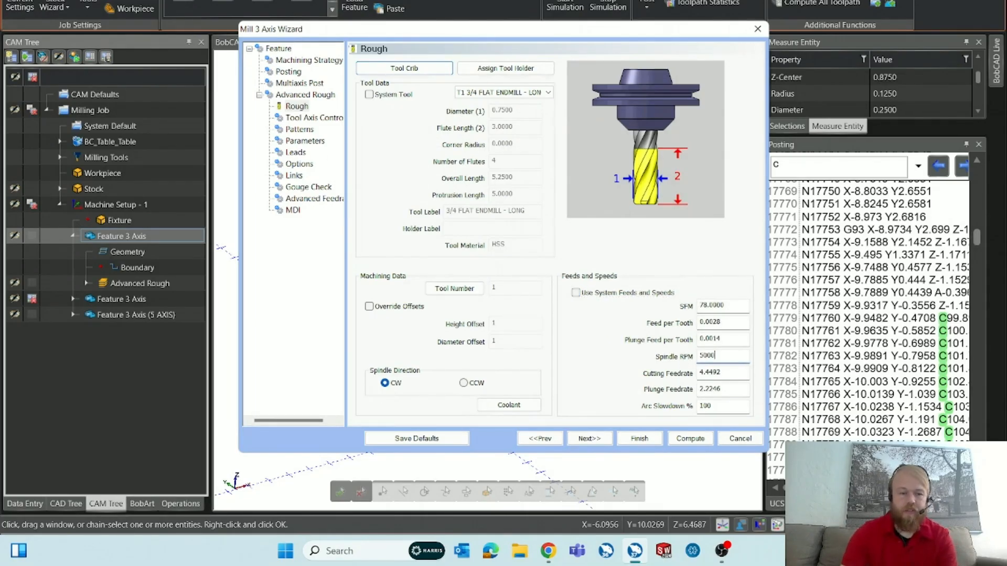
key("Tab")
type("80")
key("Tab")
type("4")
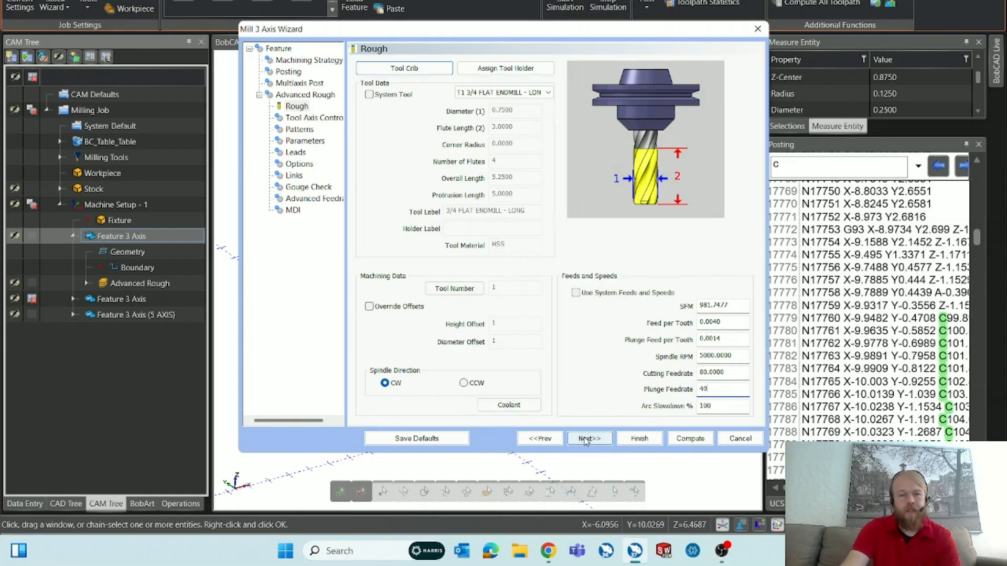
Set the Advanced Rough tool axis control method to Automatic 3+2 (5 Axis) and open the search angle increment for editing.
left_click(586, 440)
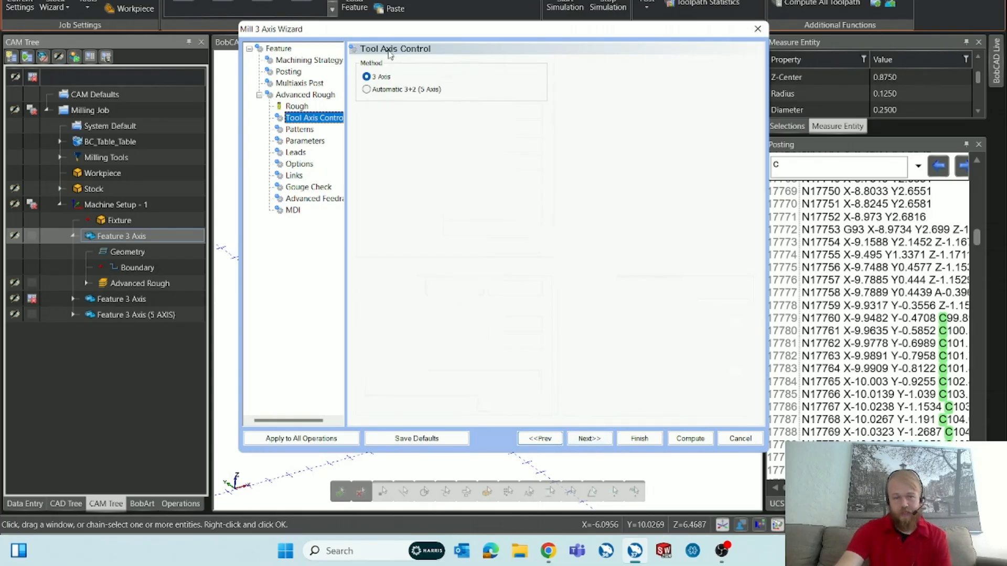
left_click(382, 77)
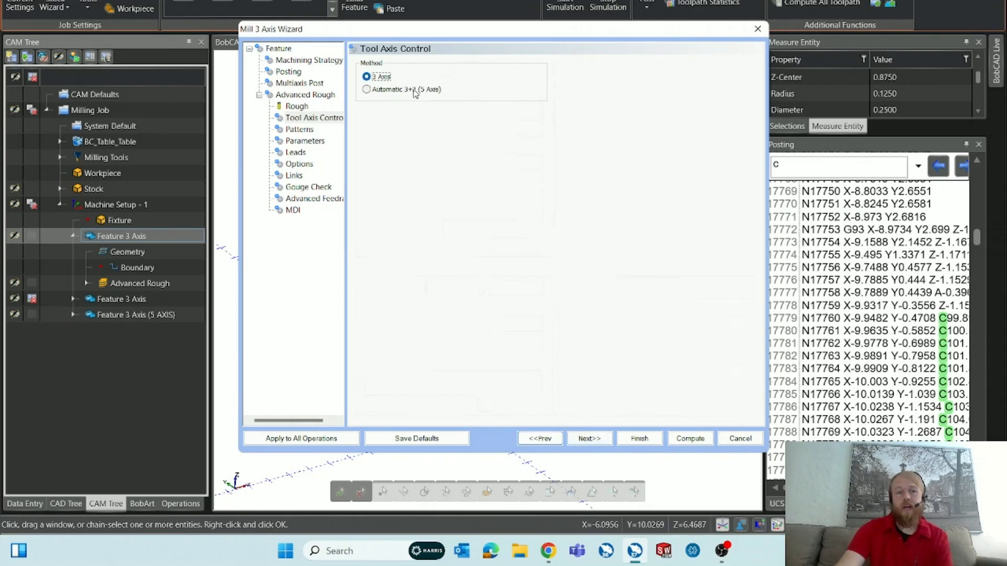
left_click(402, 90)
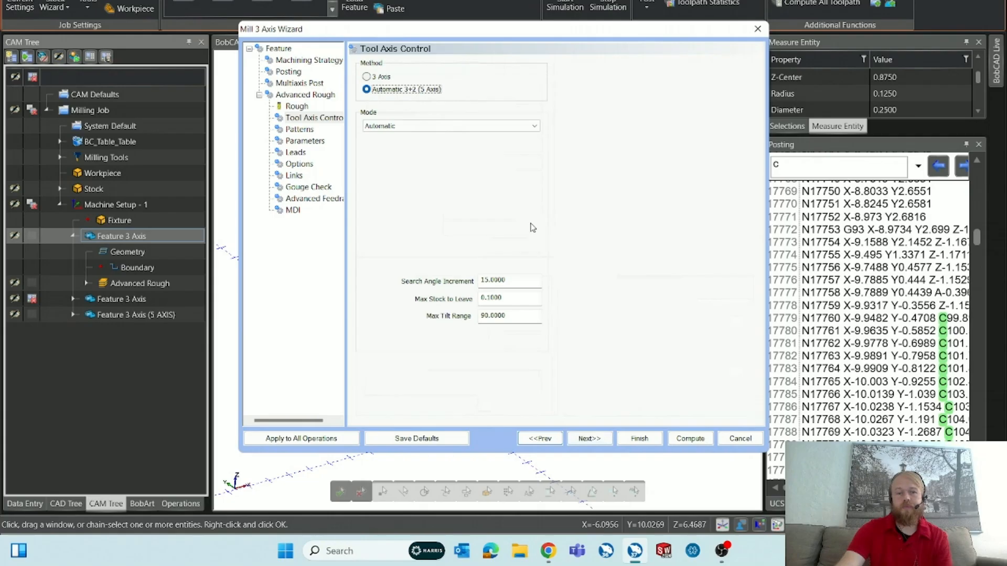
left_click(525, 280)
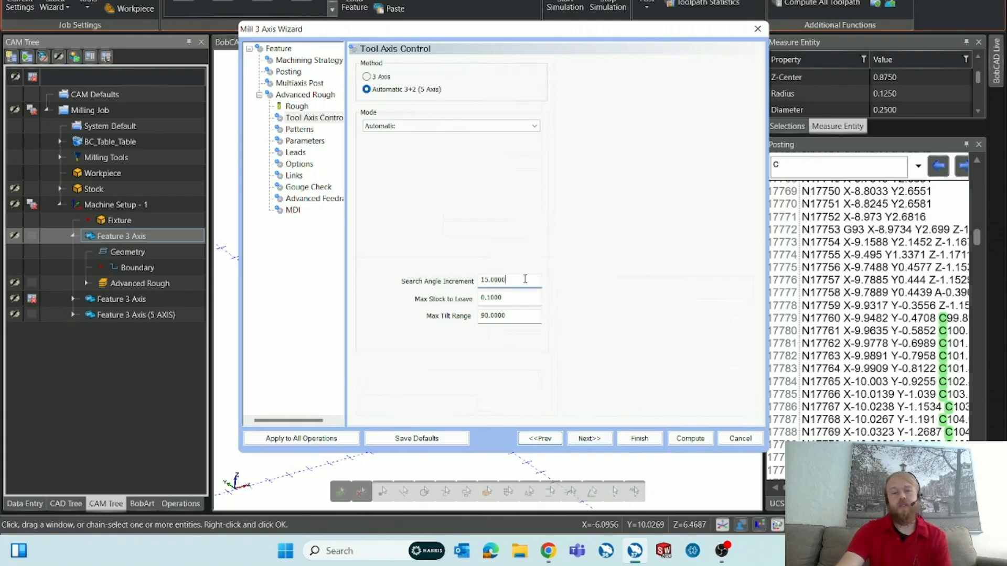
Set the Advanced Rough tool axis control method back to 3 Axis.
left_click_drag(524, 277, 475, 277)
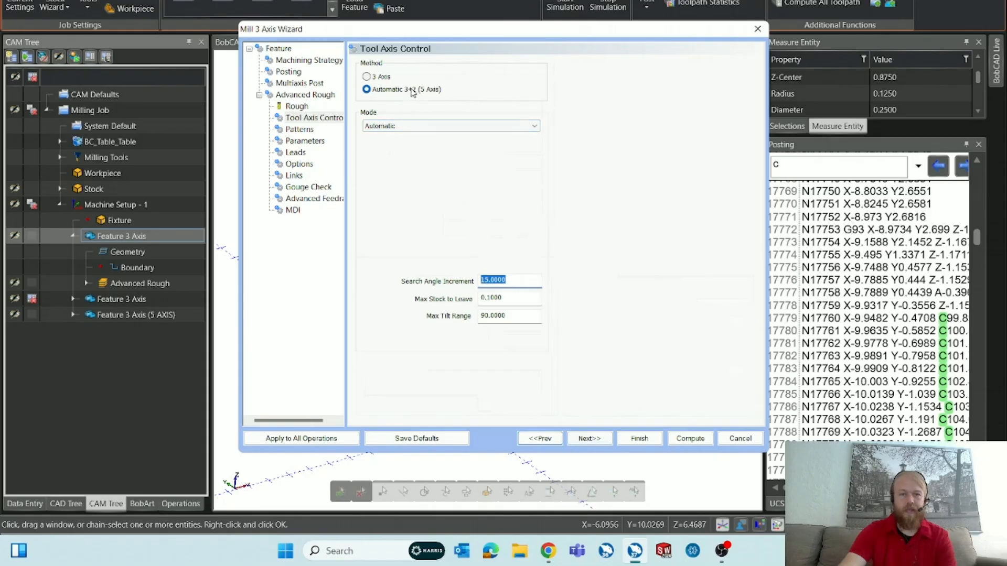
left_click(381, 77)
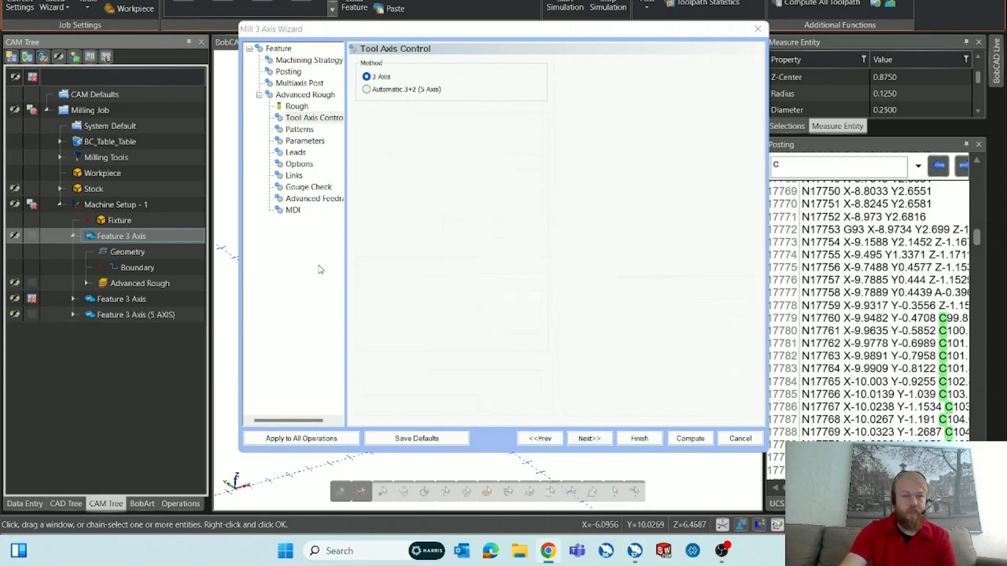
Try the Advanced UI for Advanced Rough, review its feeds and surface paths parameters, cancel them and restore the Standard UI.
left_click(297, 106)
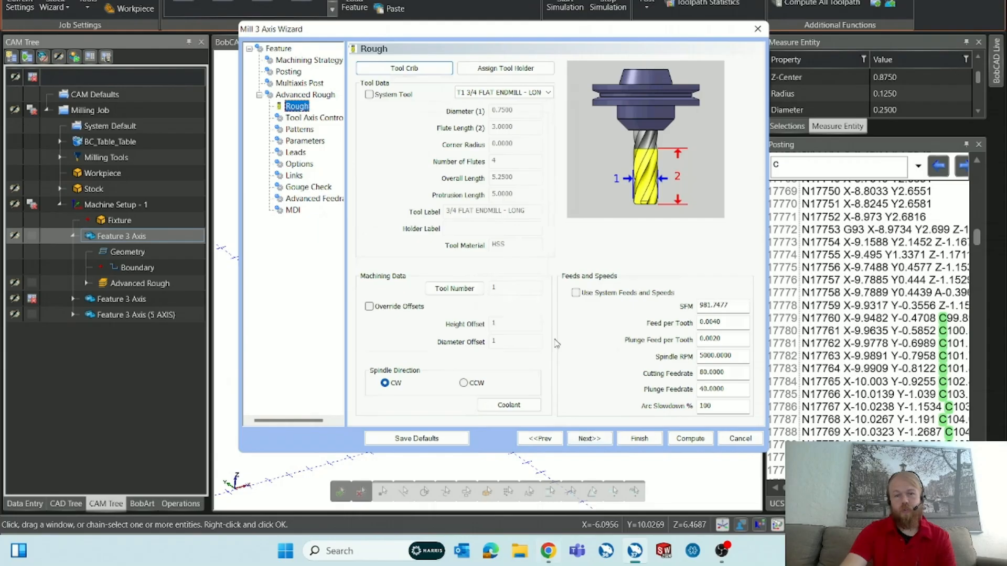
left_click(541, 439)
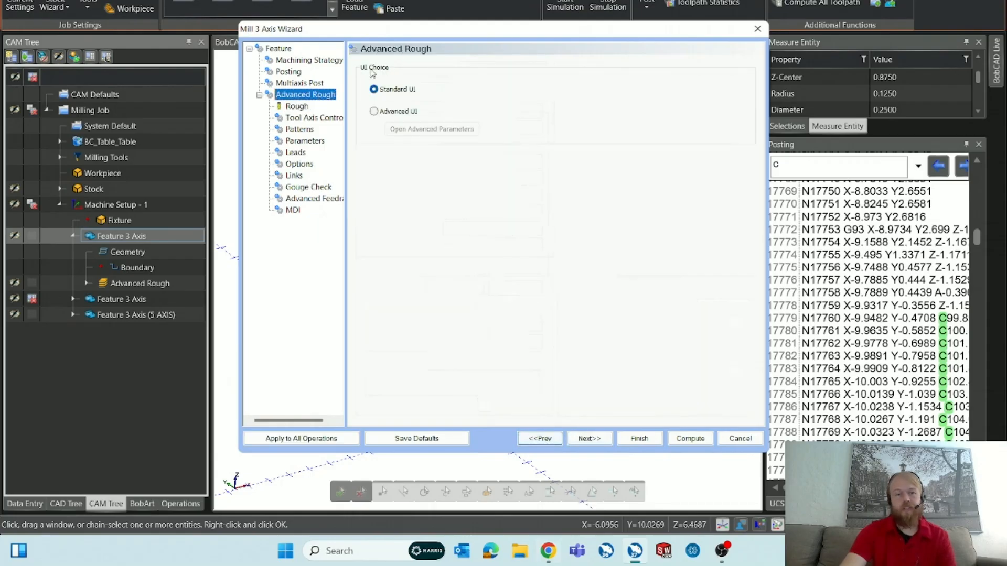
left_click(395, 116)
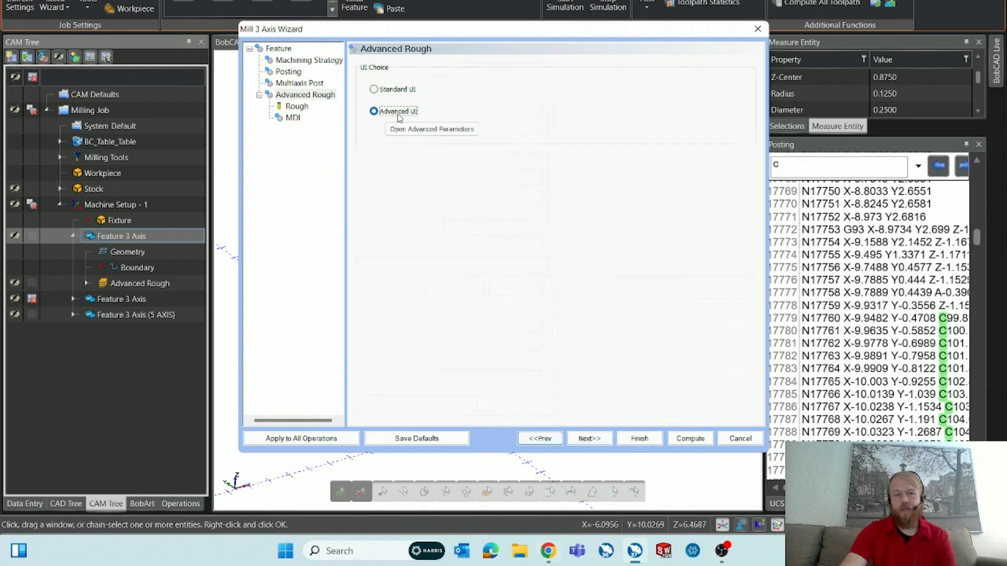
left_click(416, 132)
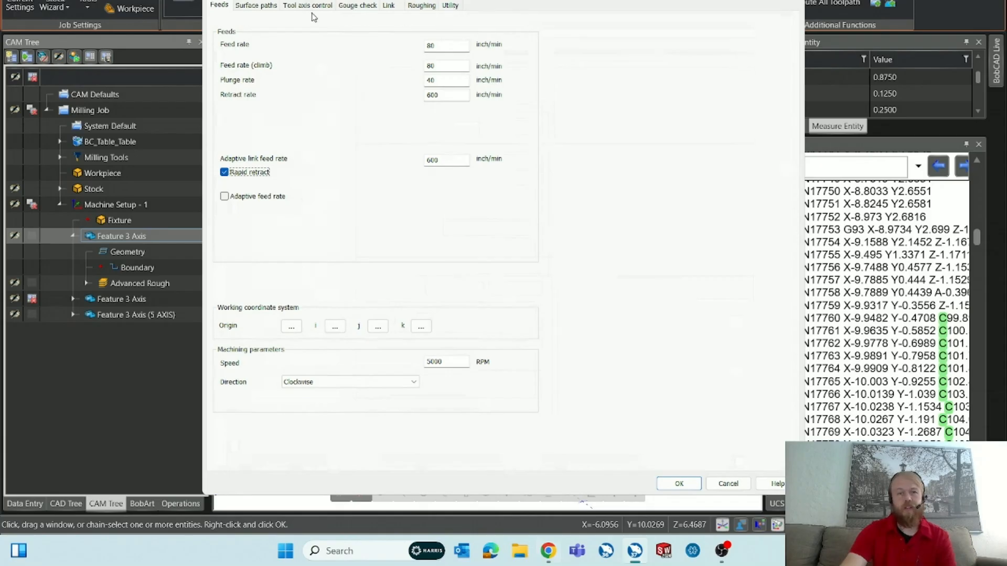
left_click(292, 13)
left_click(256, 7)
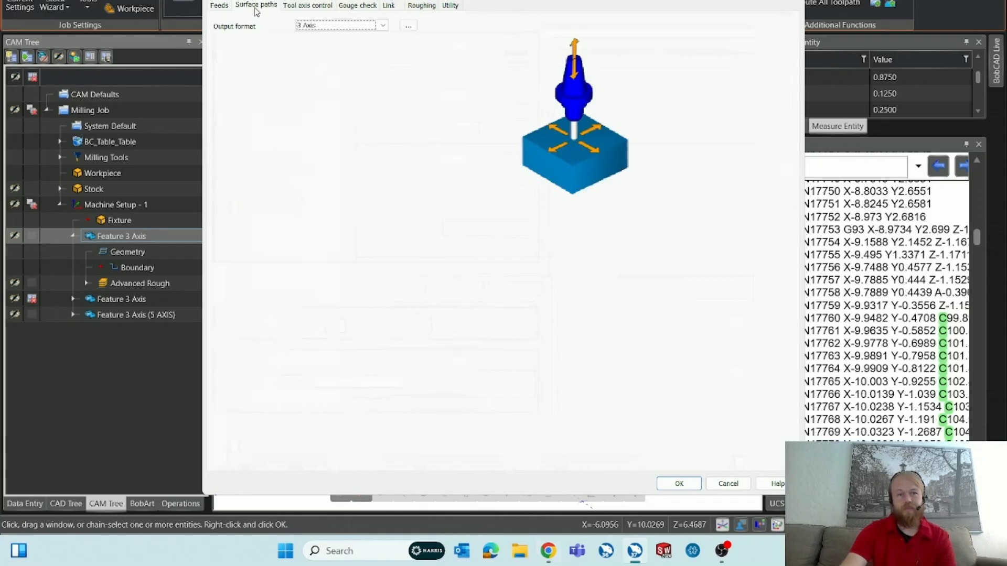
left_click(217, 7)
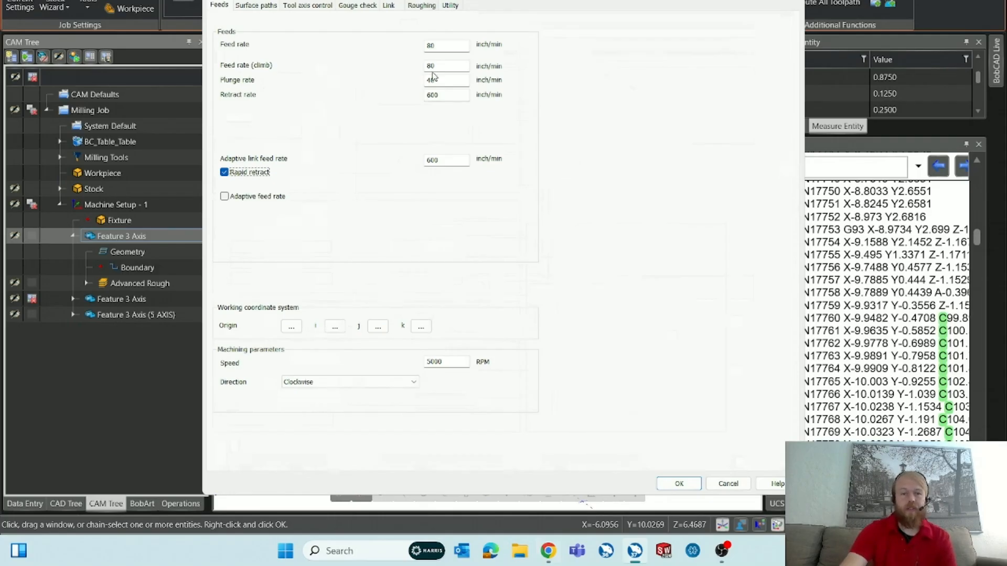
left_click(726, 483)
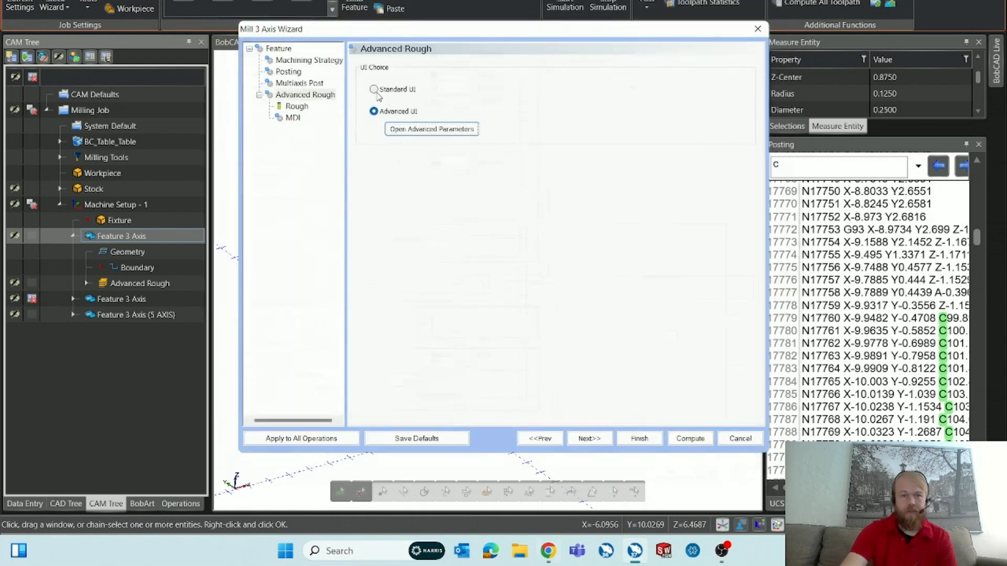
left_click(374, 89)
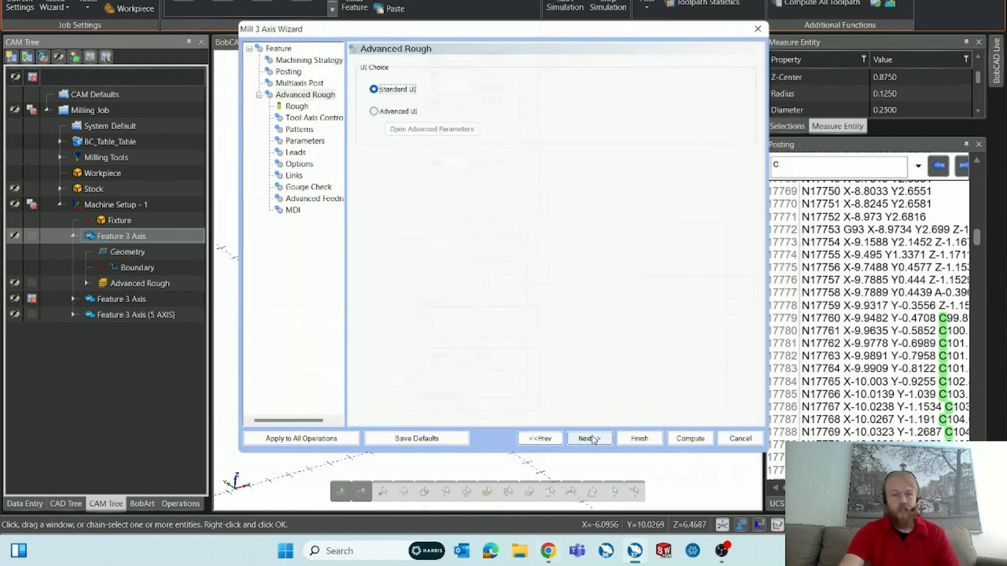
Try the Parallel, Offset Out, Offset In and Morph Spiral cut patterns and set the pattern back to Adaptive Roughing.
left_click(592, 439)
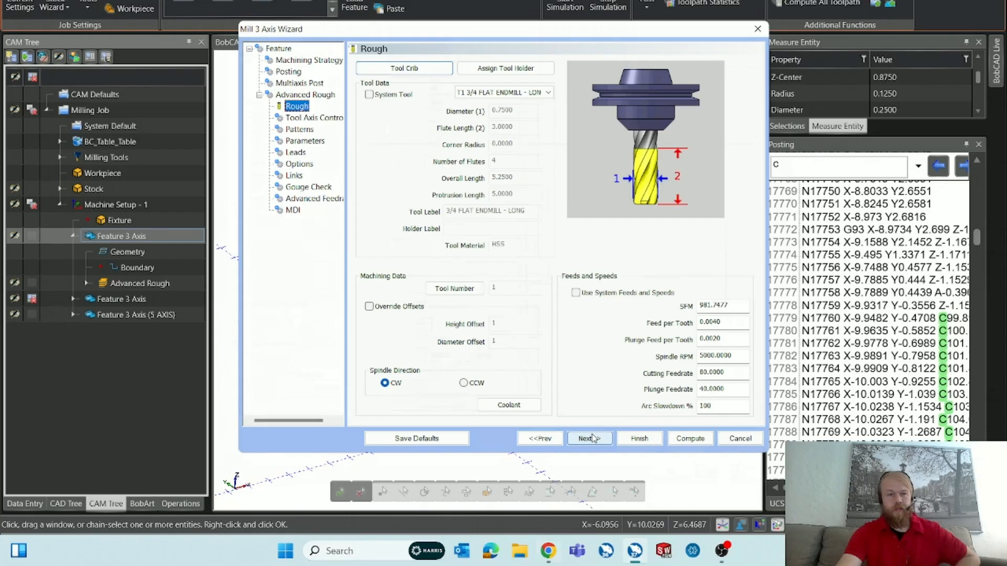
left_click(592, 439)
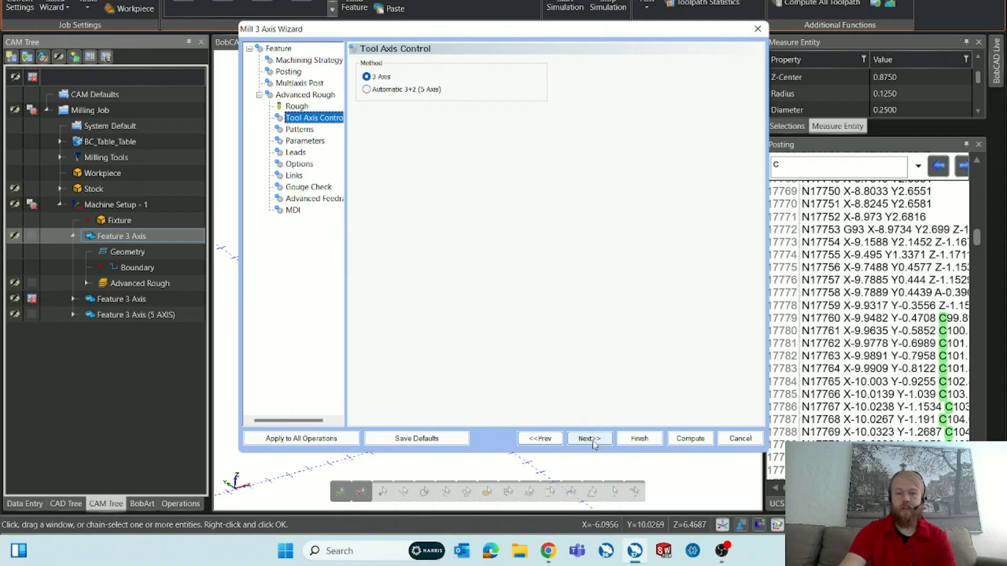
left_click(589, 439)
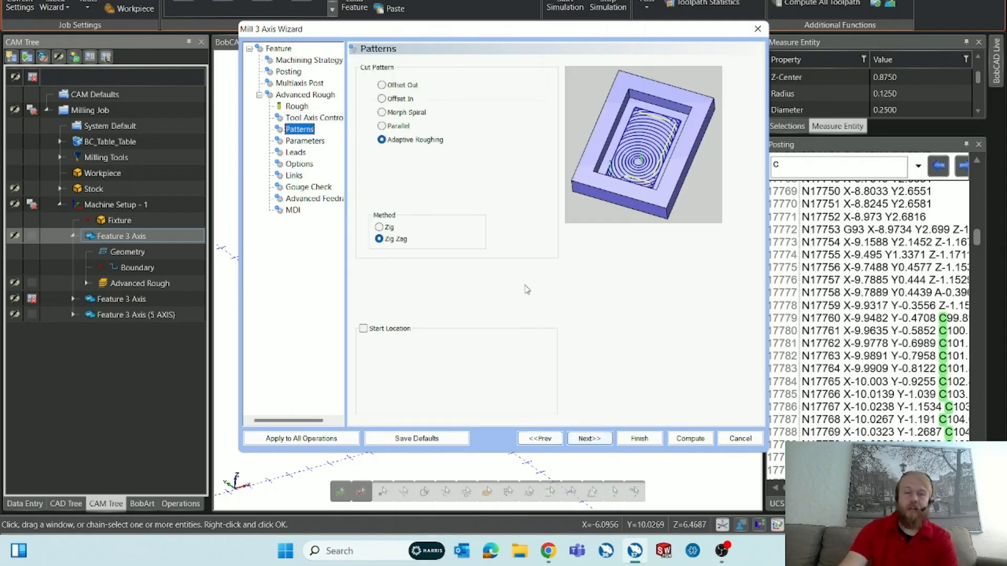
left_click(404, 127)
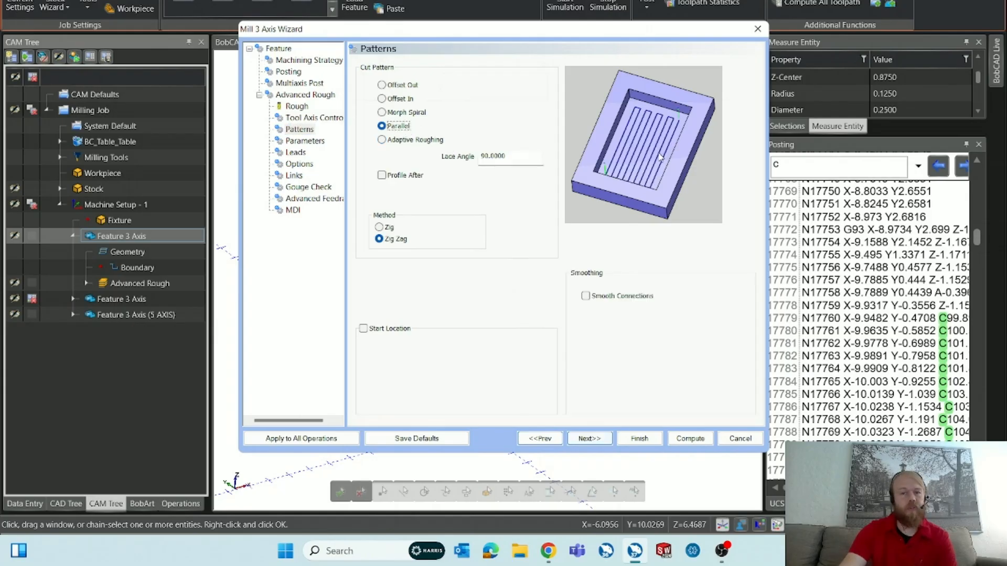
left_click(400, 85)
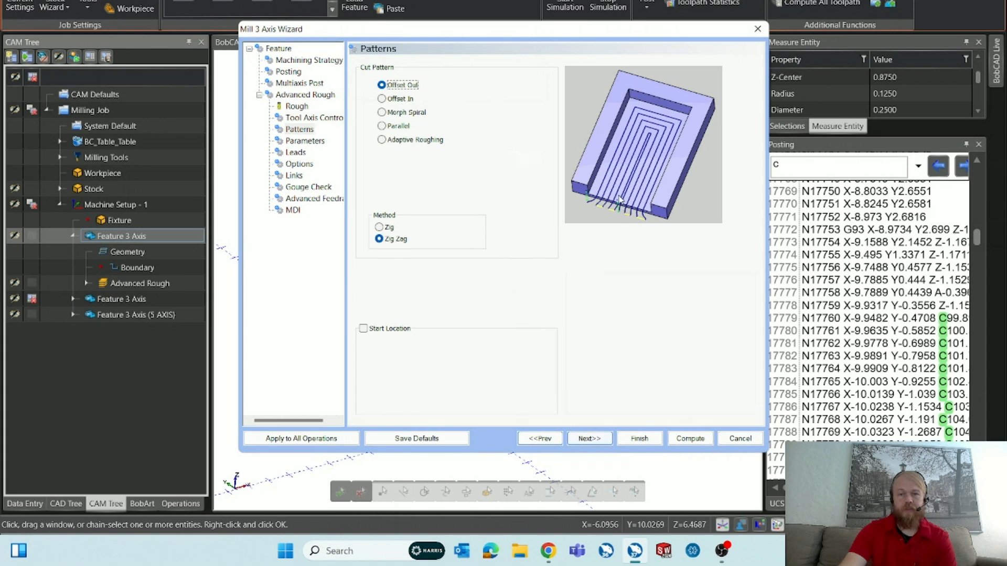
left_click(396, 99)
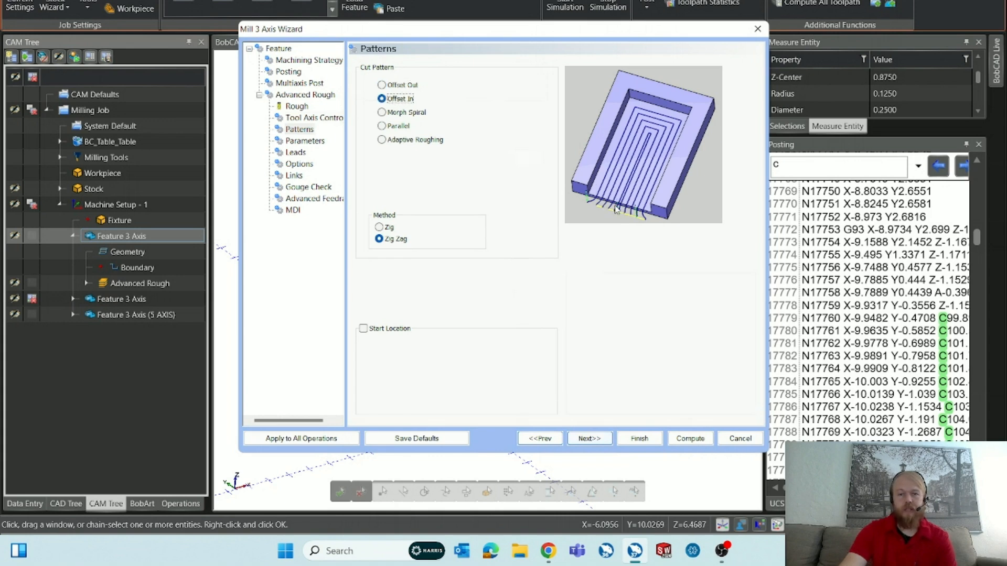
left_click(417, 116)
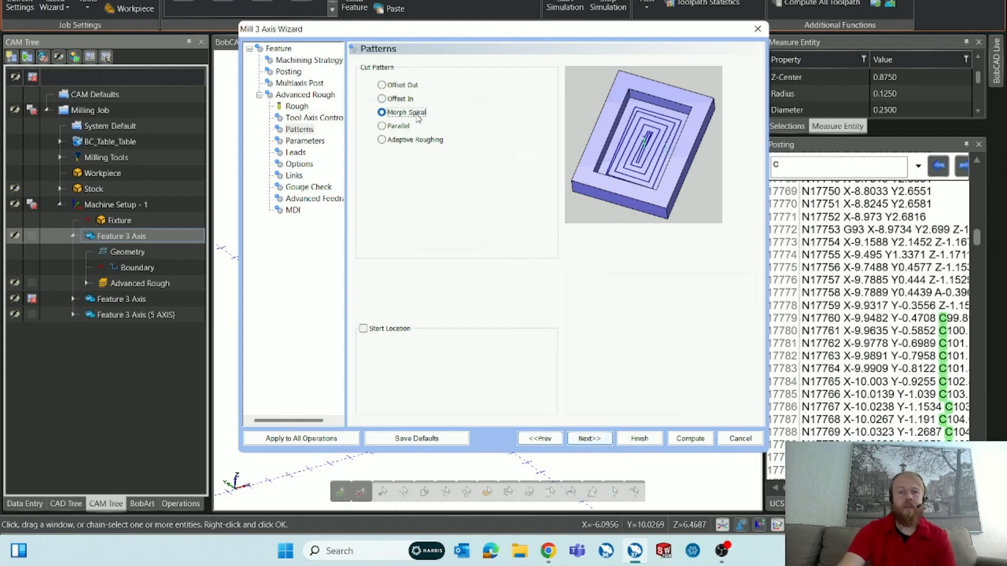
left_click(418, 142)
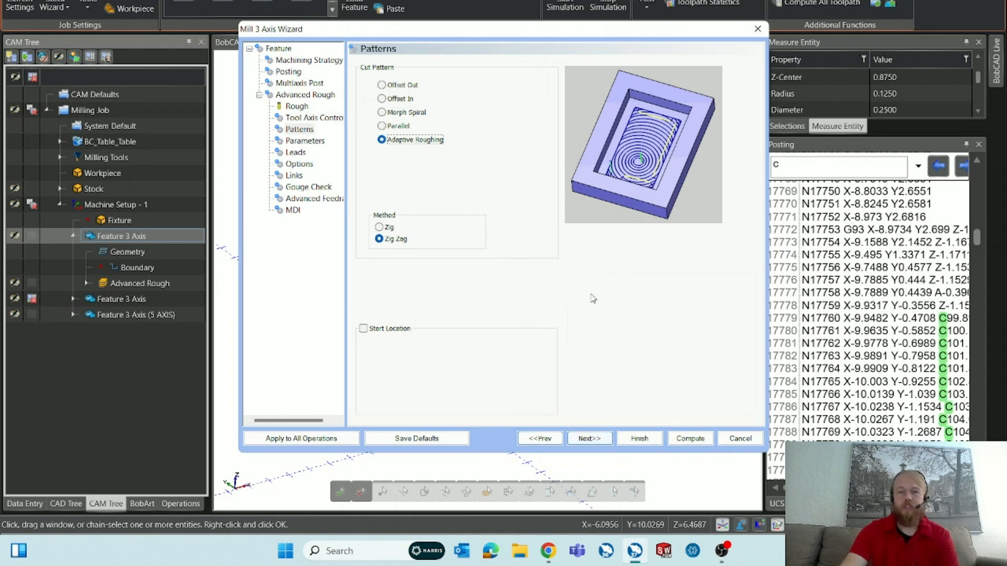
Review the Advanced Rough depth of cut, stepover and XYZ allowance parameters.
left_click(602, 439)
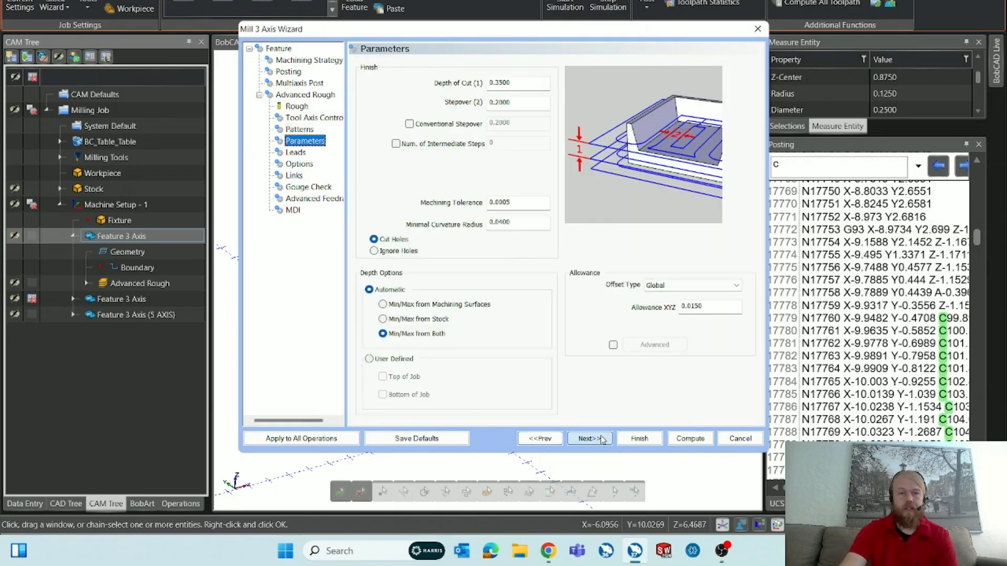
left_click(518, 84)
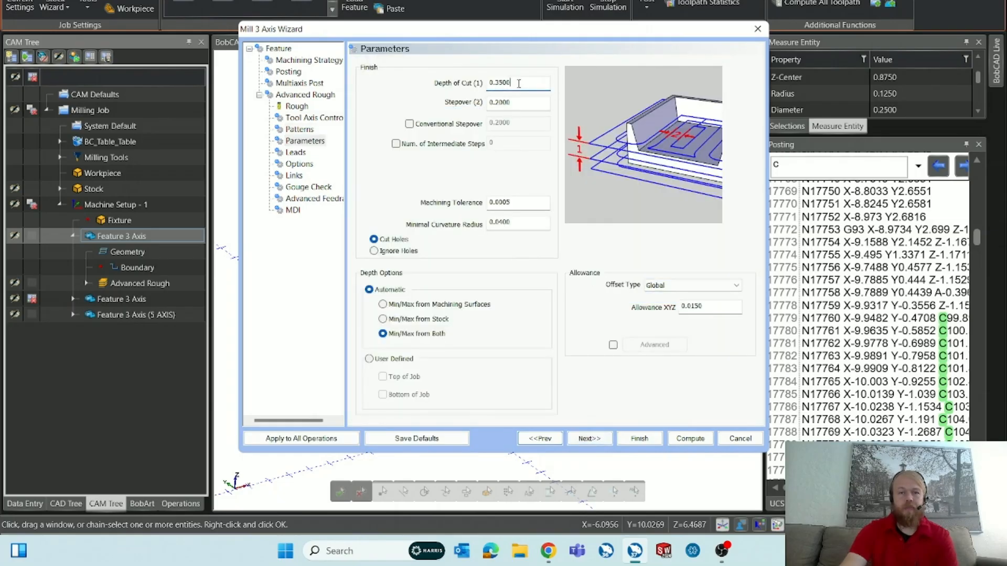
left_click(526, 103)
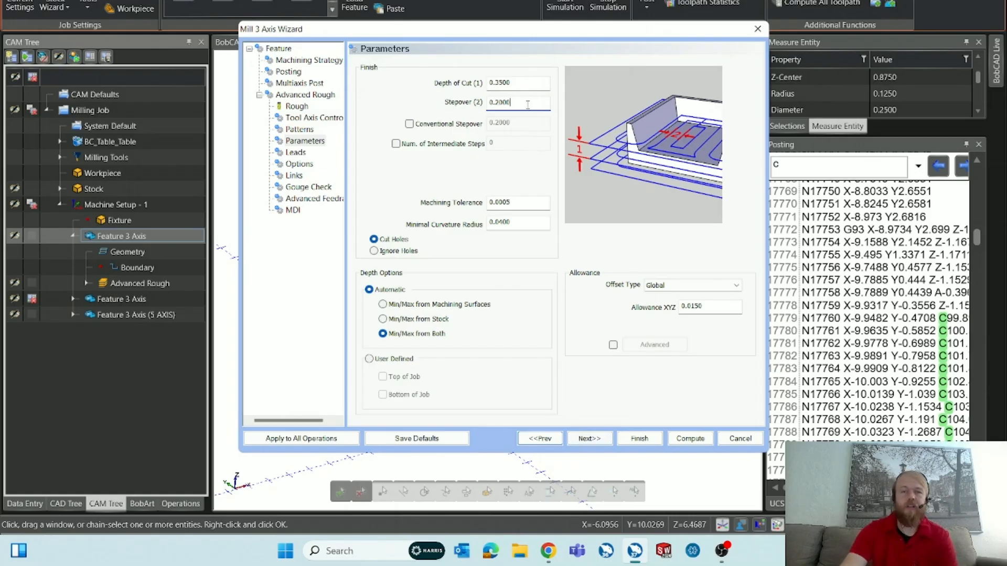
left_click(716, 312)
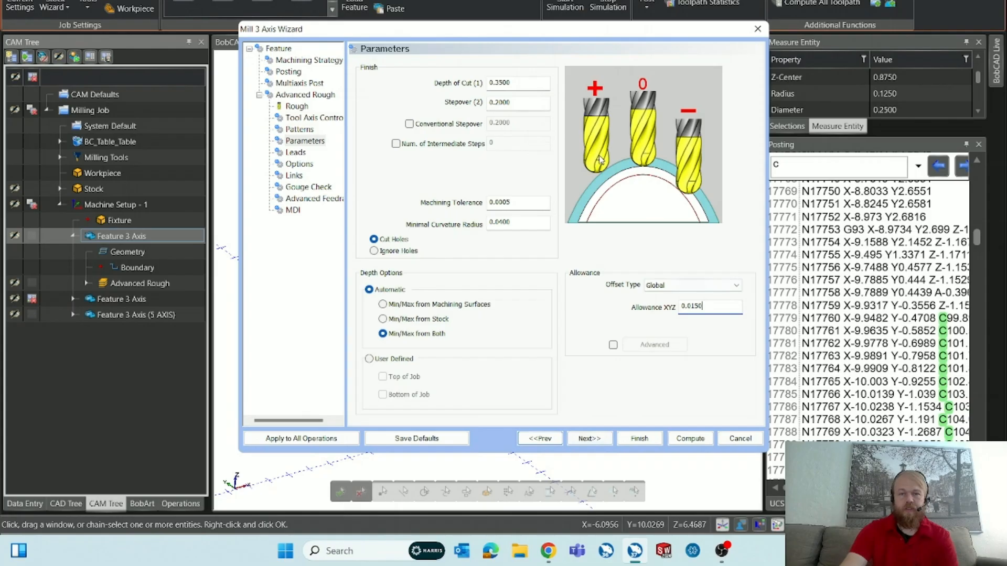
key("shift+Home")
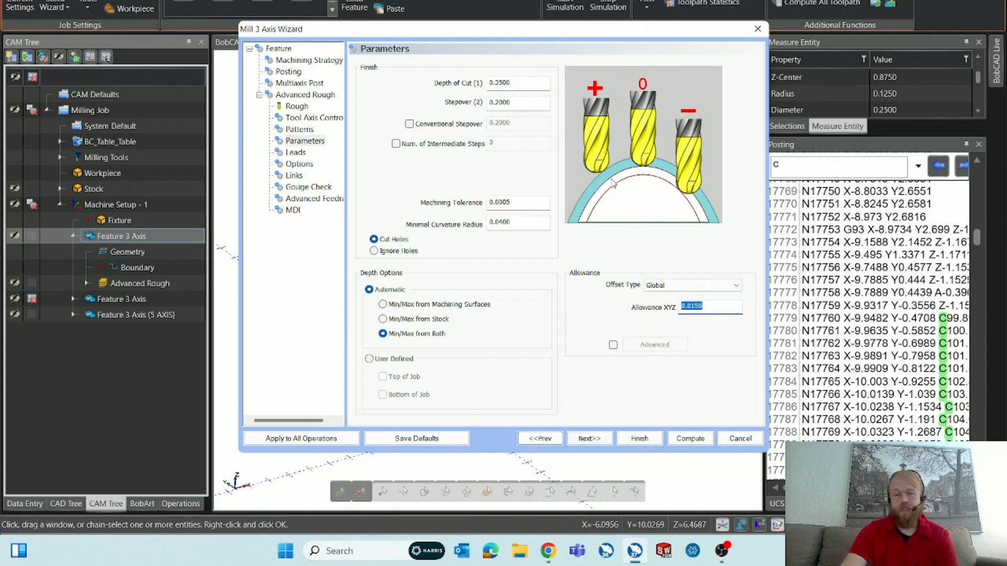
left_click(711, 307)
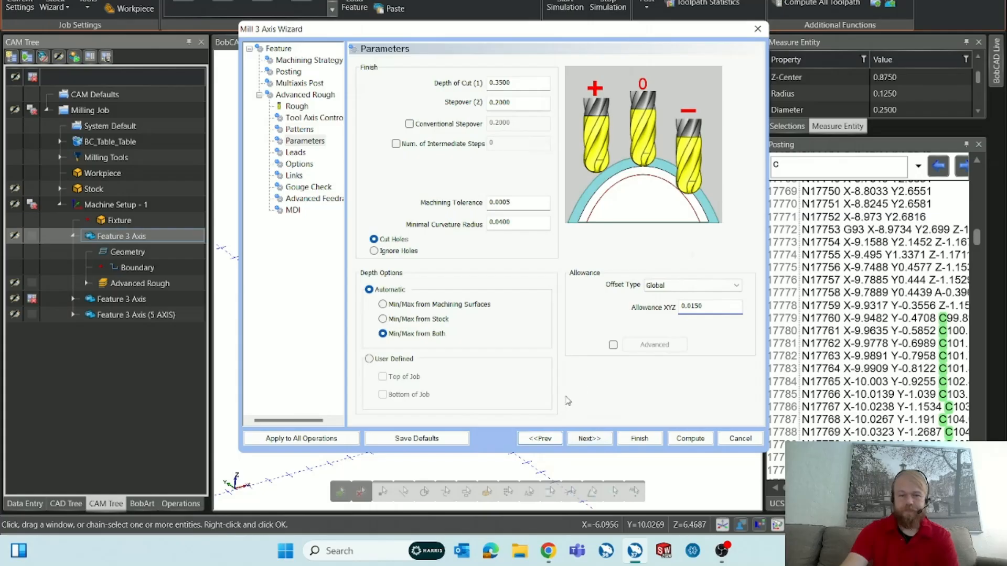
Try Center Cutting Tool with Line, Spiral and Automatic ramp entries, restore the Plunge entry and turn Center Cutting Tool off.
left_click(587, 439)
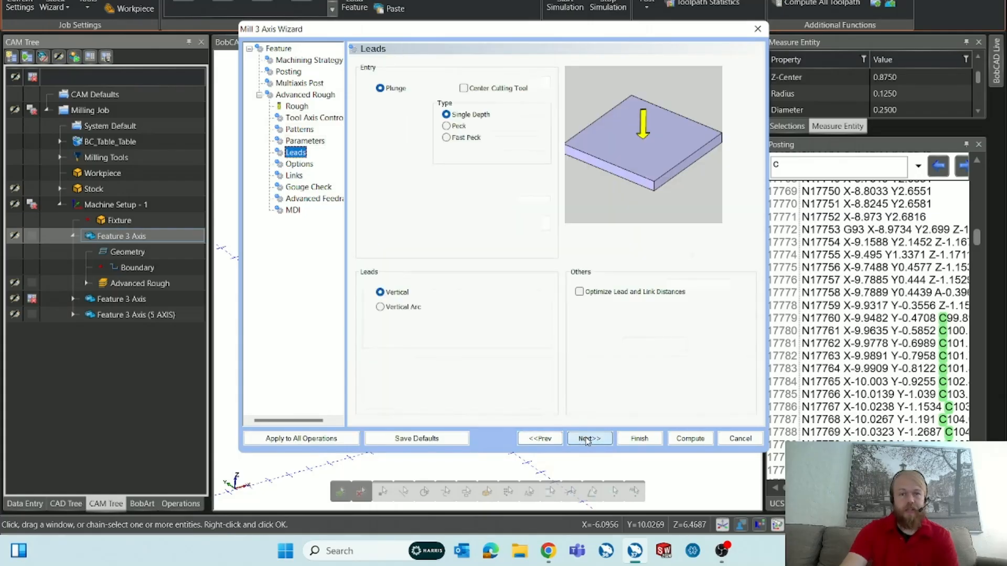
left_click(463, 88)
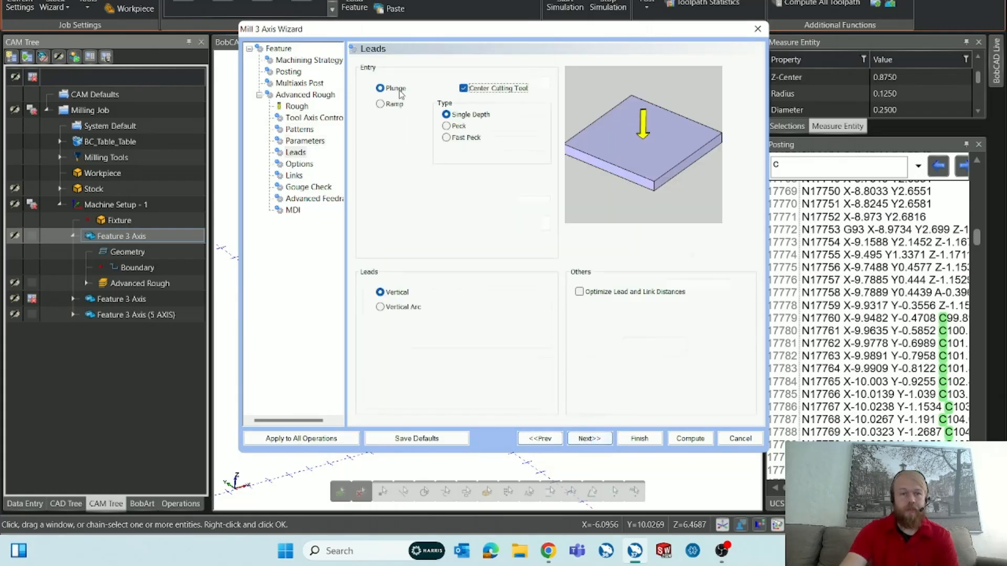
left_click(392, 104)
left_click(391, 155)
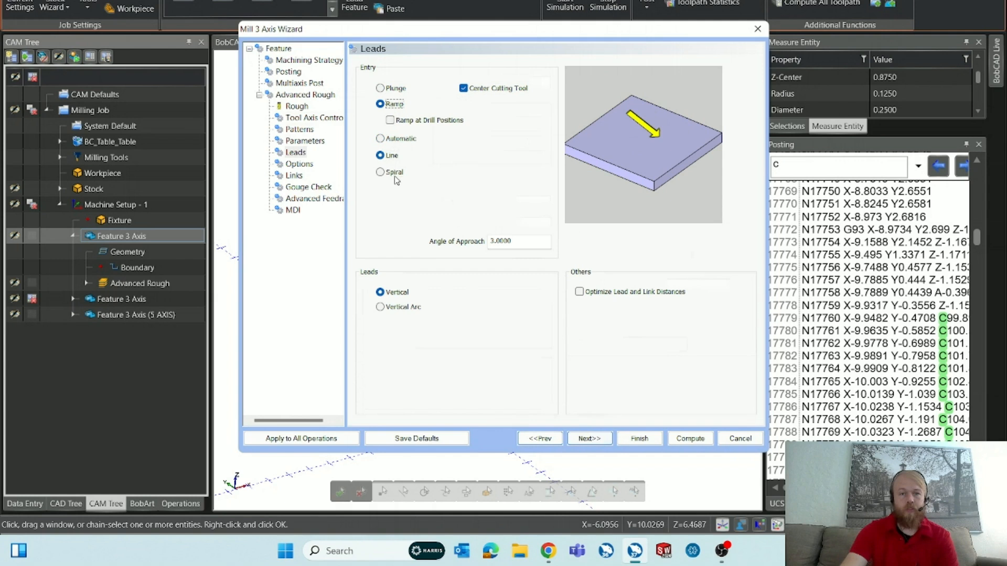
left_click(393, 172)
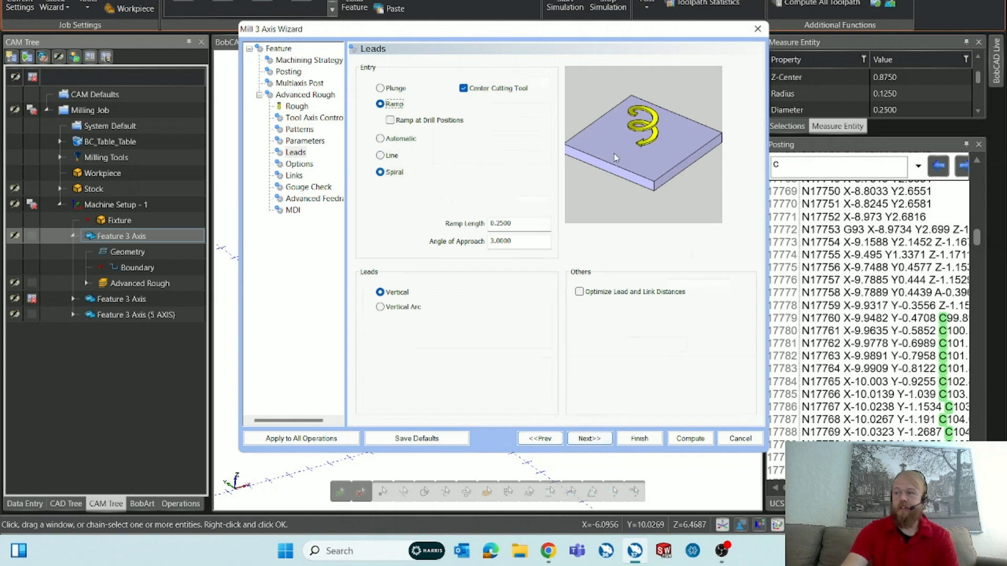
left_click(402, 139)
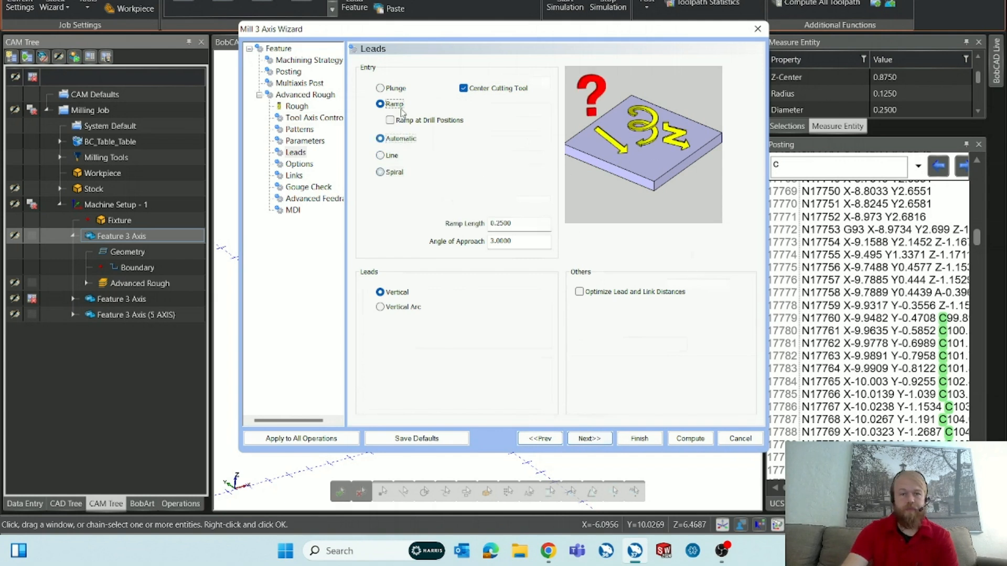
left_click(393, 88)
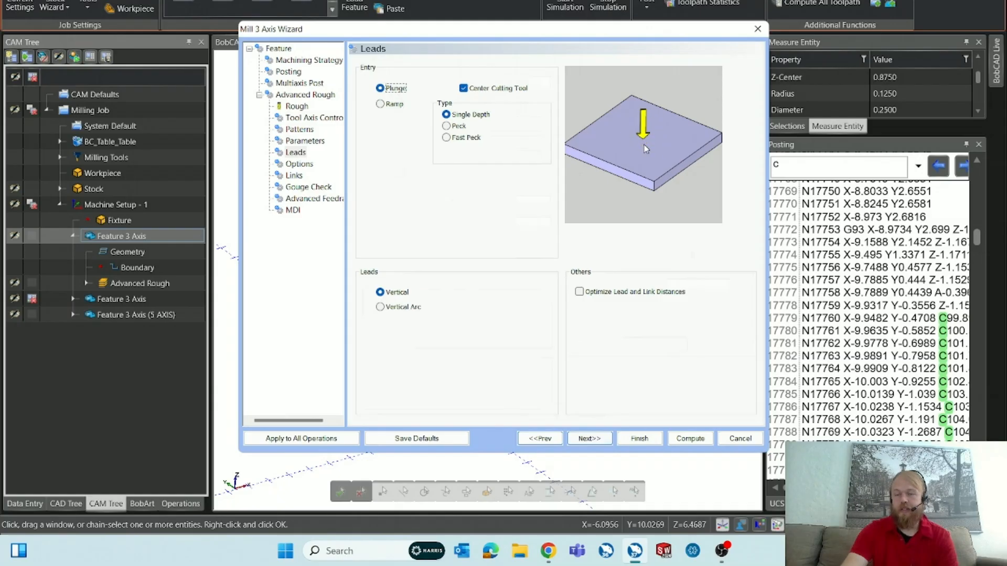
left_click(463, 89)
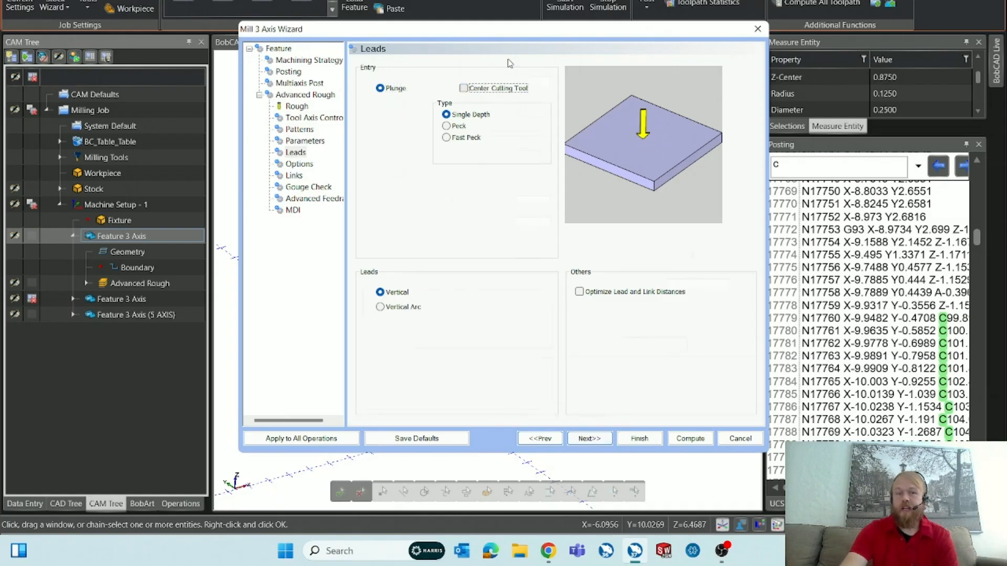
left_click_drag(508, 39, 855, 47)
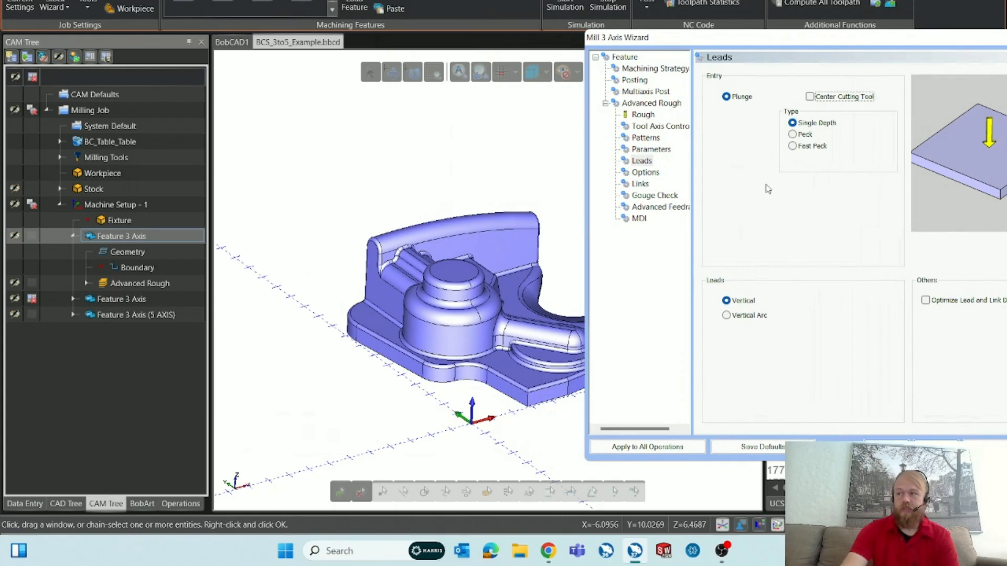
left_click_drag(745, 38, 456, 30)
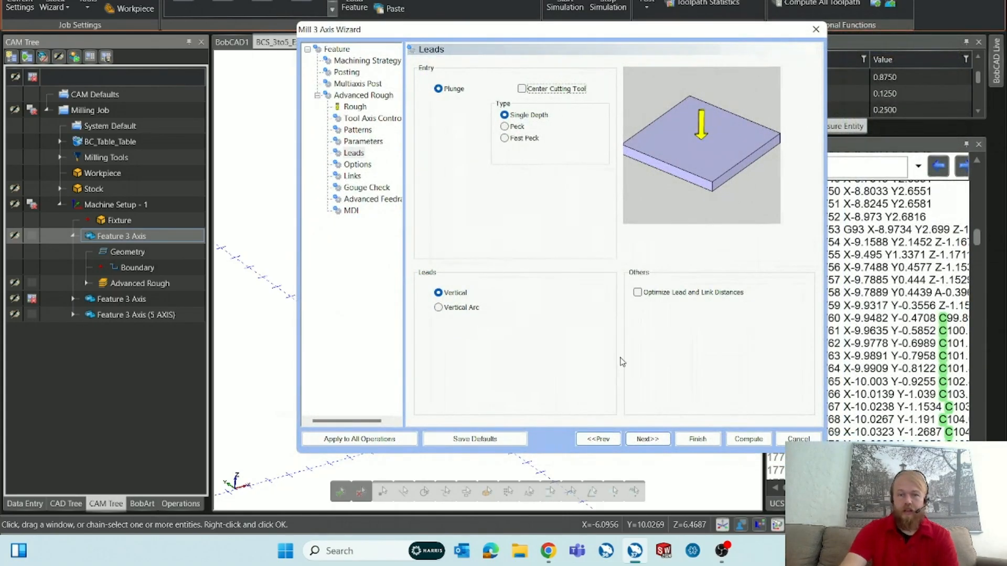
Turn on Rest Roughing in the Advanced Rough options.
left_click(648, 440)
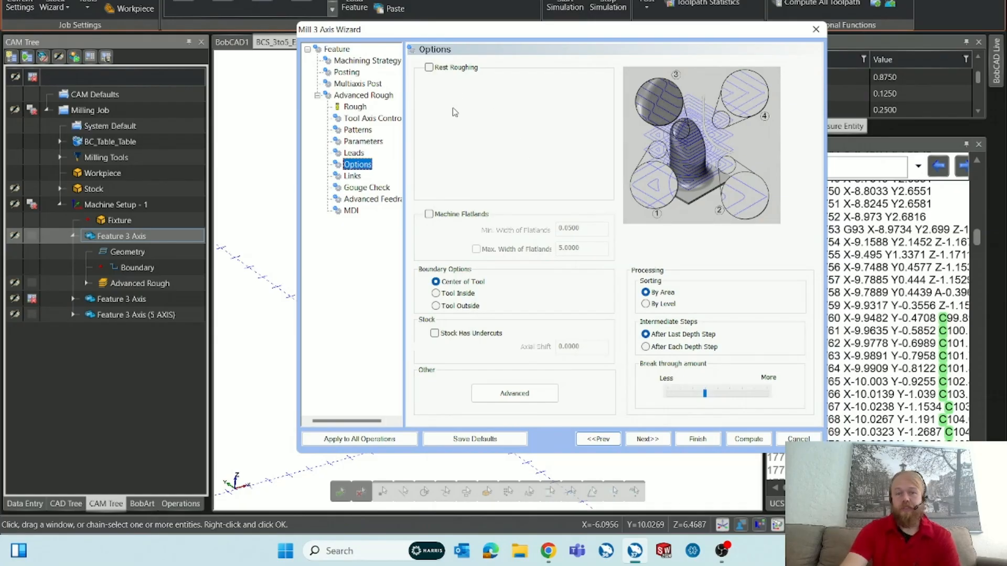
left_click(456, 69)
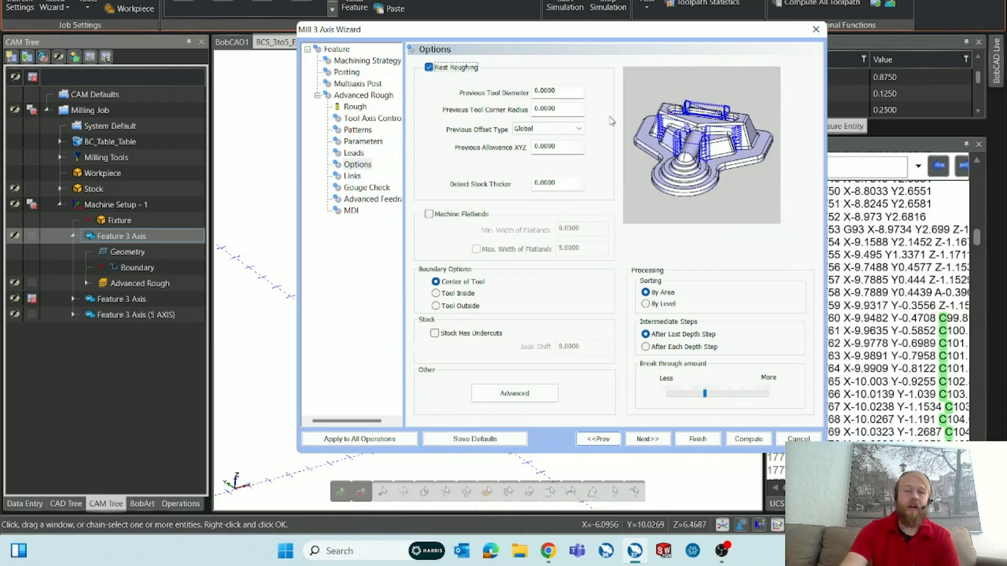
Turn off Rest Roughing and turn on Machine Flatlands in the Advanced Rough options.
double_click(570, 93)
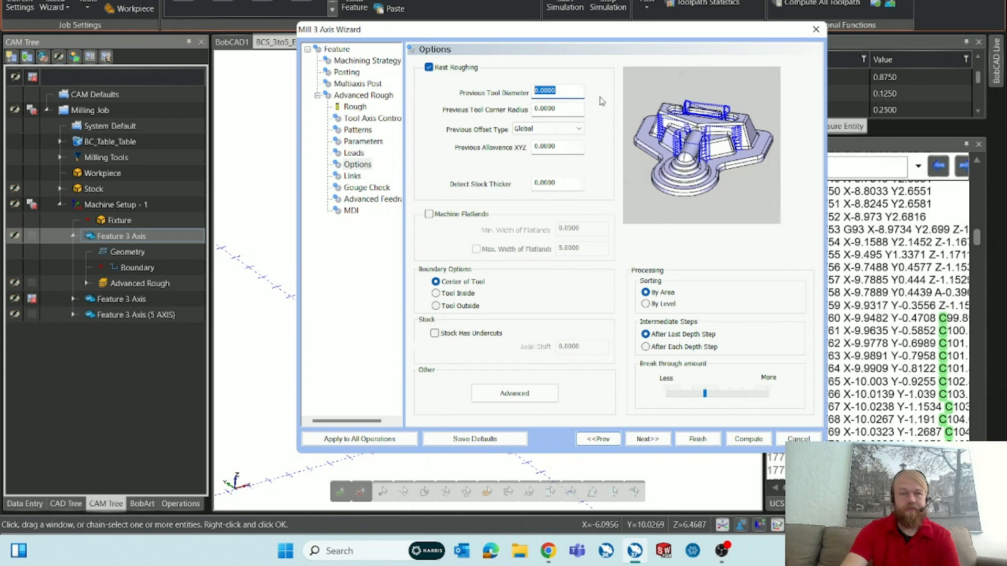
left_click(429, 67)
left_click(457, 214)
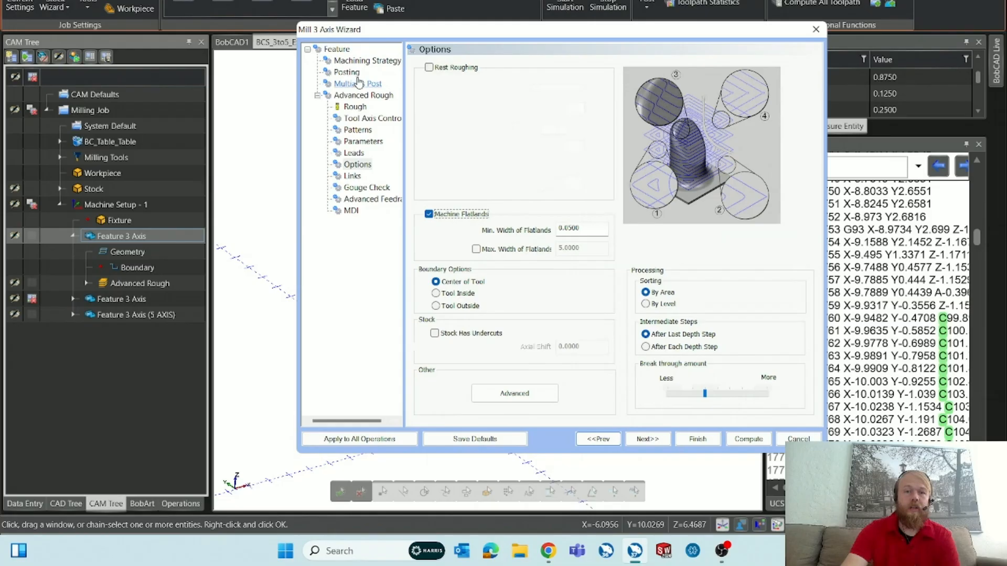
Review the Advanced Rough stepover and XYZ allowance parameters alongside the part model.
left_click(358, 130)
left_click(369, 118)
left_click(363, 141)
double_click(772, 309)
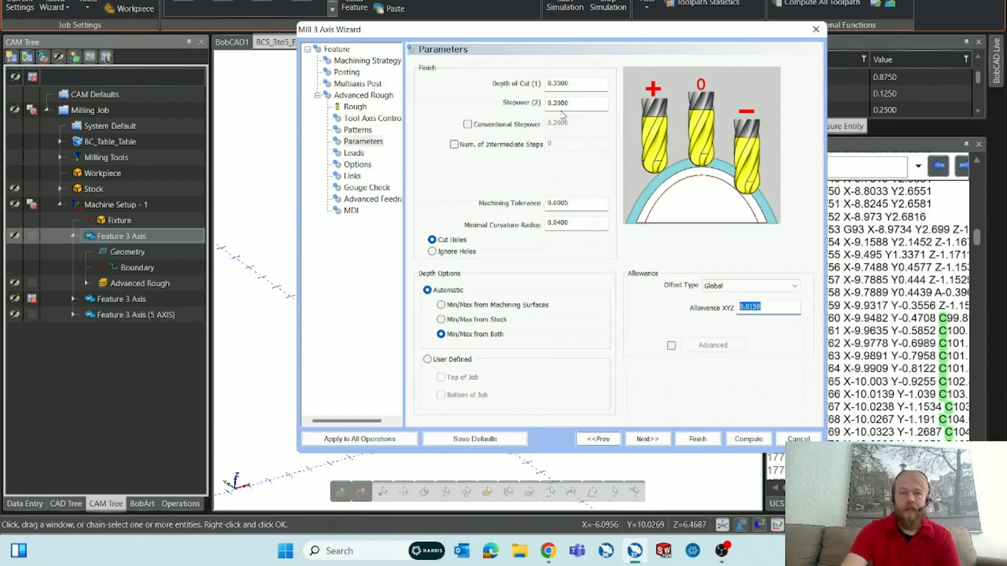
double_click(556, 103)
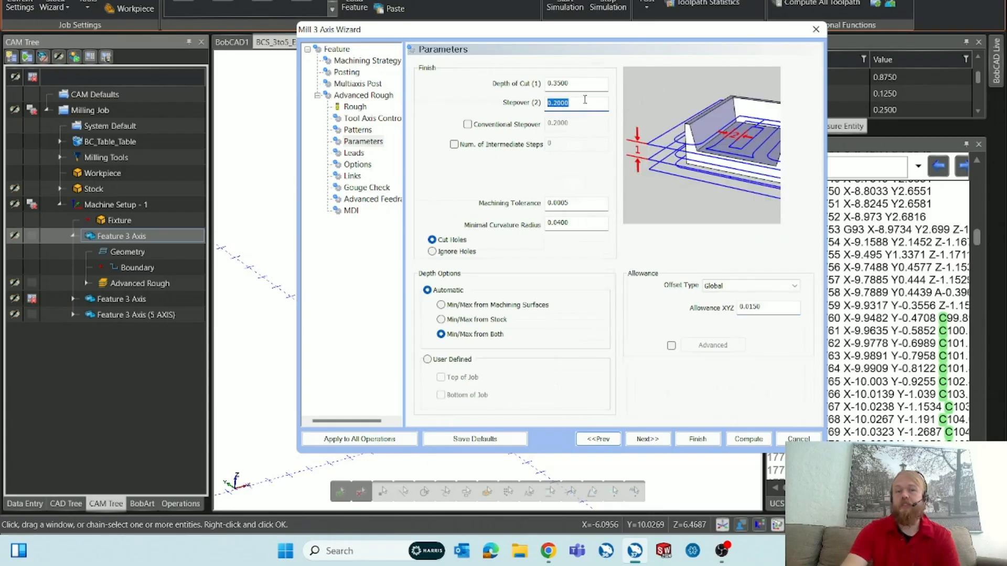
left_click_drag(513, 39, 814, 56)
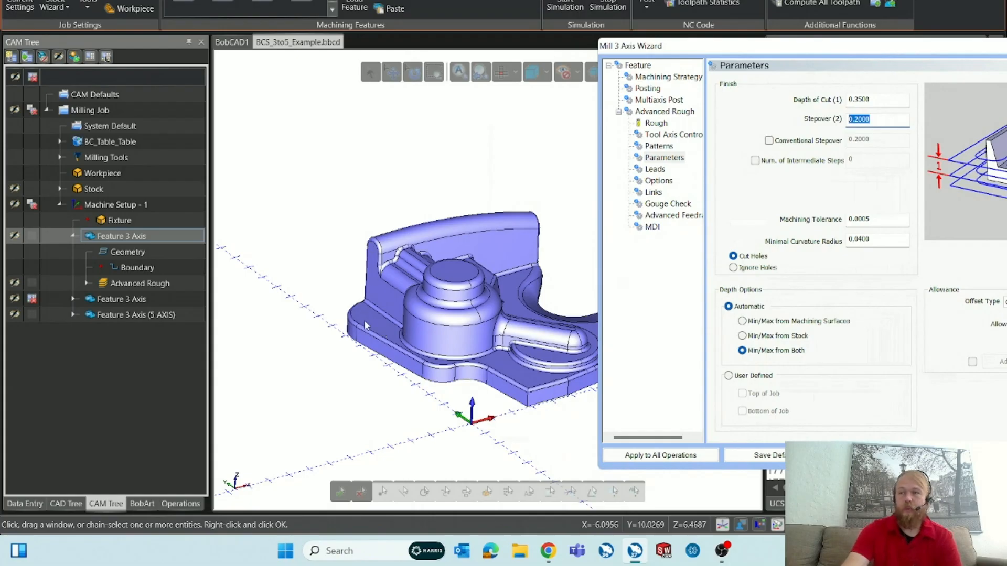
left_click(886, 119)
double_click(887, 119)
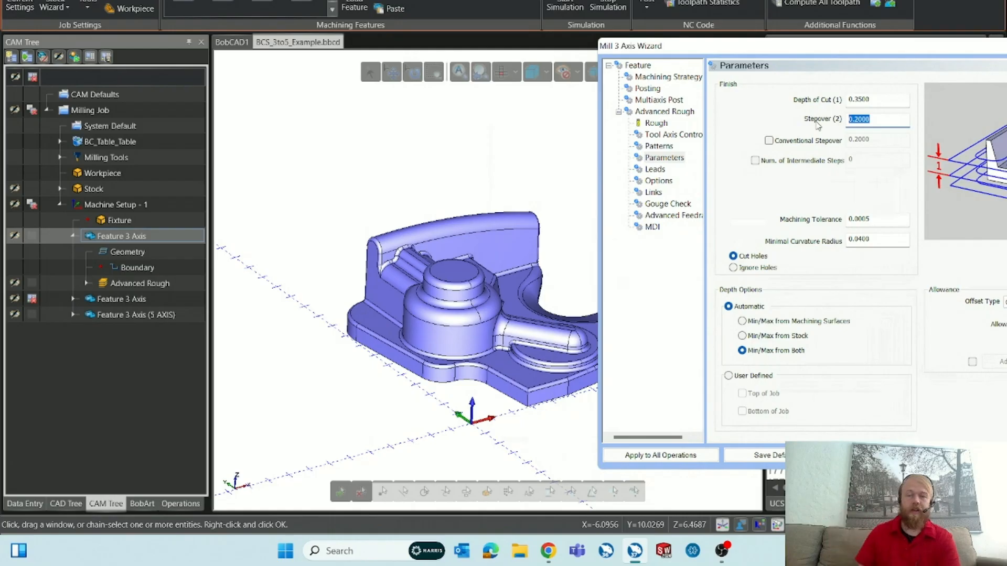
Compare the Machine Flatlands options with the XYZ allowance setting of the Advanced Rough operation.
left_click(658, 180)
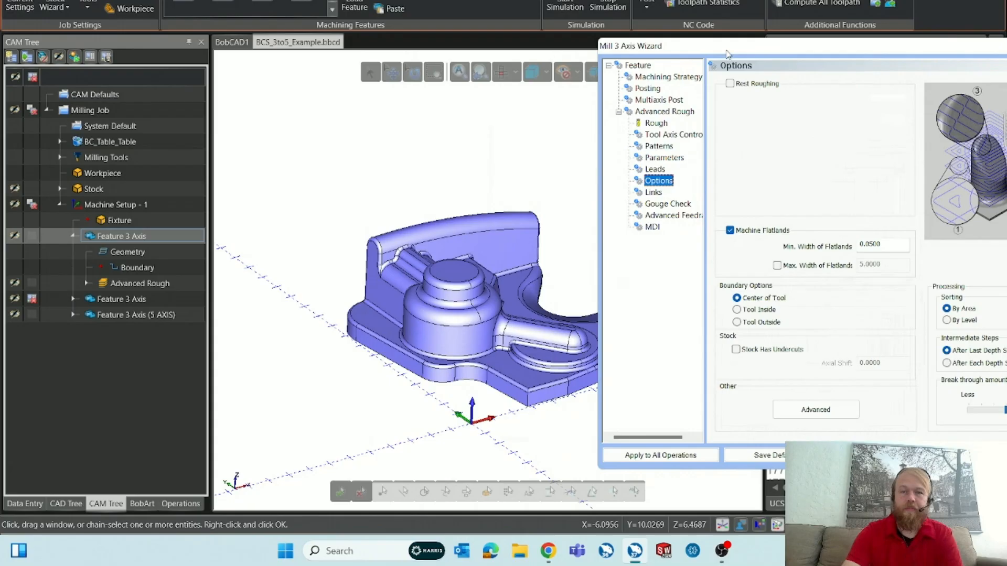
left_click_drag(729, 52, 456, 65)
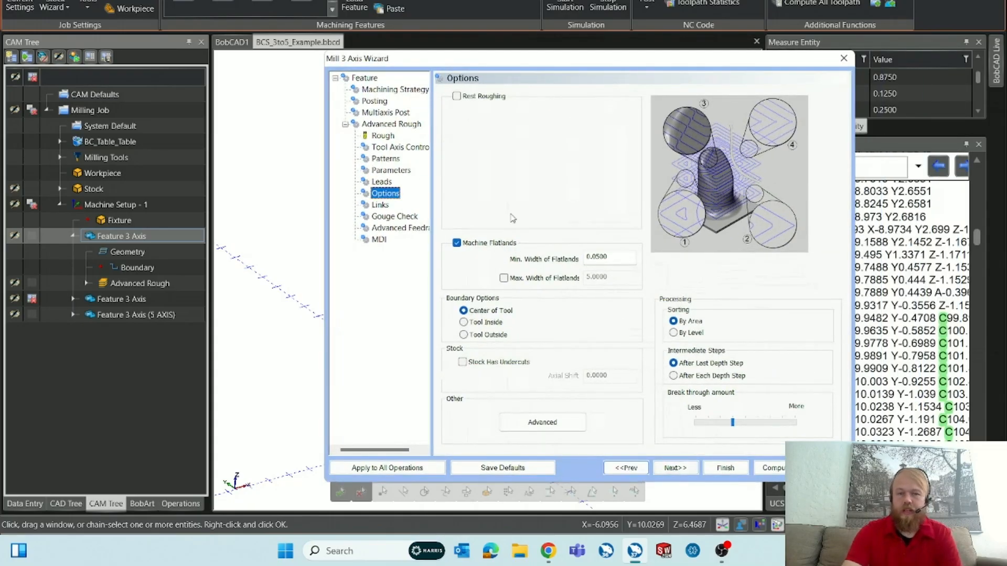
left_click_drag(591, 62, 769, 57)
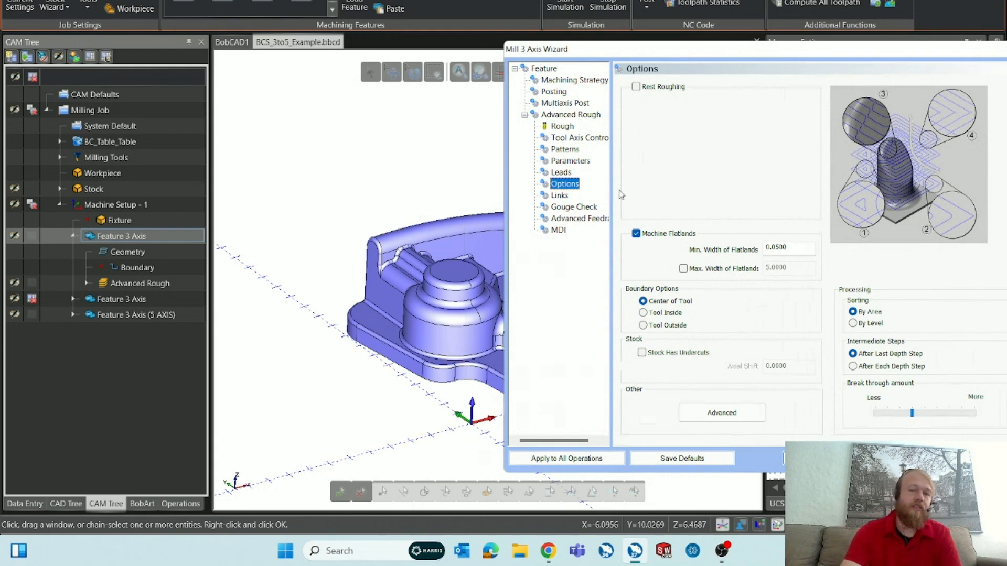
left_click(570, 161)
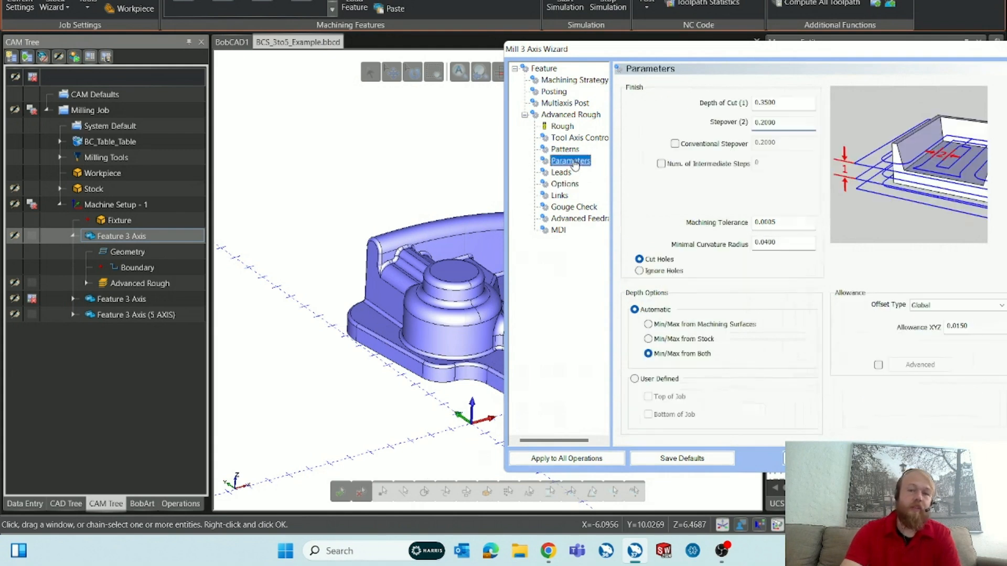
left_click(969, 326)
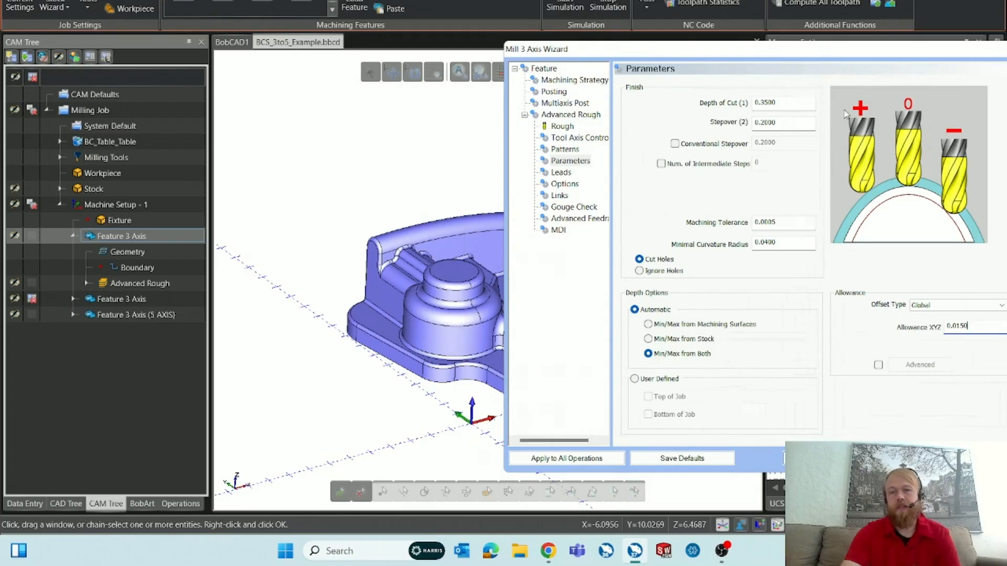
left_click_drag(810, 55, 679, 42)
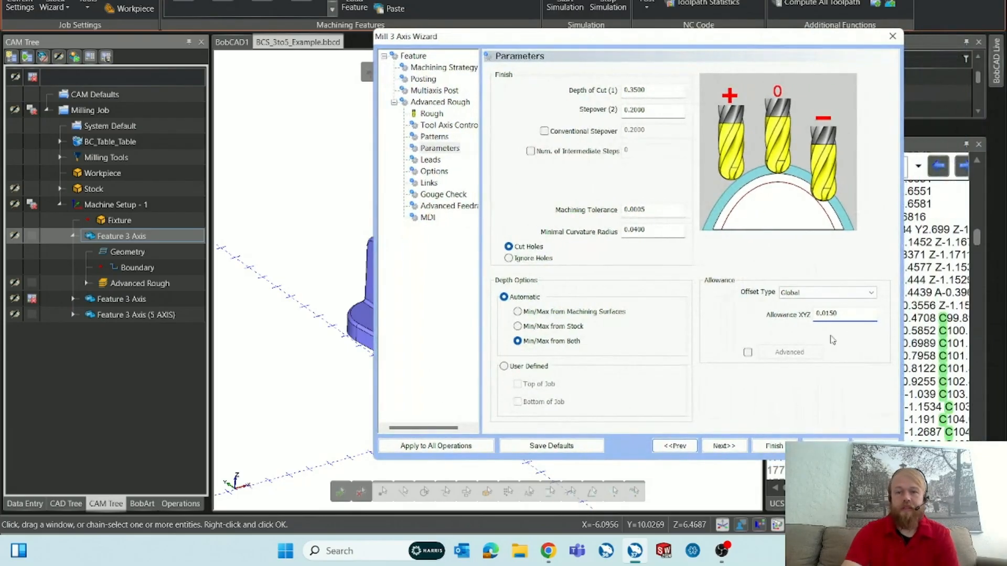
double_click(856, 316)
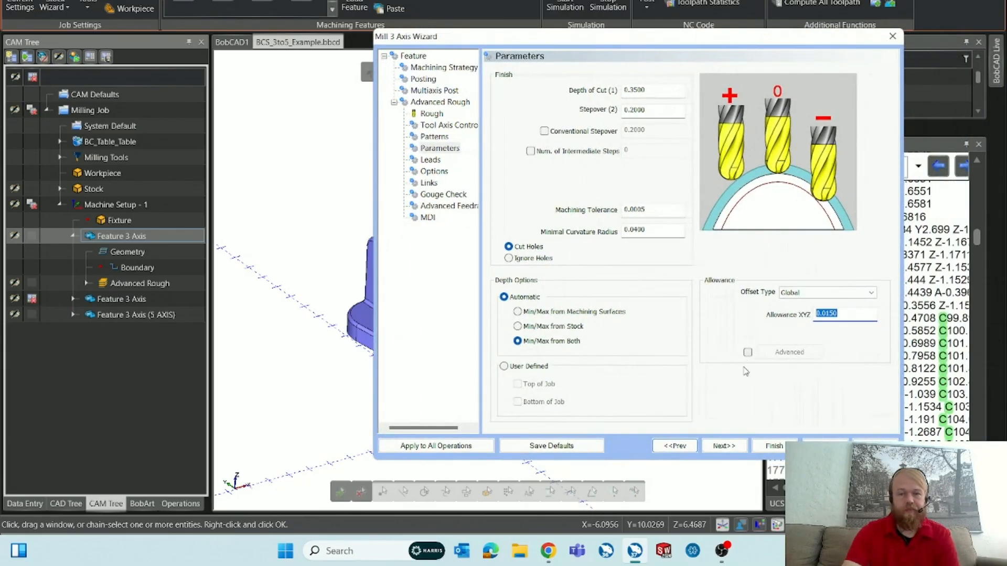
Review the boundary and processing options, the link settings and the gouge check settings of the Advanced Rough operation.
left_click(434, 172)
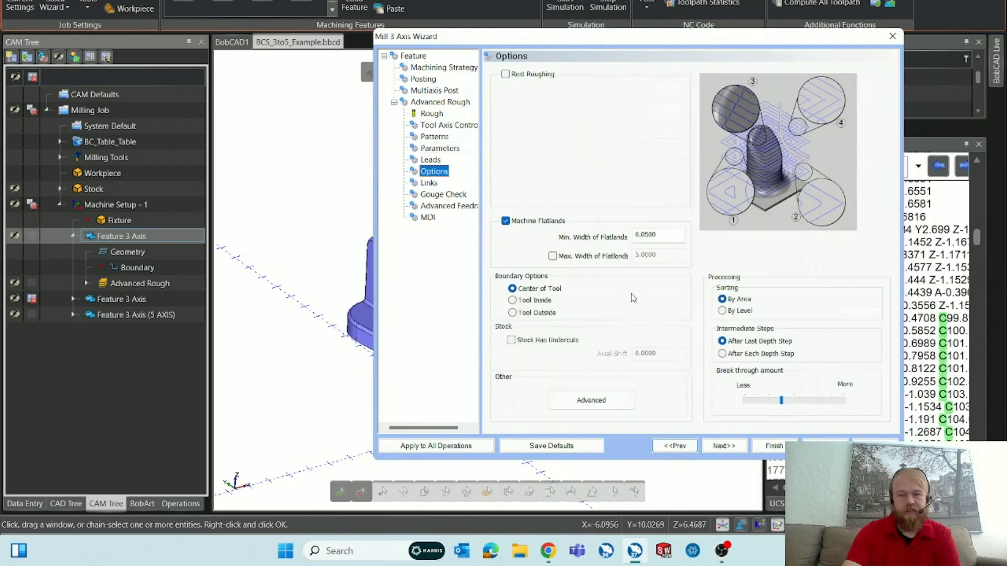
left_click(723, 446)
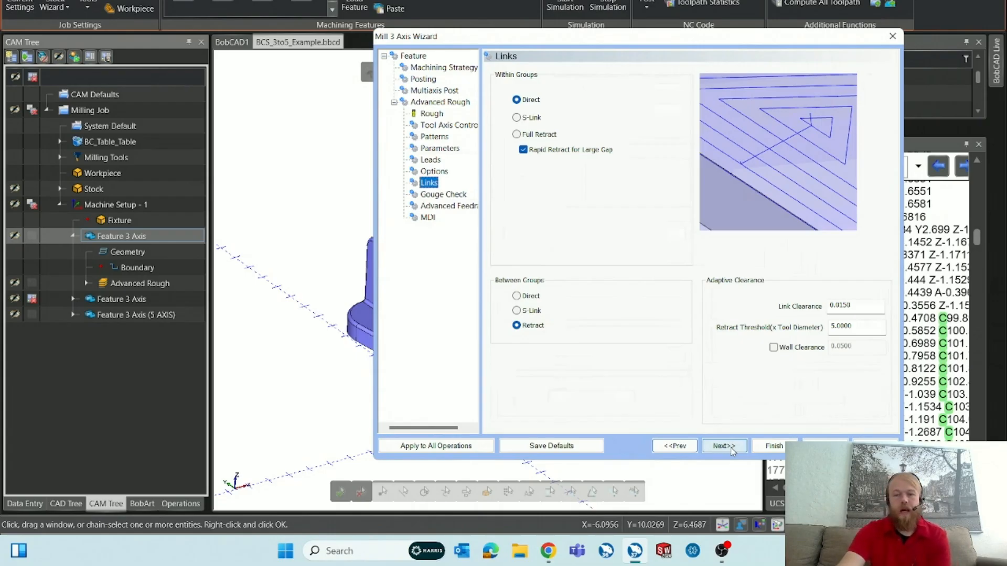
left_click(724, 446)
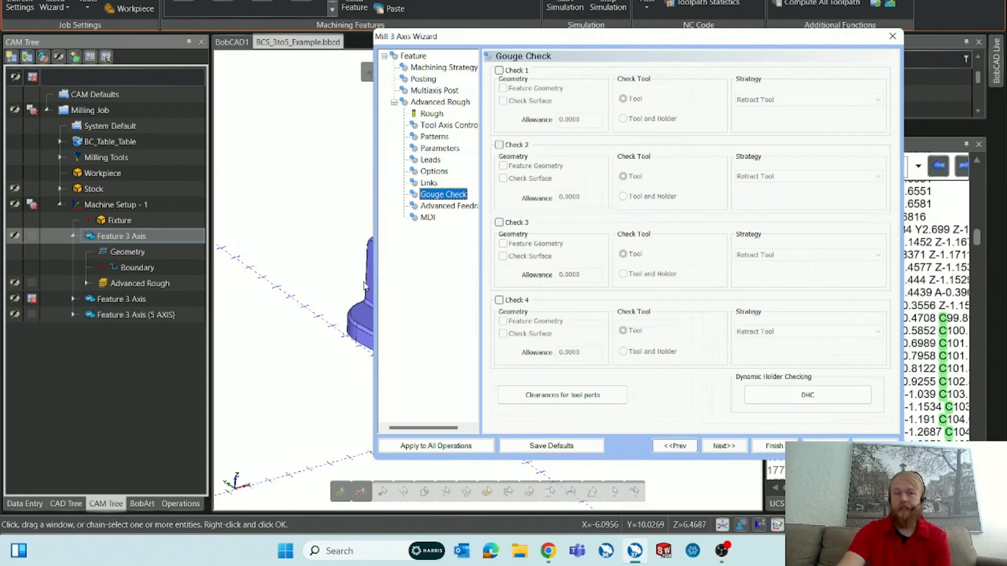
Try the Convert Rapid to Feed and Link Feedrate overrides in Advanced Feedrates and turn both off again.
left_click(724, 446)
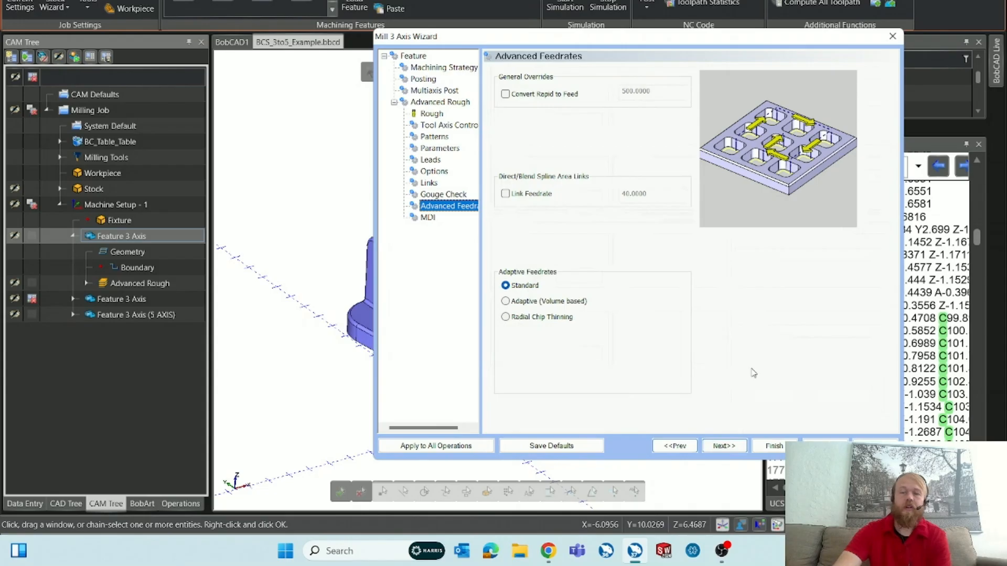
left_click(554, 95)
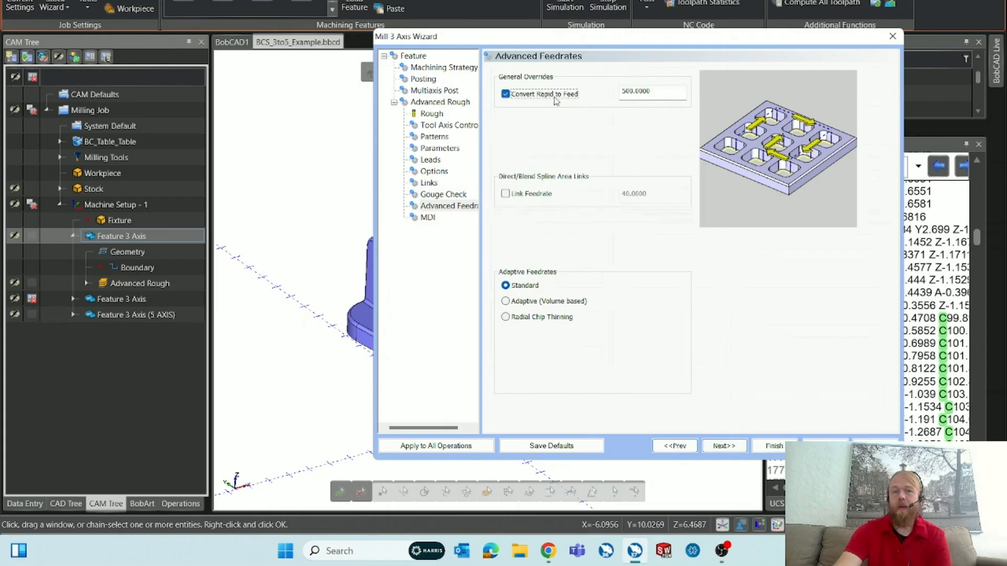
double_click(657, 90)
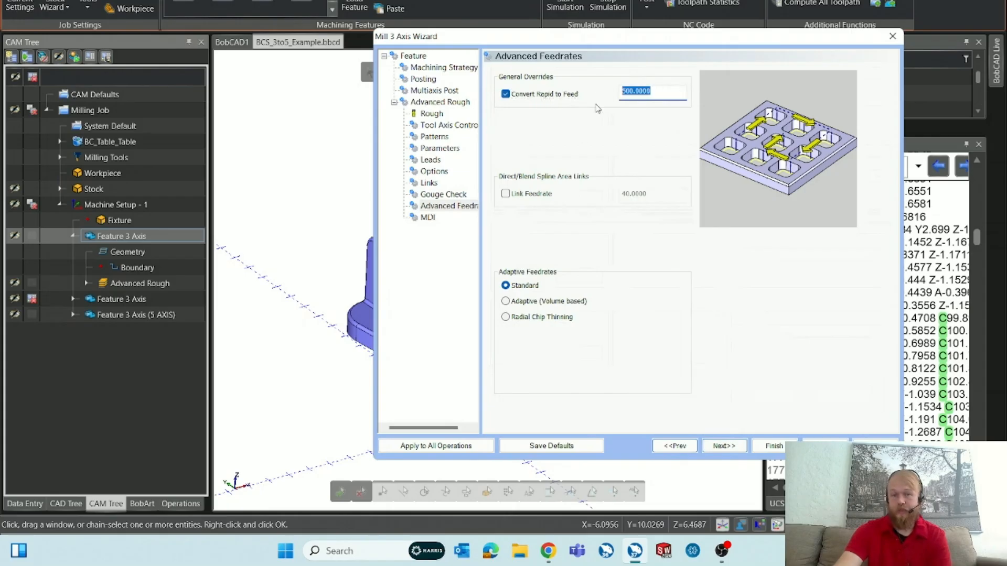
left_click(505, 95)
left_click(518, 194)
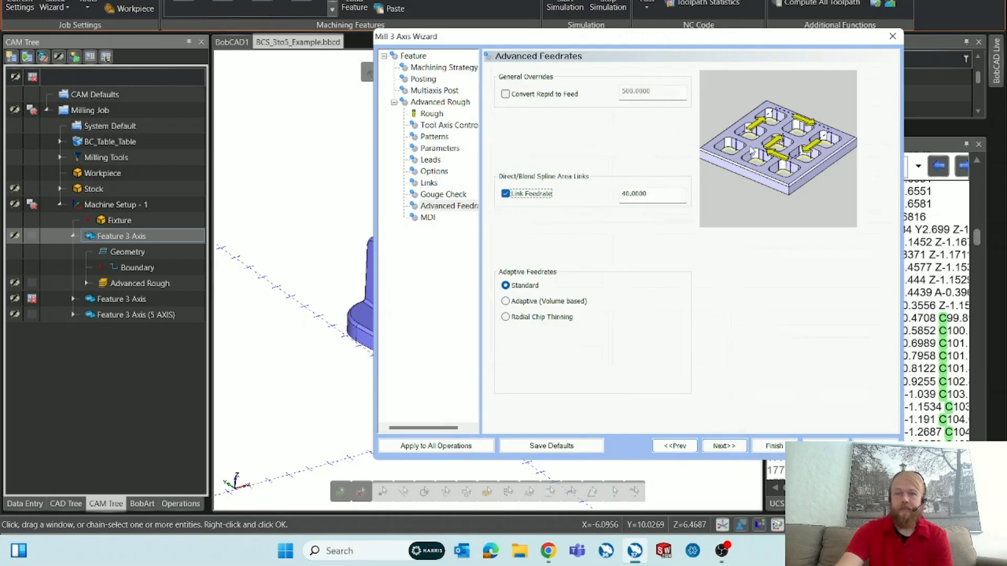
left_click(522, 194)
left_click(522, 194)
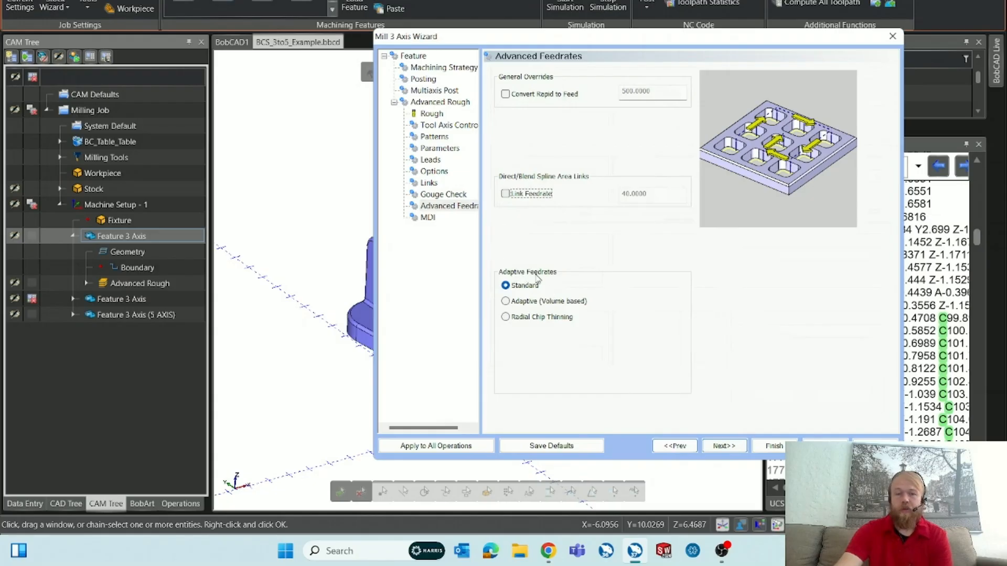
Try Adaptive (Volume based) feedrates with their minimum and maximum percentages and restore Standard.
left_click(531, 302)
left_click_drag(658, 340, 619, 363)
left_click(659, 359)
left_click(655, 338)
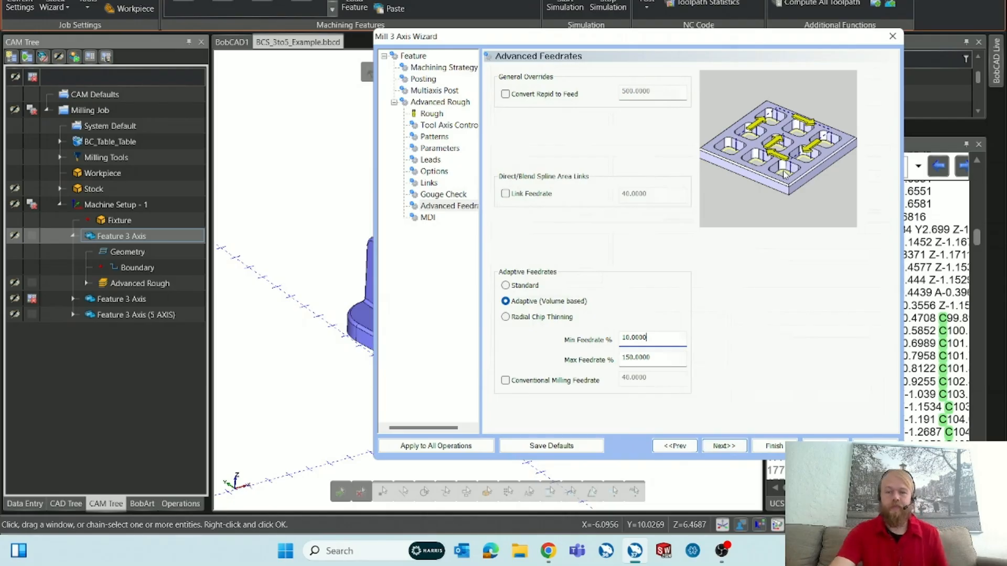
left_click(506, 286)
Examine the MDI task list entries for before tool change, after tool change and after operation.
left_click(724, 446)
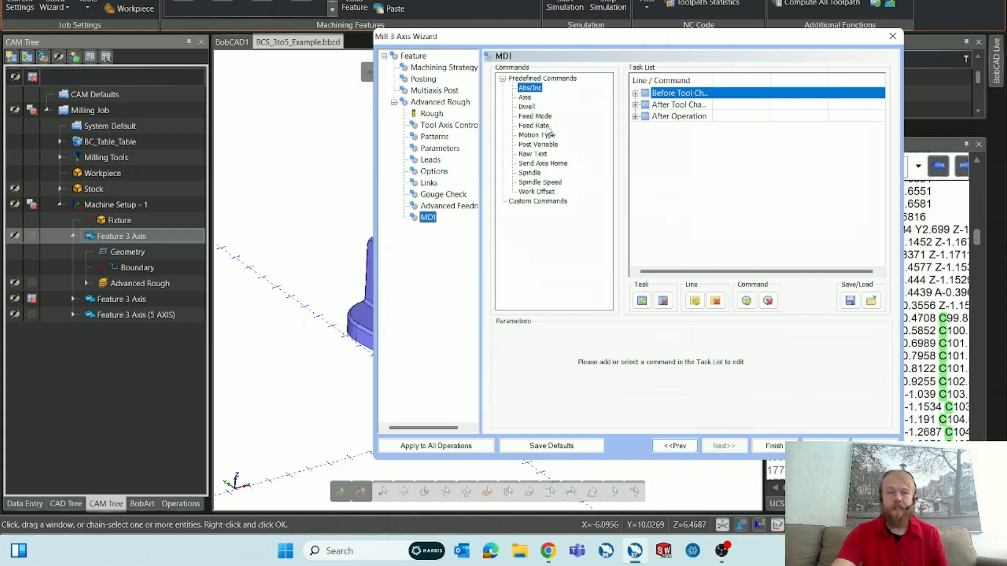
left_click(689, 98)
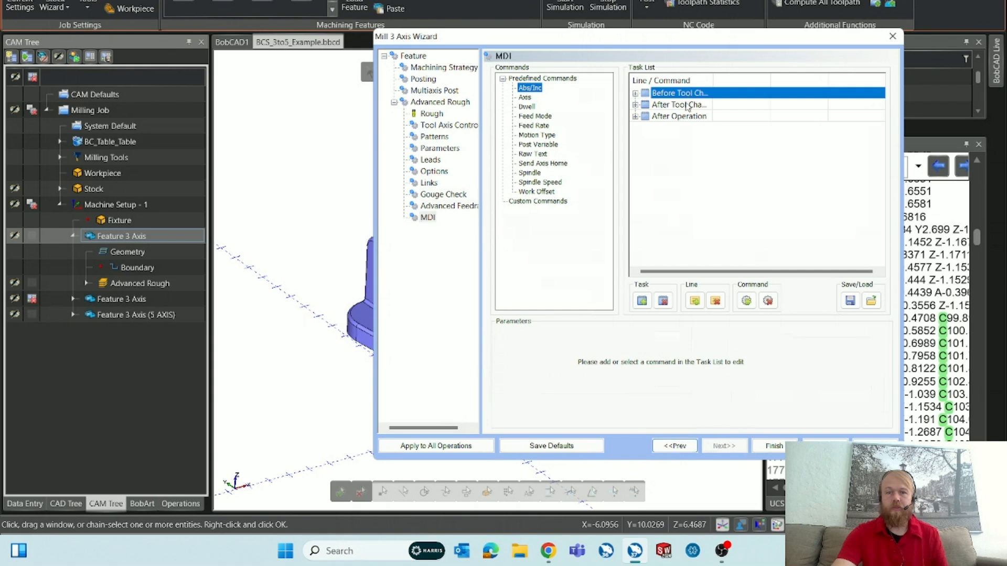
left_click(688, 116)
left_click(415, 217)
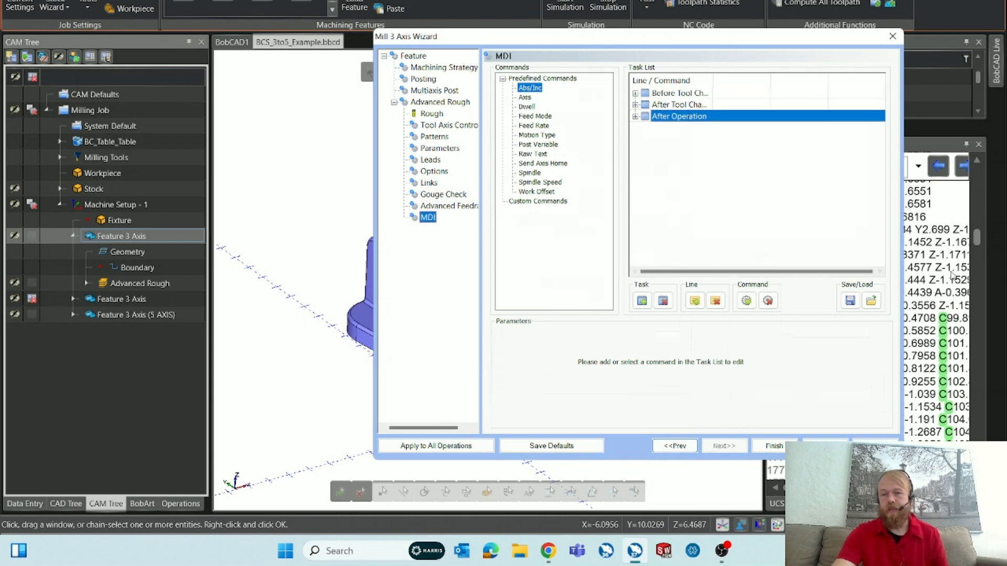
Add a Raw Text command to the before-tool-change MDI task and set its type to Comment.
left_click(696, 93)
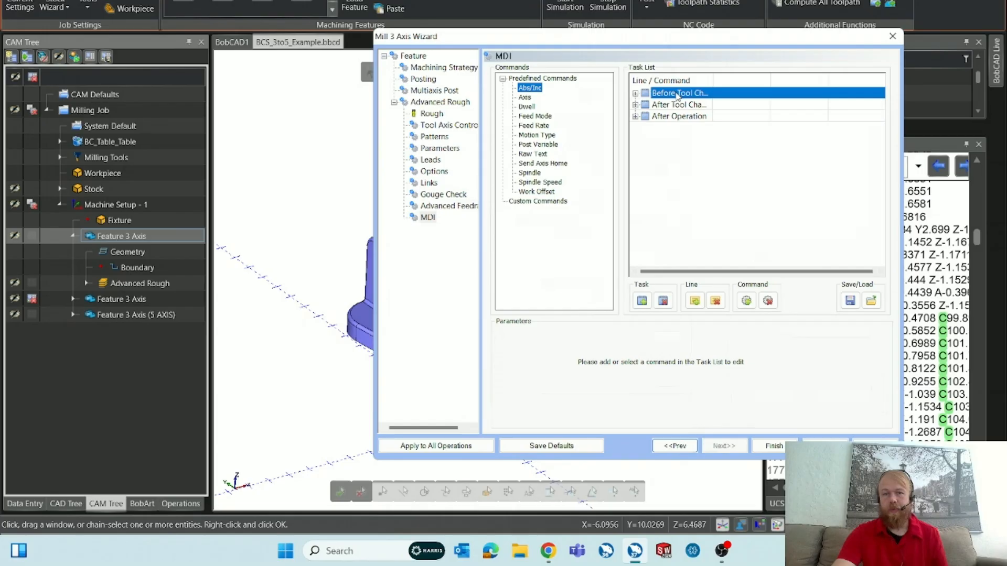
left_click(528, 154)
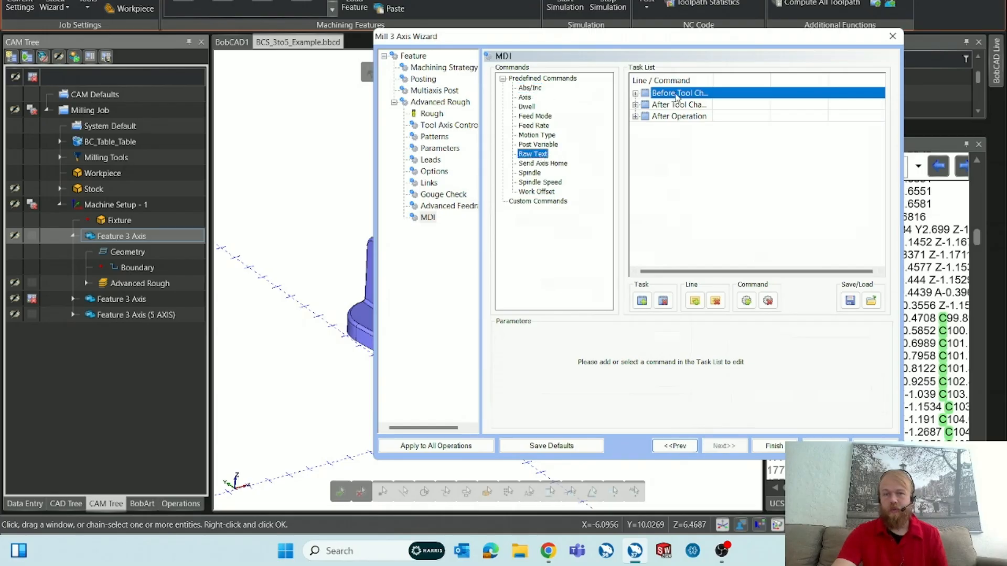
left_click(746, 302)
triple_click(612, 346)
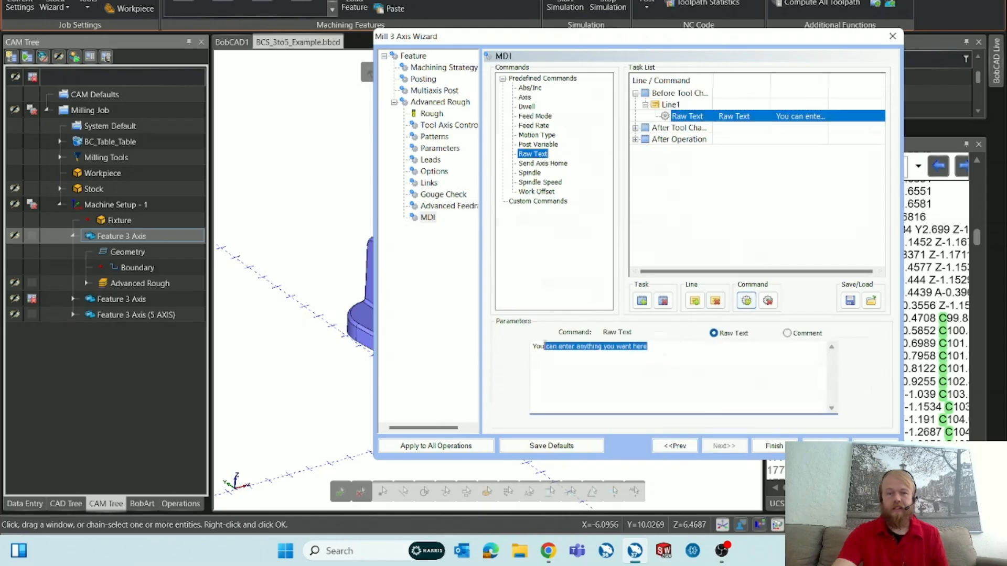
left_click(715, 334)
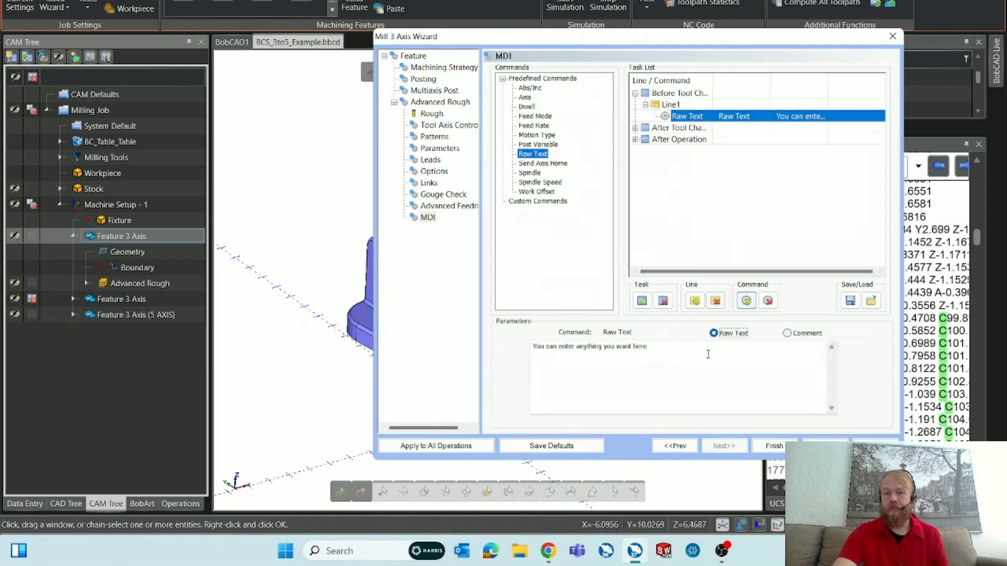
left_click(788, 333)
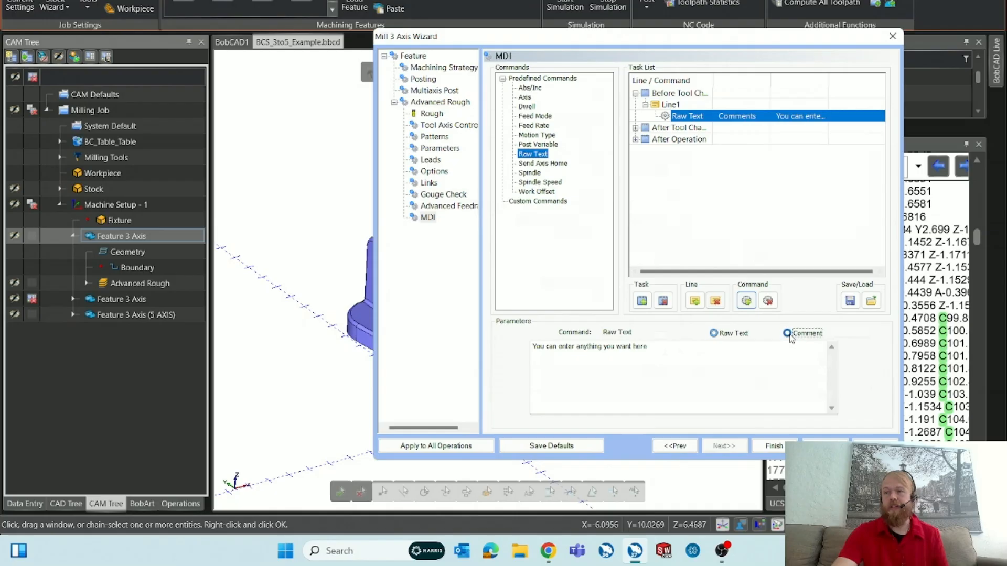
Replace the MDI comment's placeholder text with TEST COMMENT and finish the operation wizard.
left_click_drag(650, 347, 481, 361)
key("Caps_Lock")
key("BackSpace")
type("TEST COMMENT")
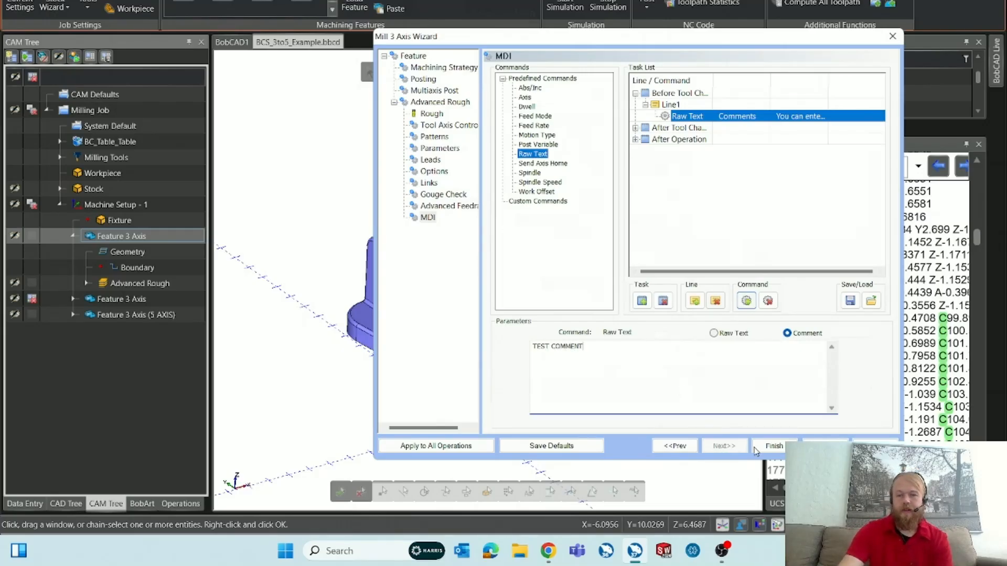
left_click(770, 446)
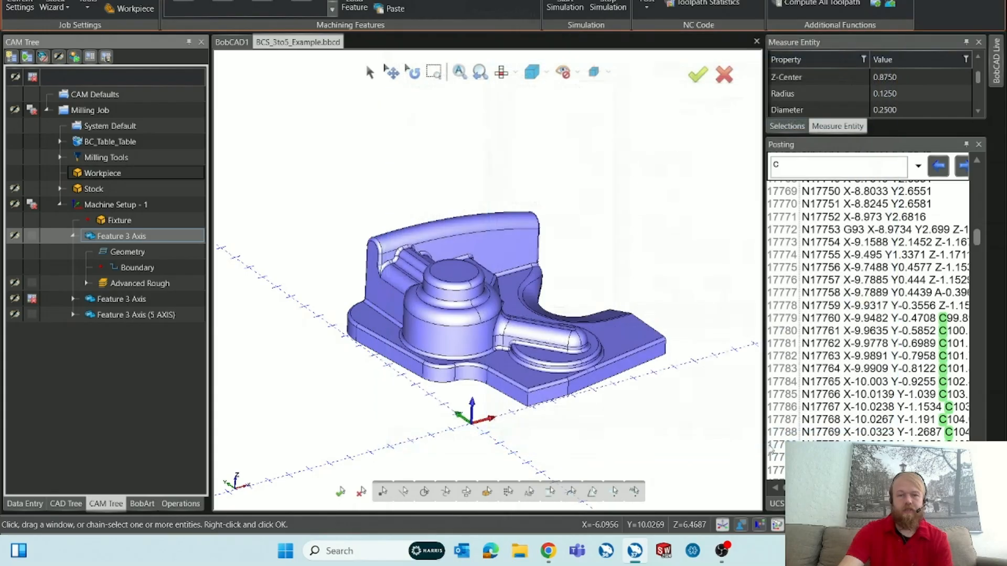
Post the NC code again and highlight the TEST COMMENT line in the operation note section.
left_click(187, 287)
left_click(646, 7)
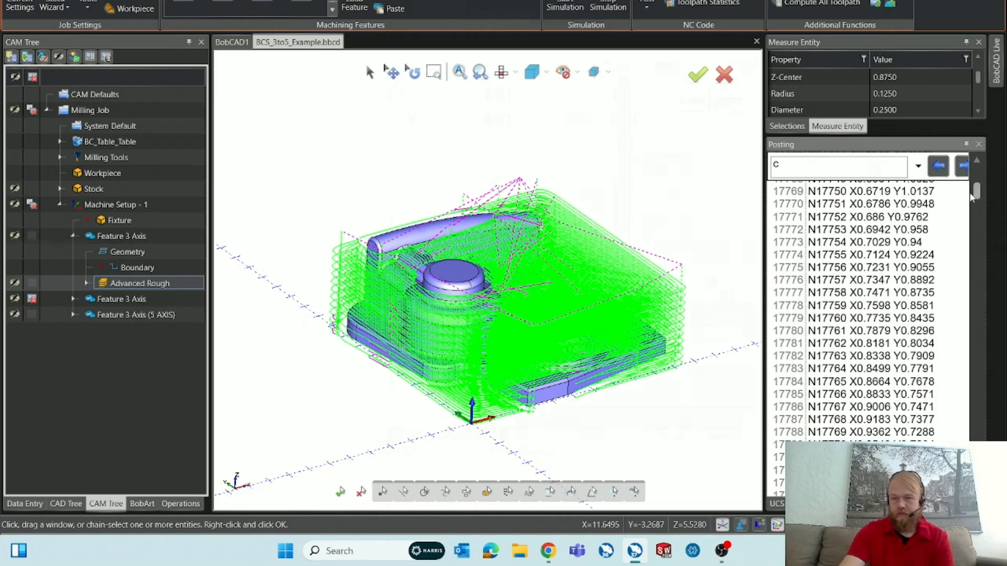
left_click_drag(973, 190, 976, 173)
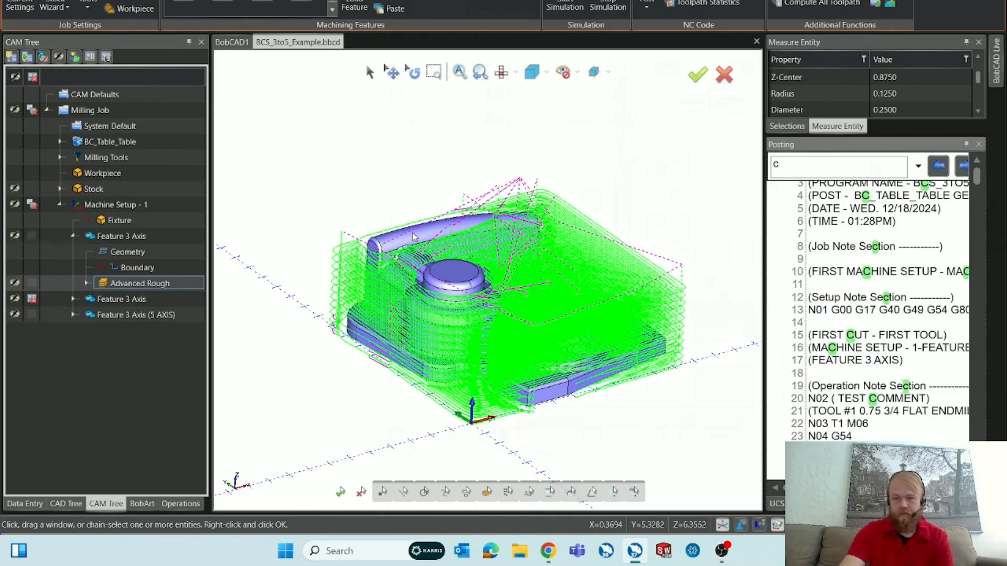
left_click_drag(936, 398, 808, 402)
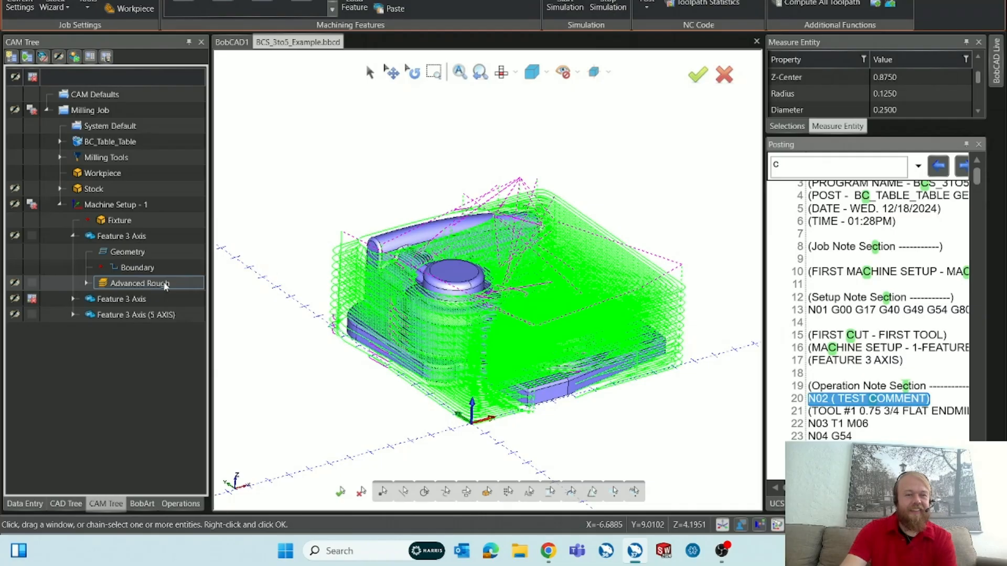
Examine the second Feature 3 Axis toolpaths: Advanced Z Level Finish, Advanced Planar, Pencil, Steep Shallow and Equidistant.
left_click(73, 236)
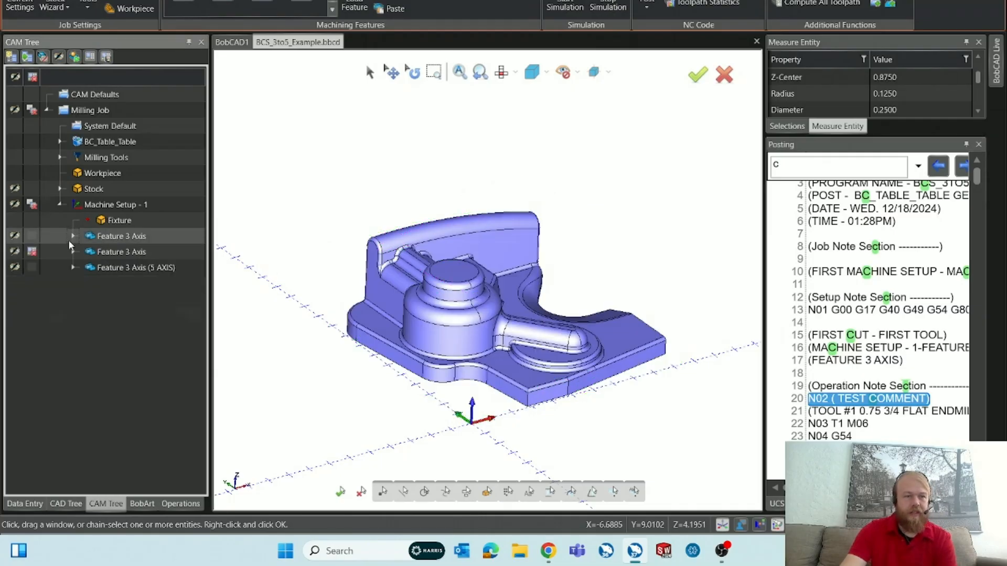
left_click(74, 252)
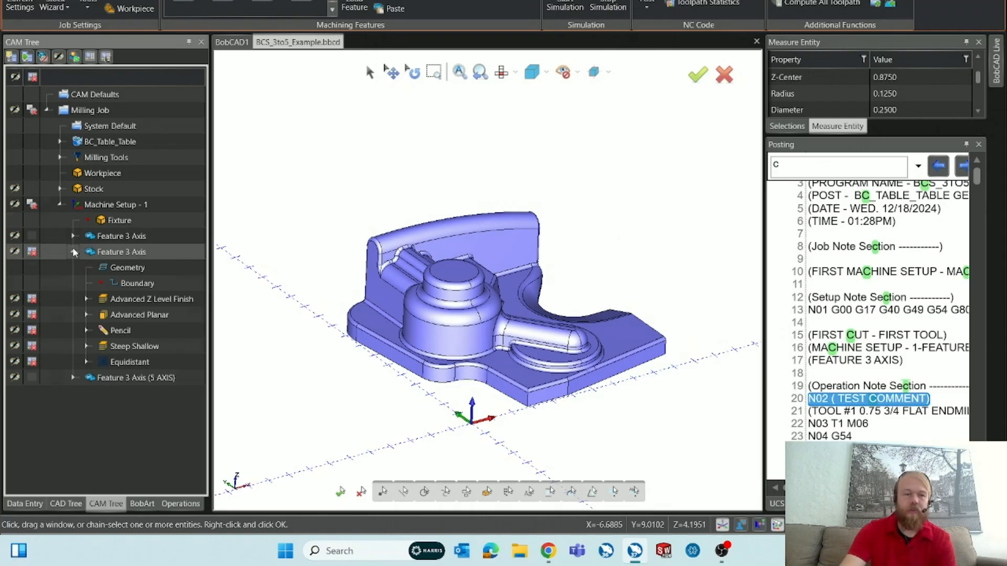
left_click(144, 300)
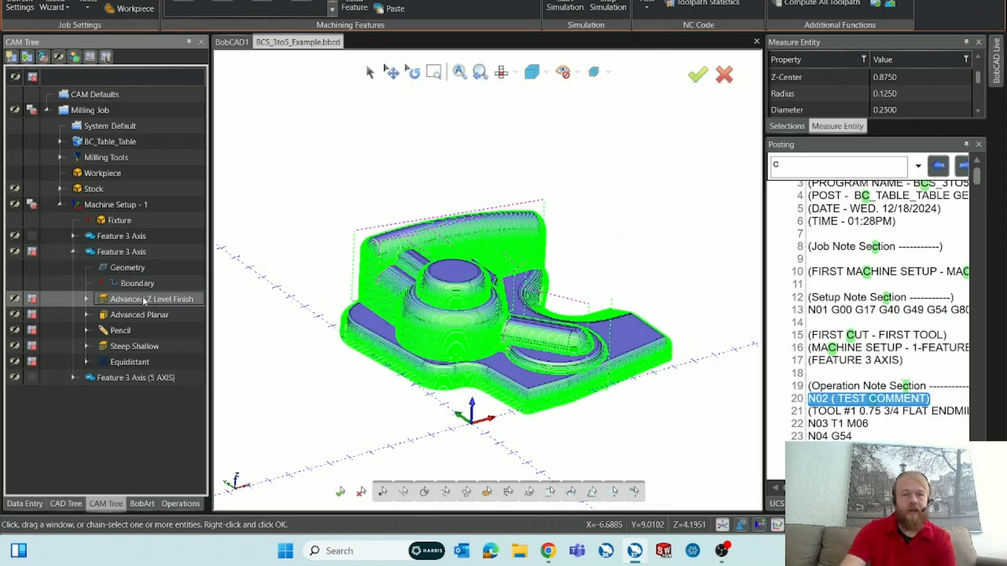
middle_click_drag(546, 388, 560, 353)
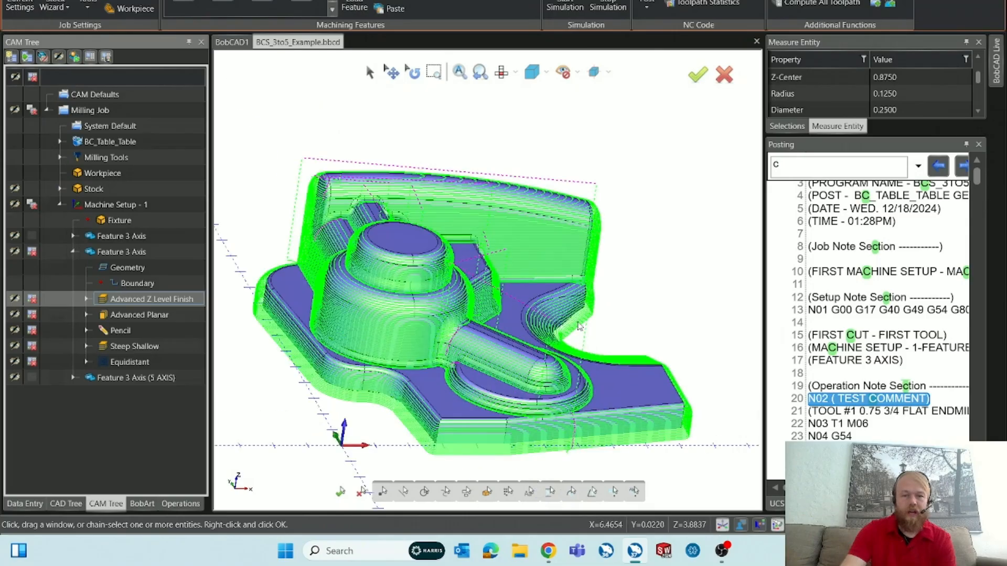
left_click(173, 321)
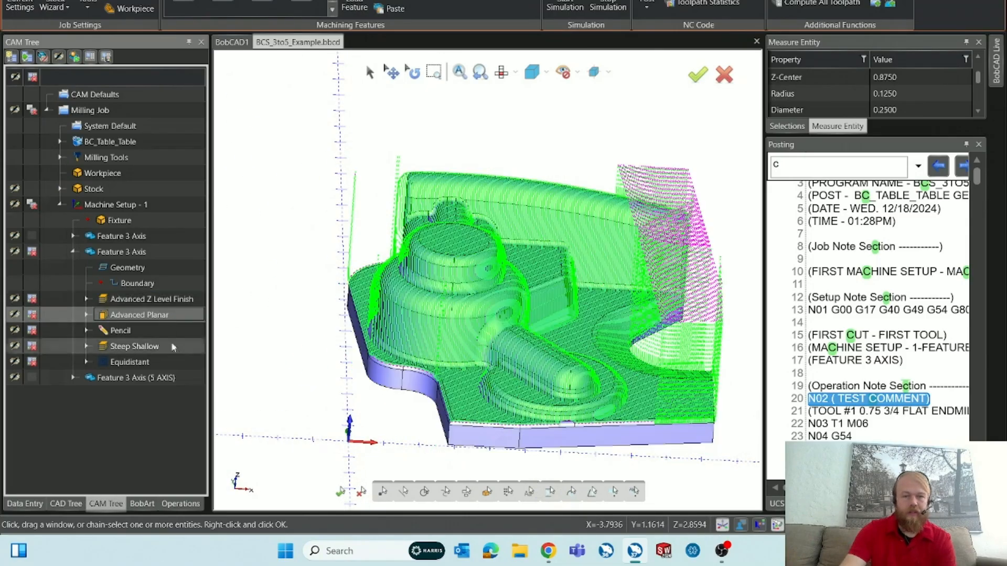
left_click(163, 329)
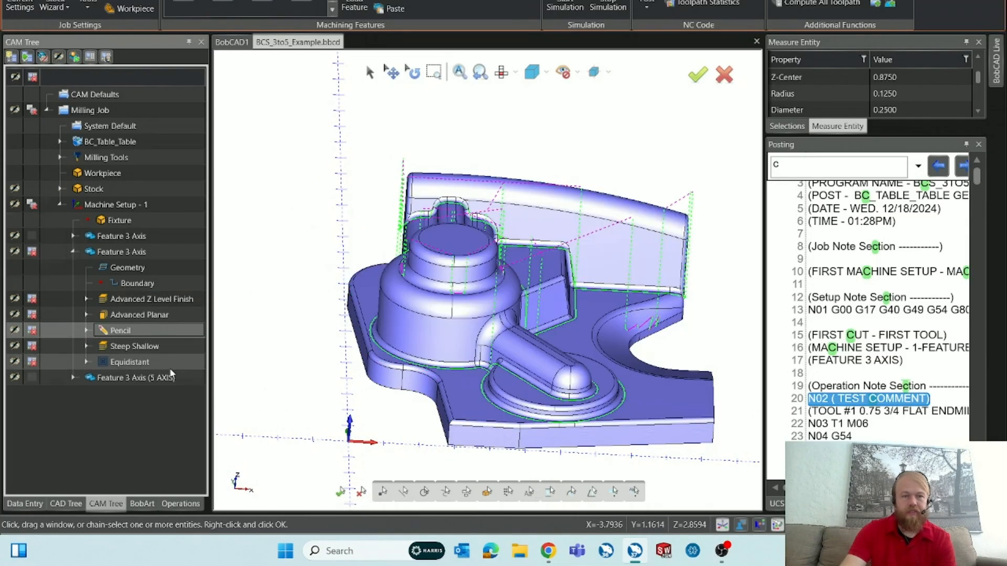
left_click(165, 349)
left_click(165, 356)
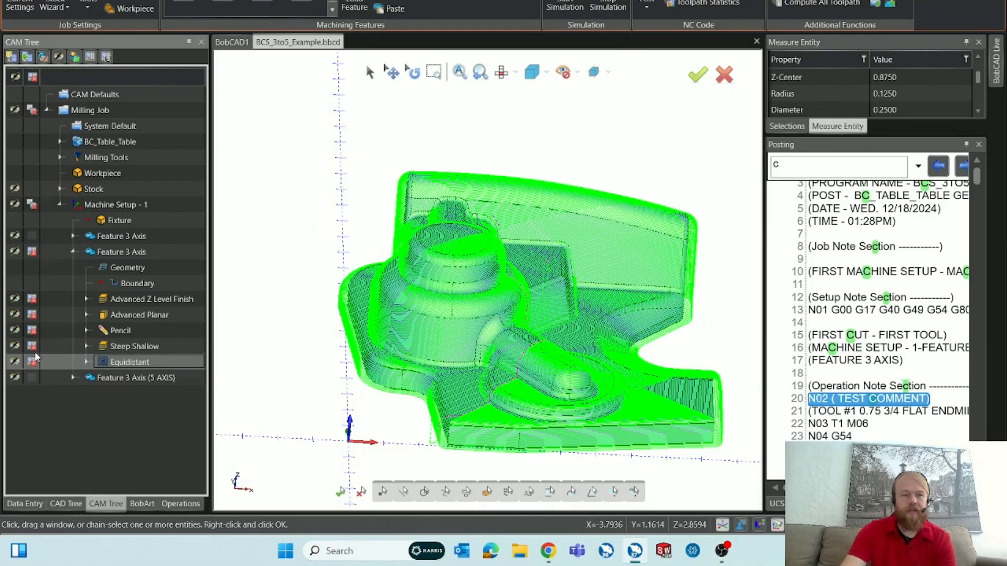
Include the Advanced Z Level Finish operation in the output and launch the machine simulation with a close view of the stock.
left_click(31, 298)
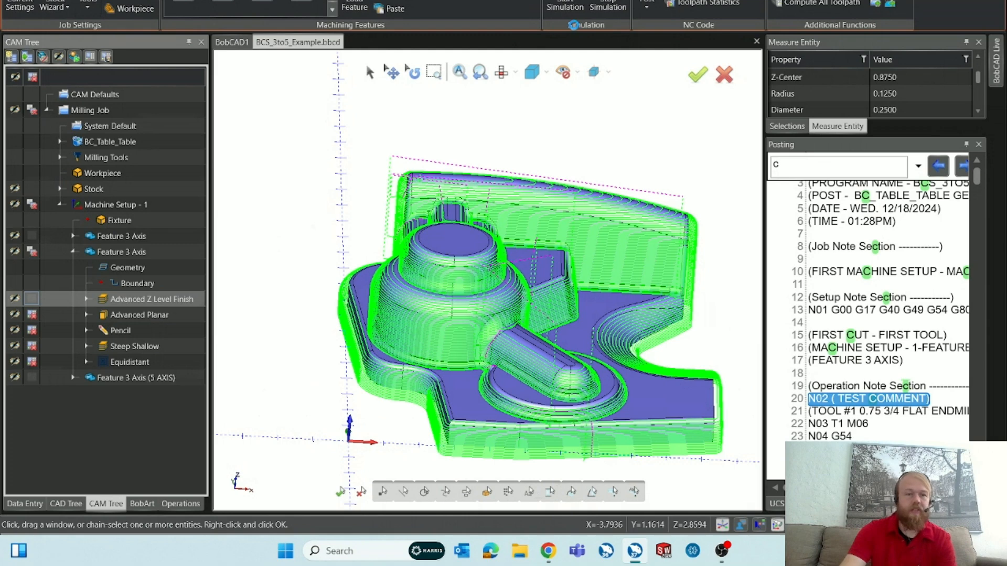
left_click(580, 3)
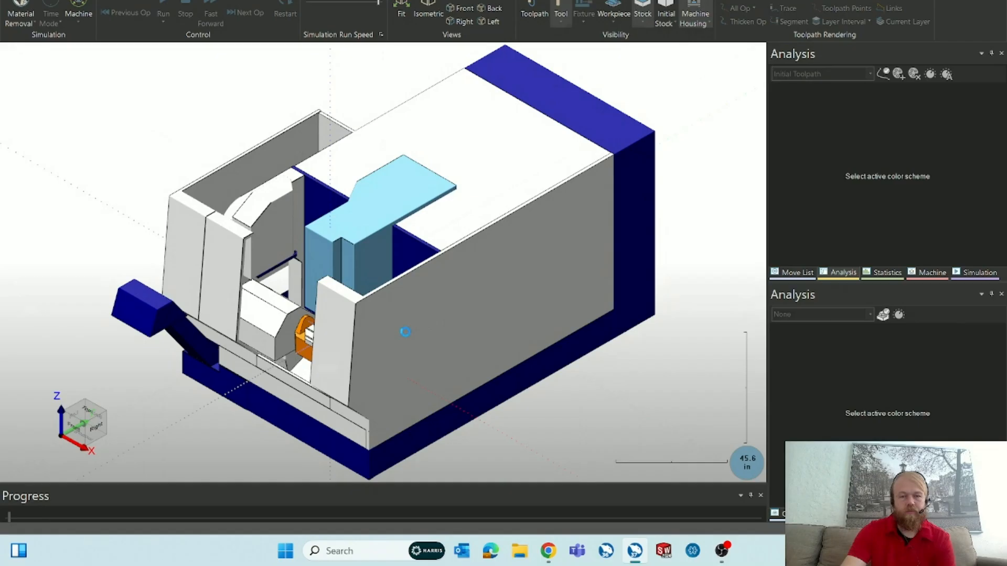
middle_click_drag(404, 331, 524, 341)
scroll(288, 385, "up", 10)
scroll(288, 385, "up", 2)
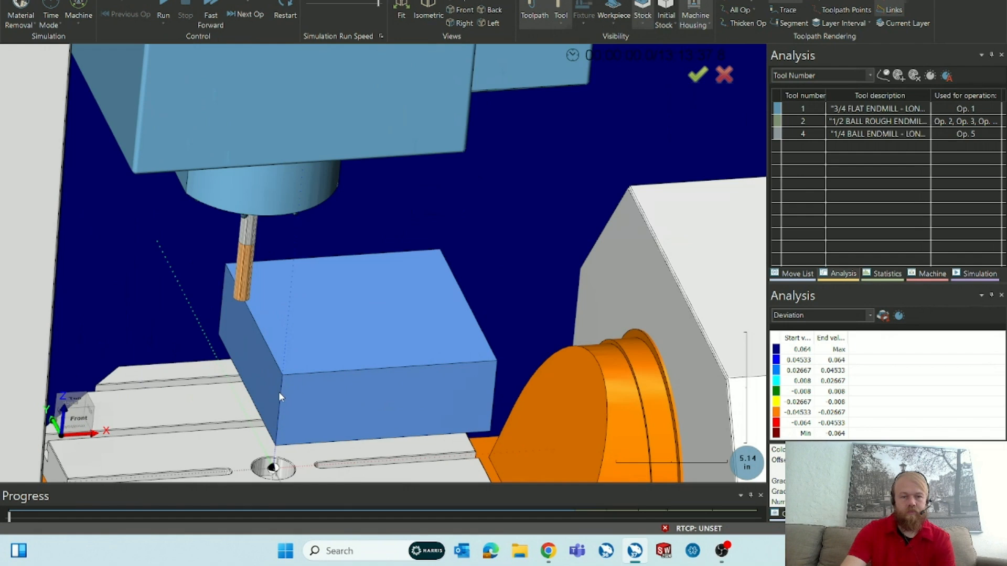
Run the simulation, turn off the Deviation analysis by setting its color scheme to None, and raise the run speed to maximum.
left_click(163, 8)
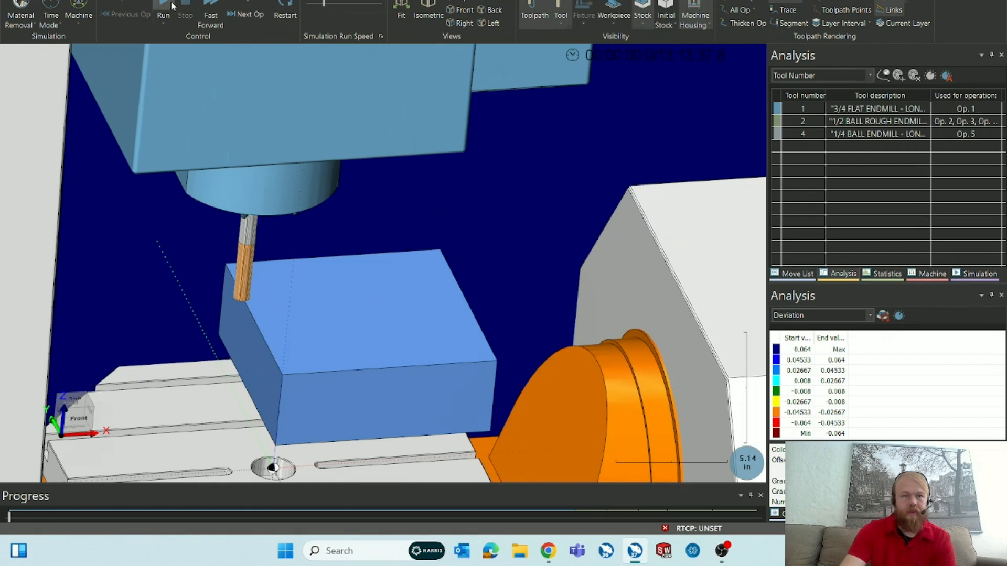
left_click(356, 6)
left_click_drag(356, 6, 365, 5)
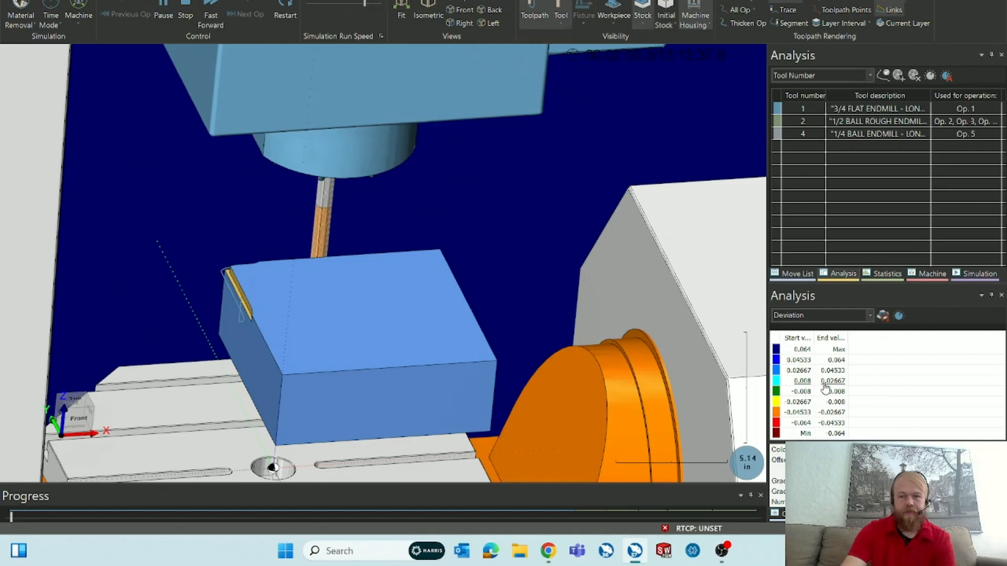
left_click(807, 315)
left_click(803, 329)
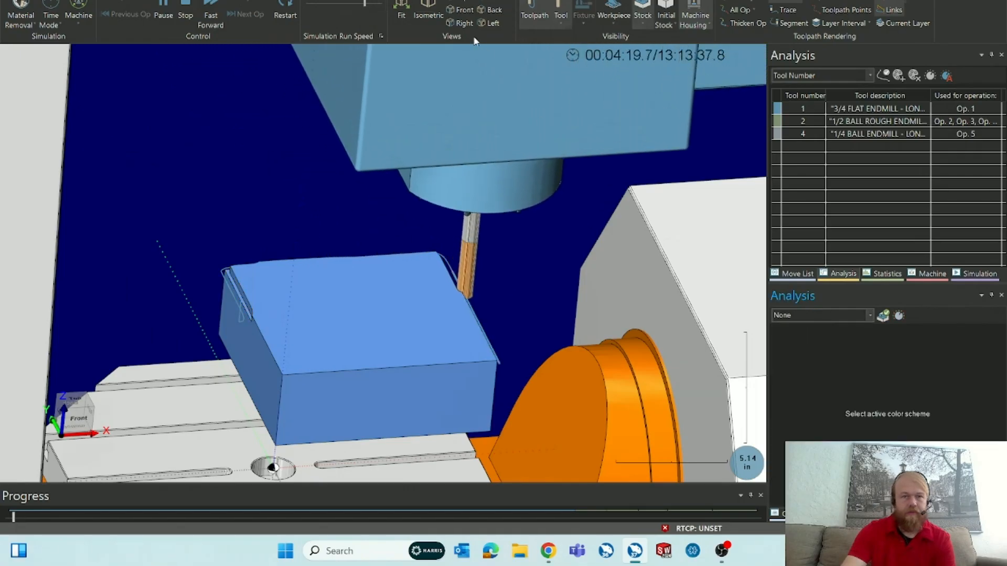
left_click_drag(369, 6, 385, 7)
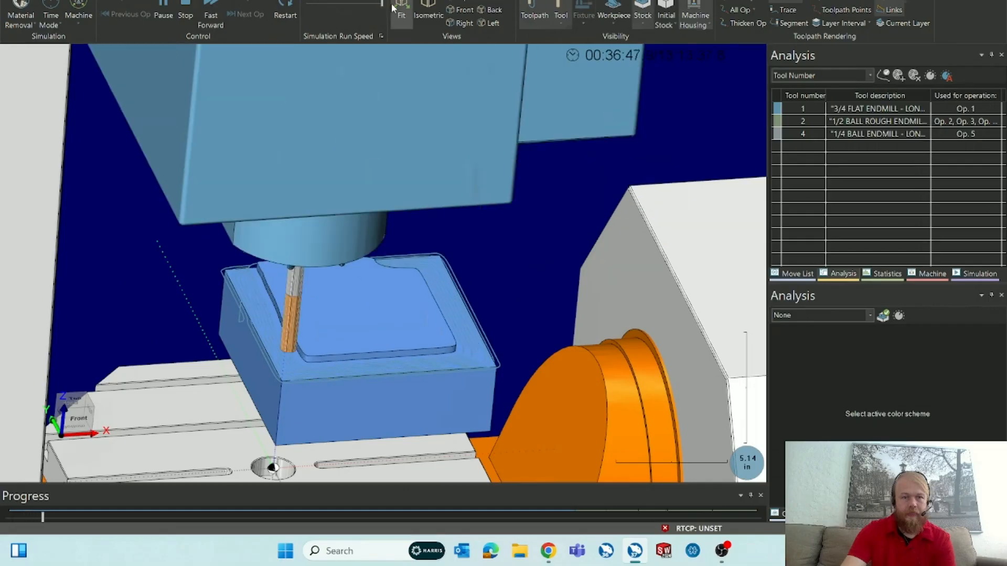
Hide the toolpath in the running simulation, then pause it and move the progress further into the roughing operation.
left_click(542, 16)
middle_click_drag(576, 173, 553, 178)
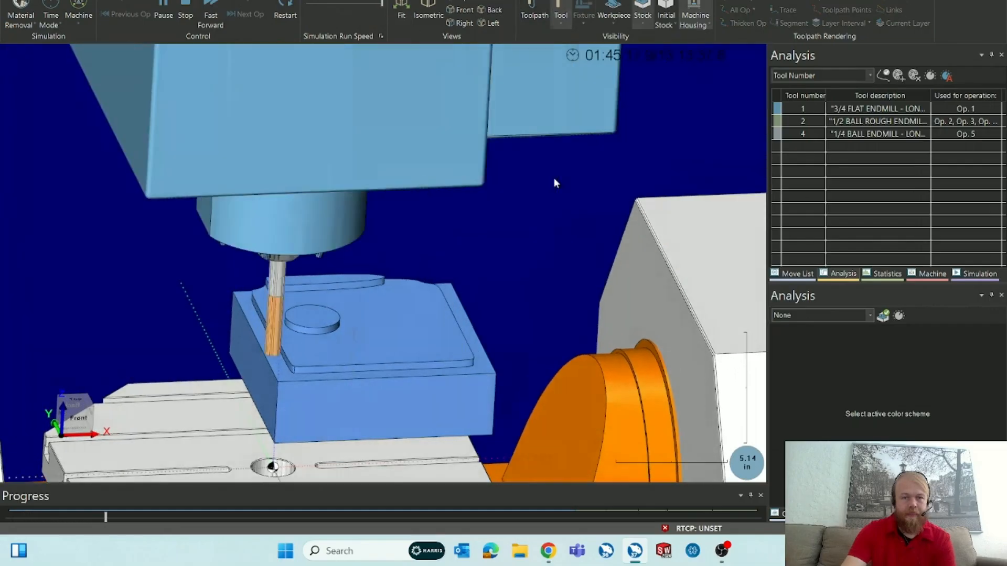
scroll(519, 187, "down", 3)
scroll(466, 284, "up", 1)
scroll(466, 290, "up", 1)
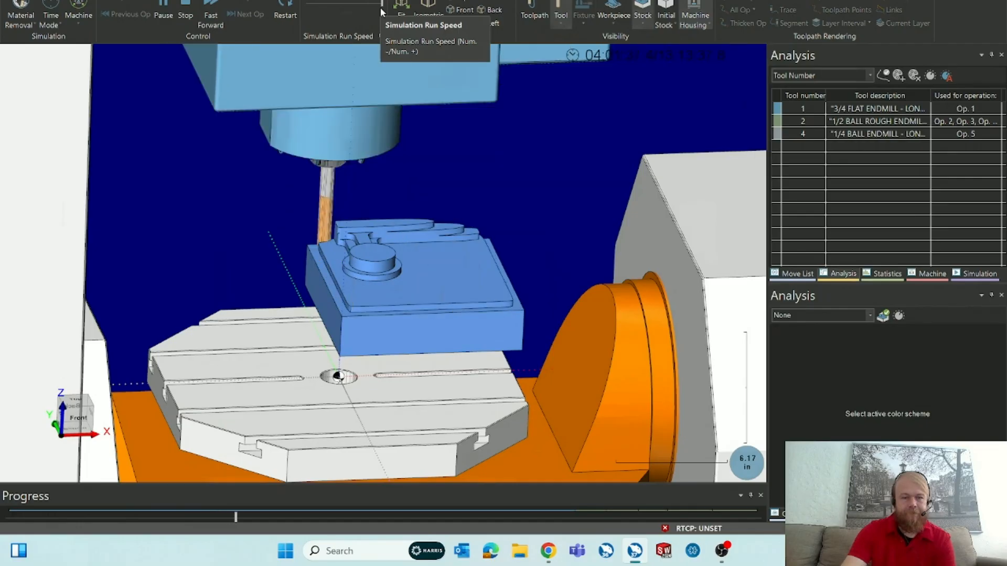
left_click(164, 8)
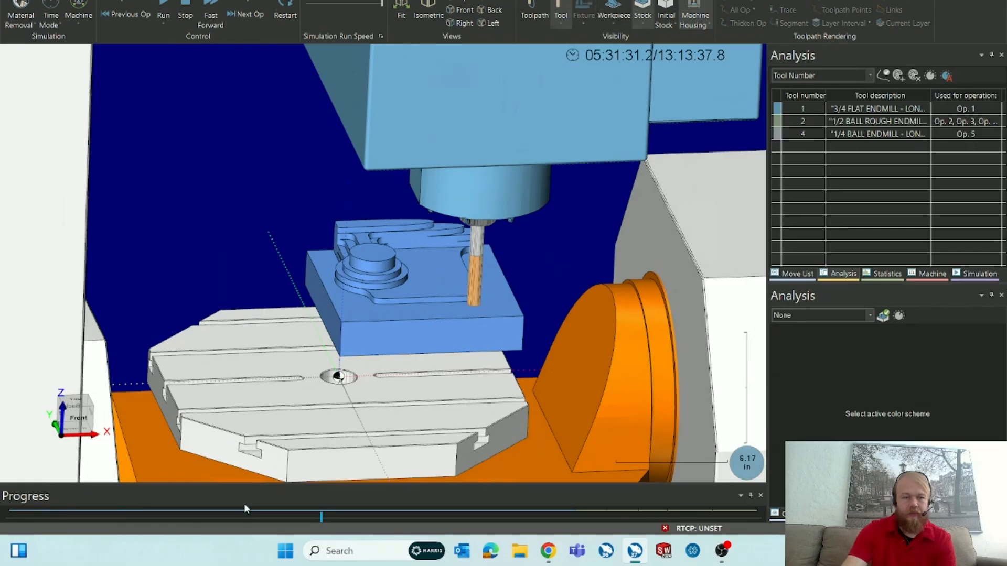
left_click_drag(322, 518, 368, 519)
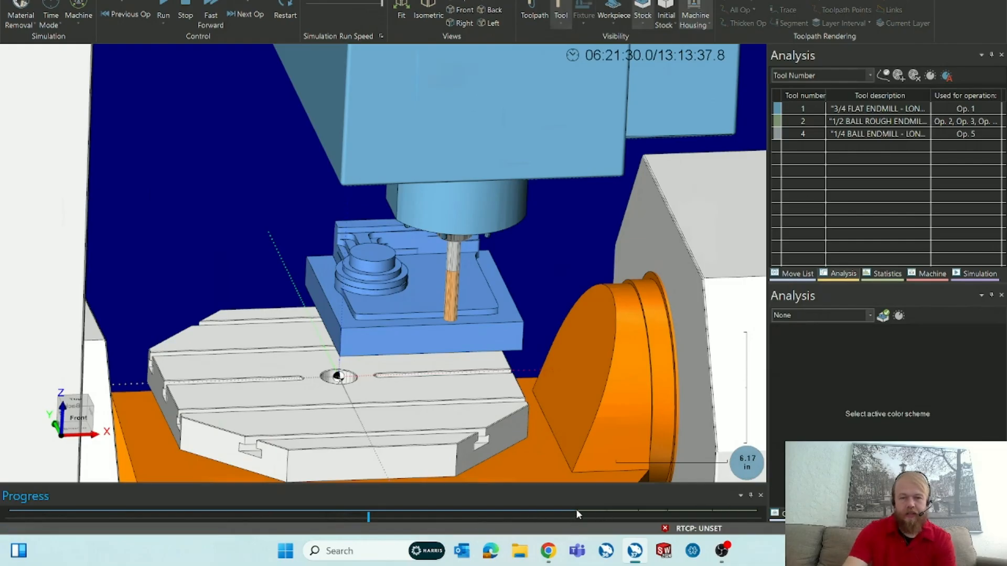
Resume the simulation, slow the run speed to watch the ball endmill operations up close, and pause the playback.
left_click(163, 24)
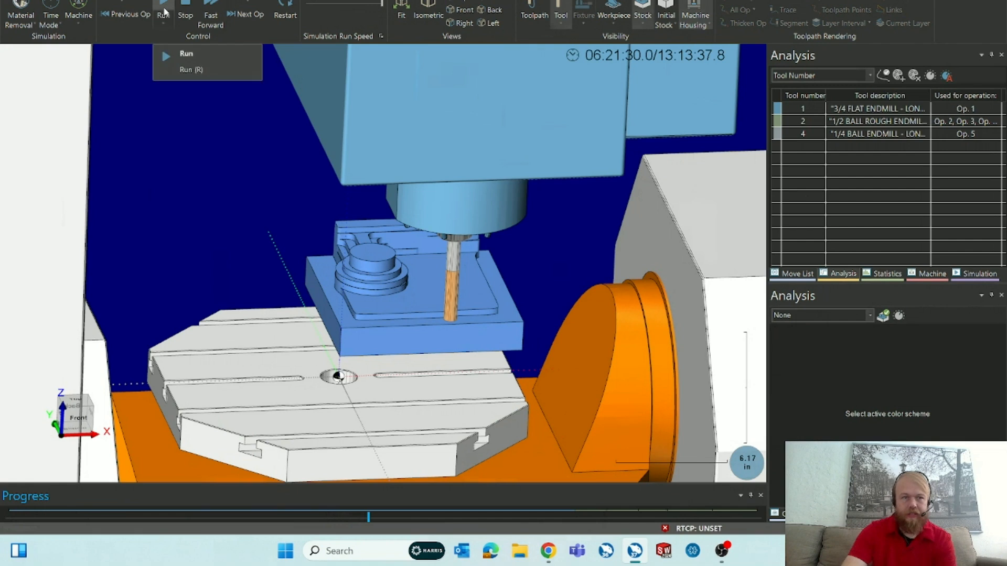
left_click(169, 54)
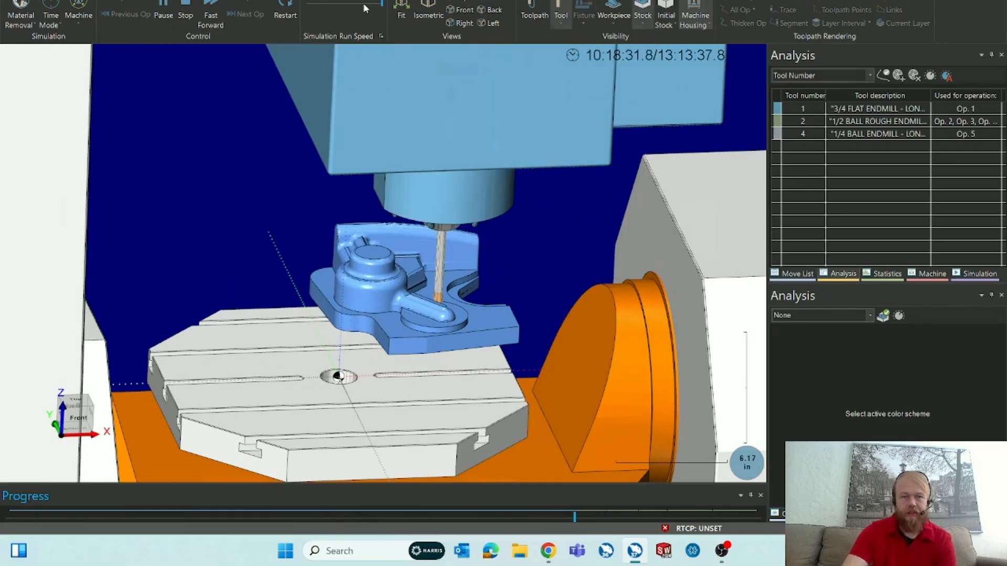
left_click(364, 5)
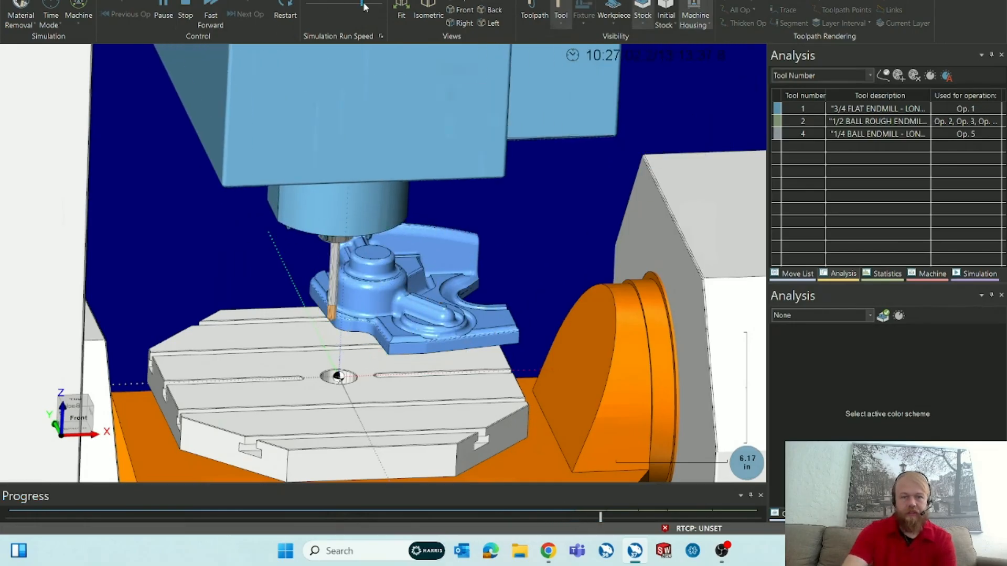
left_click(374, 4)
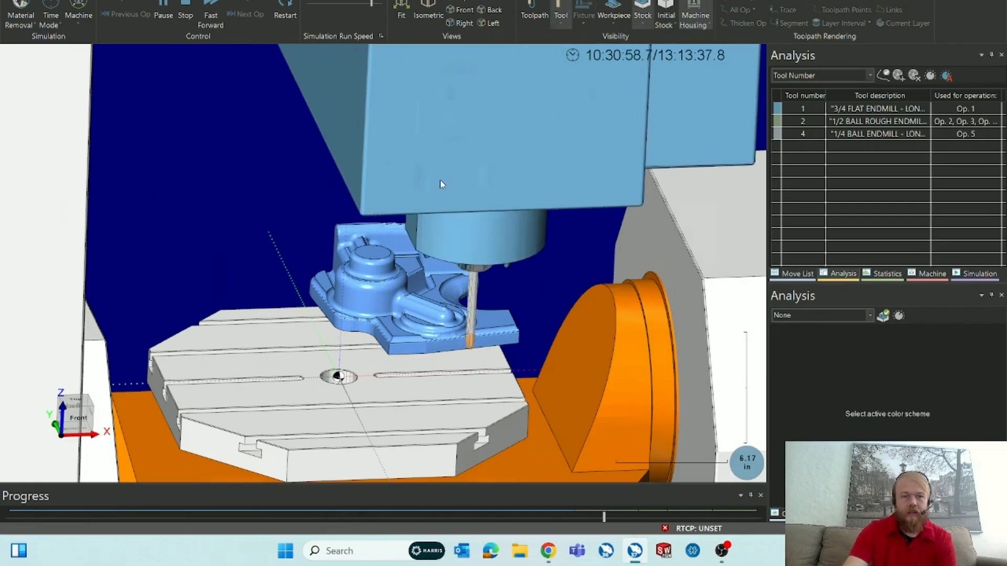
scroll(409, 260, "up", 4)
scroll(381, 287, "down", 5)
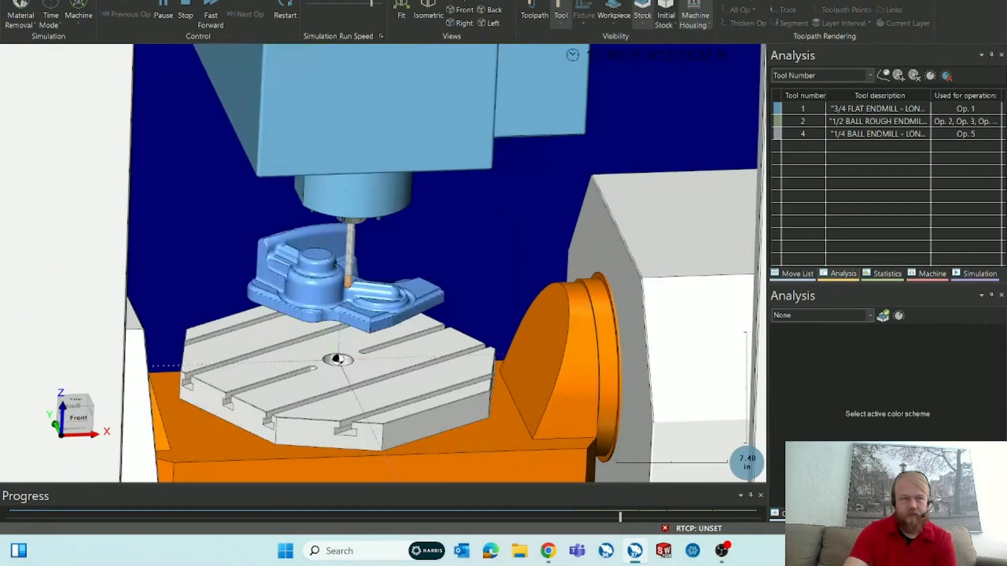
left_click(163, 6)
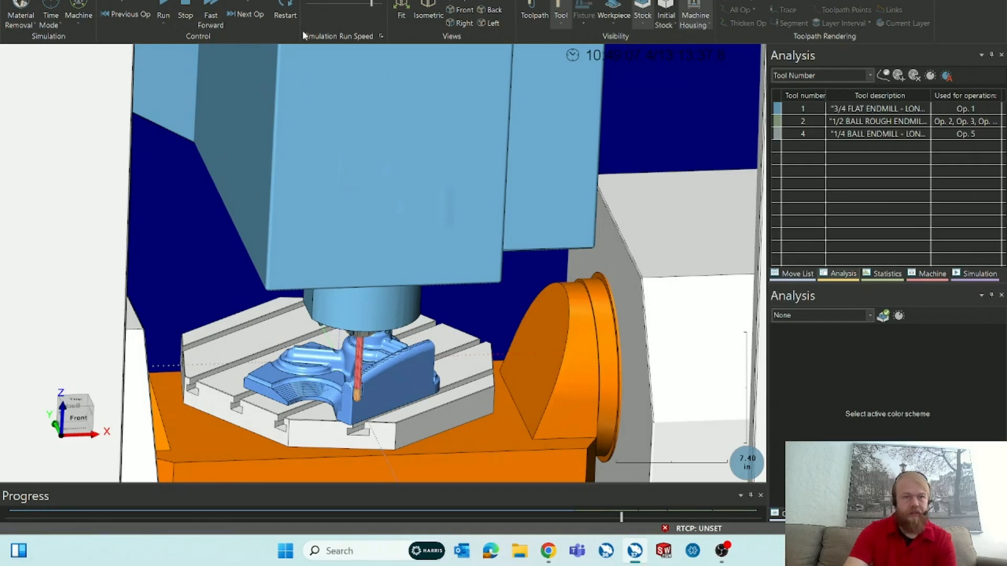
Restart the simulation and skip ahead by two operations to the Advanced Z Level Finish result.
left_click(287, 9)
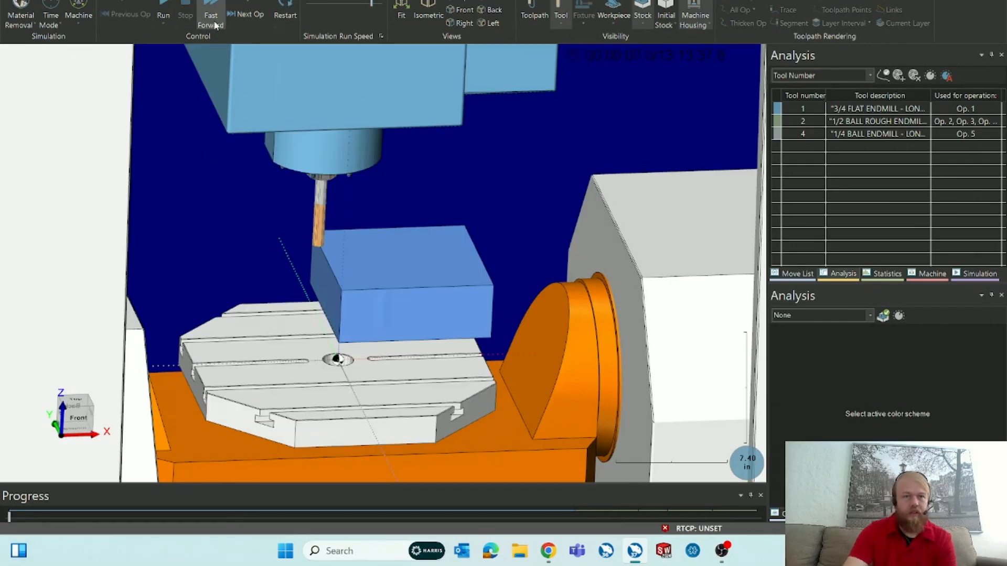
left_click(248, 15)
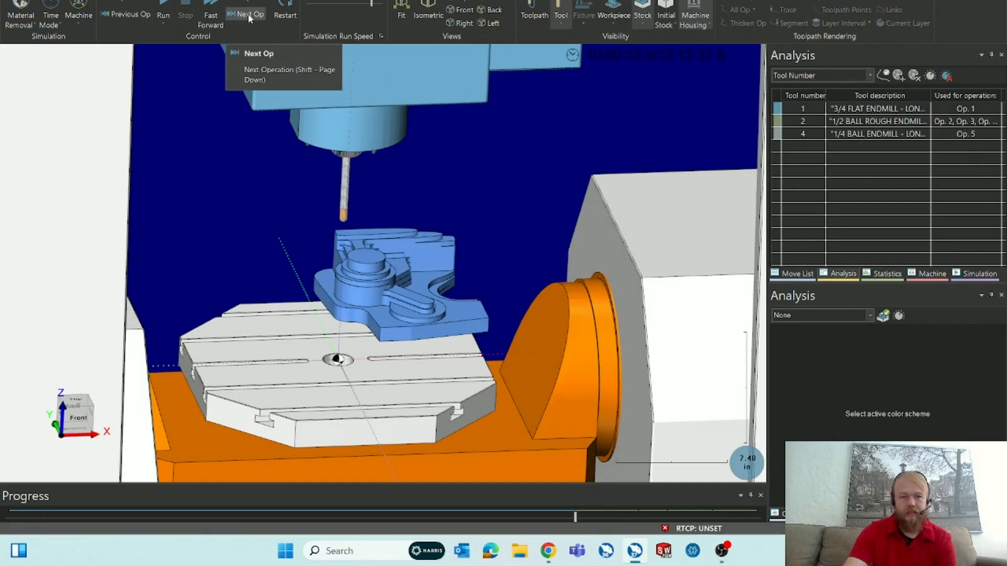
left_click(247, 15)
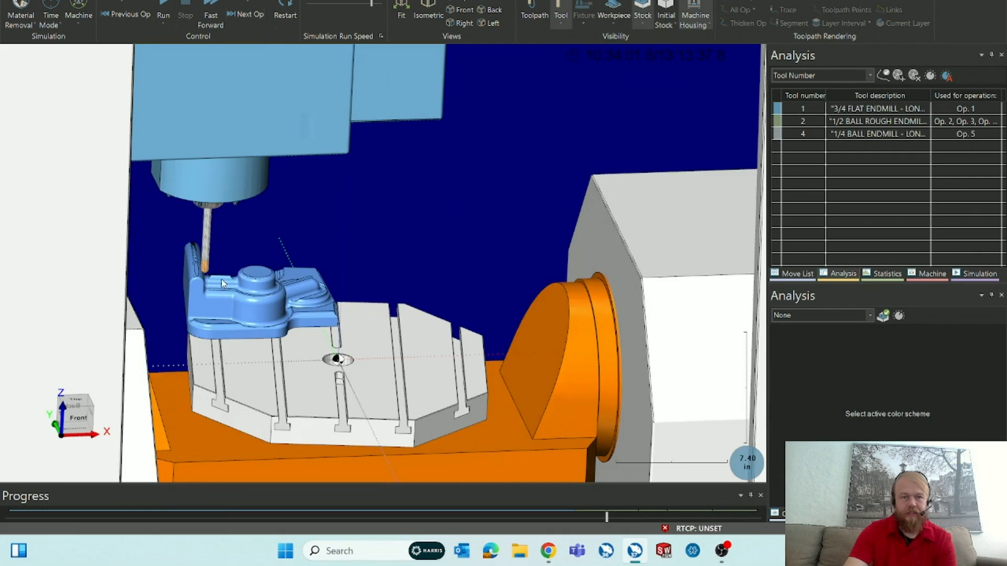
scroll(221, 279, "up", 5)
scroll(398, 285, "up", 3)
scroll(372, 284, "down", 2)
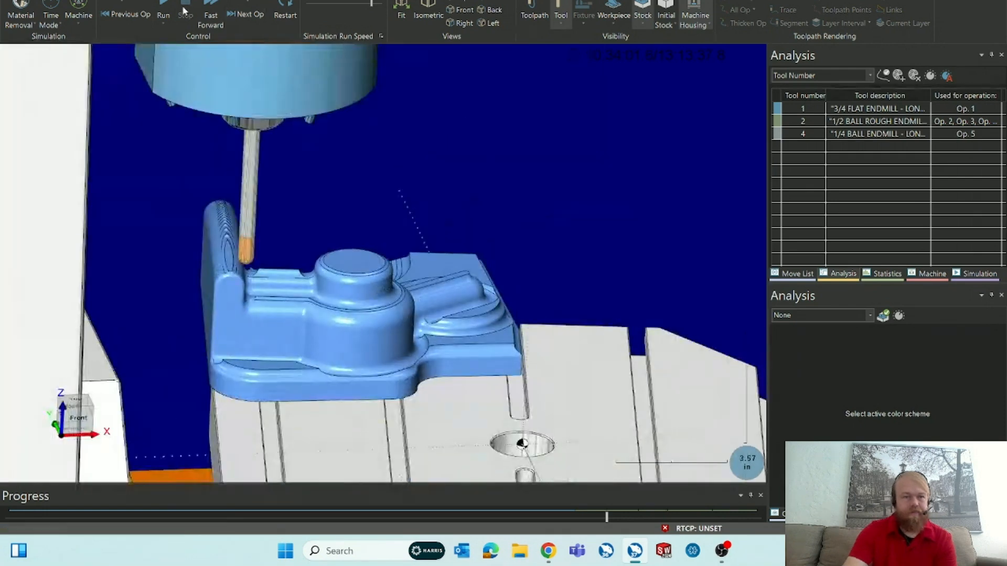
Show only the workpiece and stock with the tool, and examine the finished surfaces and the step marks on the curved areas.
left_click(84, 24)
left_click(95, 63)
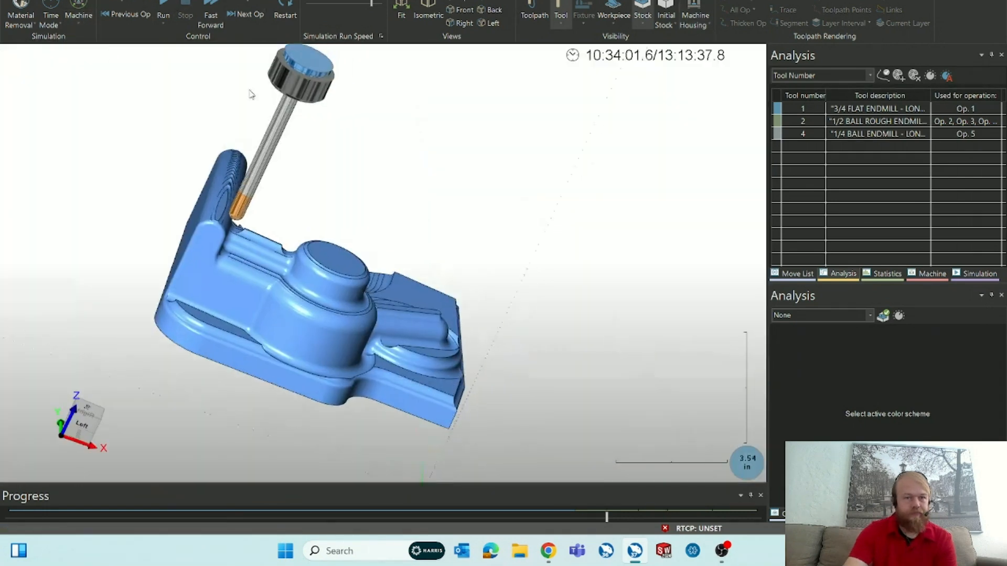
middle_click_drag(387, 272, 346, 265)
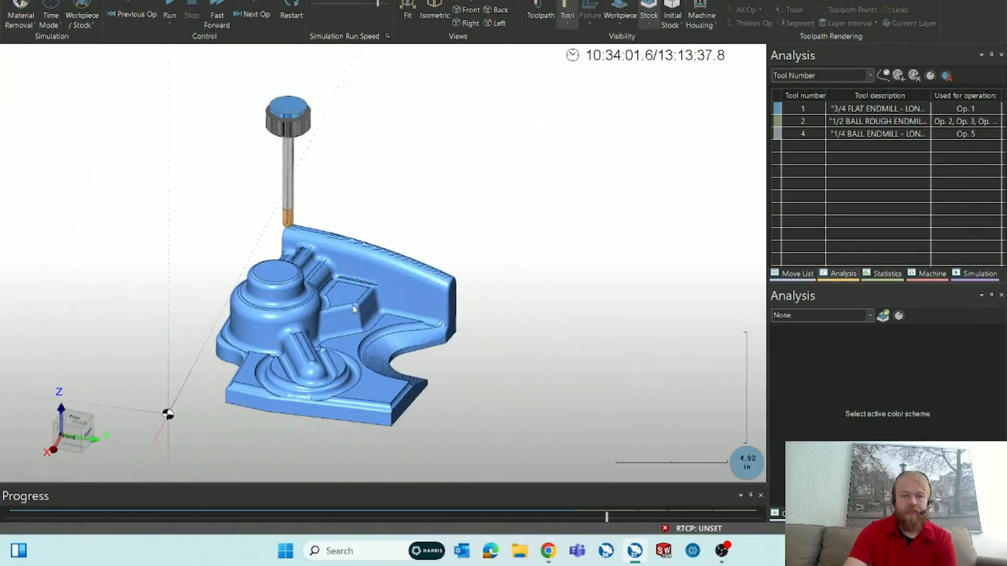
scroll(319, 404, "up", 3)
scroll(417, 371, "up", 4)
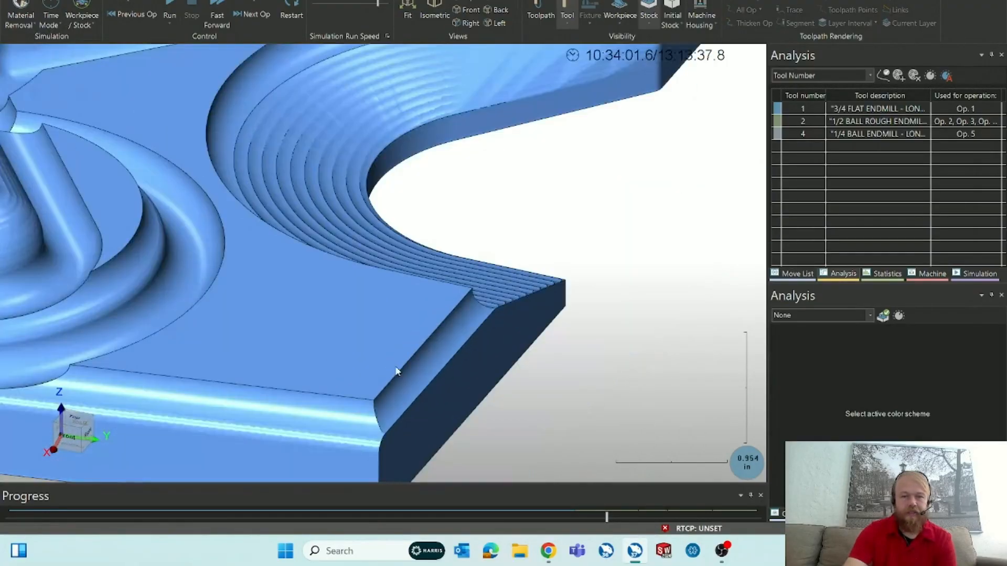
scroll(441, 347, "down", 5)
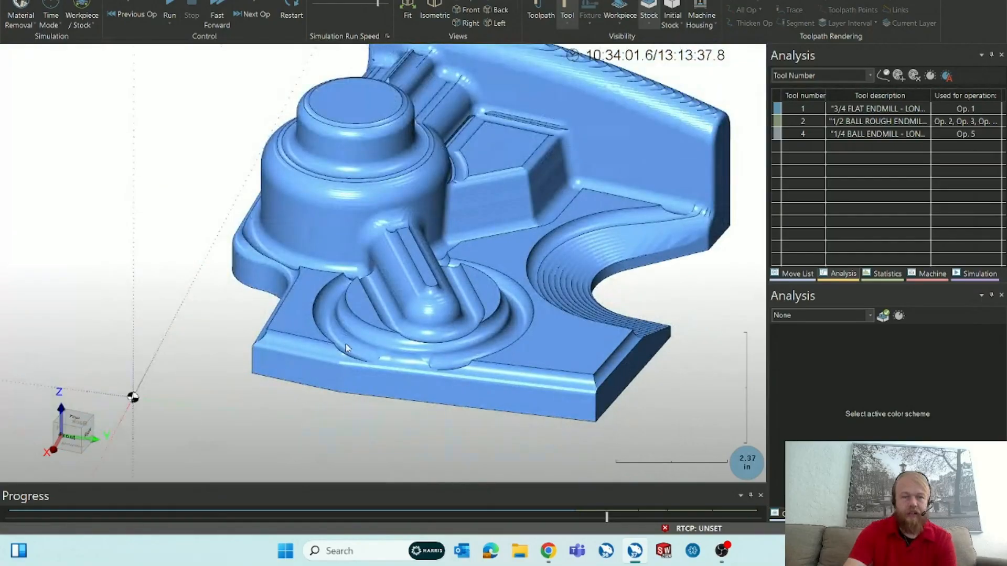
scroll(260, 331, "up", 4)
scroll(297, 366, "down", 4)
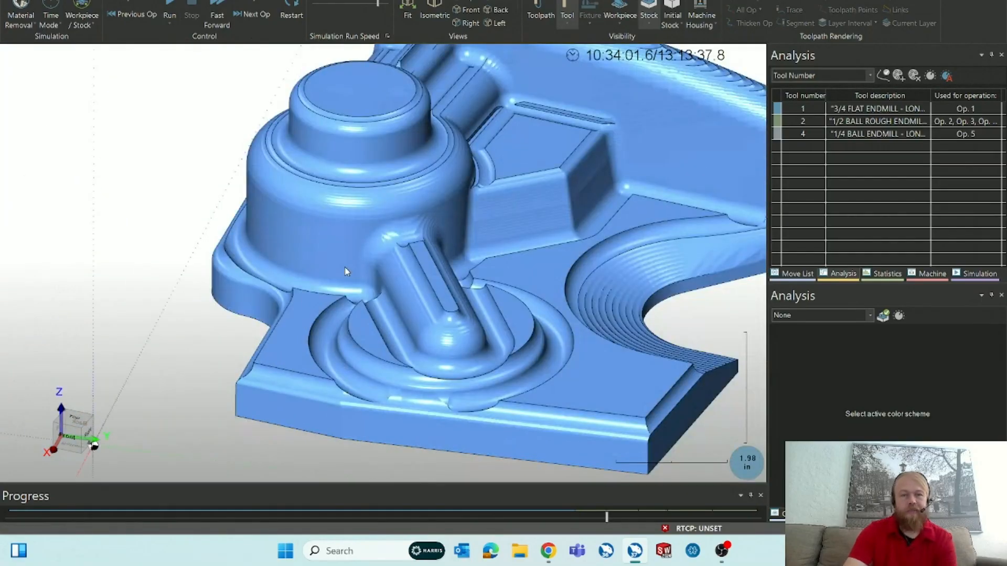
scroll(546, 199, "down", 4)
scroll(589, 164, "up", 3)
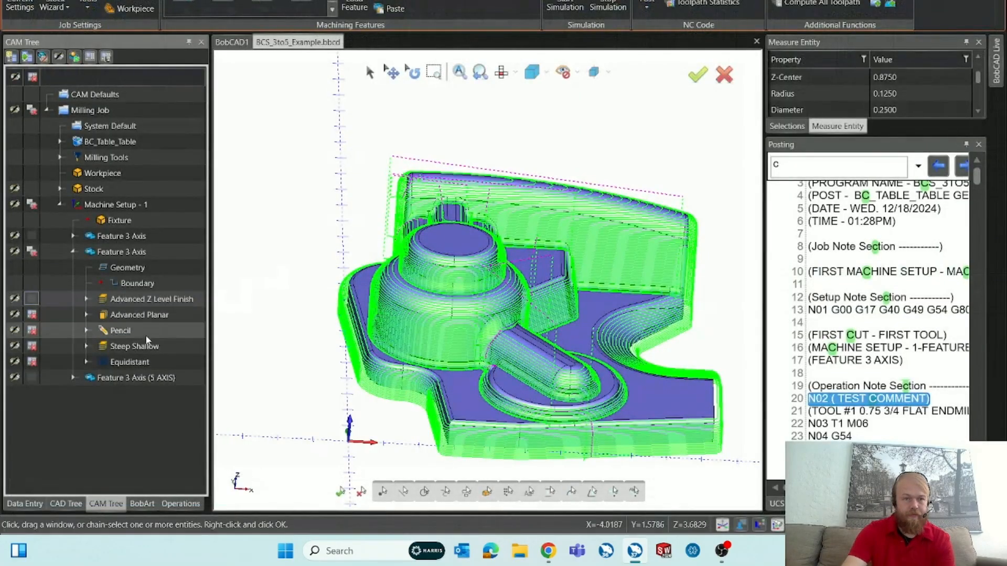
Open the Steep Shallow operation's settings and review its tool data and feeds, continuing to the cut pattern options.
double_click(145, 345)
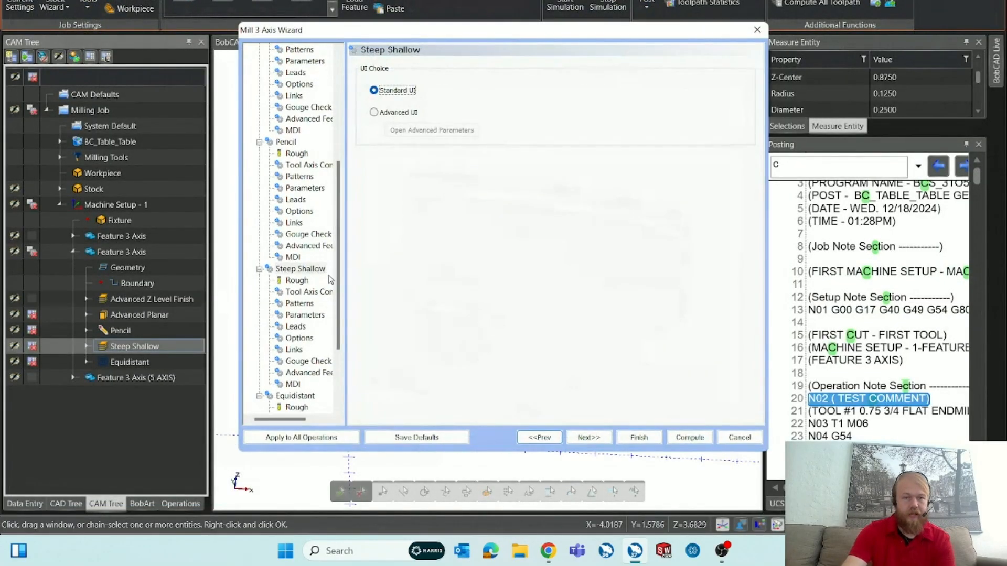
left_click(295, 281)
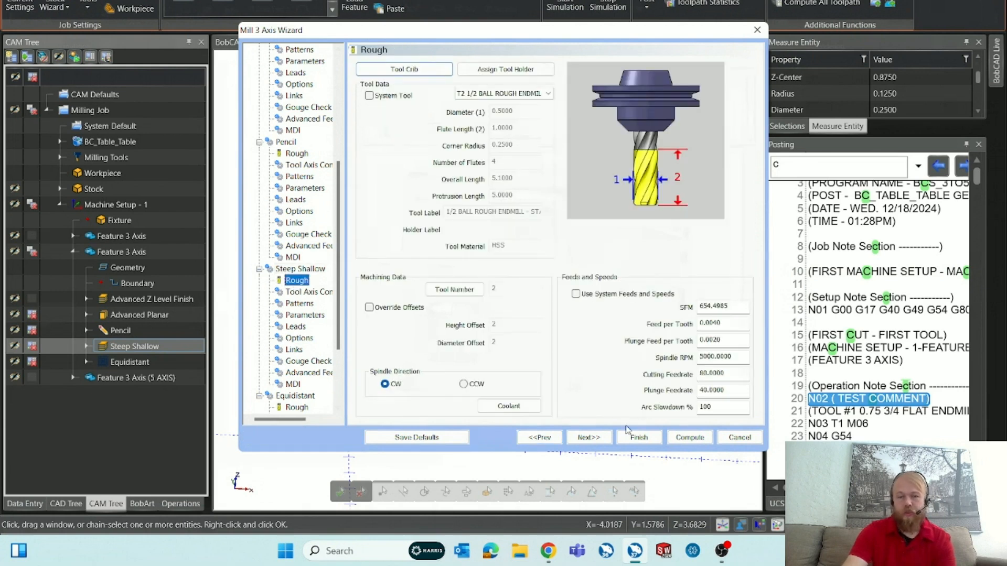
left_click(603, 441)
left_click(602, 441)
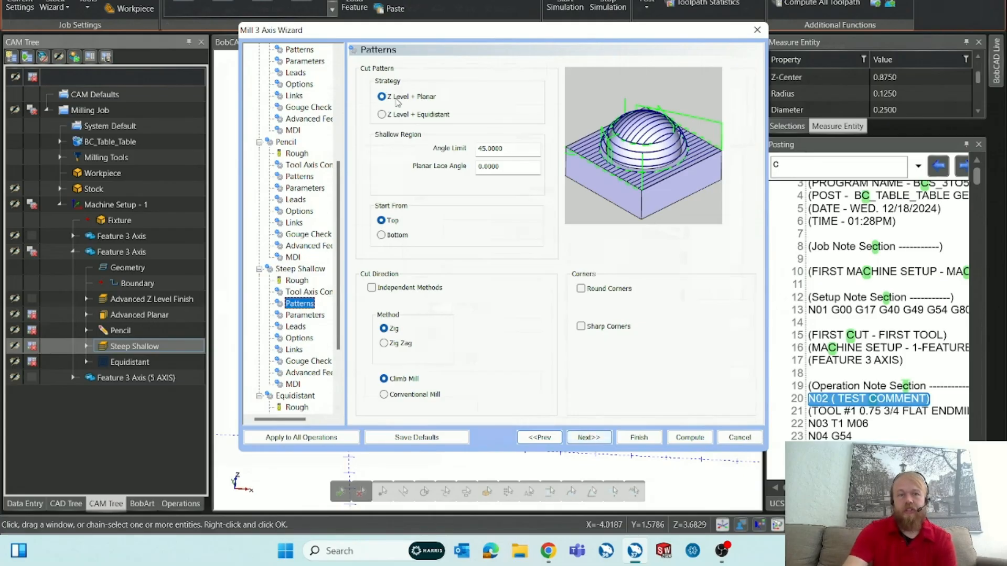
Compare the Z Level + Planar and Z Level + Equidistant strategies for Steep Shallow, leaving Z Level + Planar selected.
left_click(398, 98)
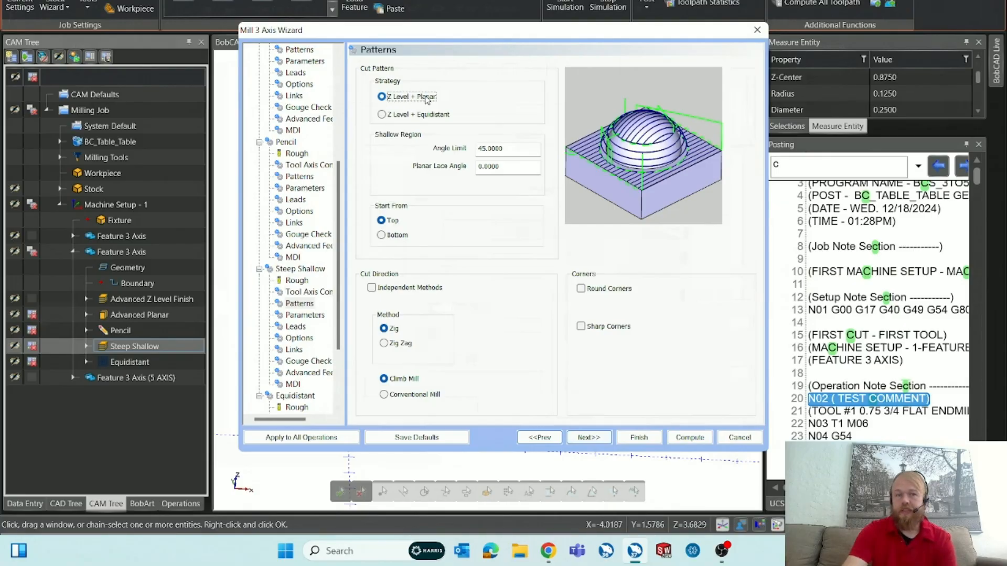
left_click(401, 116)
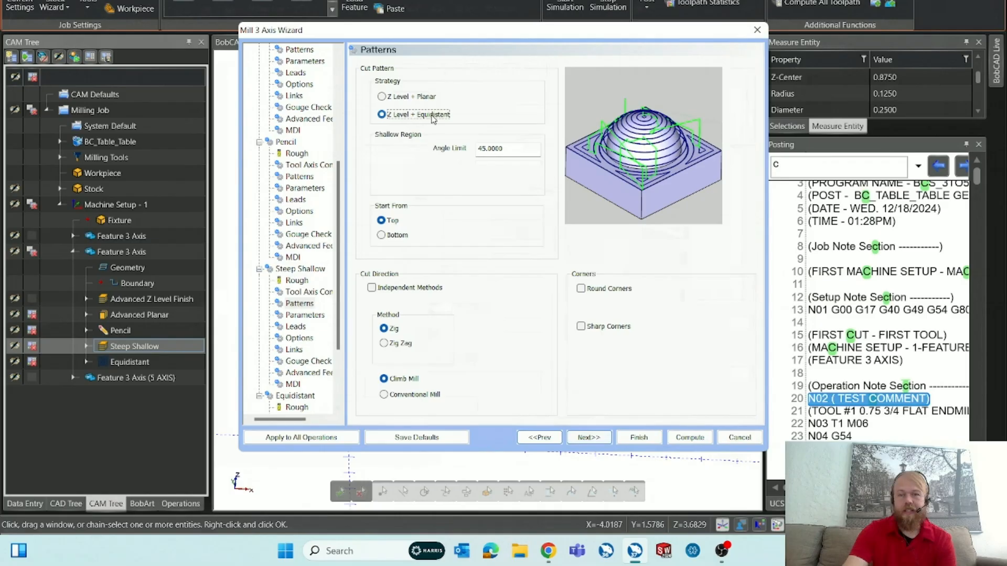
left_click(412, 98)
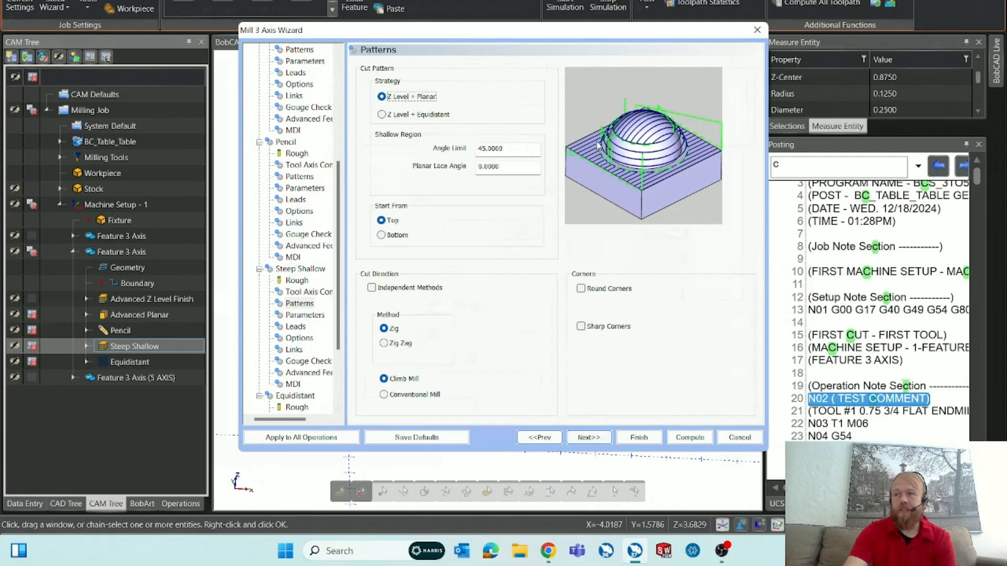
left_click(401, 115)
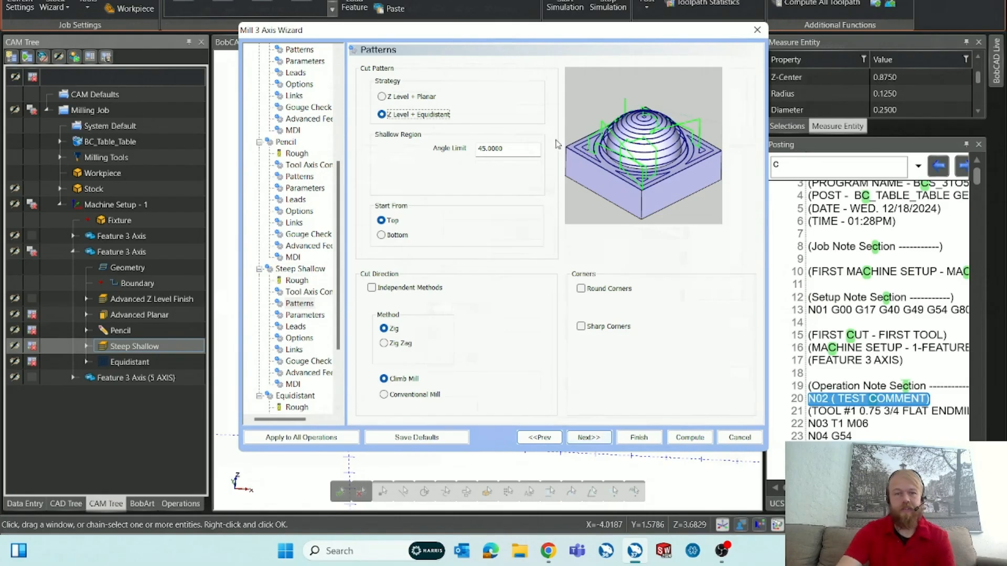
left_click(421, 98)
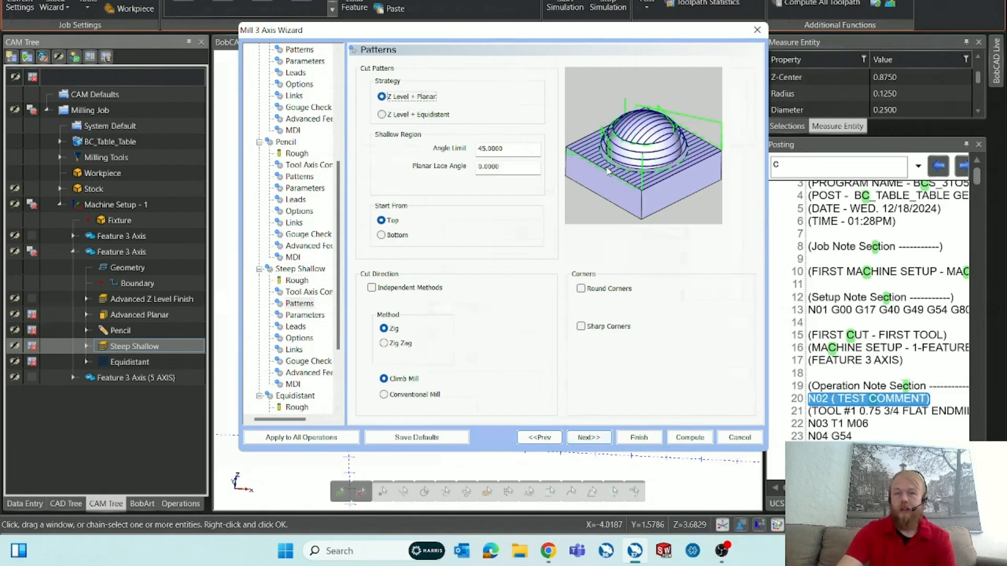
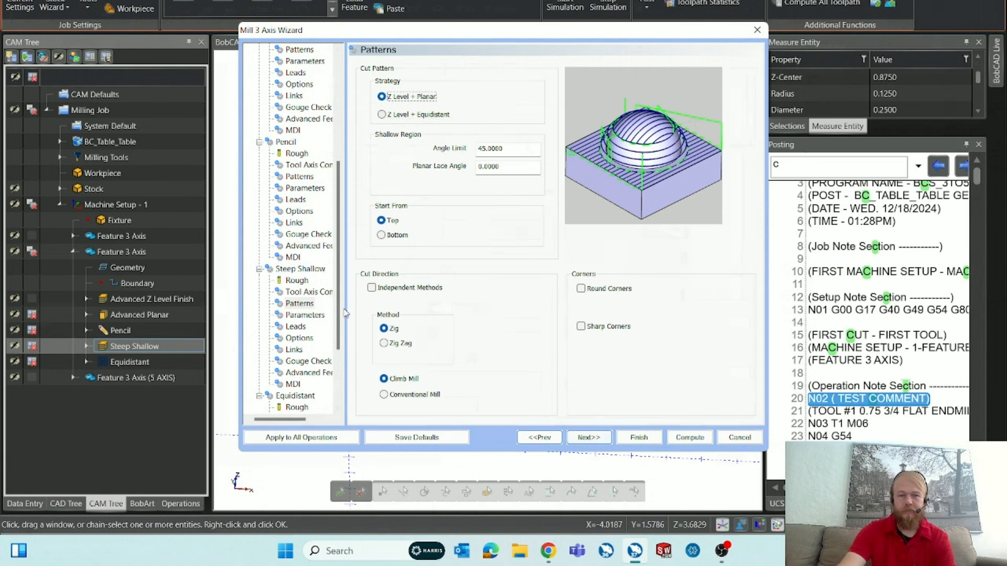
Review the Steep Shallow parameters, examining the depth of cut for steep areas and the stepover for shallow areas.
left_click(598, 437)
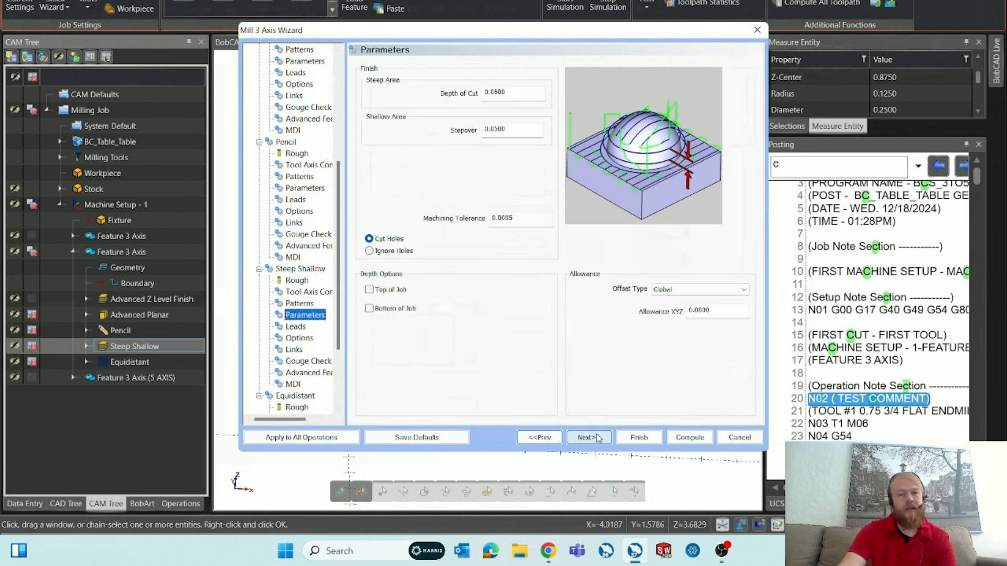
left_click(530, 94)
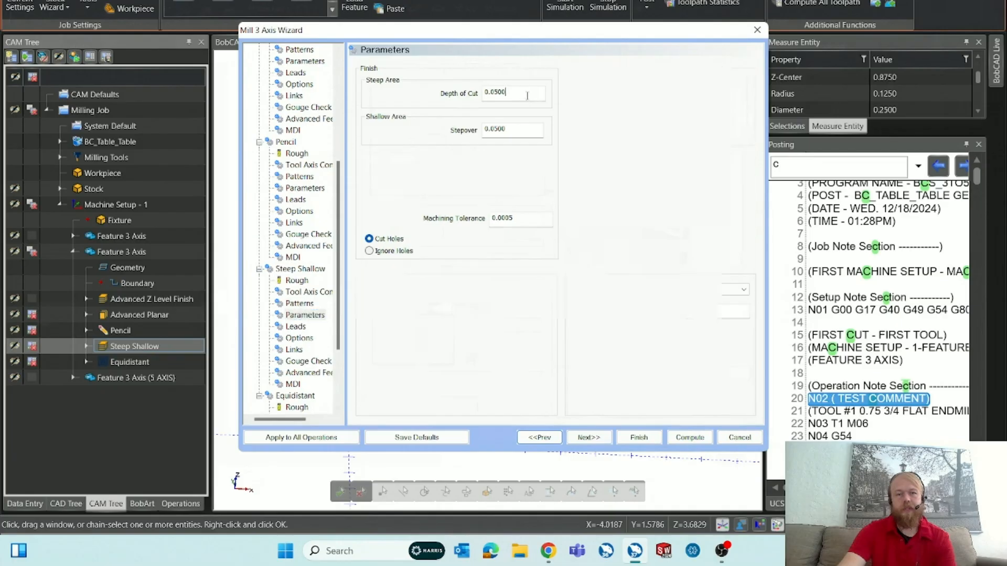
left_click(528, 129)
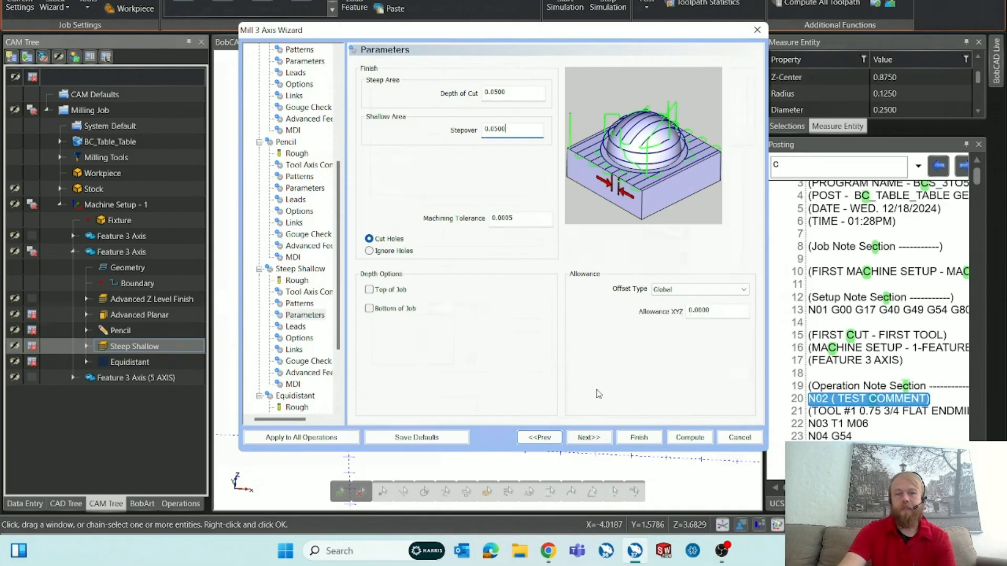
Review the Steep Shallow leads, options, links, gouge check, advanced feedrates and MDI settings, and finish the wizard.
left_click(601, 437)
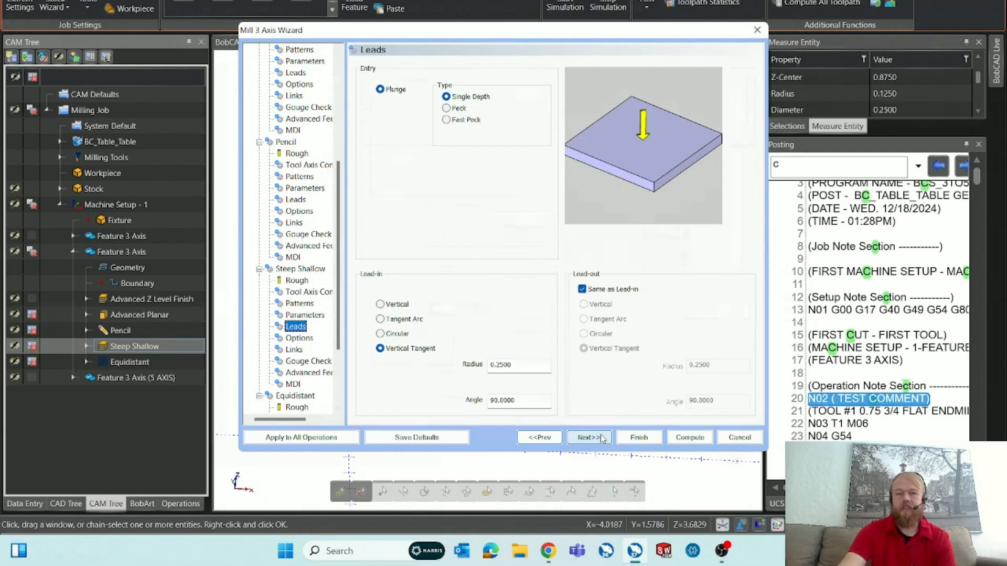
left_click(601, 437)
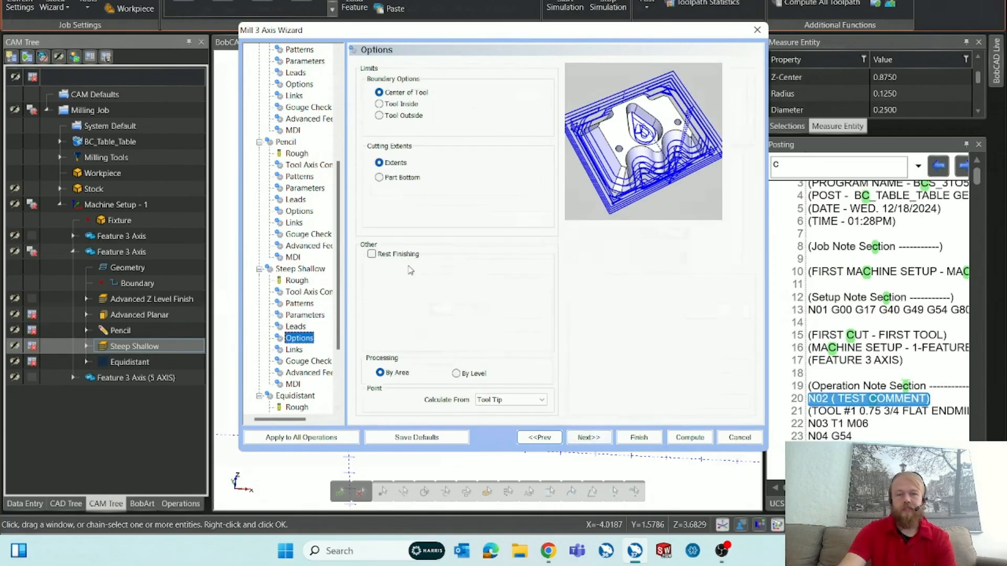
left_click(588, 436)
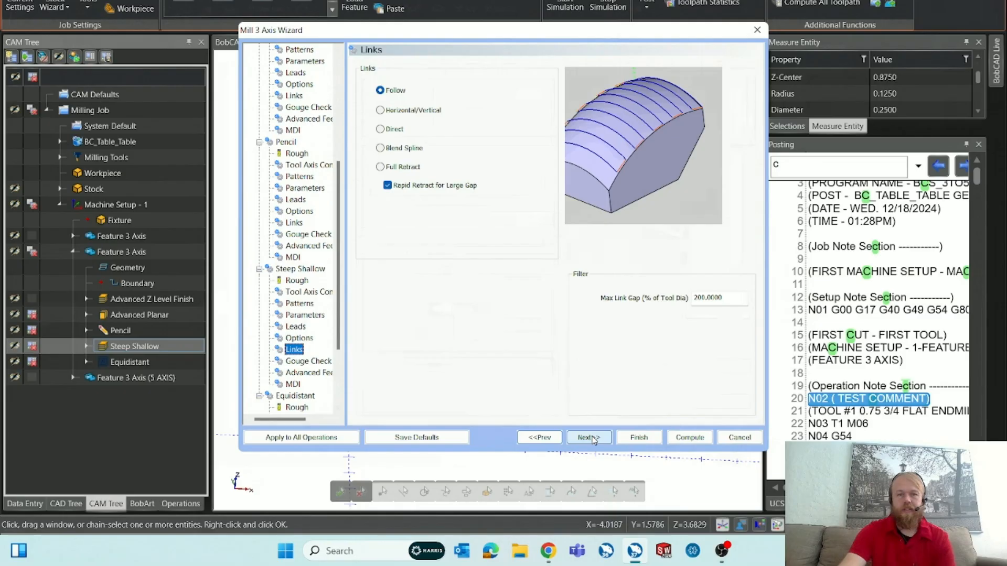
left_click(588, 437)
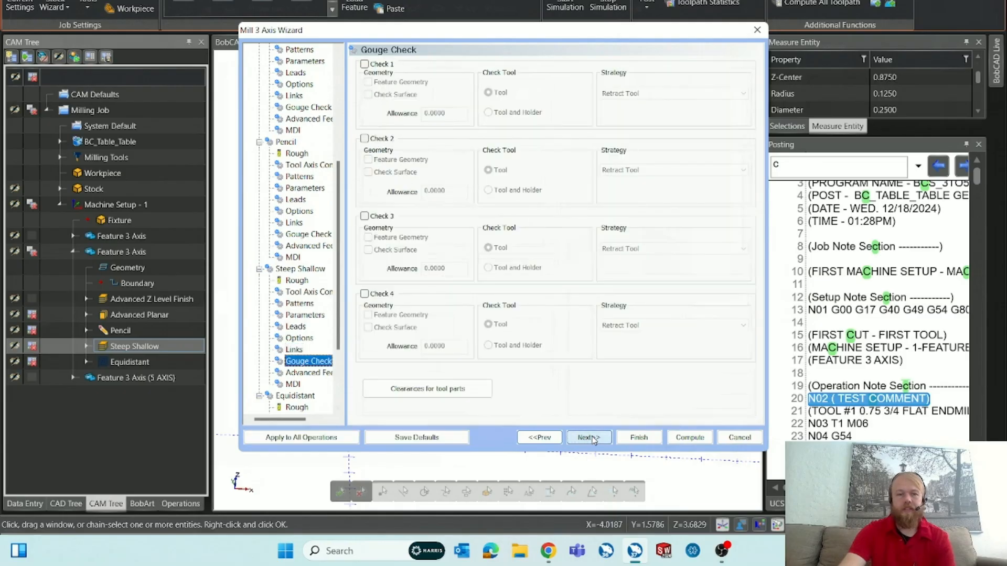
left_click(588, 438)
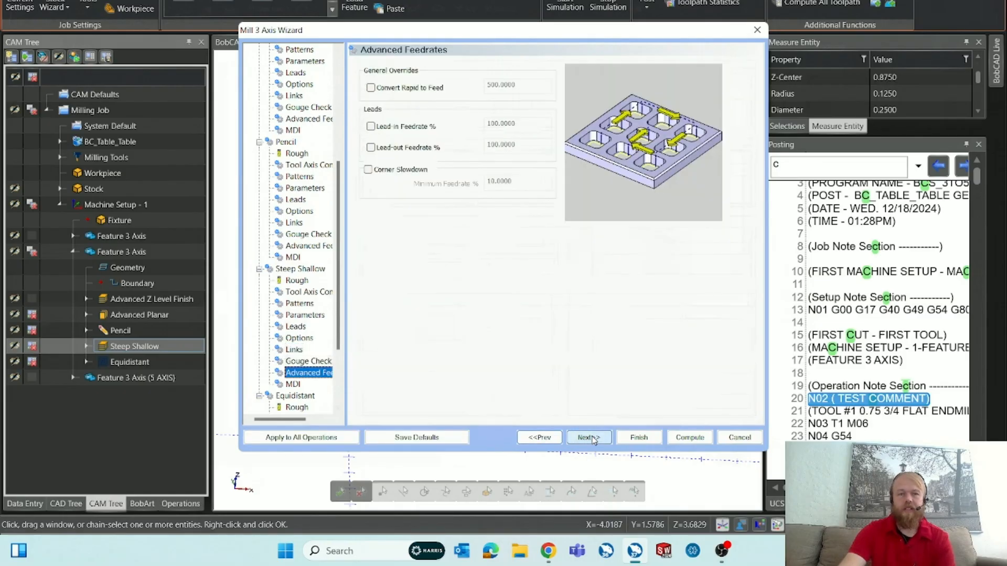
left_click(588, 437)
left_click(637, 438)
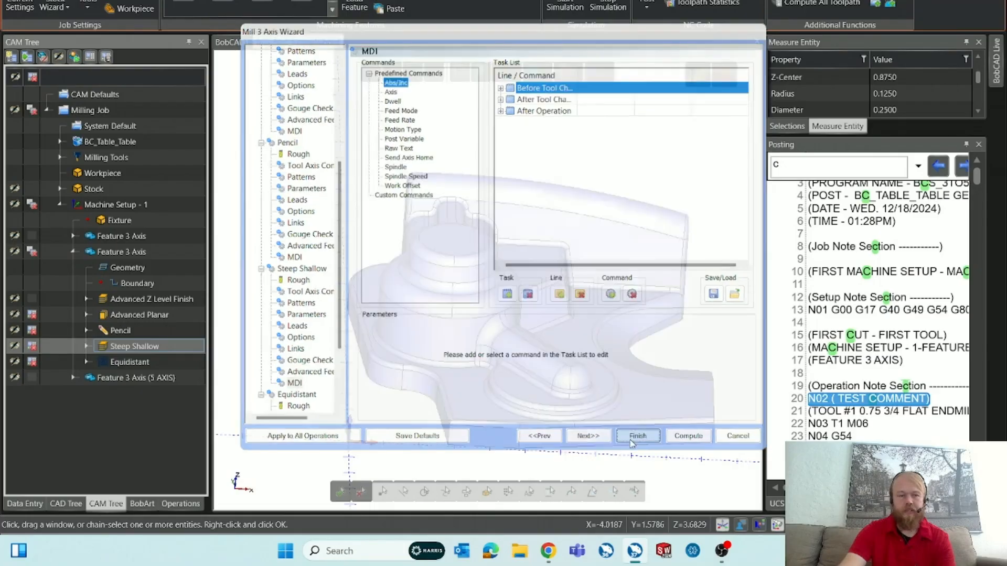
Turn posting off for Feature 3 Axis (5 AXIS) and Advanced Z Level Finish, turn it on for Steep Shallow, and display the Steep Shallow toolpath.
left_click(32, 378)
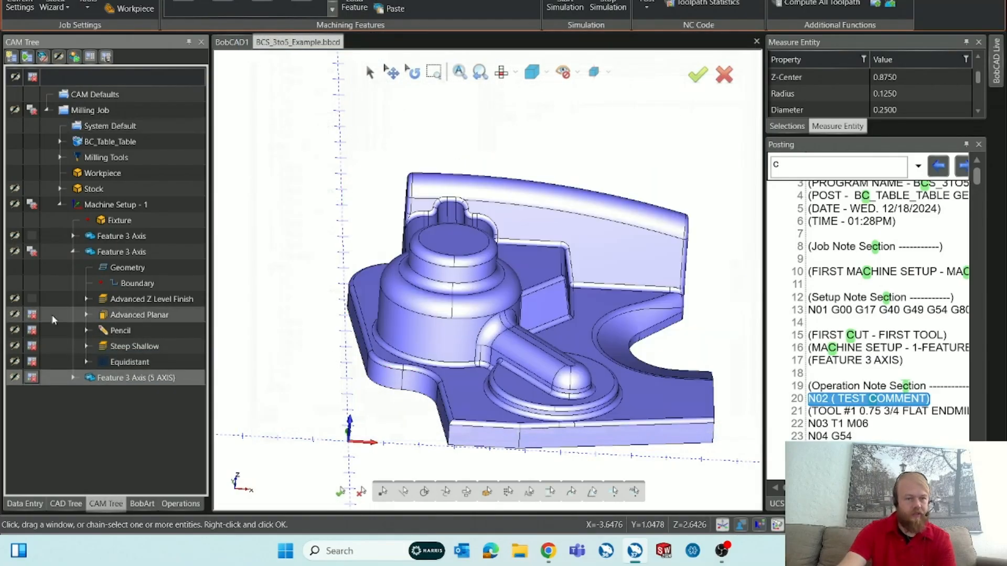
left_click(32, 347)
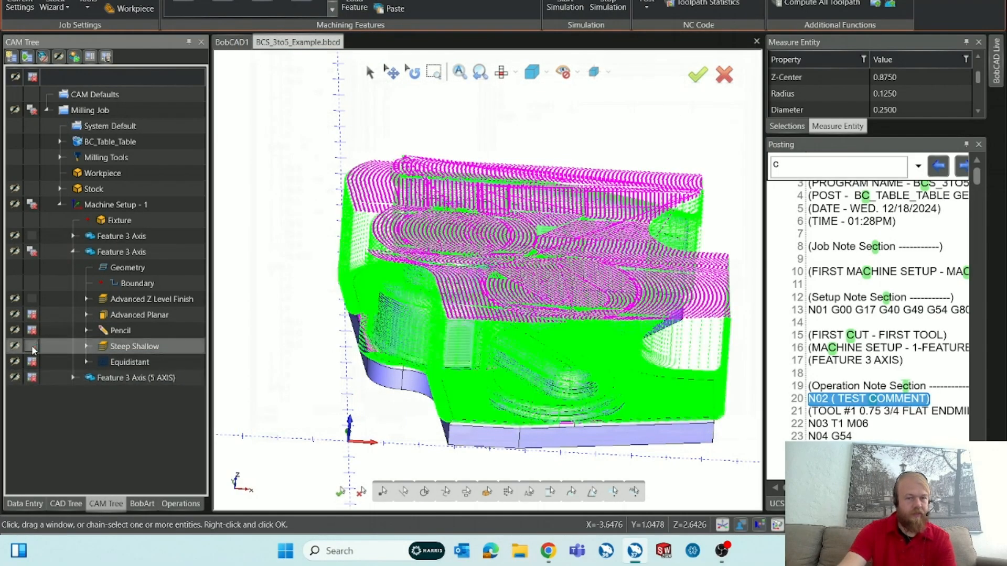
left_click(33, 300)
left_click(106, 344)
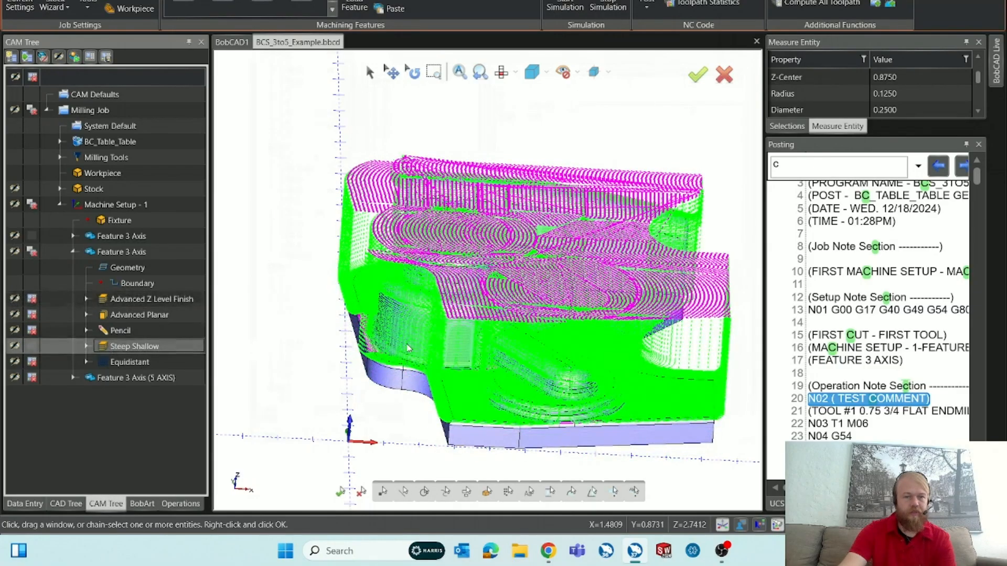
Turn posting on for the Pencil operation and examine its toolpath along the part's inside corners and fillets.
left_click(34, 331)
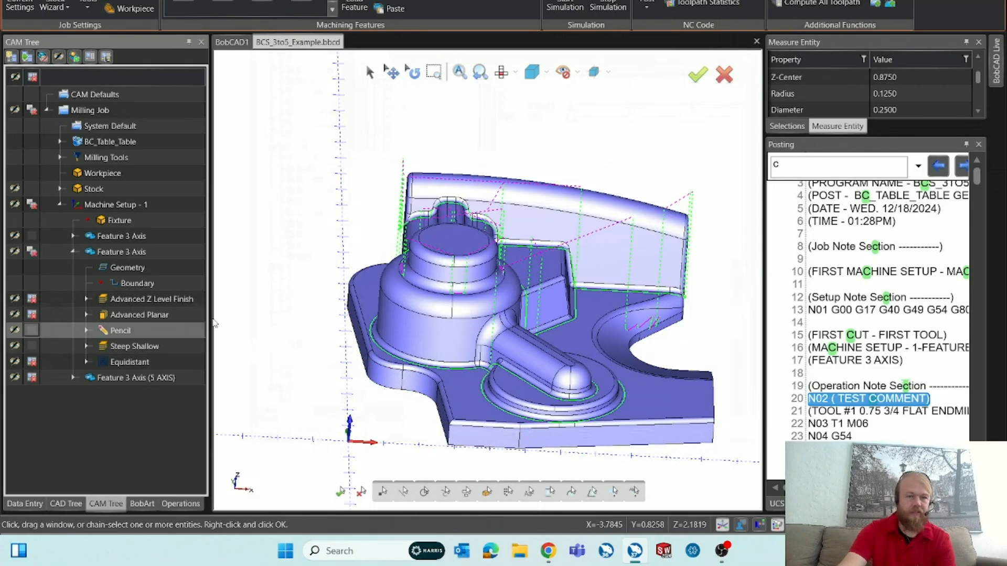
mouse_move(595, 348)
middle_mouse_down()
mouse_move(552, 357)
mouse_move(585, 350)
middle_mouse_up()
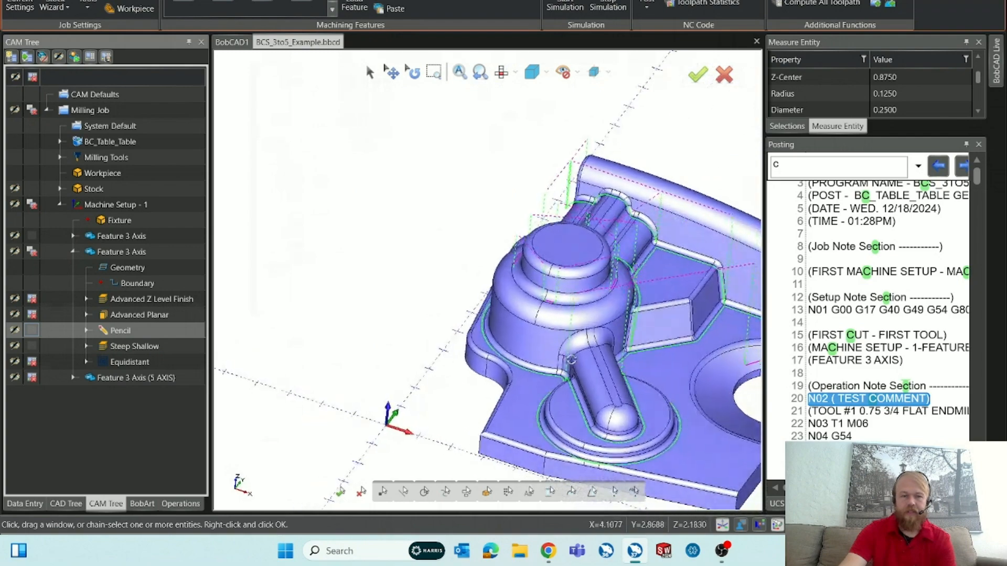
scroll(590, 347, "down", 3)
scroll(703, 342, "up", 8)
scroll(703, 342, "down", 5)
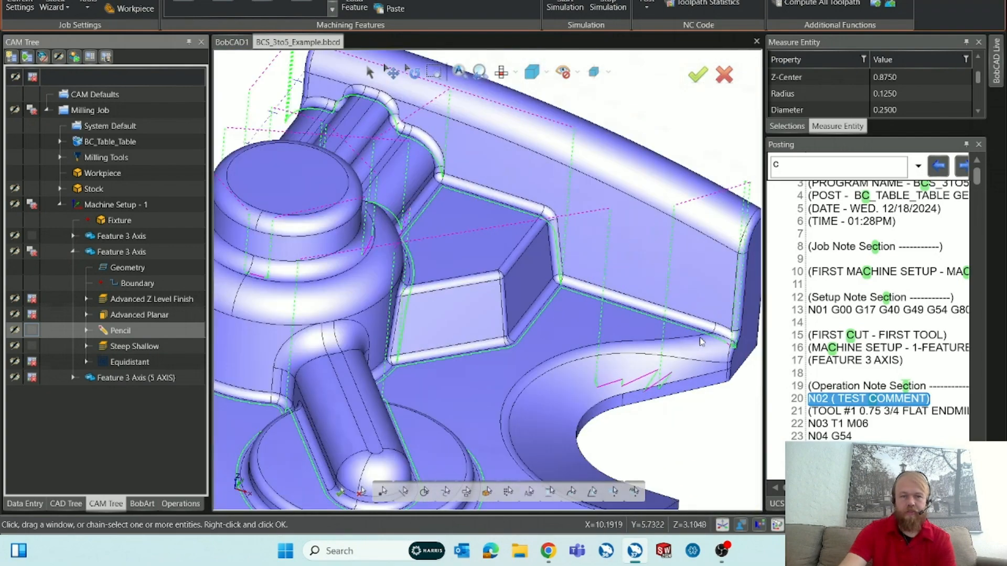
scroll(440, 178, "down", 2)
scroll(440, 179, "up", 4)
scroll(439, 180, "up", 4)
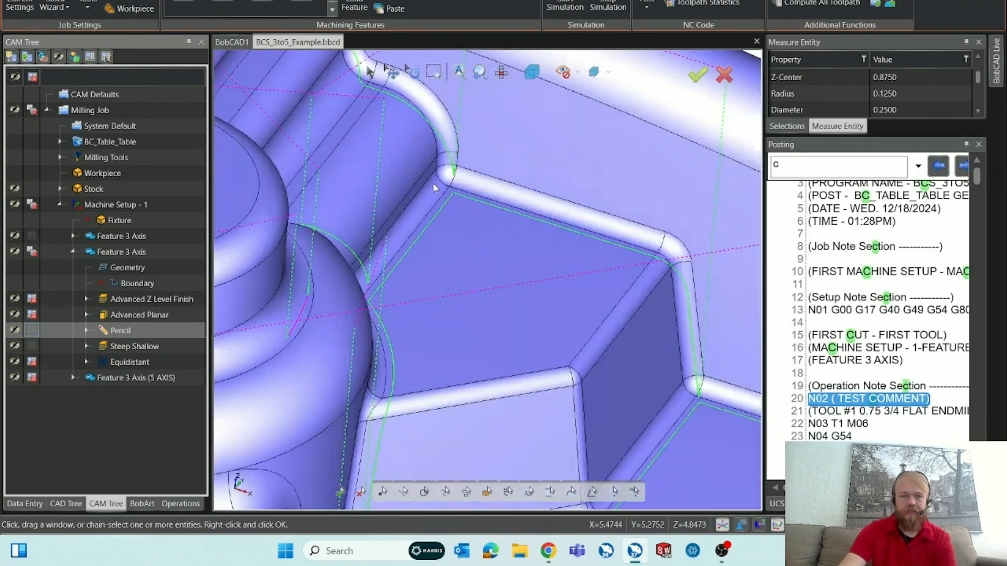
Open the Pencil operation's settings and review its tool data and feeds and speeds.
double_click(147, 329)
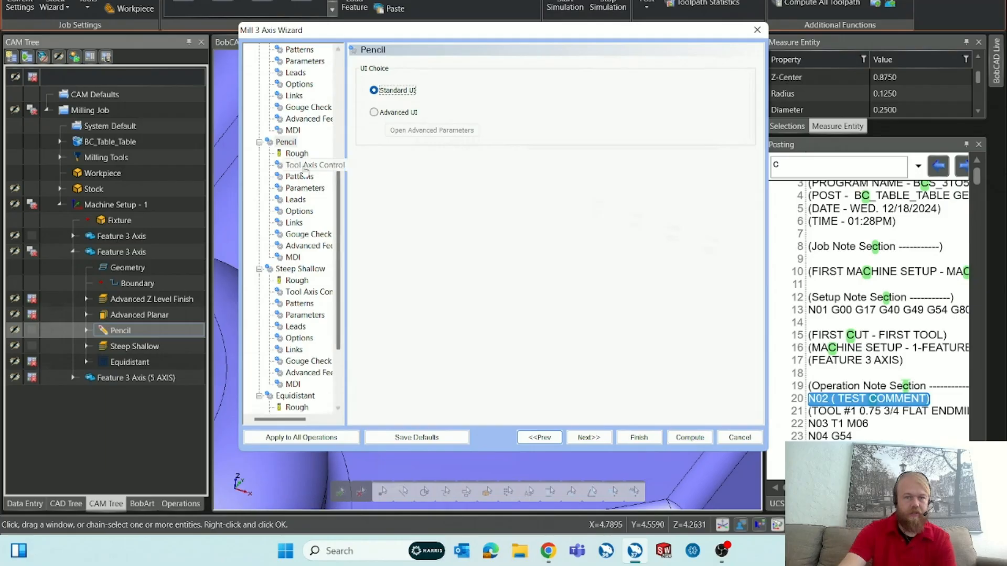
left_click(297, 153)
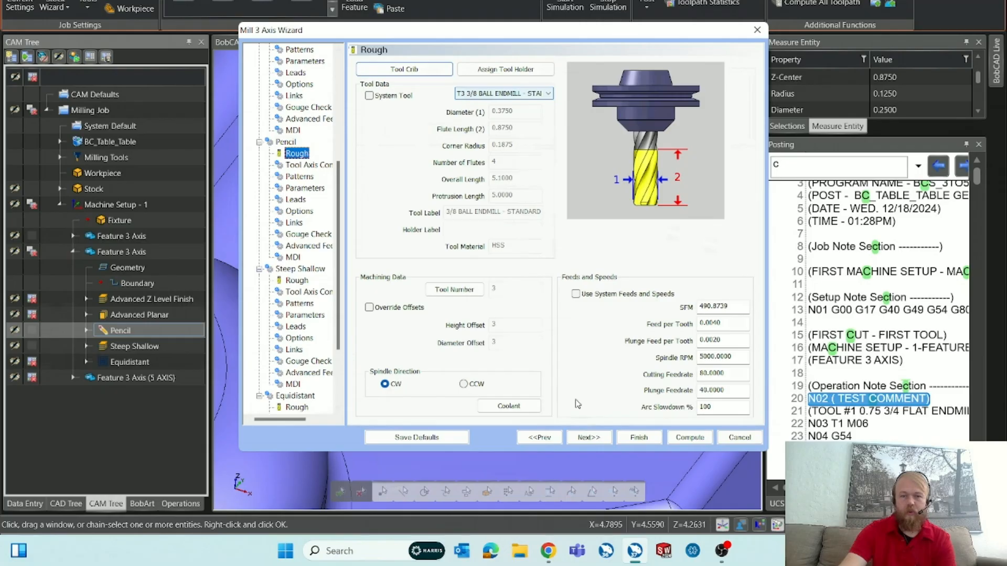
Finish the Pencil operation's settings and advance the machining simulation through all operations to the end.
left_click(638, 437)
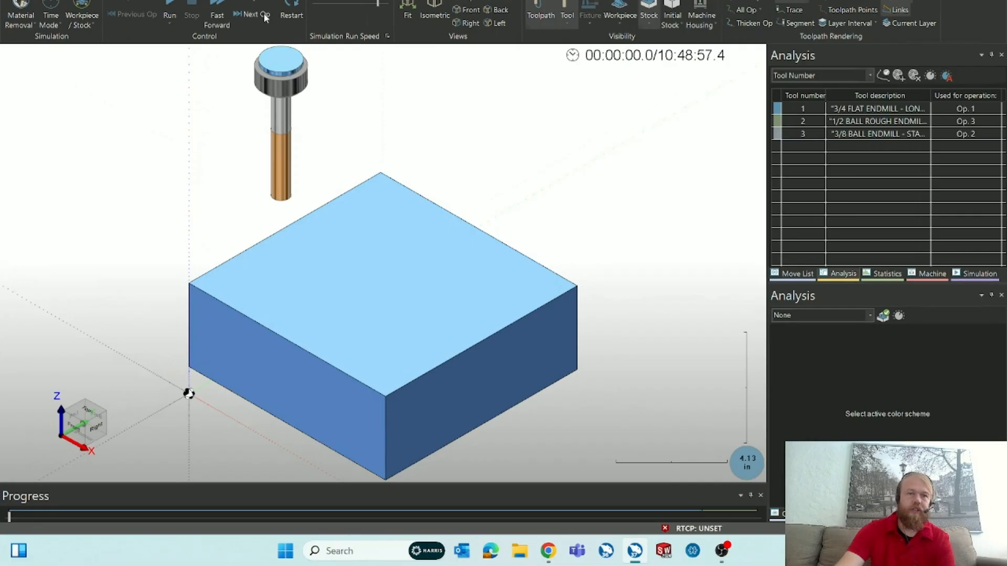
left_click(252, 15)
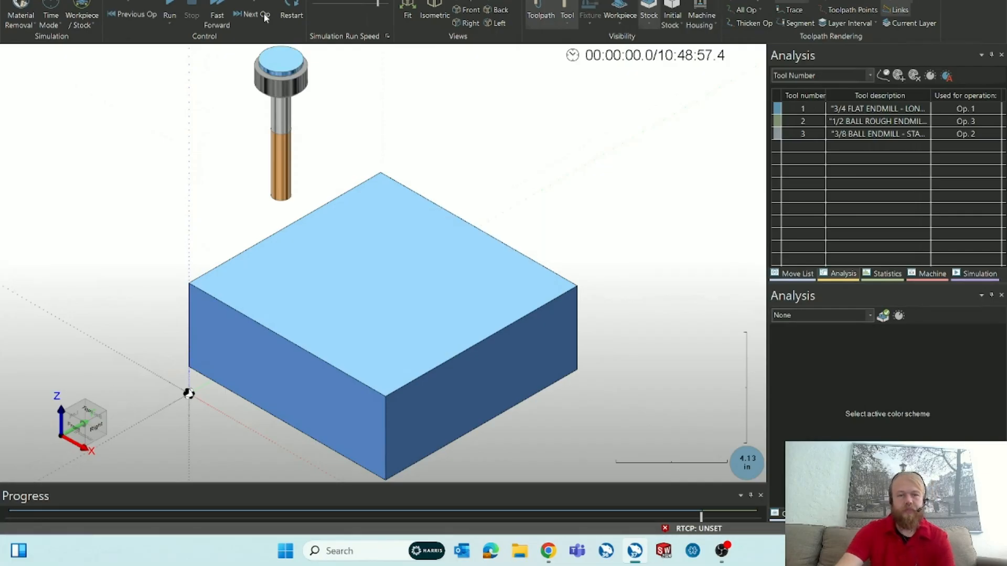
left_click(265, 17)
left_click(265, 17)
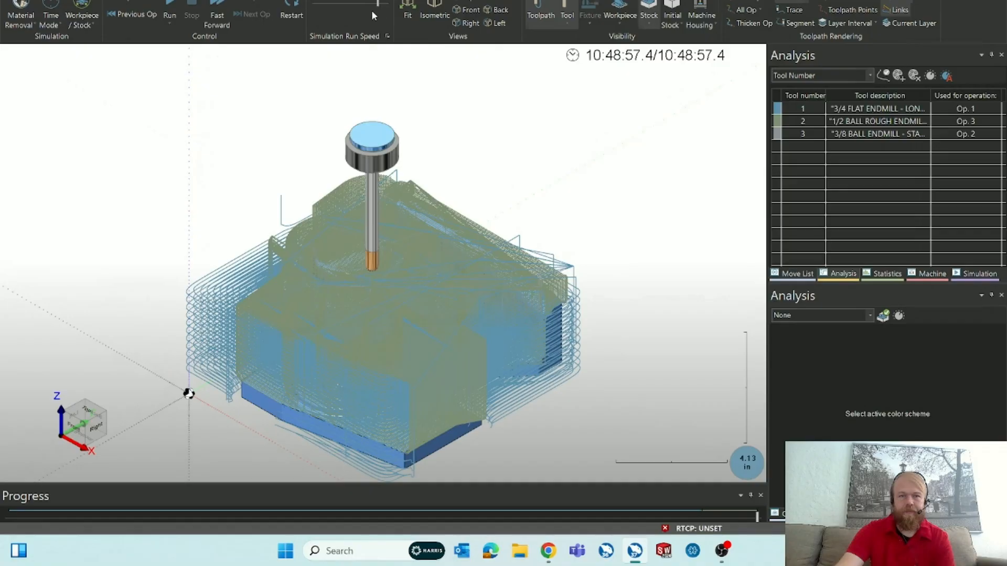
Hide the toolpath and examine the simulated stock's surface finish around the boss, the rounded rib and the base's flat areas.
left_click(540, 13)
mouse_move(472, 249)
middle_mouse_down()
mouse_move(461, 283)
mouse_move(465, 275)
middle_mouse_up()
scroll(387, 287, "up", 3)
scroll(387, 287, "up", 5)
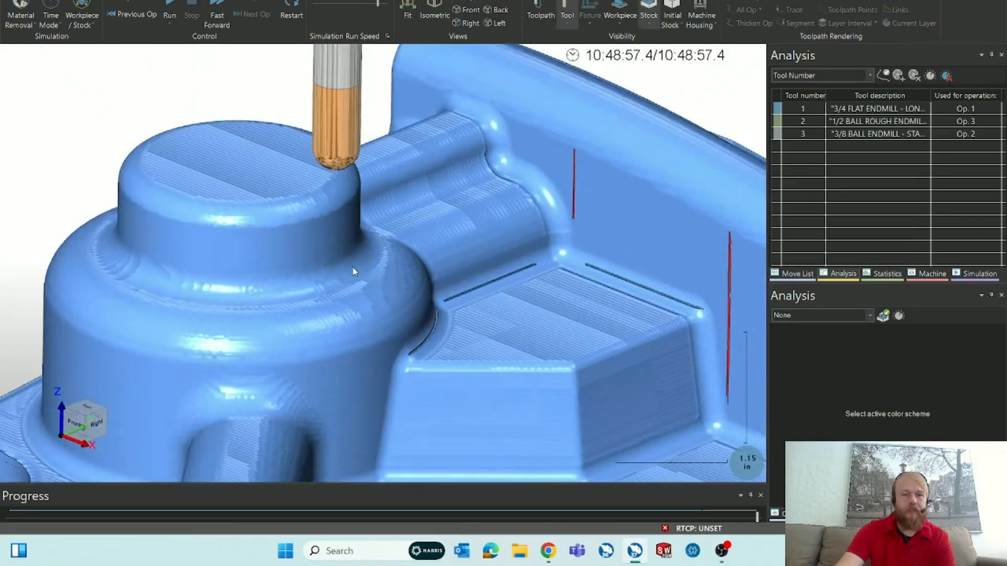
scroll(372, 269, "down", 4)
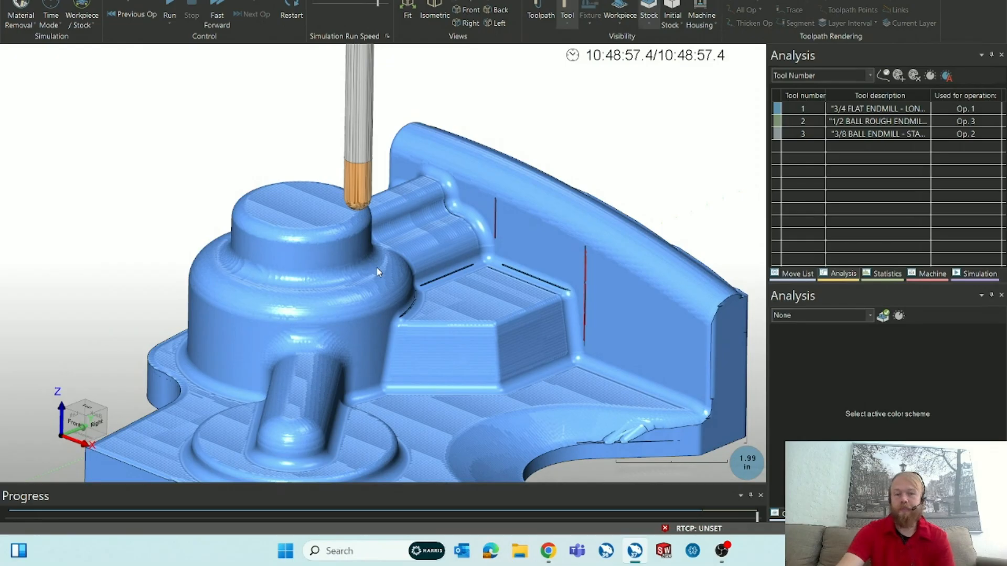
scroll(213, 355, "down", 3)
scroll(160, 417, "up", 5)
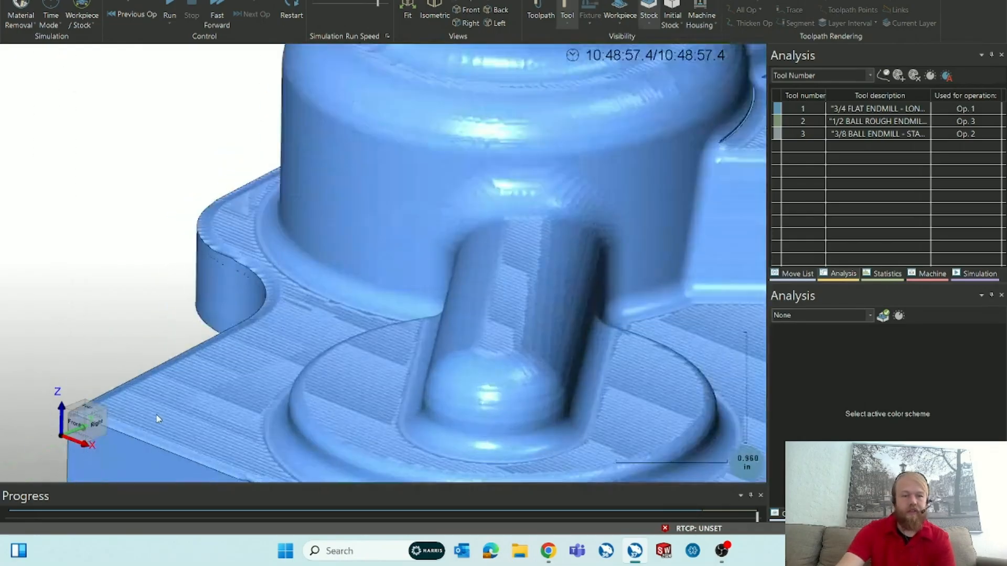
scroll(160, 417, "up", 4)
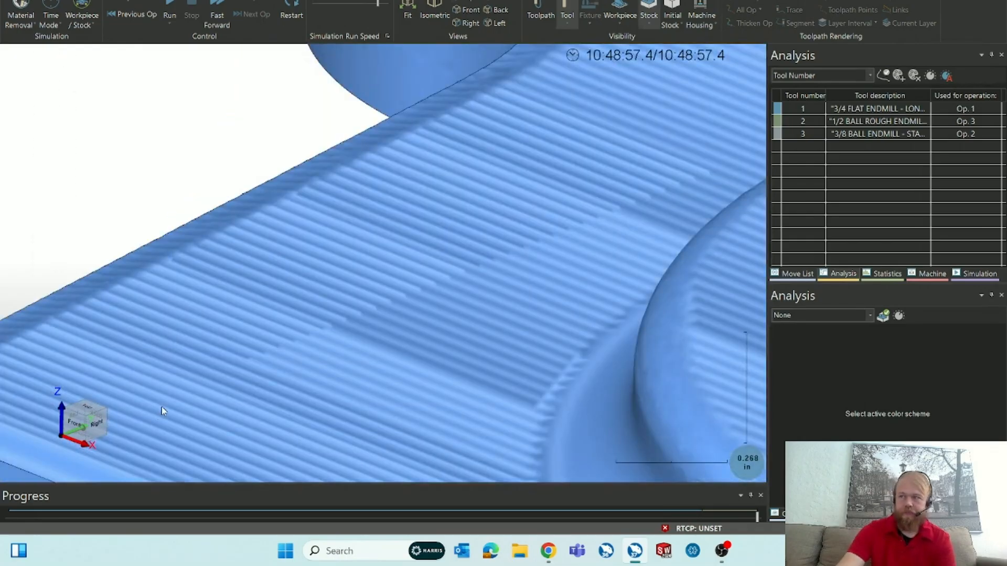
scroll(160, 414, "down", 6)
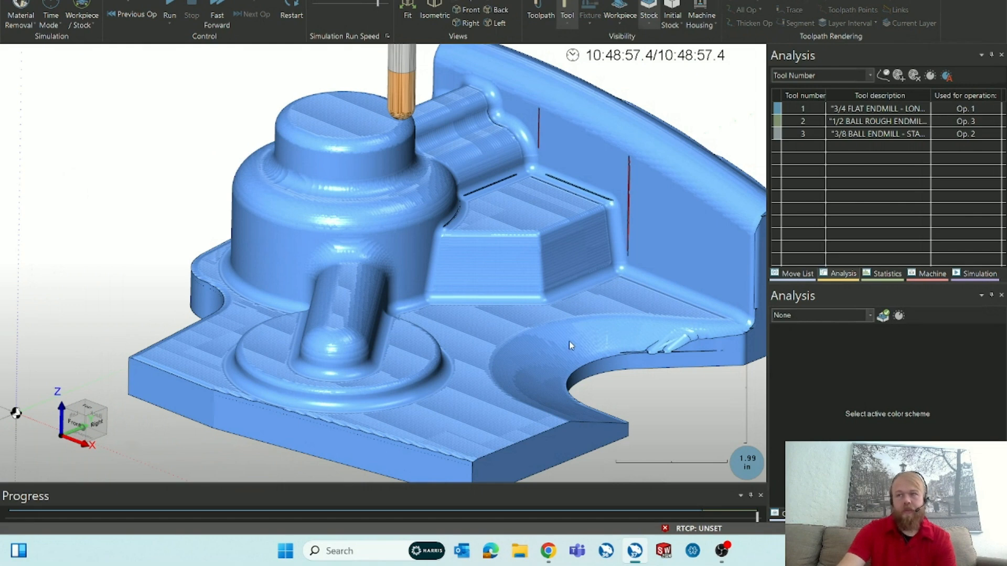
scroll(506, 337, "down", 1)
mouse_move(530, 376)
middle_mouse_down()
mouse_move(486, 375)
mouse_move(529, 380)
mouse_move(517, 376)
middle_mouse_up()
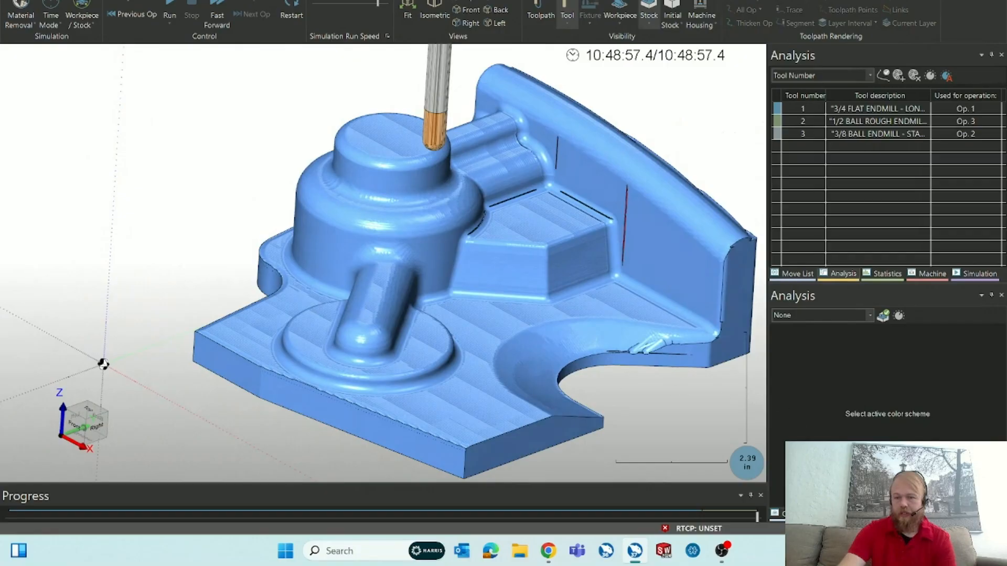
left_click(802, 514)
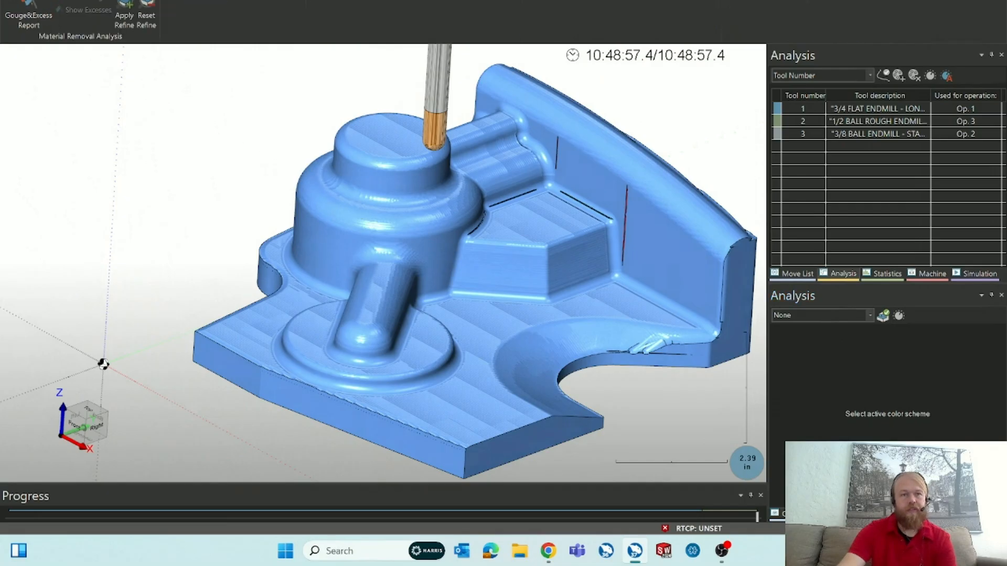
left_click(112, 0)
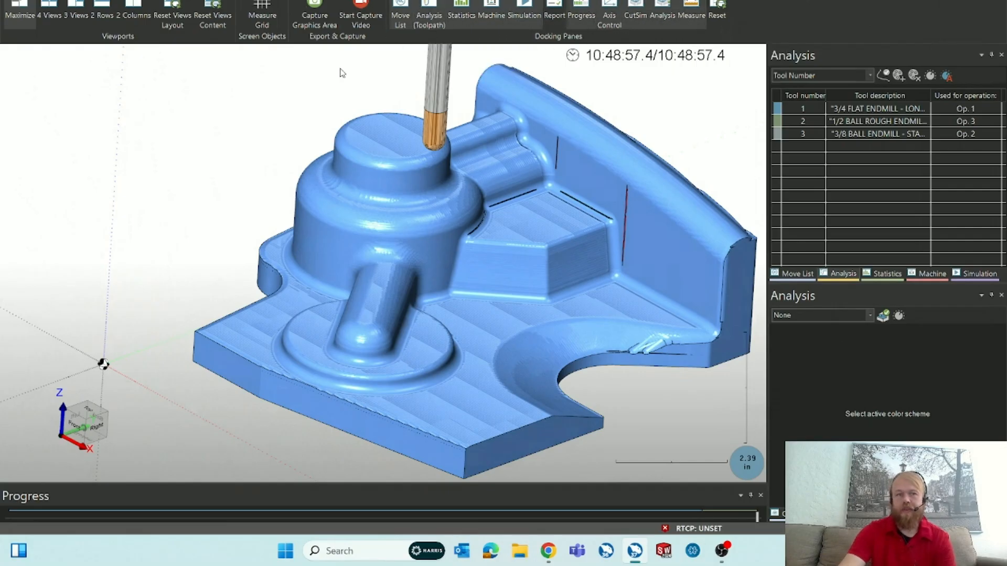
left_click(45, 0)
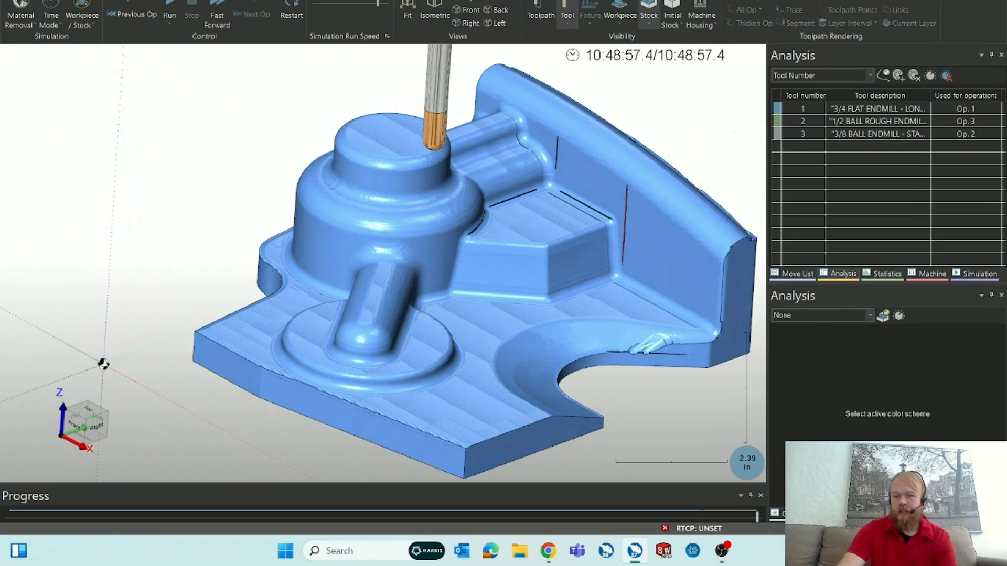
Set the material removal analysis to Deviation and apply its colours to the simulated stock.
left_click(843, 421)
left_click(869, 316)
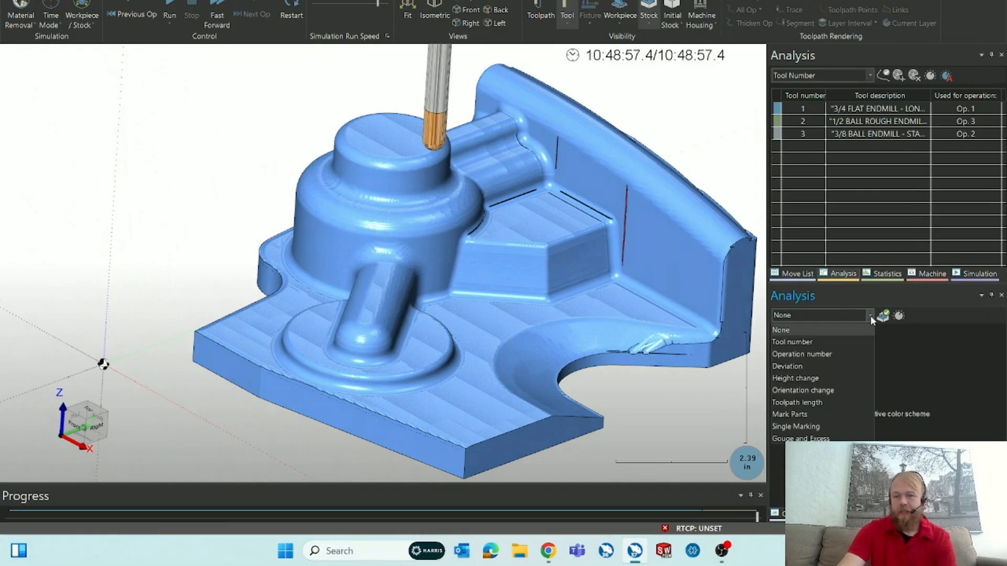
left_click(845, 366)
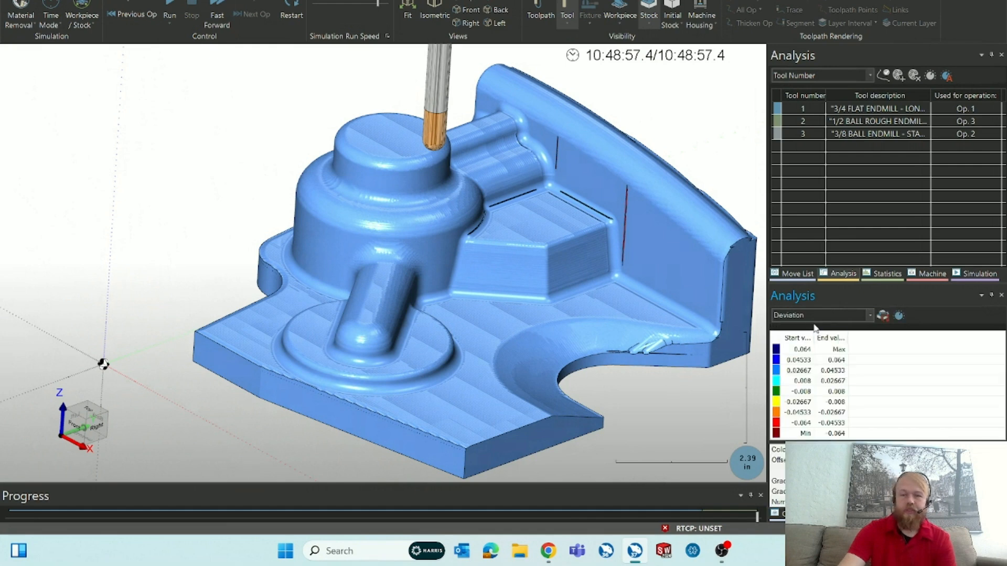
left_click(882, 315)
left_click(919, 331)
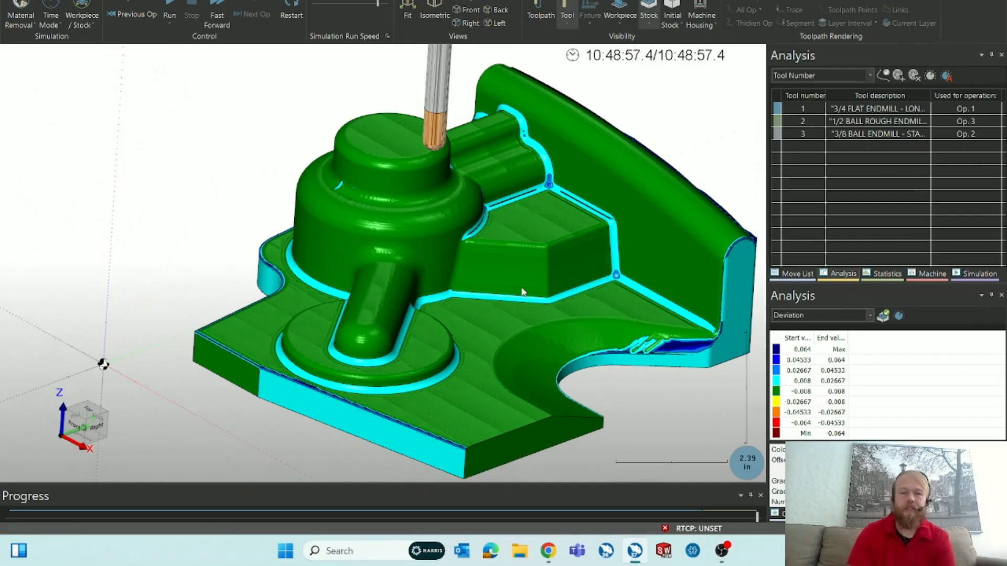
Examine the deviation colours along the fillets, the base's outer edge and the curved cutout, comparing them with the legend's ranges.
scroll(421, 309, "up", 3)
scroll(421, 309, "up", 8)
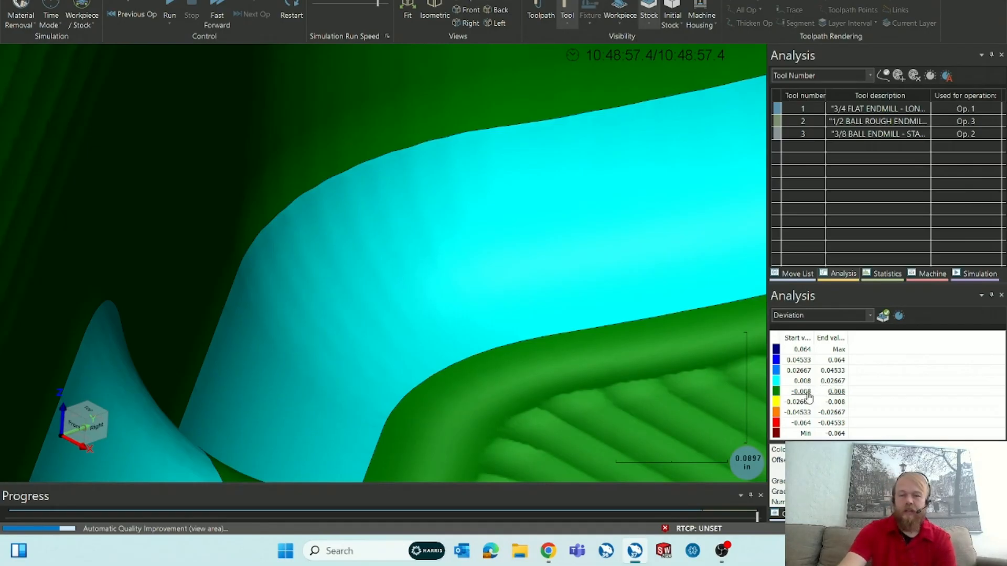
scroll(558, 369, "down", 6)
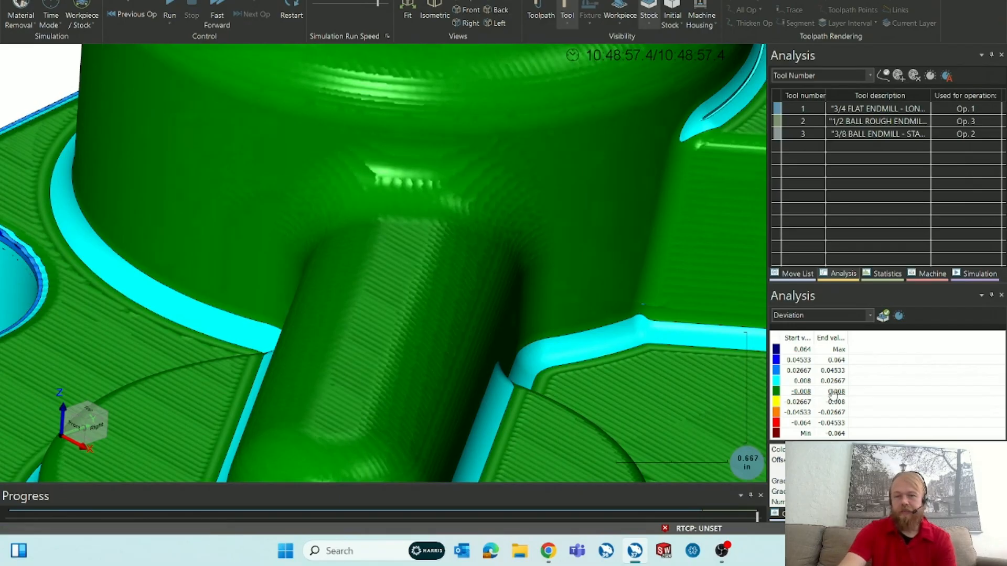
scroll(568, 338, "down", 6)
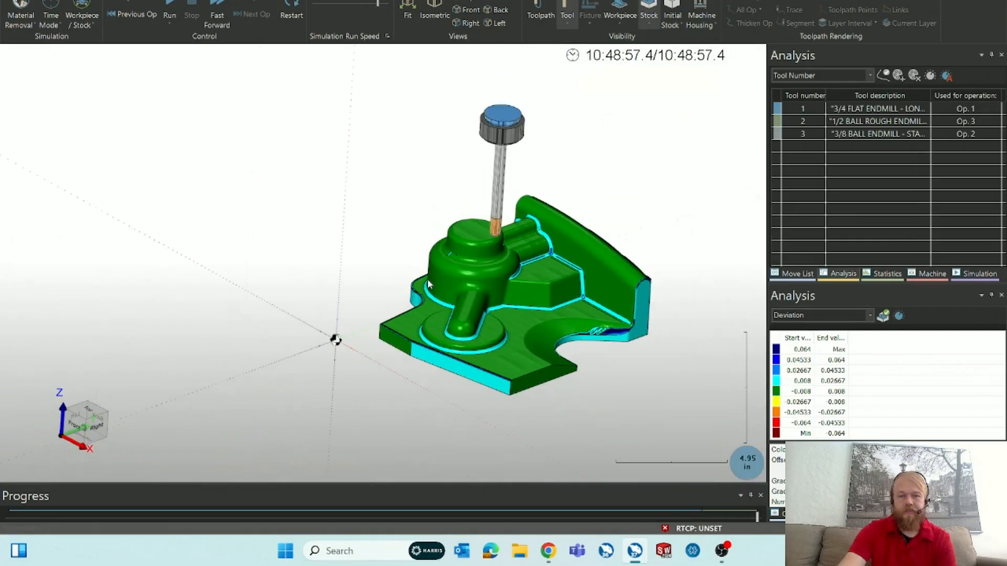
scroll(500, 385, "up", 7)
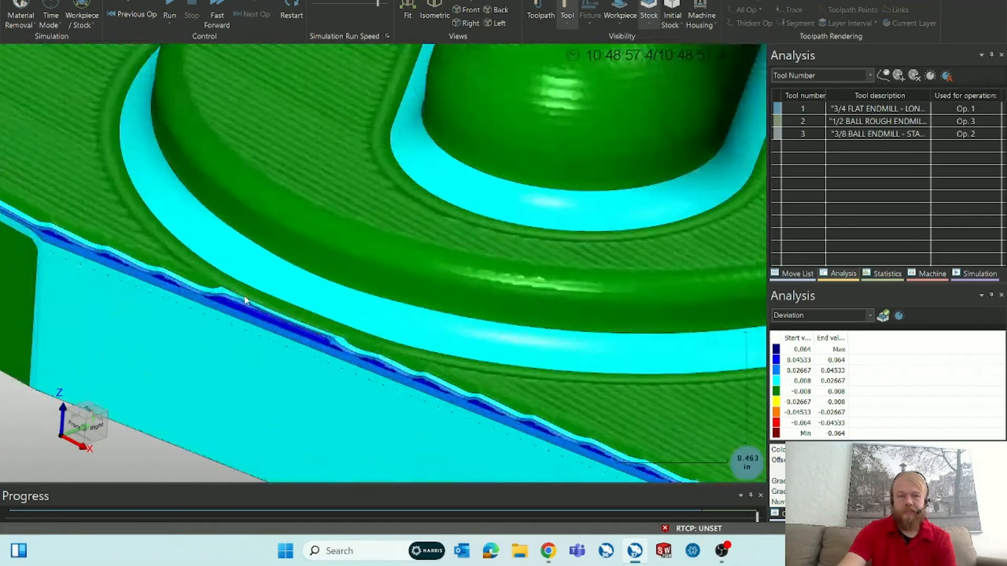
scroll(244, 299, "up", 6)
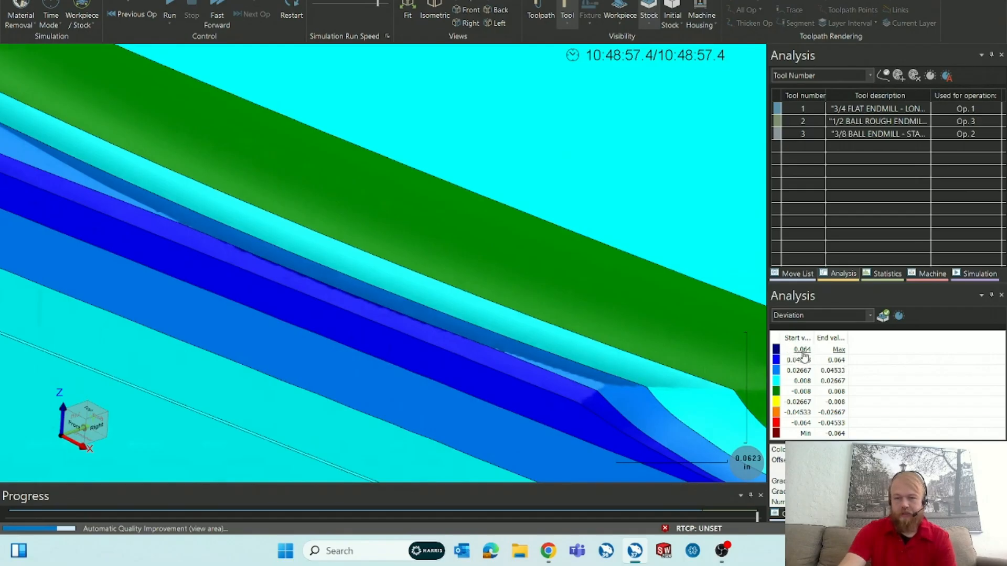
scroll(511, 347, "down", 2)
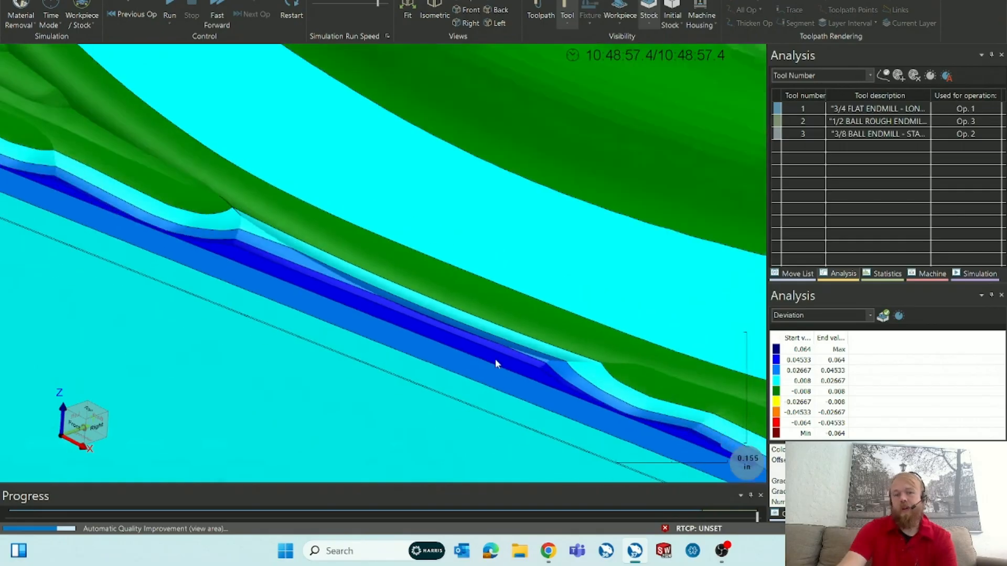
scroll(507, 348, "down", 10)
scroll(705, 350, "up", 12)
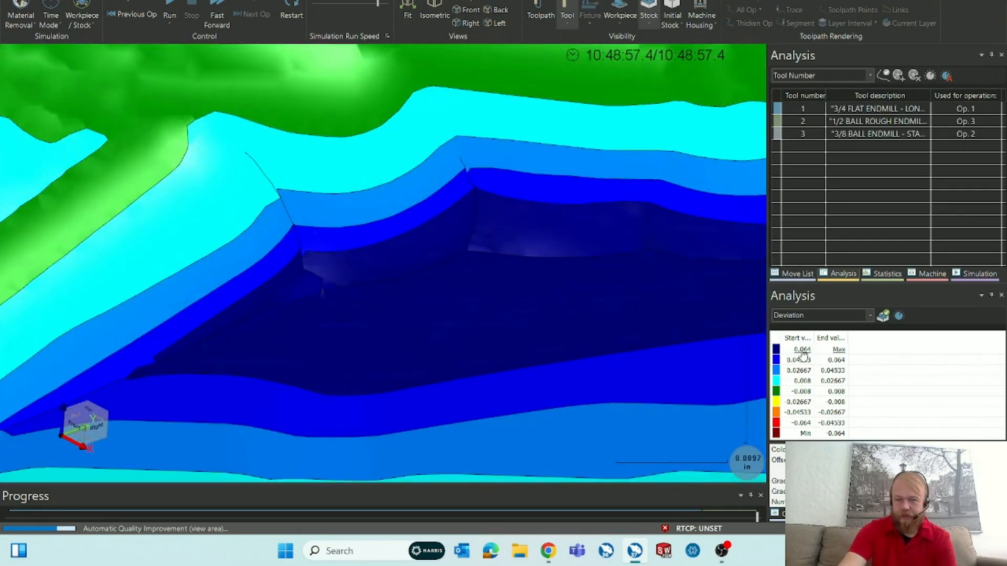
scroll(515, 359, "down", 9)
scroll(515, 359, "down", 5)
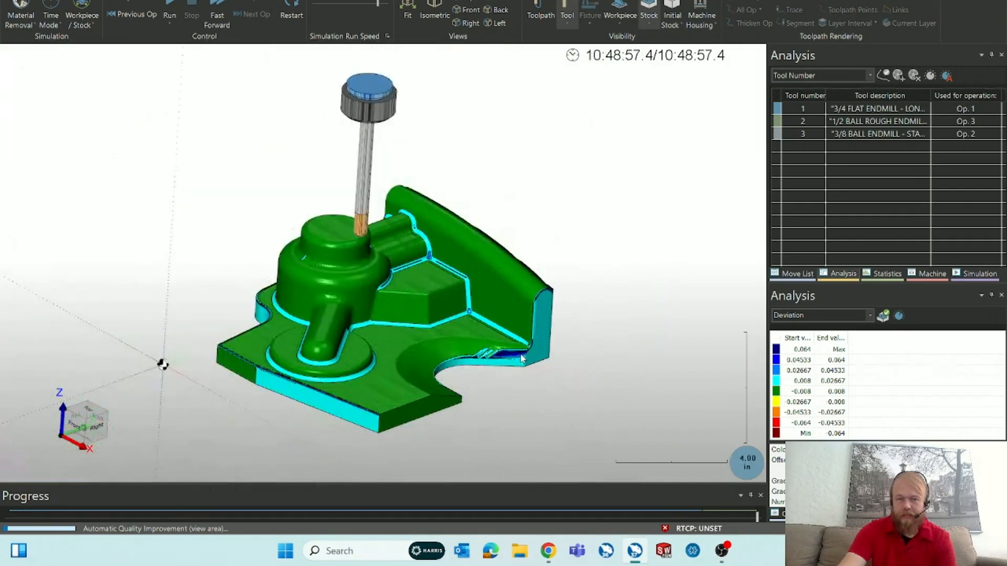
scroll(220, 362, "up", 4)
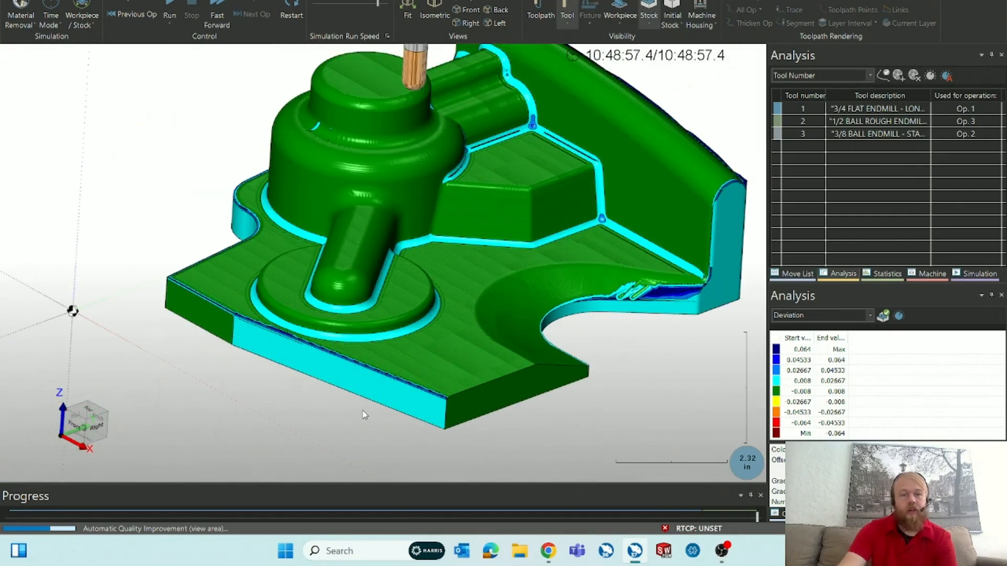
scroll(365, 415, "down", 1)
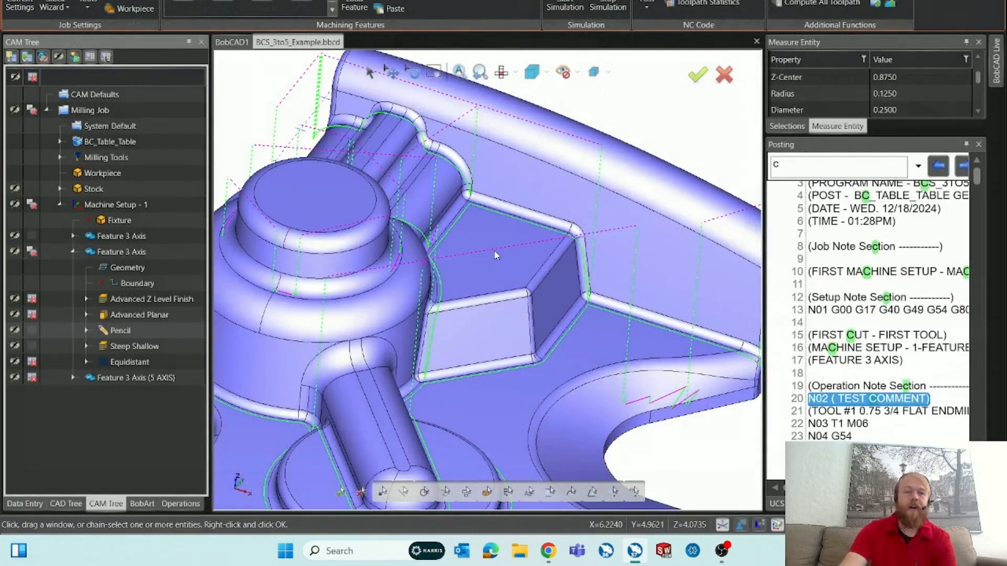
Turn off posting for the Pencil and Steep Shallow operations in the second 3-axis feature.
scroll(458, 255, "down", 5)
scroll(458, 255, "up", 1)
scroll(459, 255, "down", 4)
scroll(429, 350, "up", 6)
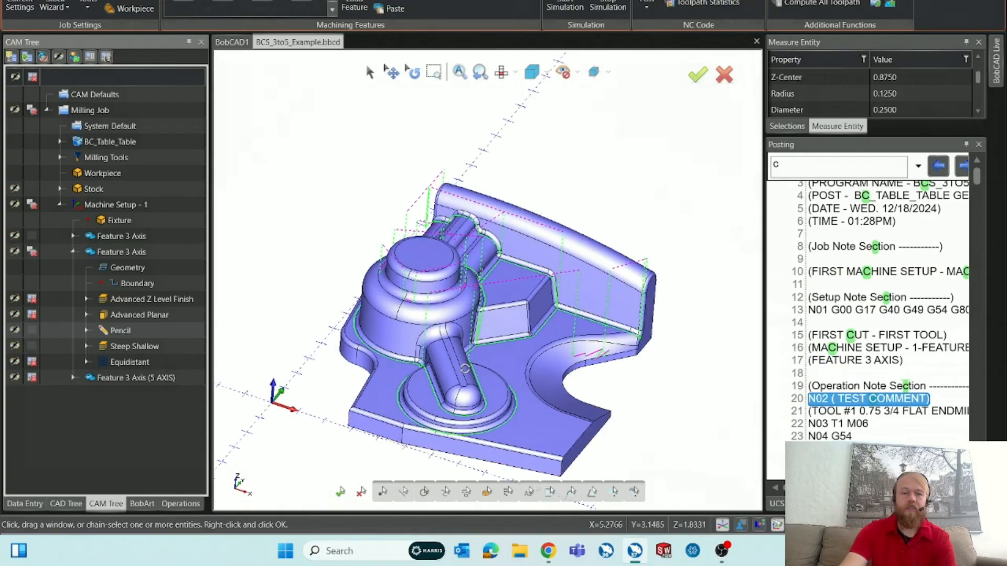
scroll(429, 348, "down", 3)
scroll(474, 406, "up", 3)
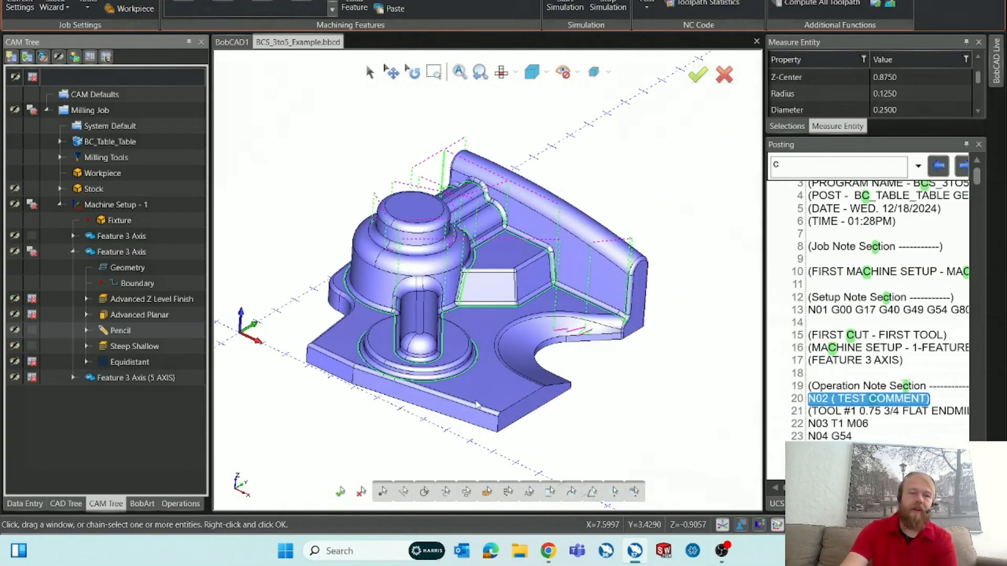
left_click(32, 330)
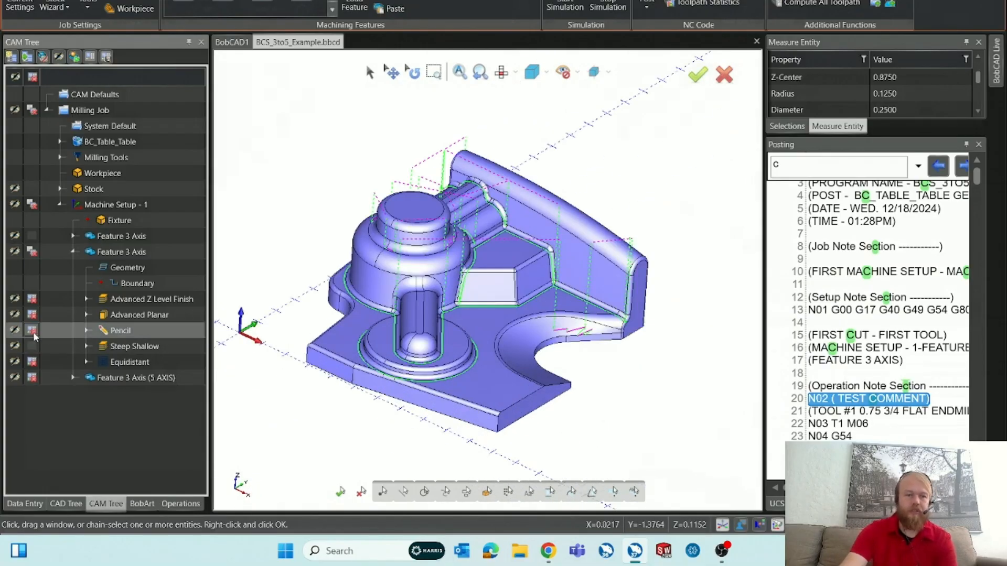
left_click(32, 346)
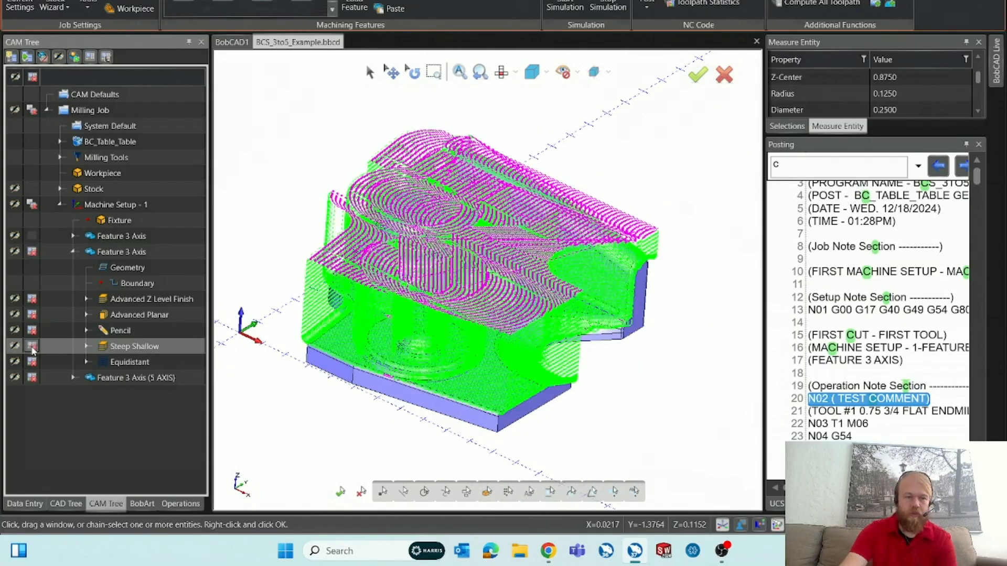
Display the Advanced Rough toolpath of the first 3-axis feature.
left_click(73, 252)
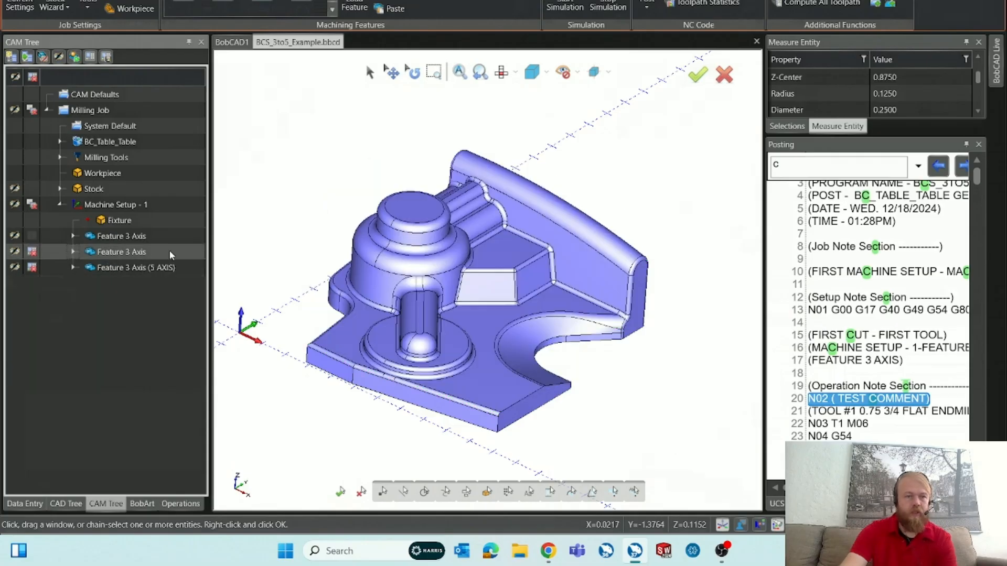
left_click(73, 235)
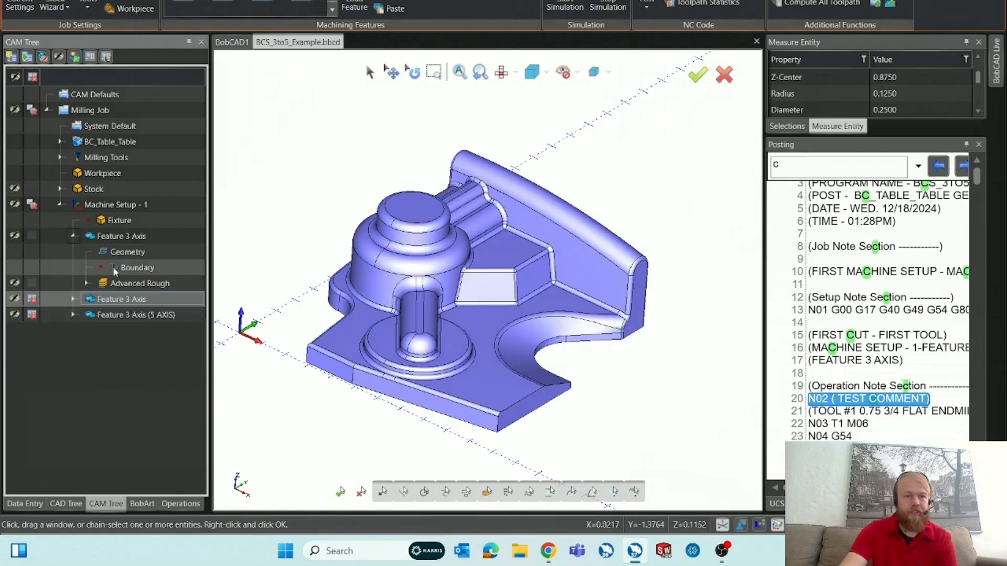
left_click(140, 283)
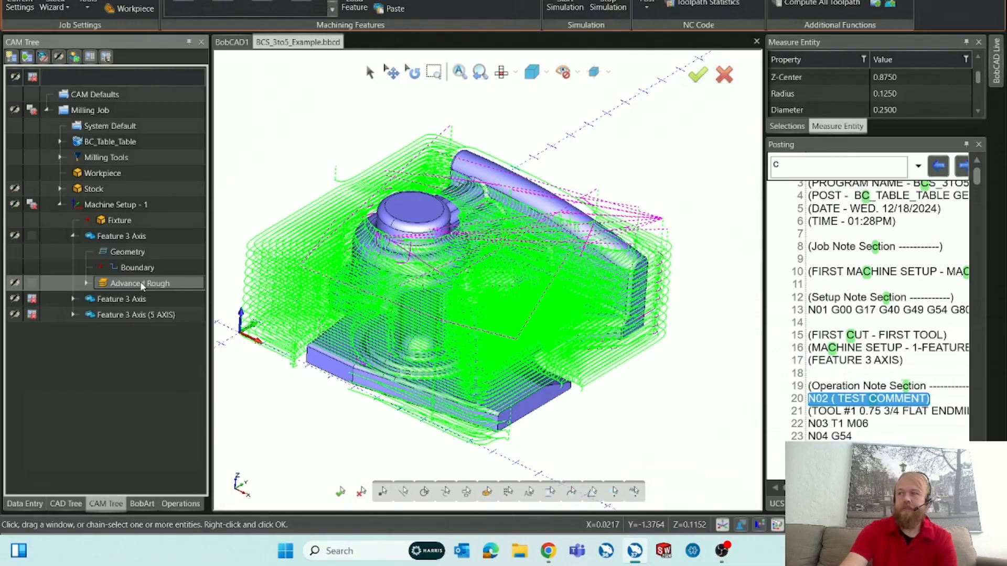
left_click(73, 236)
Display the Advanced Z Level Finish, Advanced Planar and Pencil toolpaths of the second 3-axis feature one after another.
left_click(132, 253)
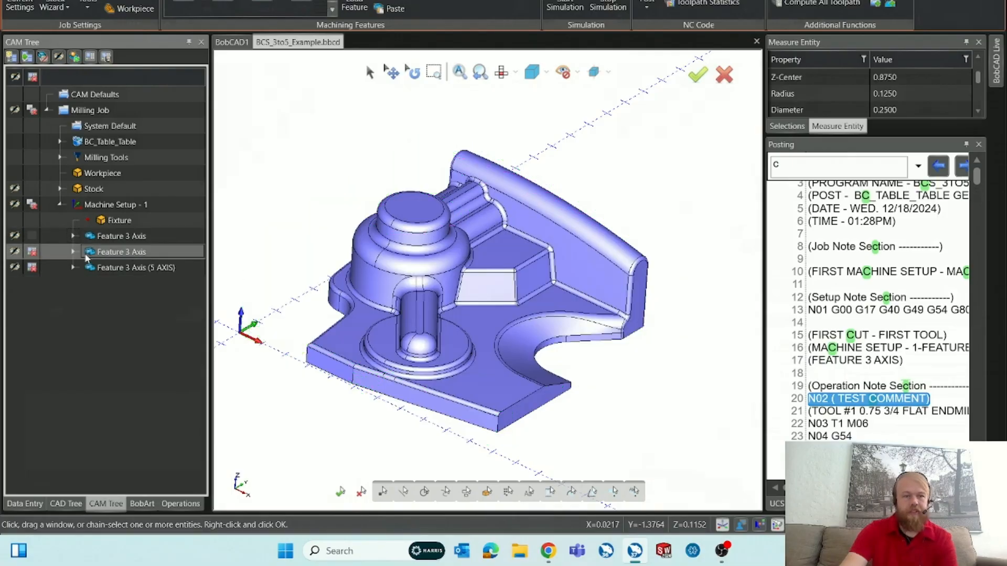
left_click(73, 252)
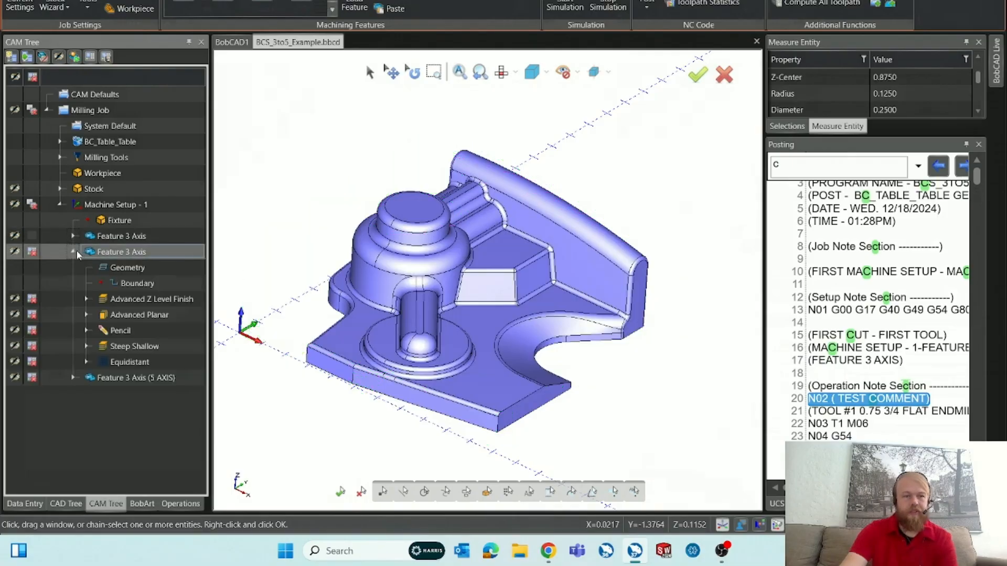
left_click(126, 298)
left_click(130, 313)
left_click(118, 326)
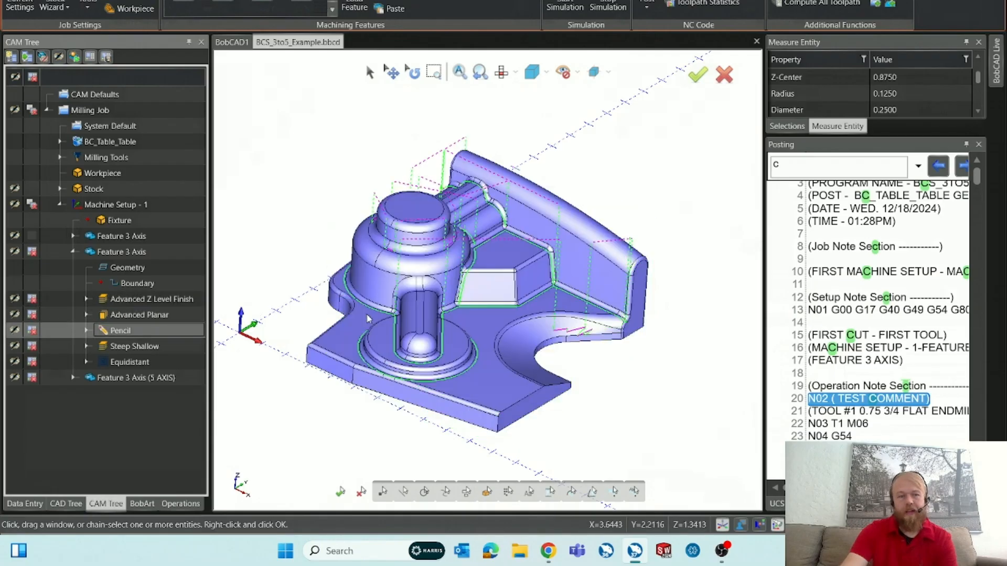
Display the Advanced Z Level Finish, Advanced Planar and Steep Shallow toolpaths of the second 3-axis feature in turn.
left_click(172, 298)
left_click(165, 315)
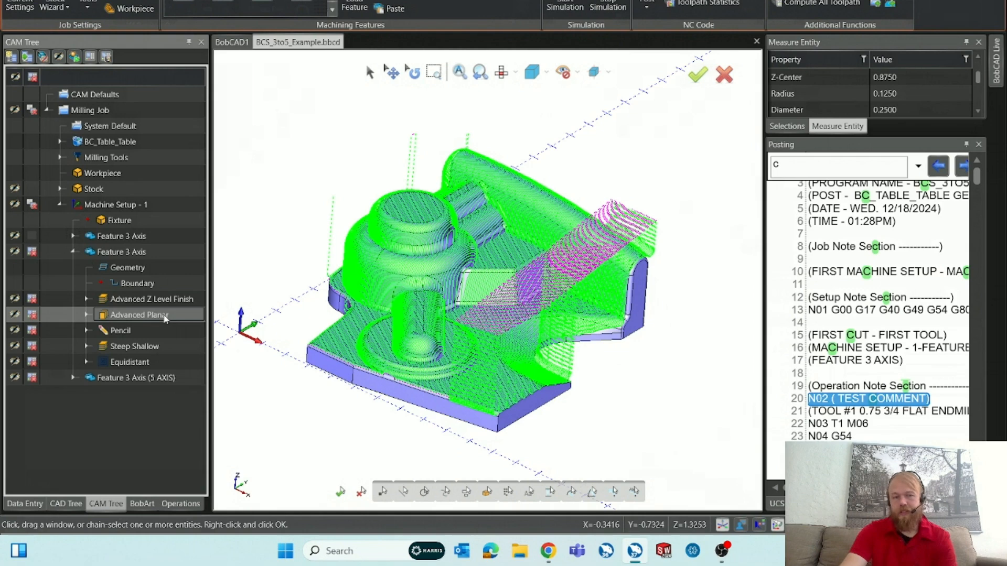
left_click(156, 346)
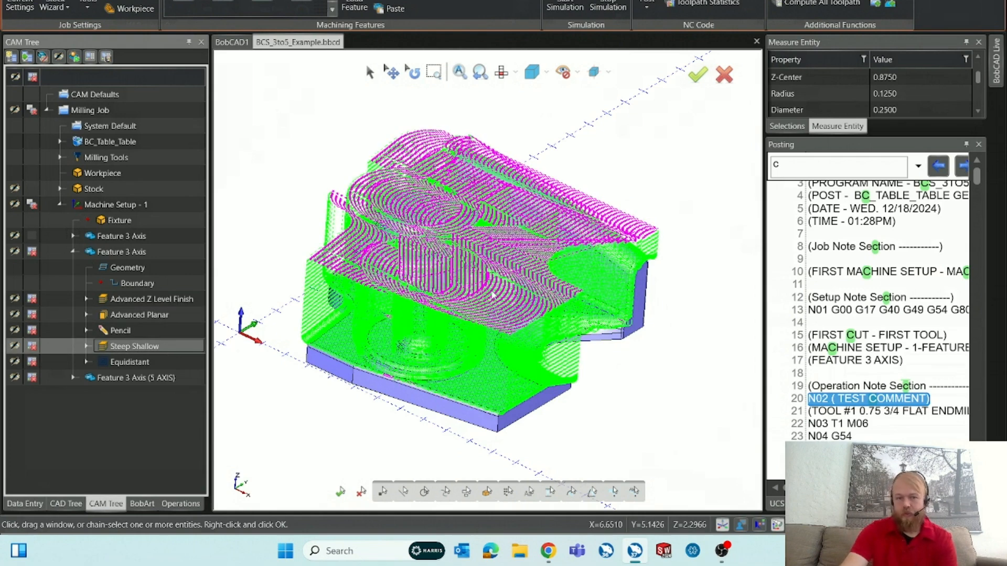
Collapse the second 3-axis feature and open the Feature 3 Axis (5 AXIS) for editing.
left_click(73, 252)
left_click(73, 267)
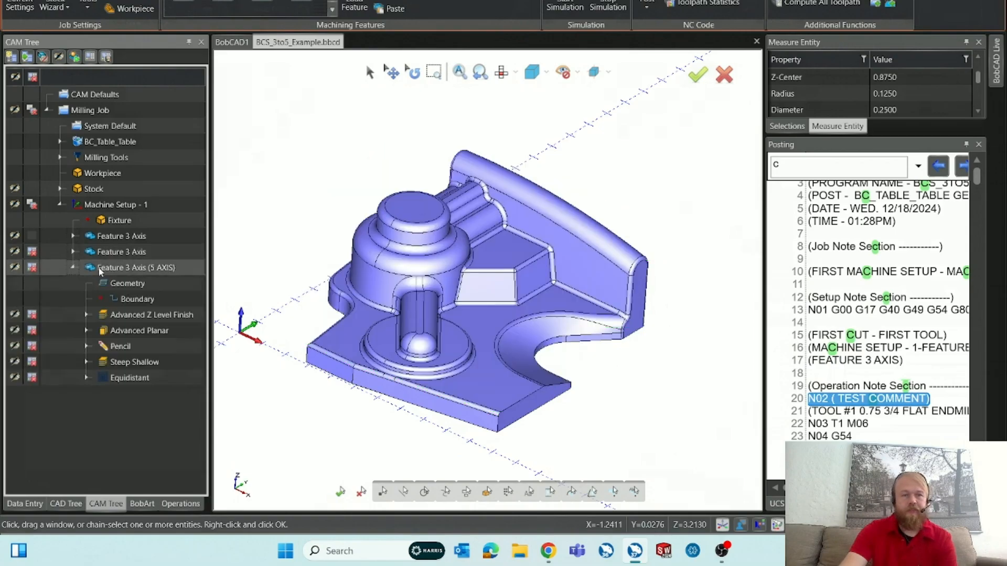
left_click(184, 266)
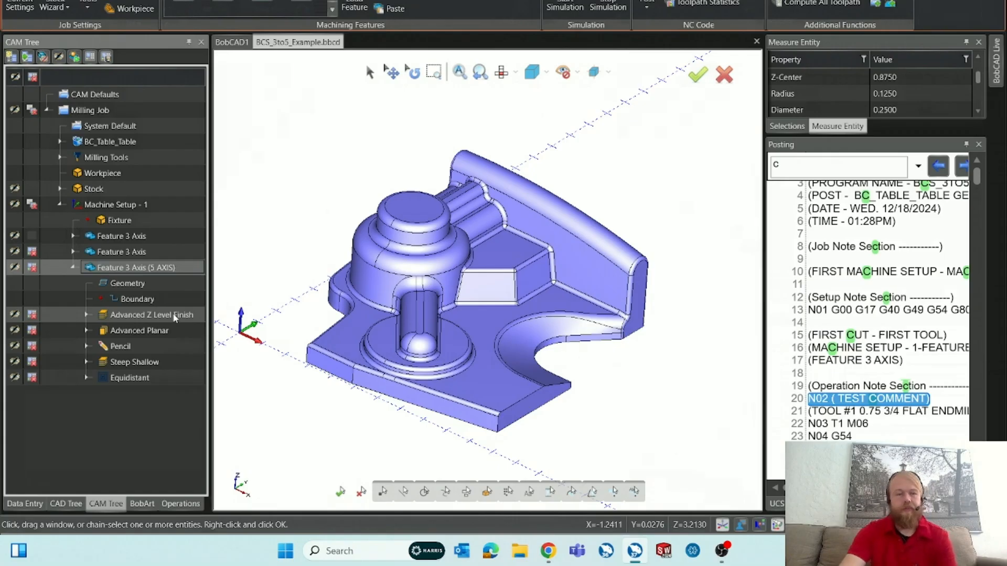
right_click(183, 267)
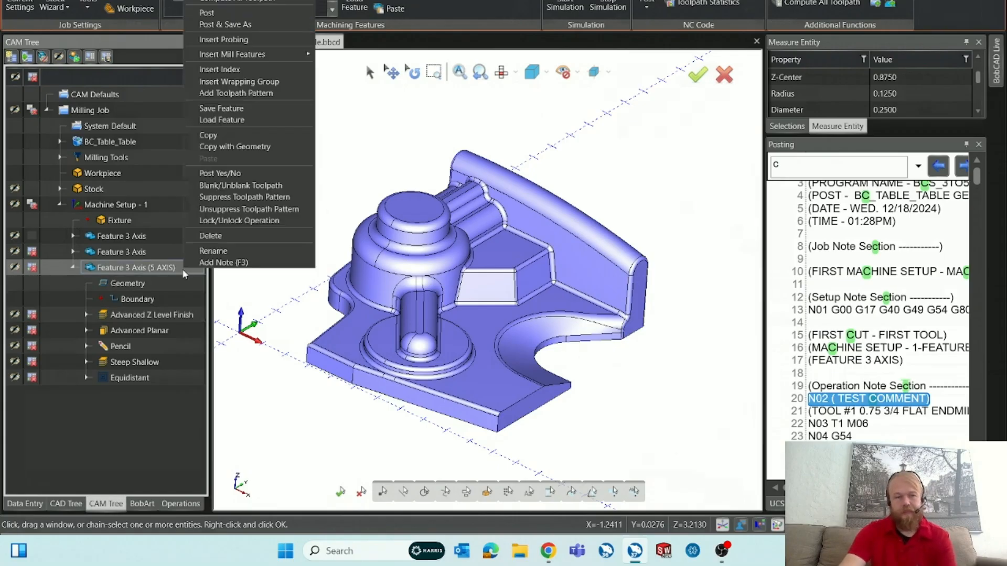
left_click(297, 10)
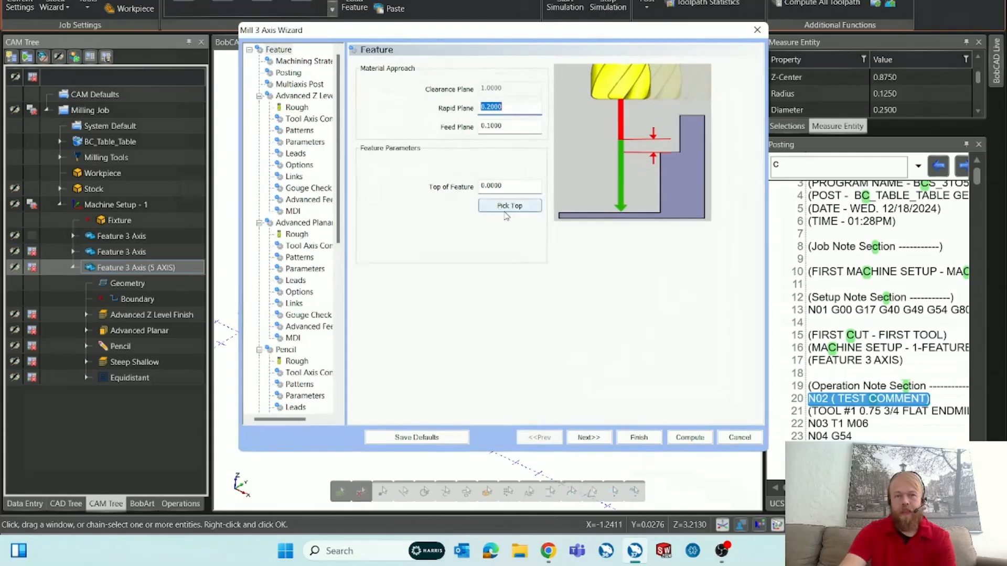
Review the current operations in the 5-axis feature's machining strategy, from Advanced Z Level Finish through Equidistant.
left_click(602, 439)
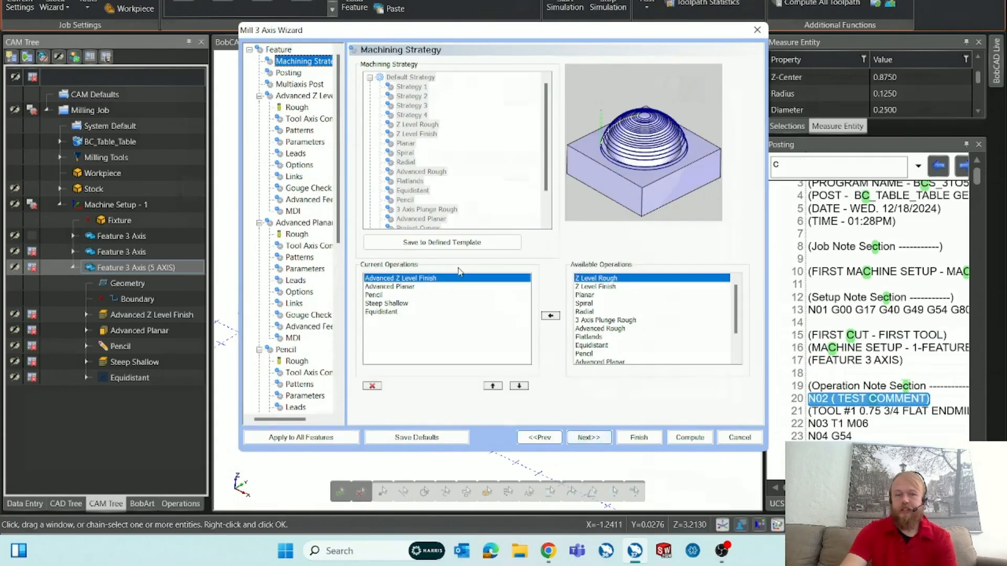
left_click(449, 280)
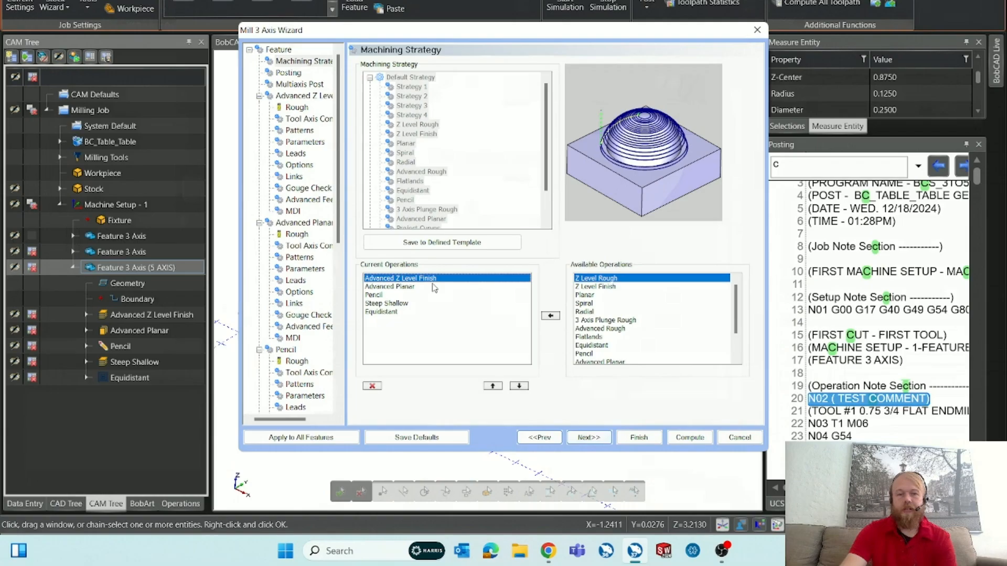
left_click(424, 287)
left_click(401, 296)
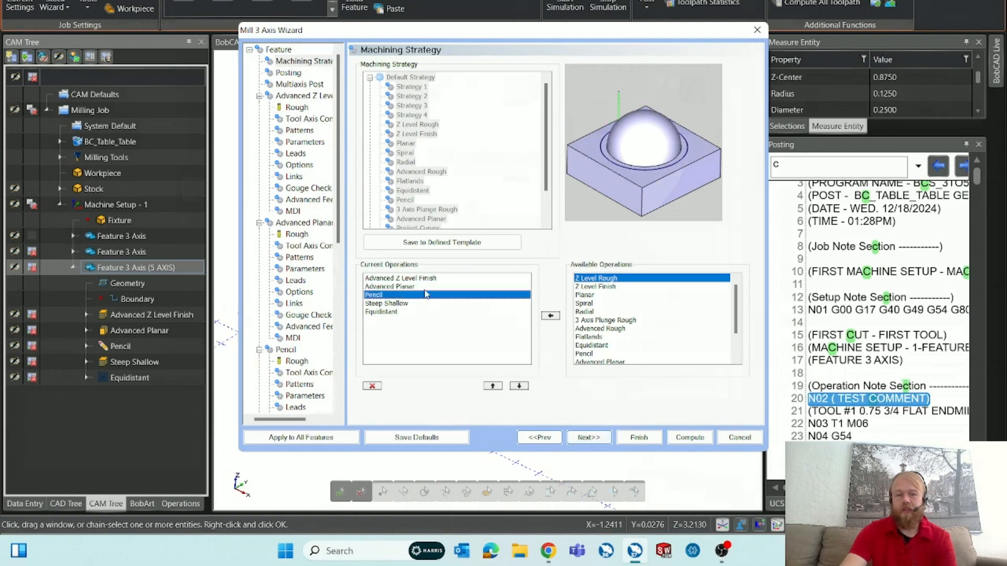
left_click(405, 304)
left_click(394, 313)
left_click(396, 305)
left_click(395, 313)
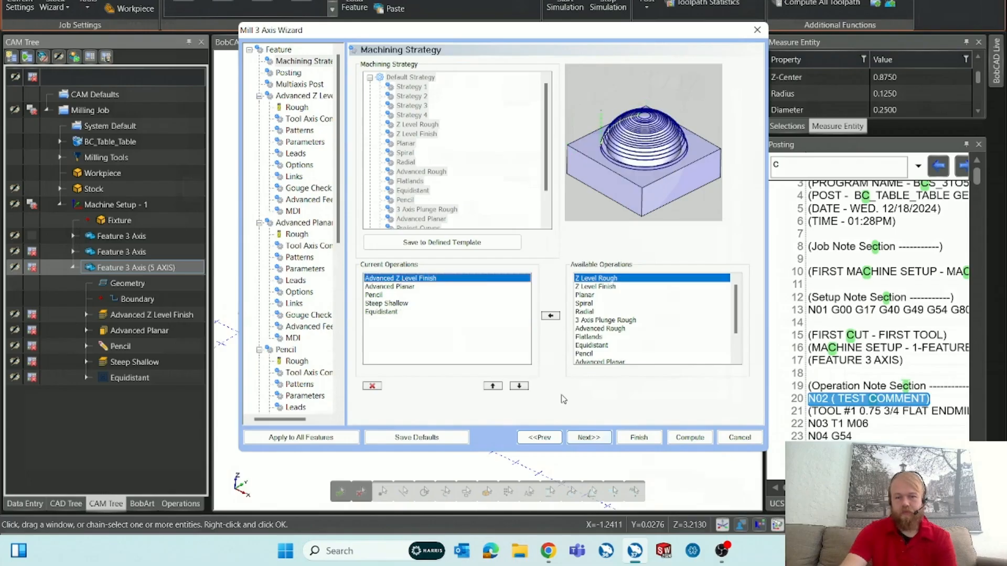
Review the feature's posting and multiaxis post settings, and the interface choice and tool data of Advanced Z Level Finish.
left_click(588, 437)
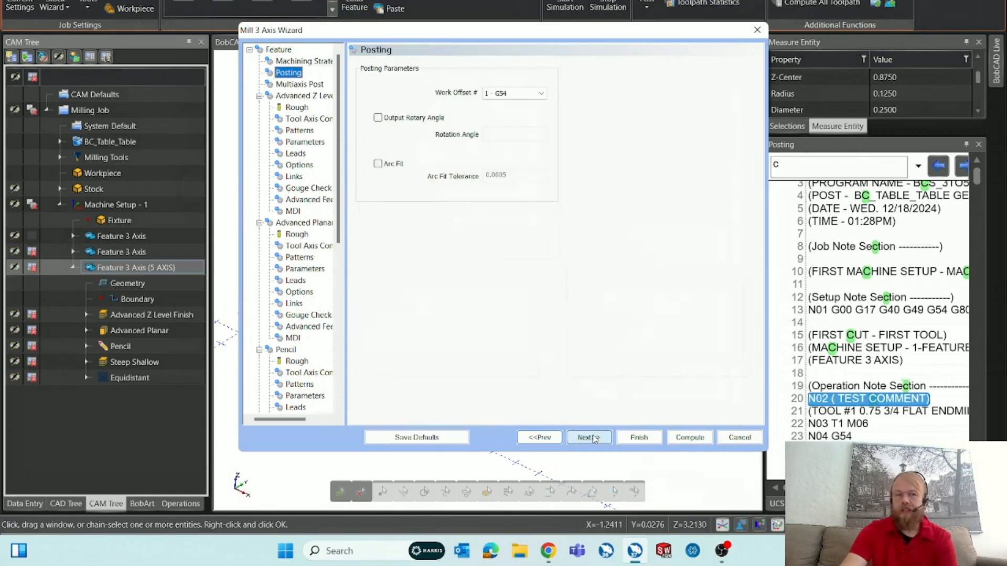
left_click(588, 437)
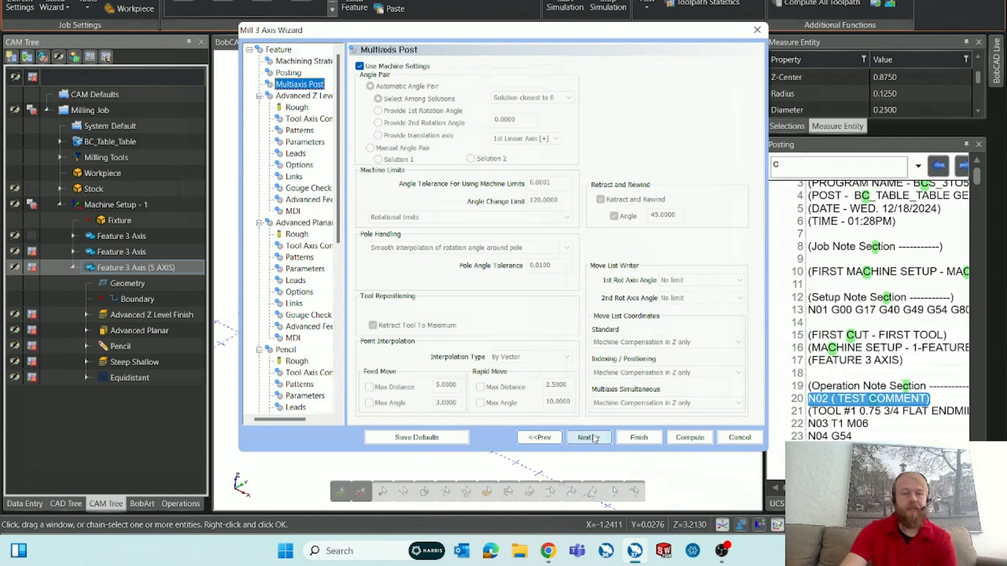
left_click(594, 437)
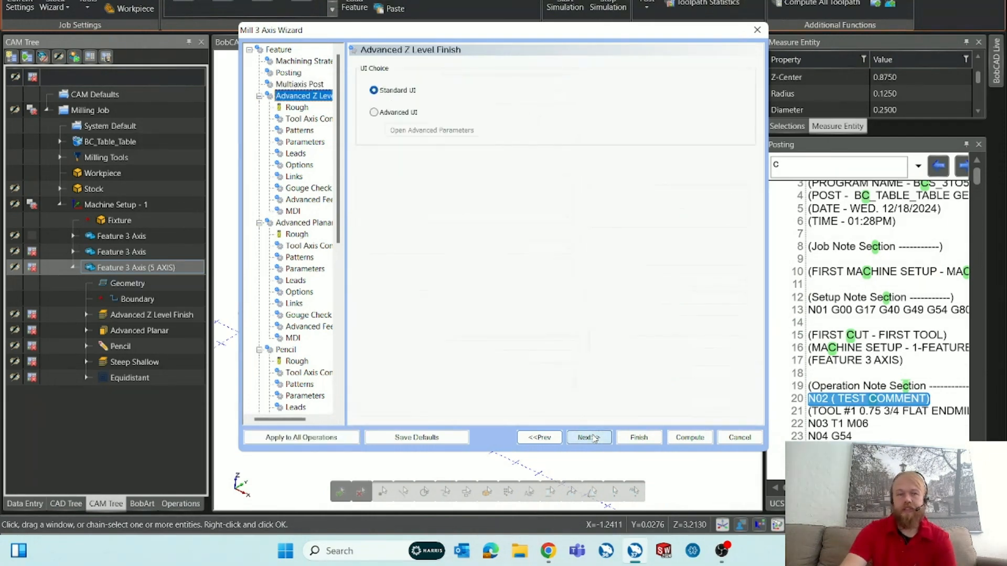
left_click(593, 437)
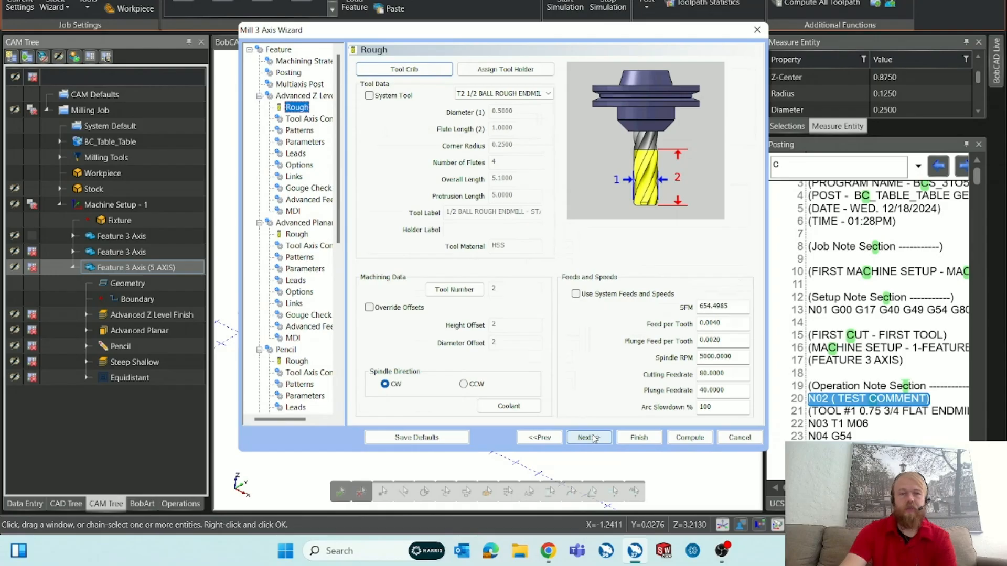
Check the 5 Axis method and the Max Angle Step in the tool axis control of Advanced Z Level Finish.
left_click(594, 438)
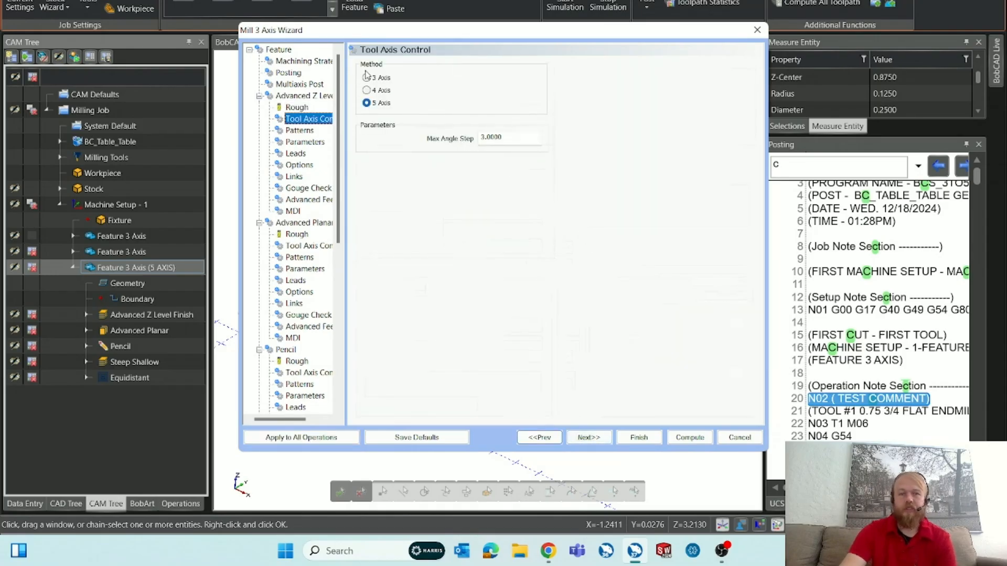
left_click(368, 106)
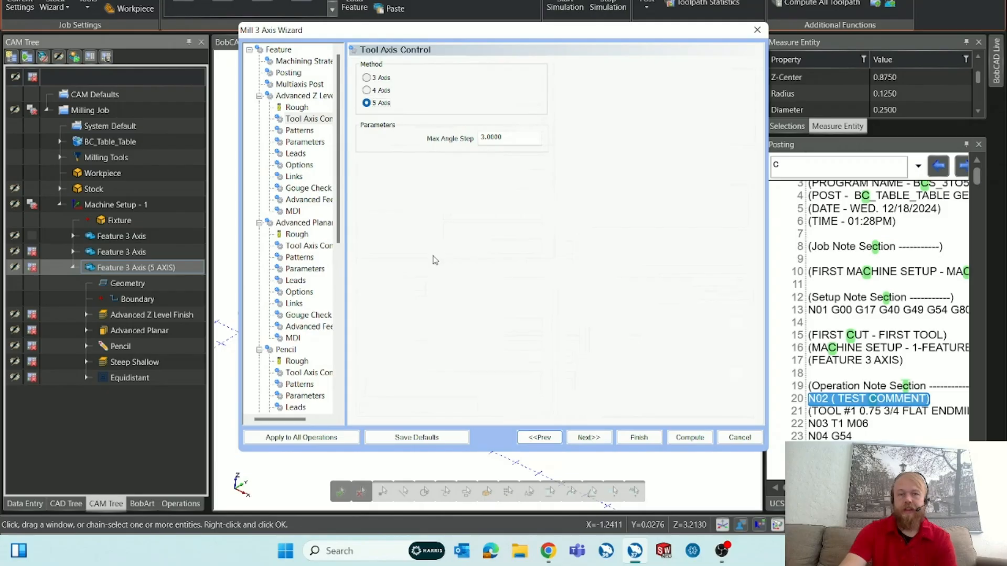
left_click(510, 142)
left_click_drag(507, 139, 474, 142)
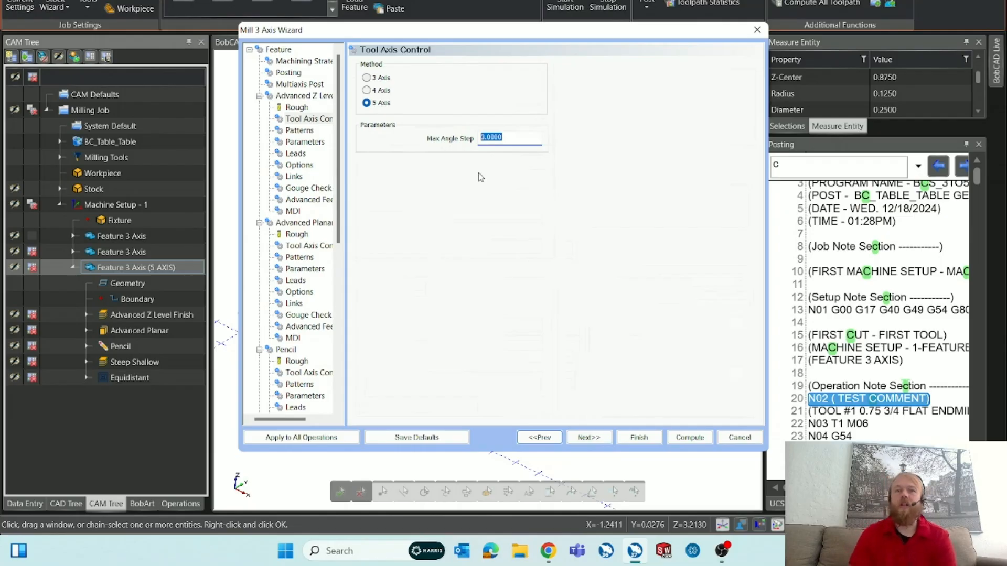
Compare the machining tolerance of Advanced Z Level Finish with the Max Angle Step in its tool axis control.
left_click(595, 438)
left_click(596, 438)
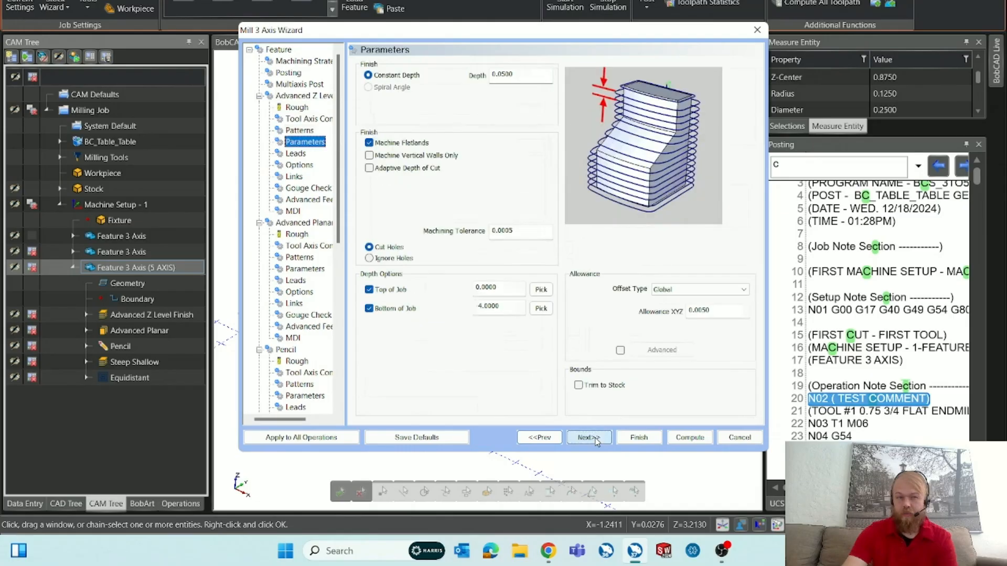
left_click(523, 233)
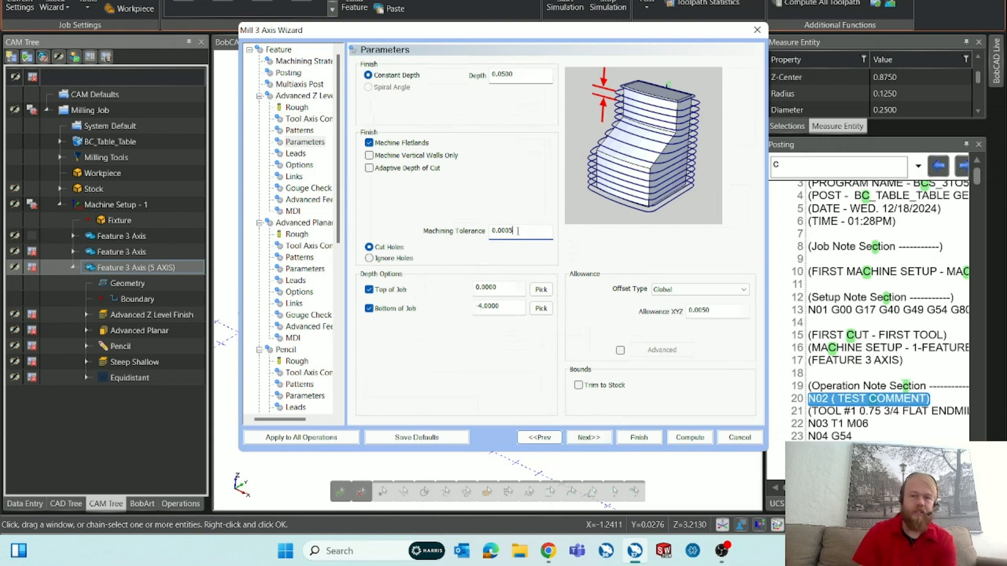
left_click(309, 118)
left_click(514, 140)
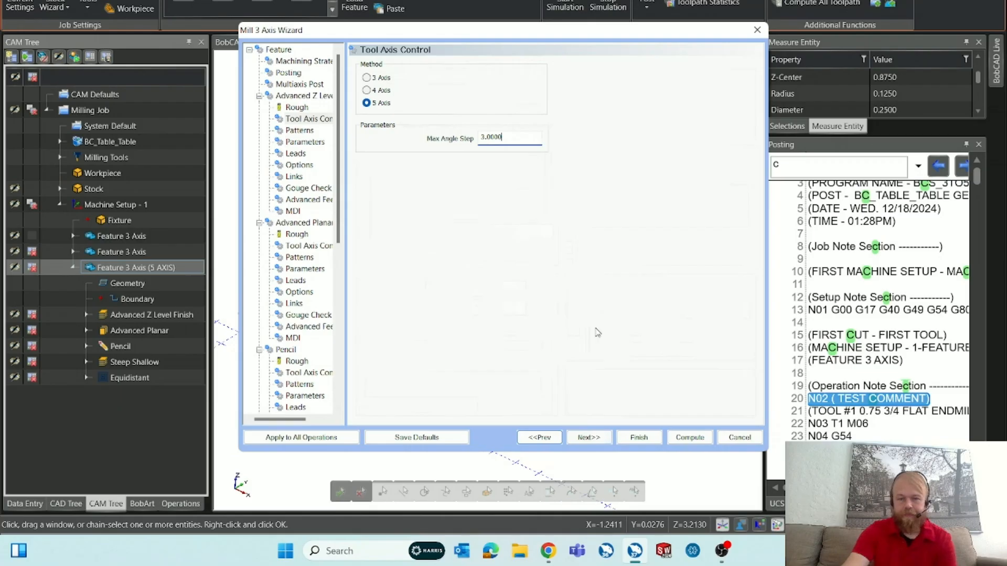
Review the cut pattern of Advanced Z Level Finish: start from Top, Zig method and Climb Mill direction.
left_click(584, 442)
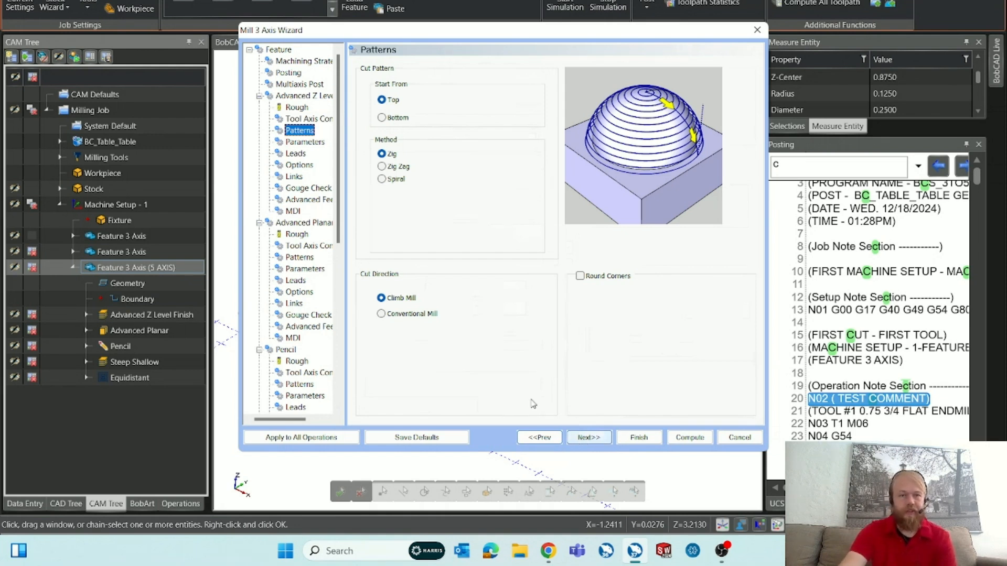
left_click(393, 100)
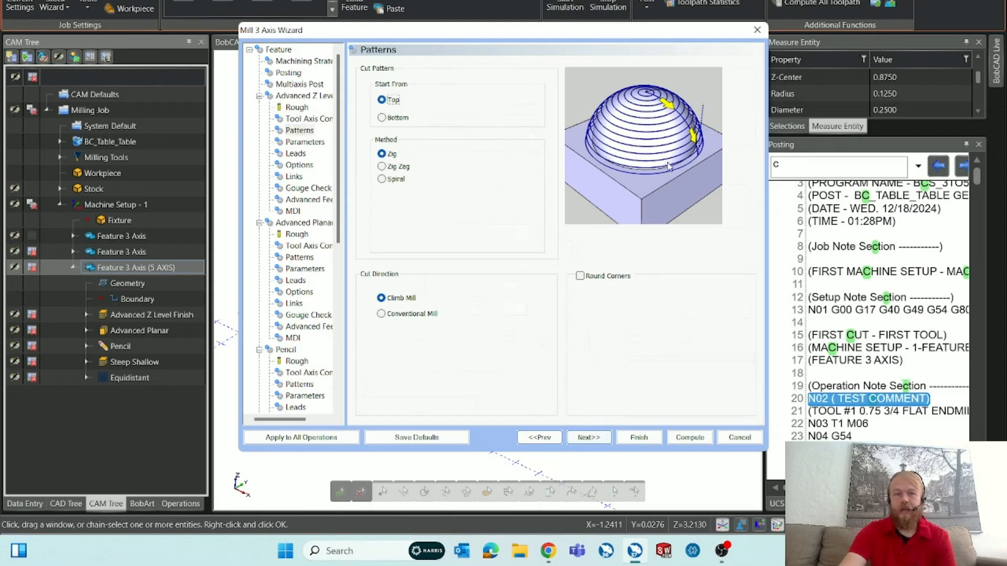
left_click(393, 154)
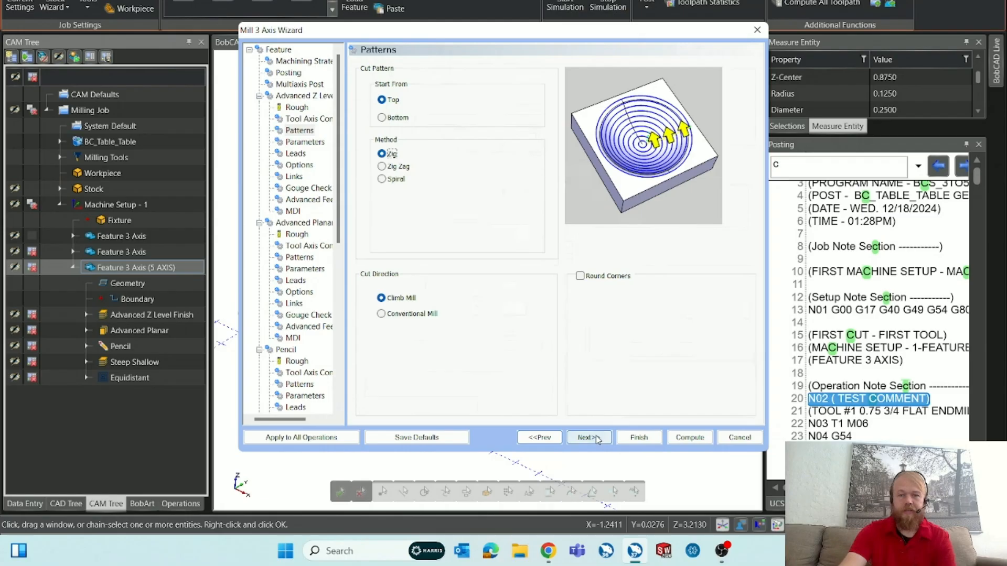
left_click(404, 301)
Review the cutting parameters, leads, options, links and gouge check settings of Advanced Z Level Finish.
left_click(584, 435)
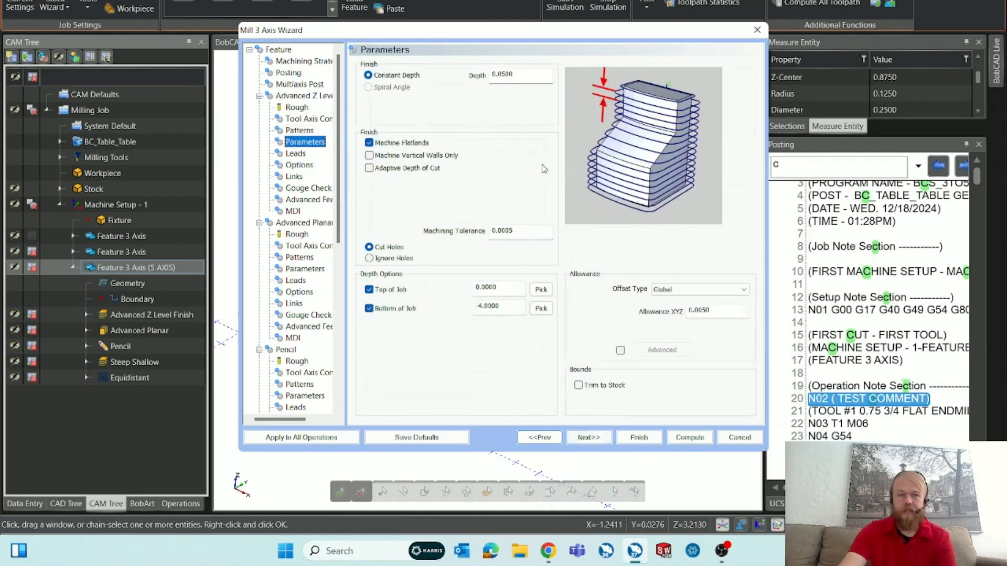
left_click(599, 438)
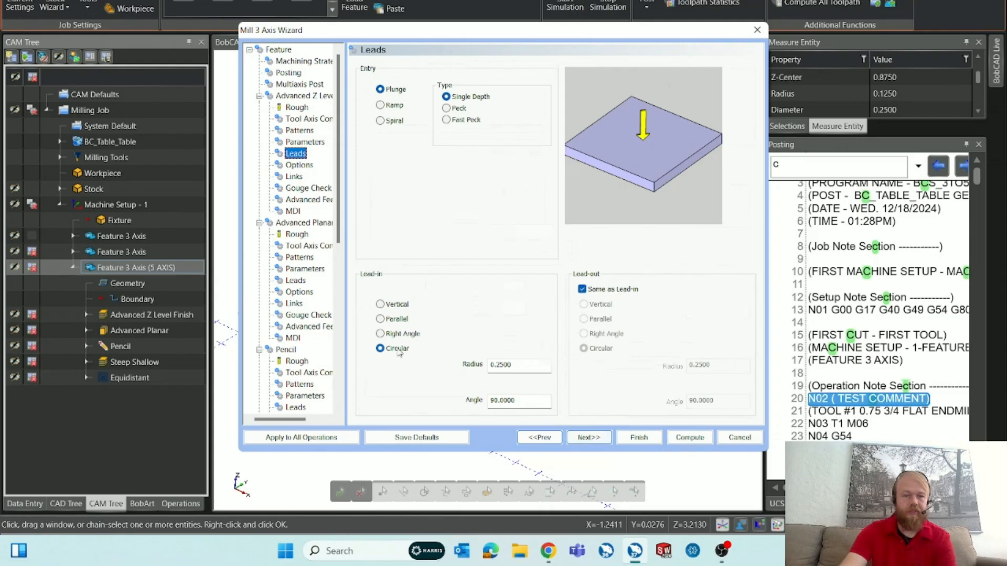
left_click(582, 439)
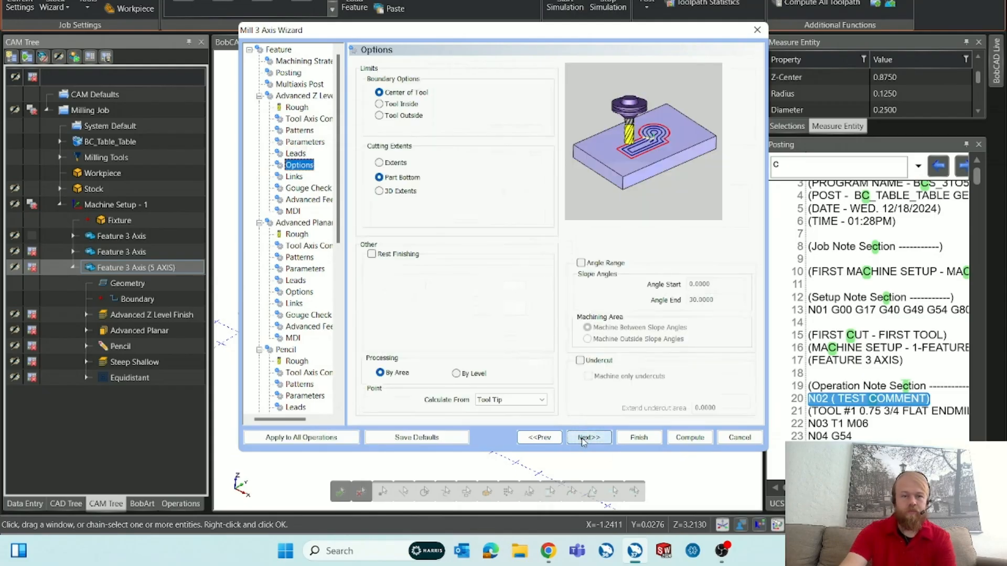
left_click(584, 439)
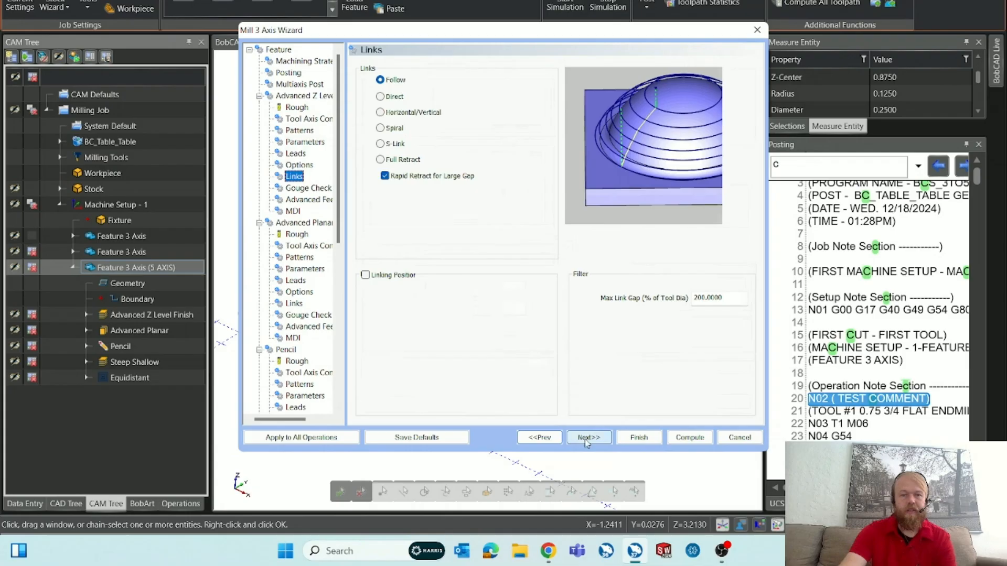
left_click(586, 442)
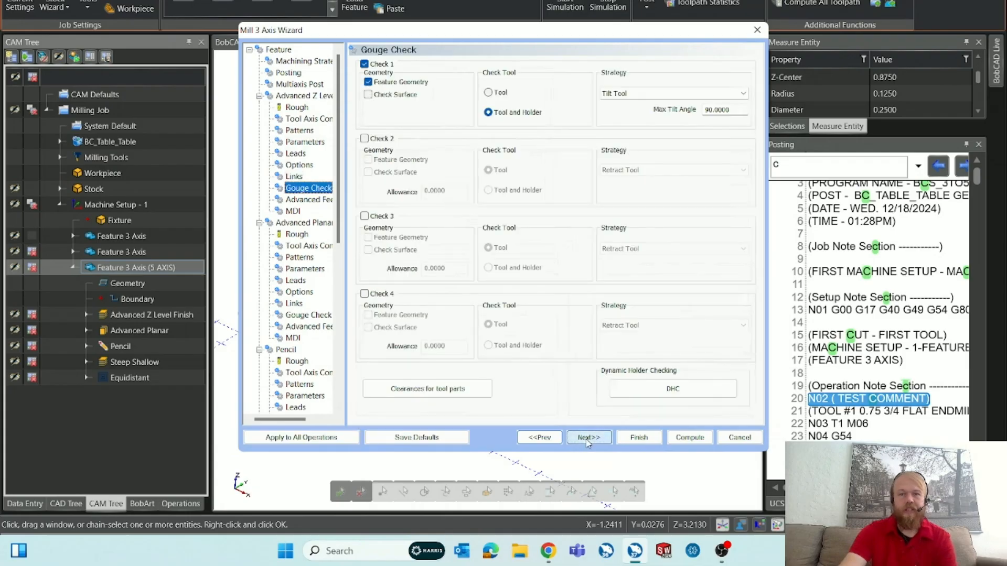
Check the 5 Axis method together with gouge Check 1's Tool and Holder option and Tilt Tool strategy, continuing to the advanced feedrates.
left_click(314, 121)
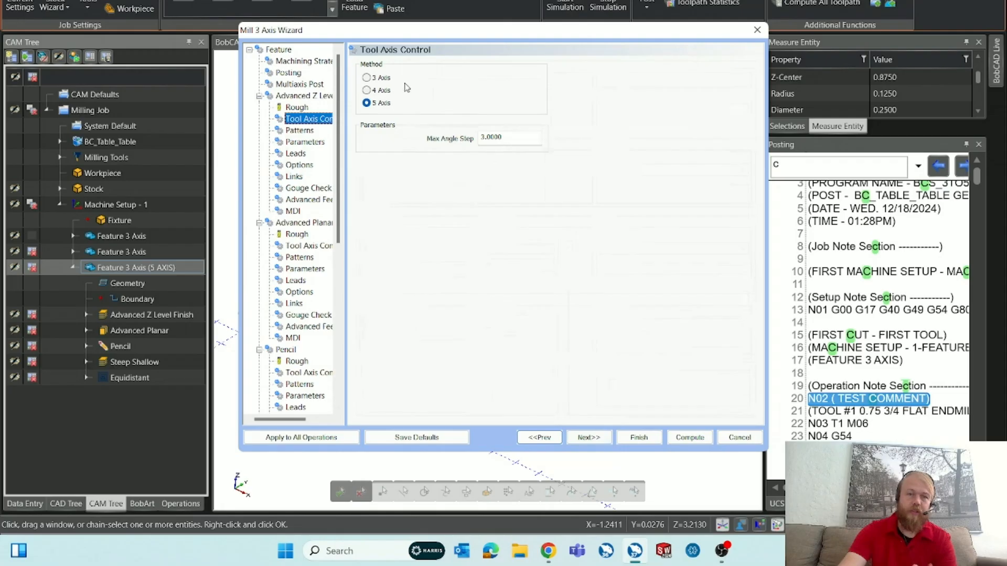
left_click(379, 103)
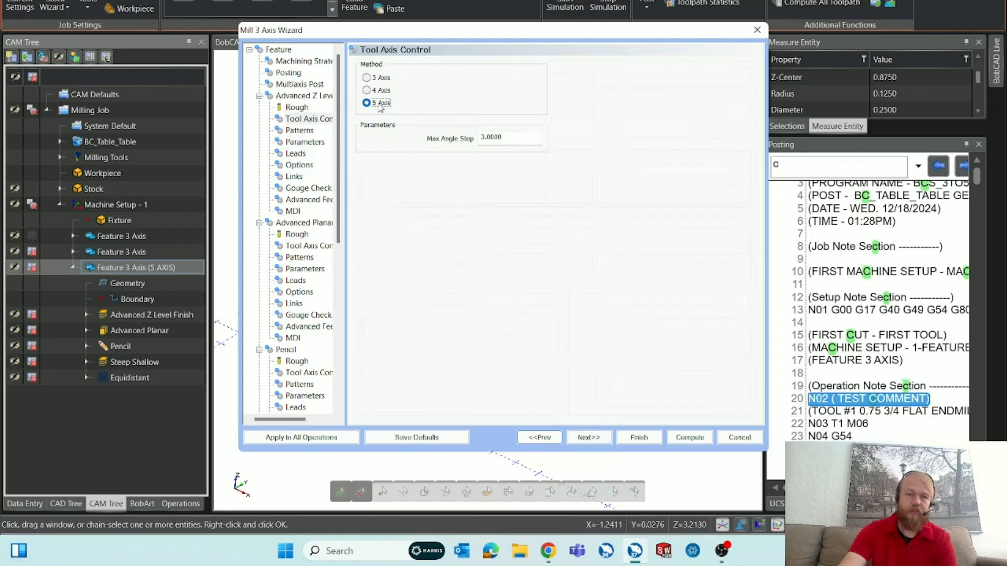
left_click(312, 188)
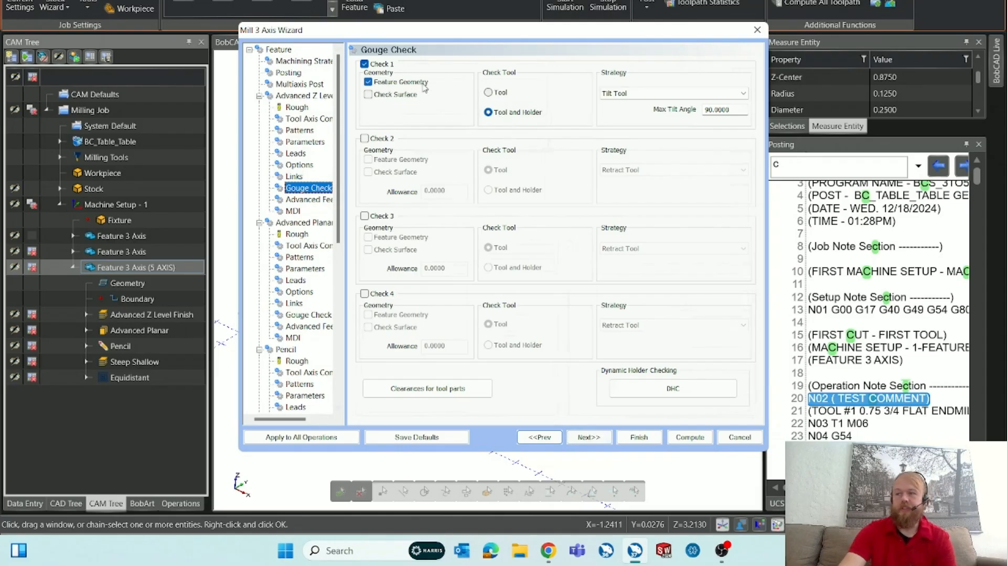
left_click(505, 115)
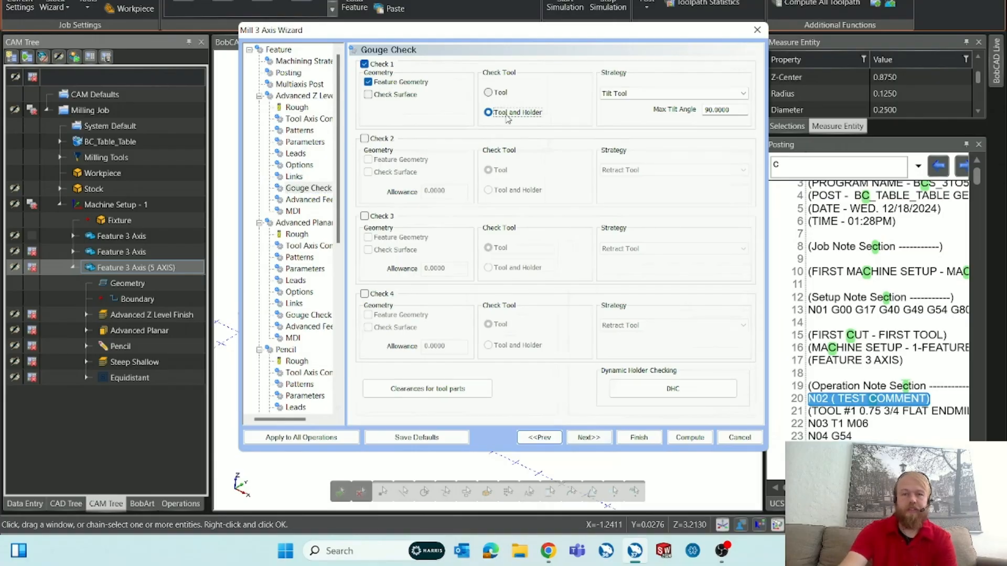
left_click(628, 93)
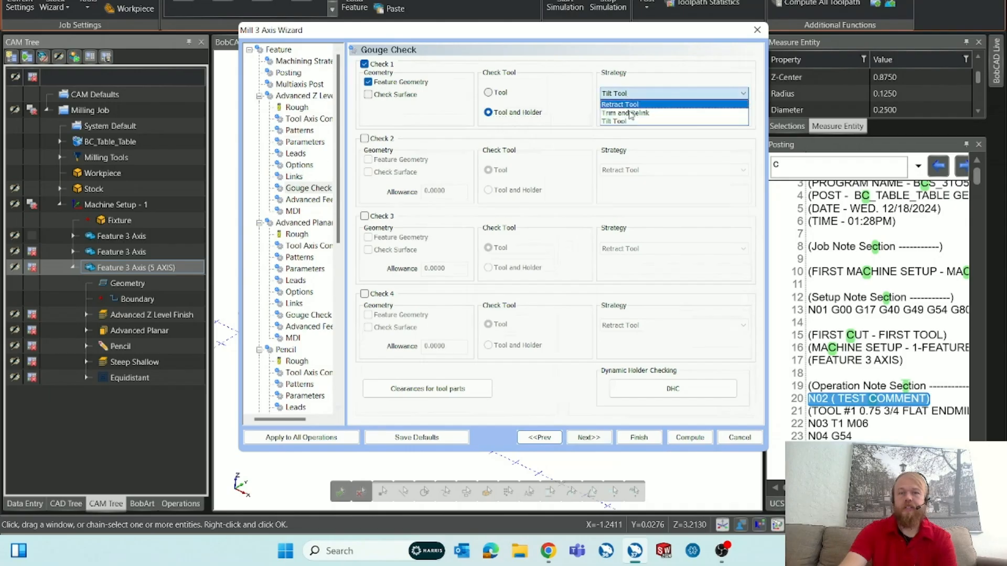
left_click(623, 121)
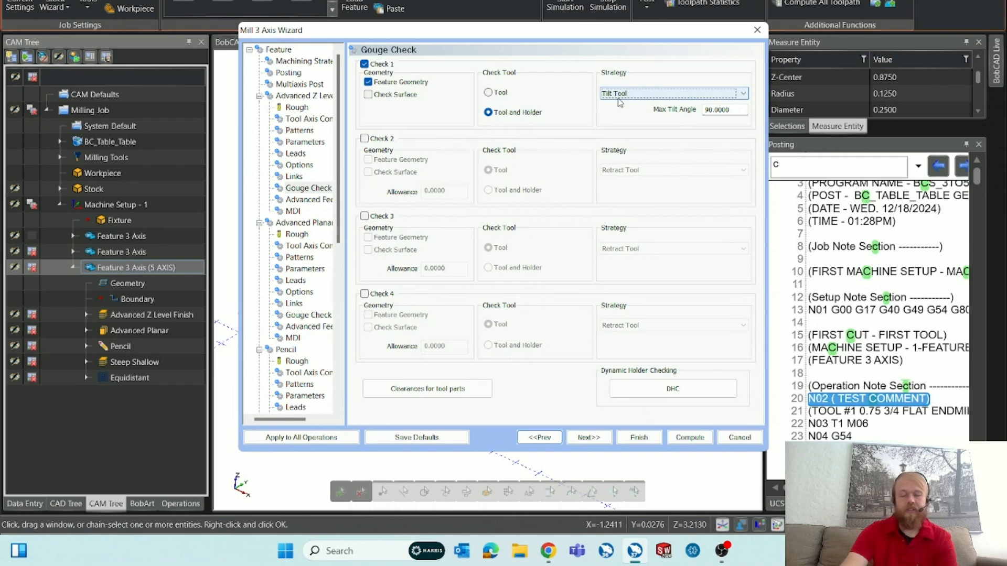
left_click(583, 439)
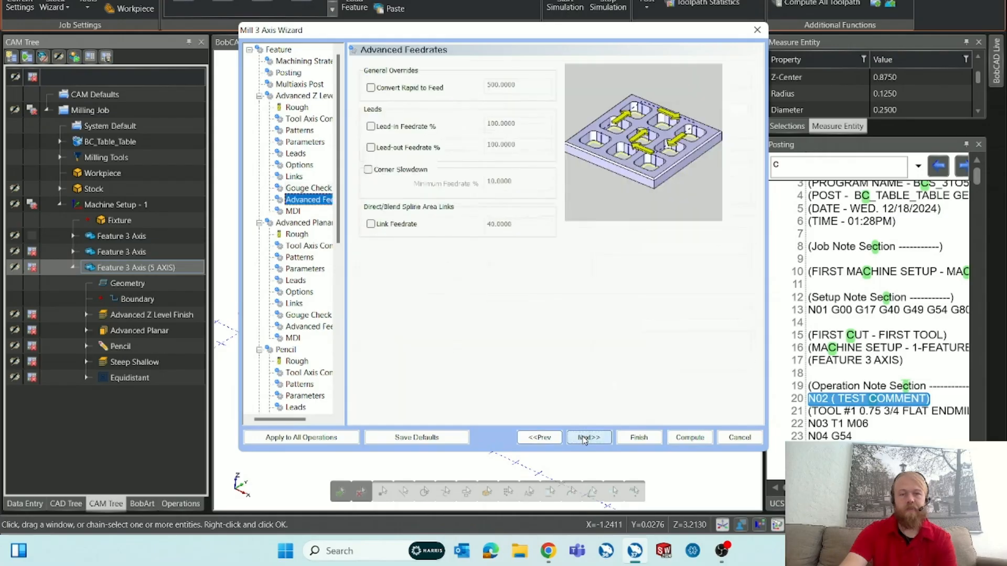
Review the tool axis control and gouge check settings of Advanced Planar, check the remaining operations, and finish the wizard.
left_click(583, 440)
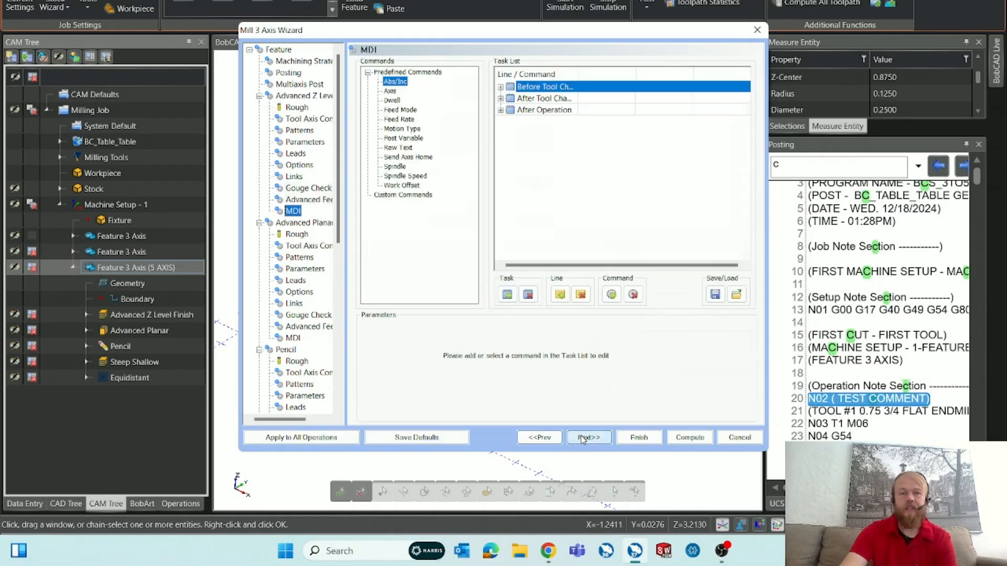
left_click(583, 439)
left_click(583, 439)
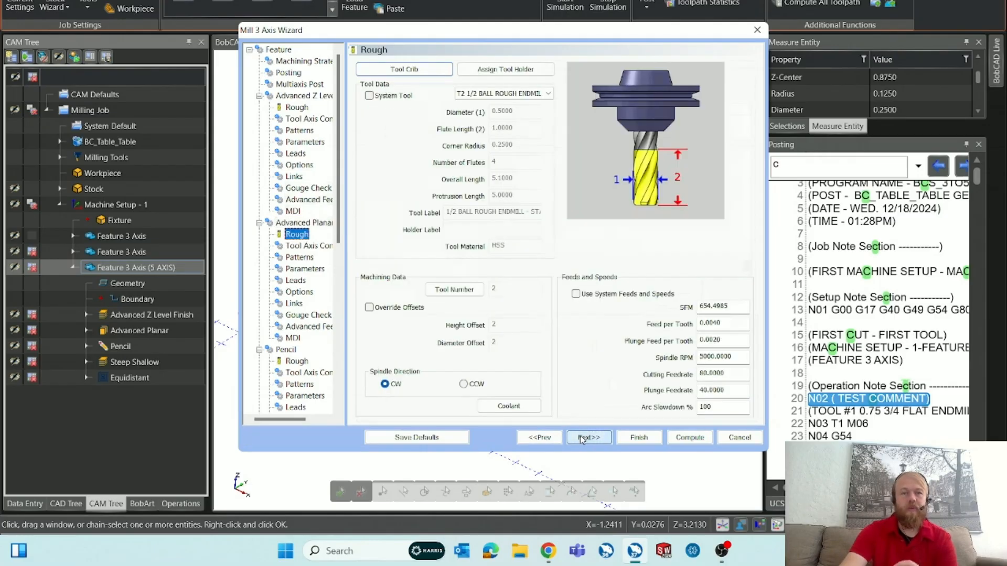
left_click(583, 439)
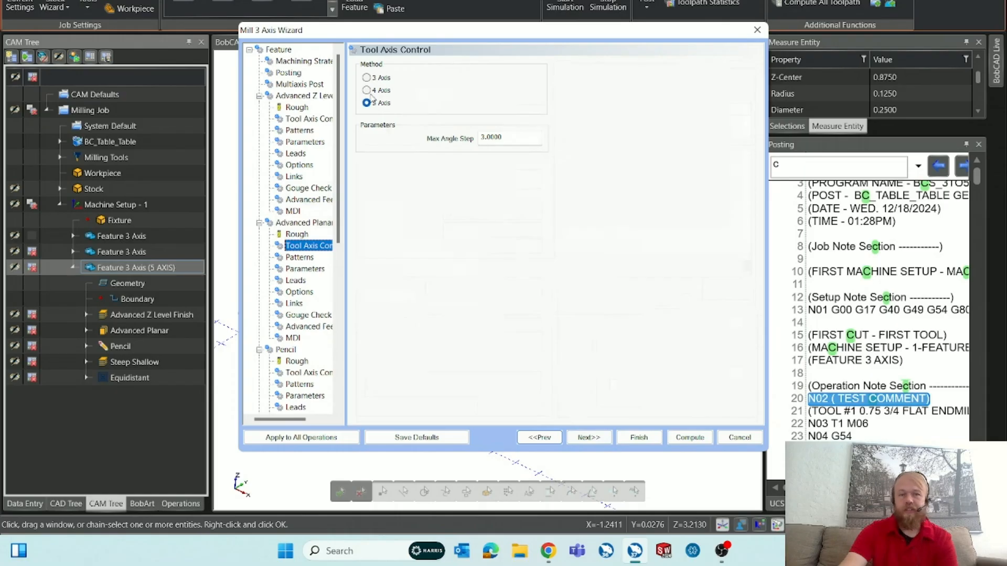
left_click(317, 318)
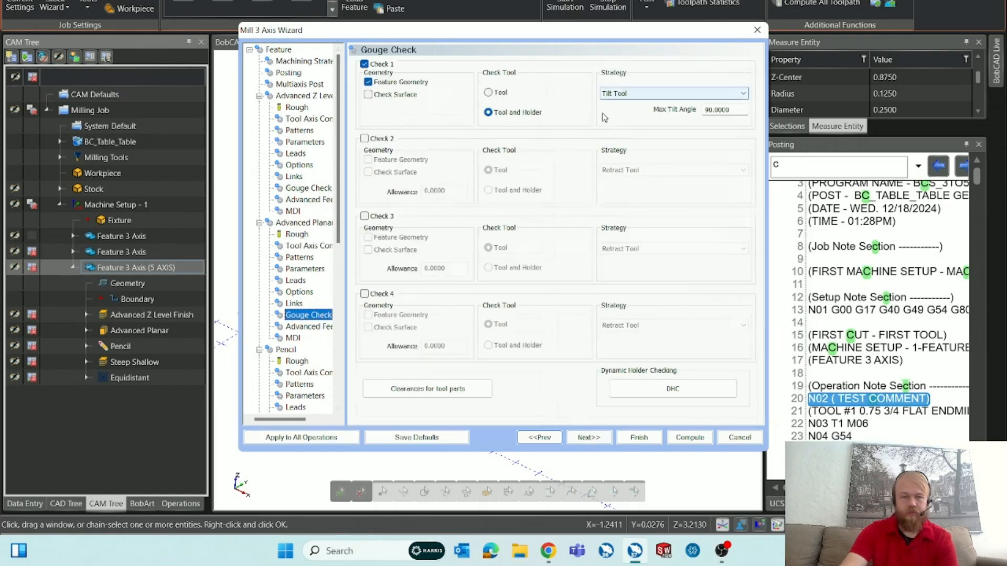
scroll(288, 321, "down", 8)
scroll(287, 321, "up", 3)
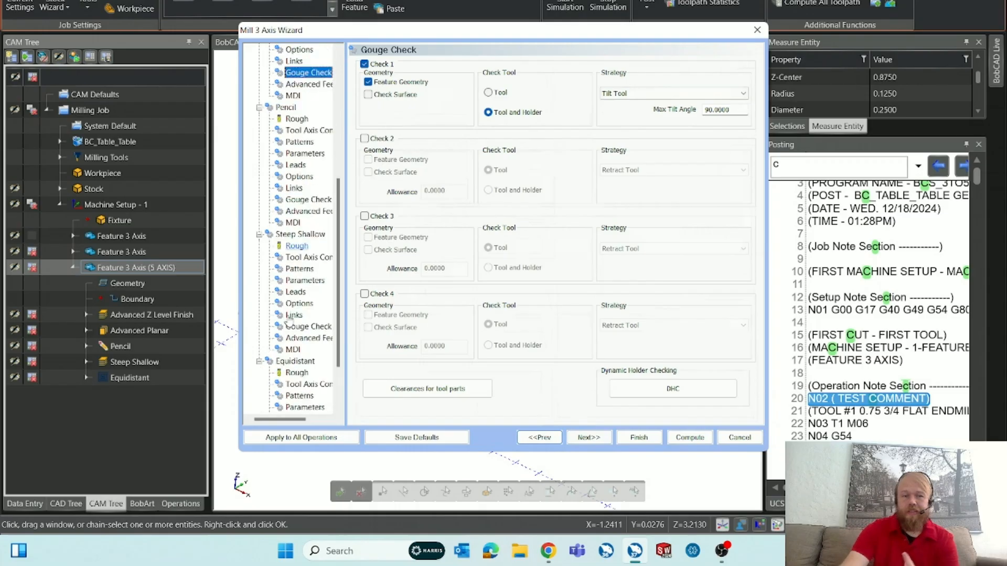
left_click(645, 438)
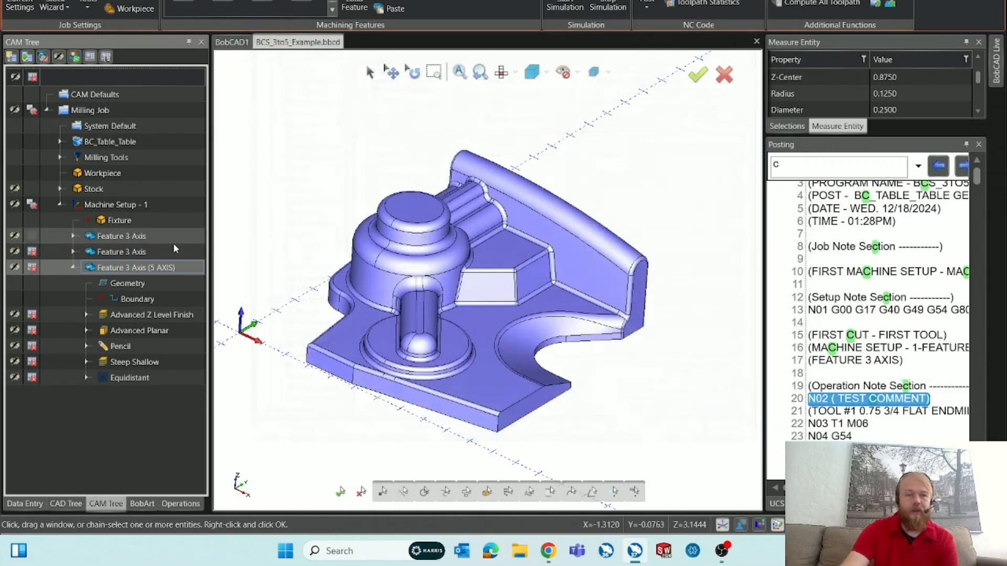
Duplicate the second Feature 3 Axis together with its geometry into Machine Setup - 1.
right_click(159, 255)
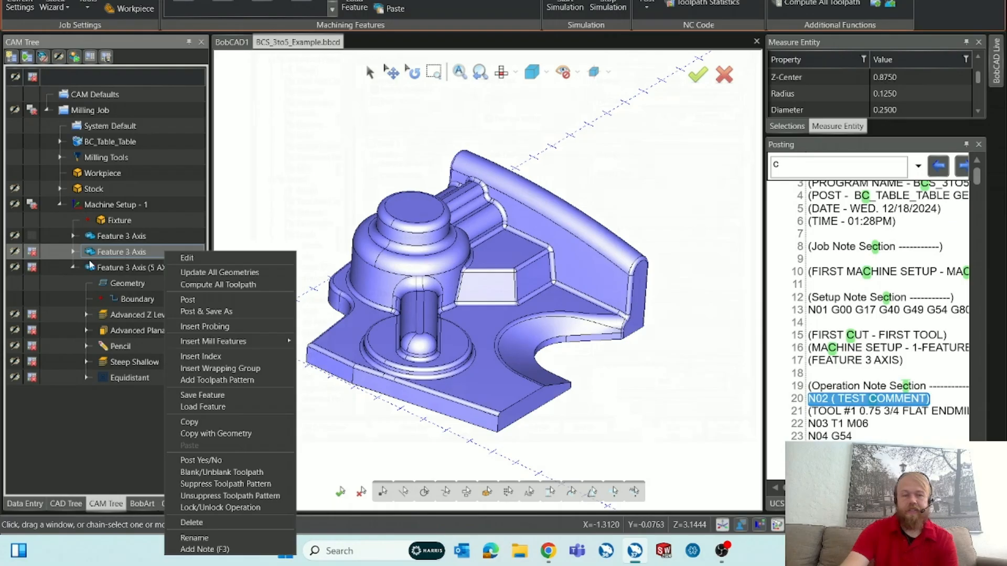
left_click(198, 436)
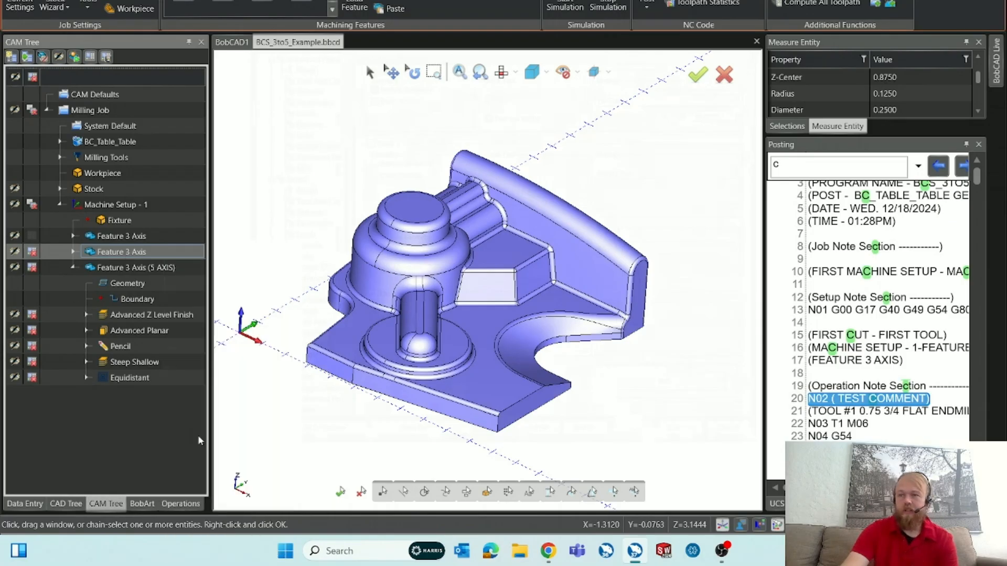
right_click(171, 204)
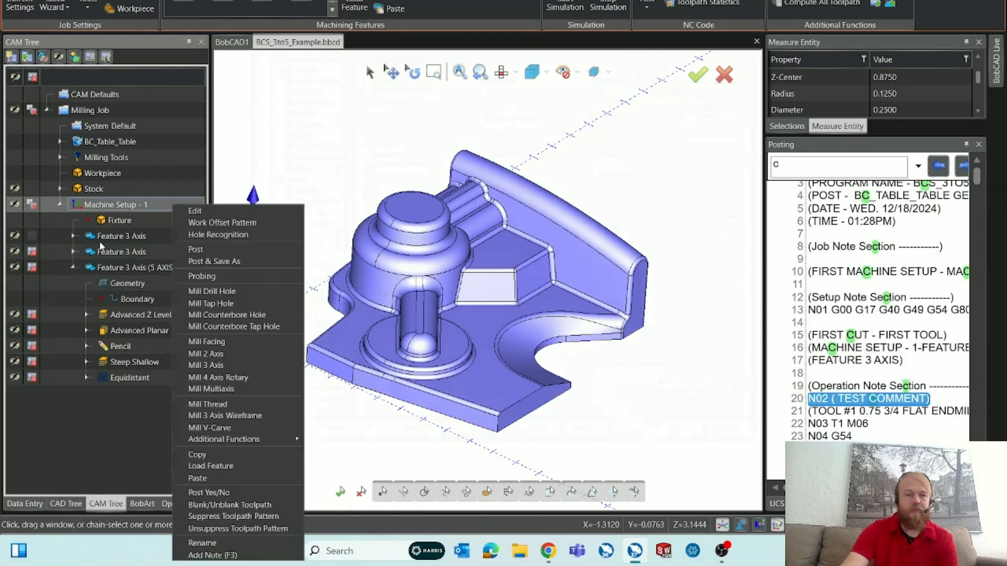
left_click(230, 476)
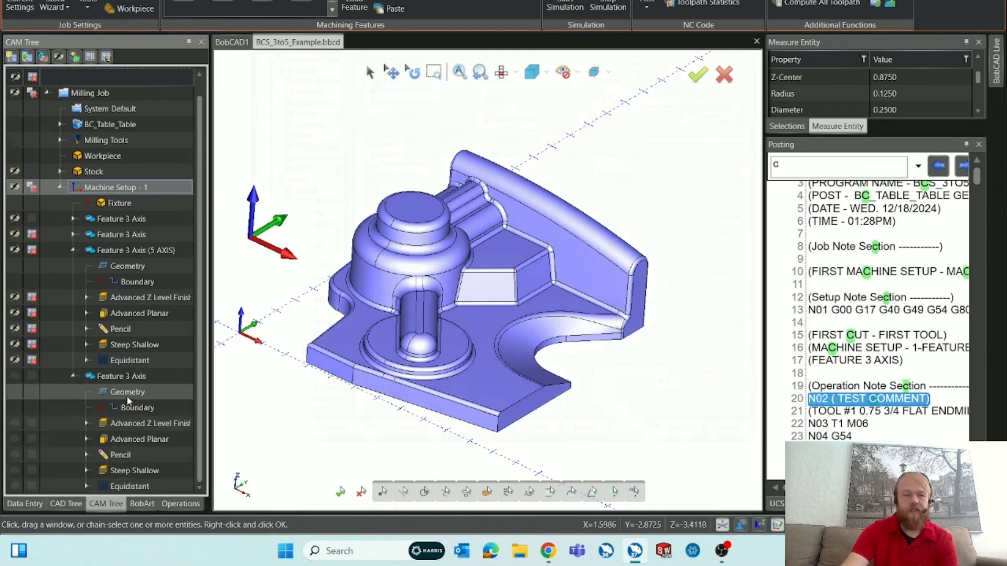
Check the tool axis control method and gouge check settings of Advanced Z Level Finish in the duplicated feature.
double_click(129, 424)
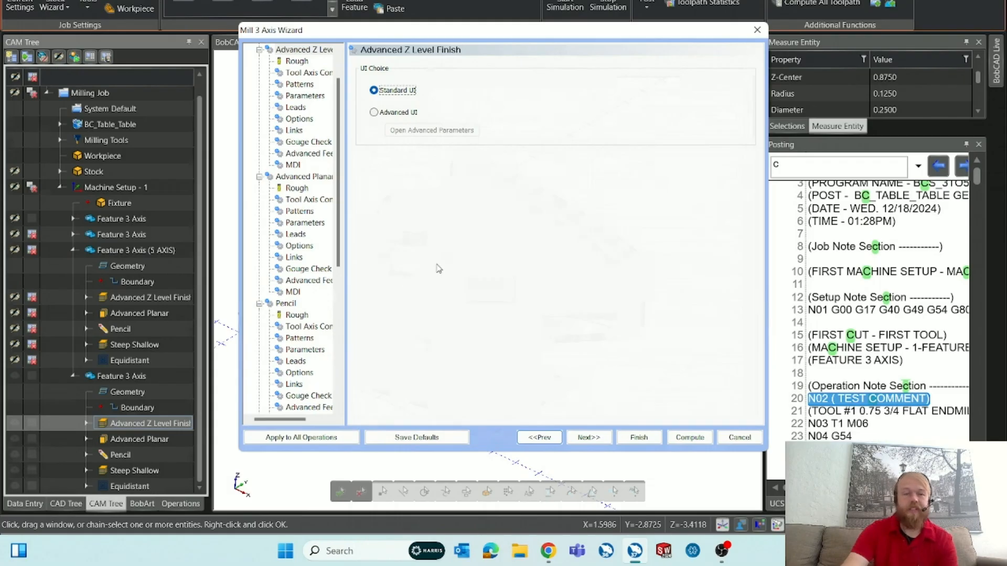
left_click(314, 75)
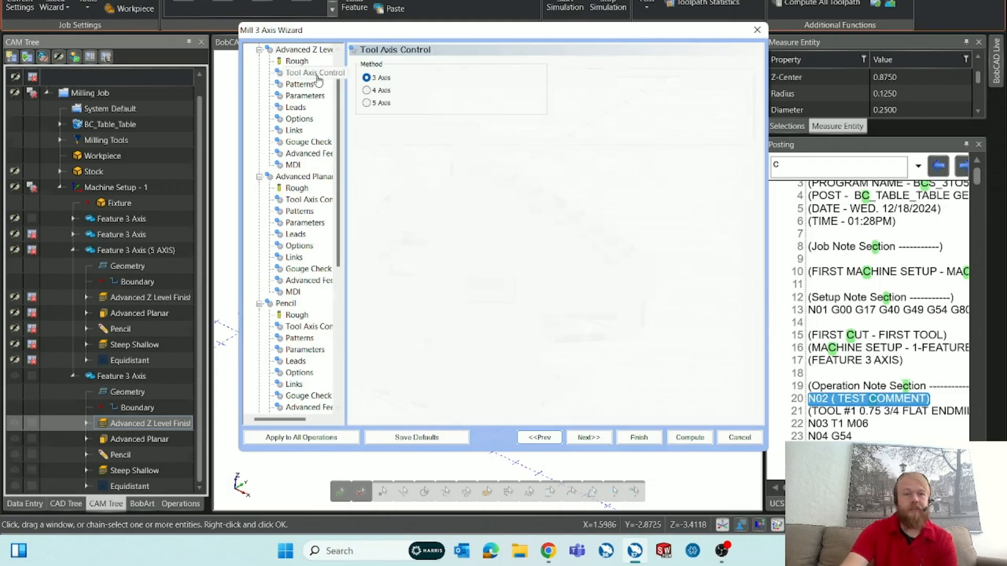
left_click(308, 142)
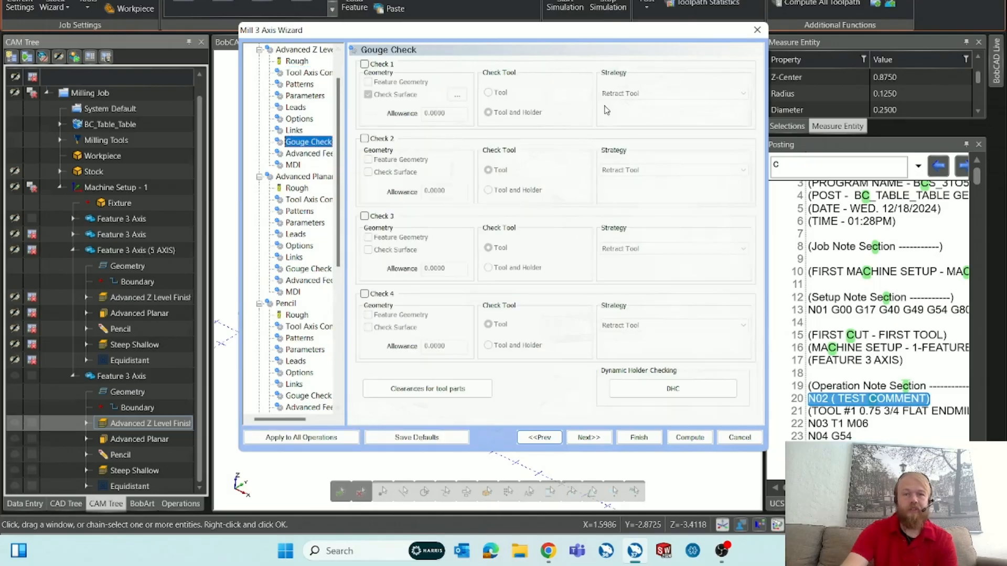
left_click(739, 437)
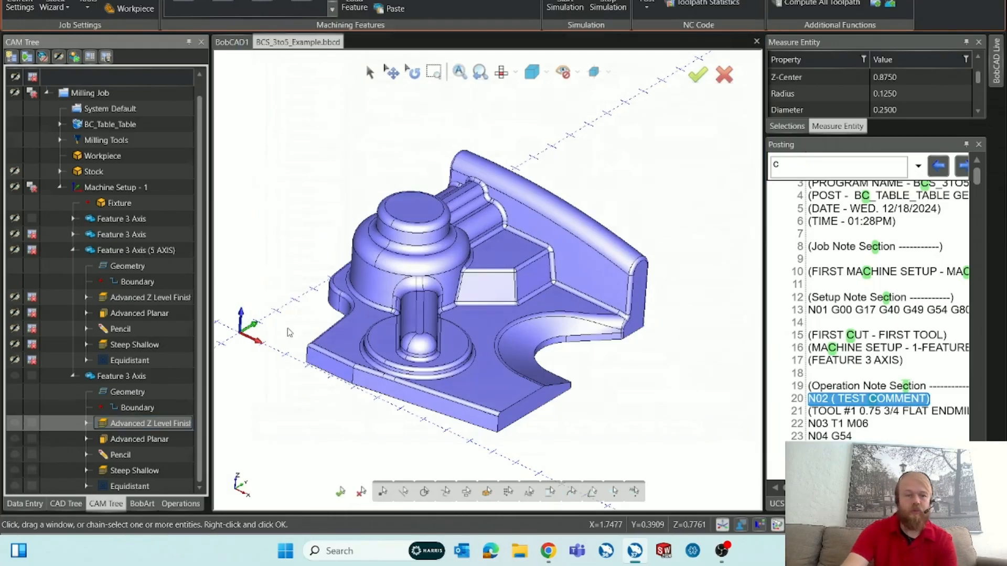
Delete the duplicated Feature 3 Axis from Machine Setup - 1.
left_click(156, 380)
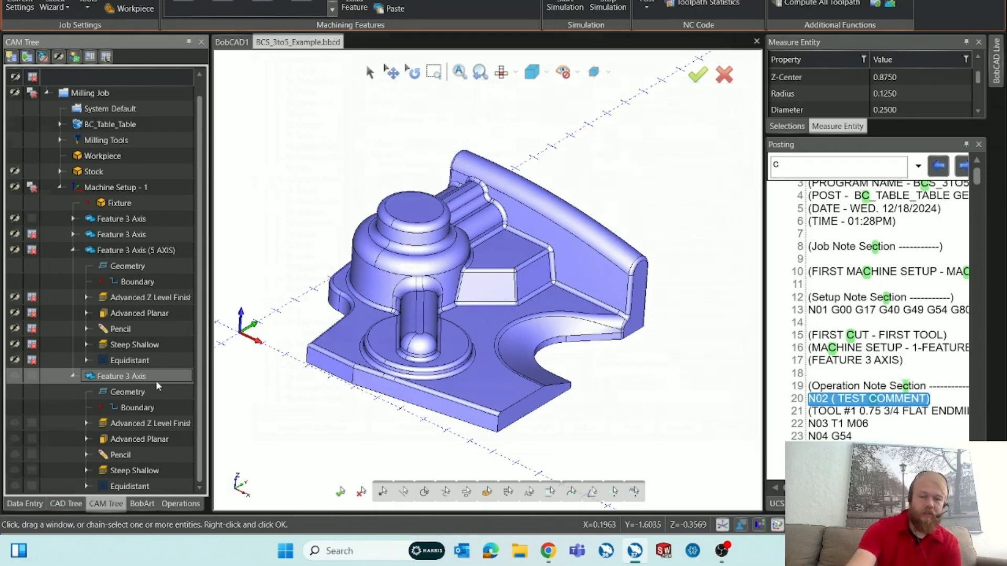
key("Delete")
key("Return")
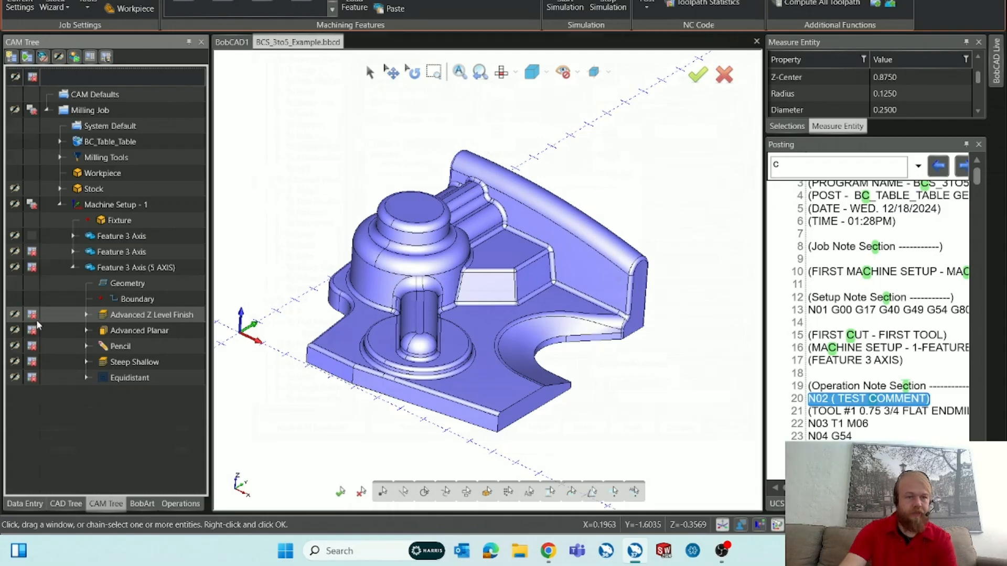
Activate Feature 3 Axis (5 AXIS), collapse its operations, and show the job simulation in Machine mode, close to the stock.
left_click(74, 267)
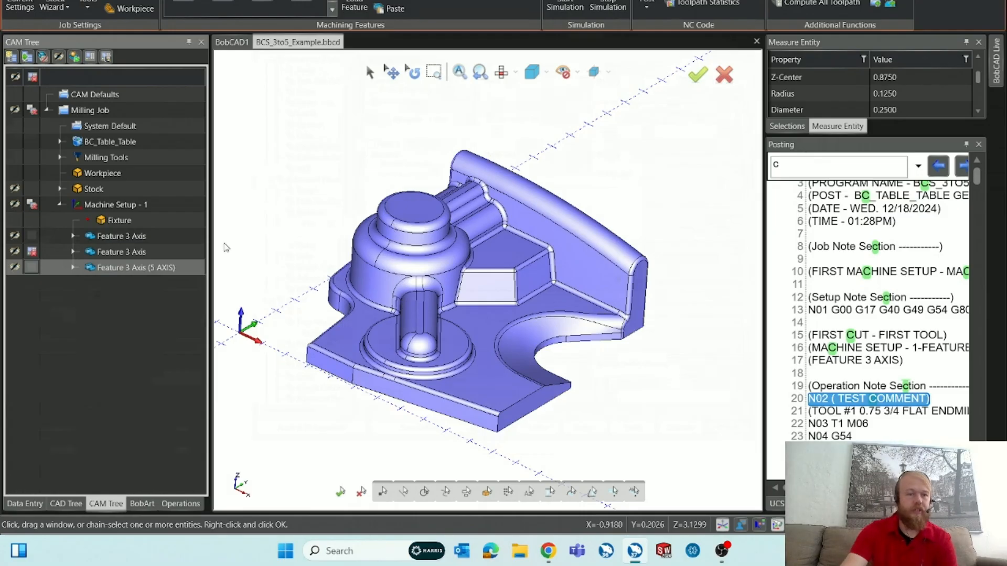
left_click(177, 242)
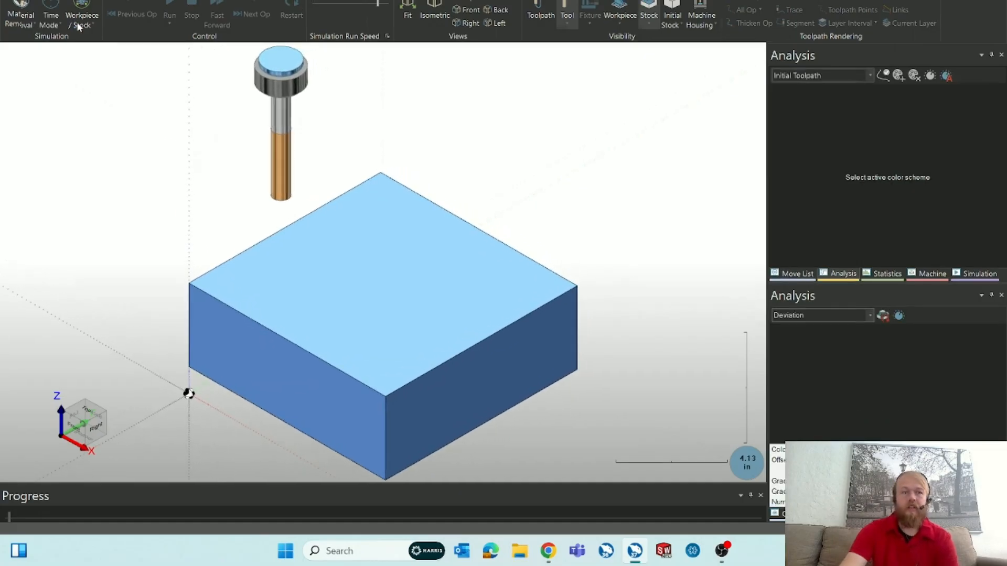
left_click(84, 26)
left_click(90, 48)
middle_click_drag(370, 300, 505, 323)
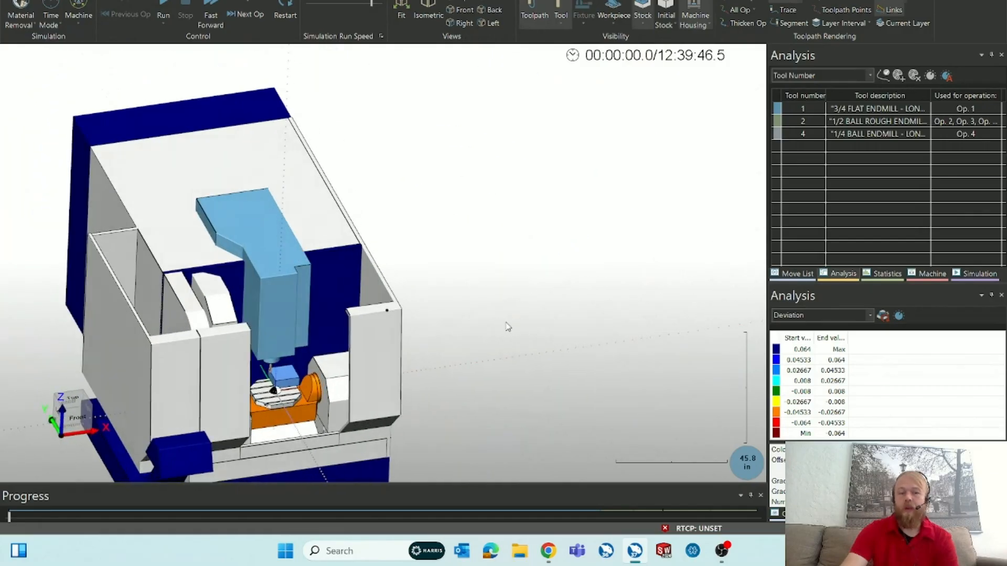
scroll(265, 408, "up", 5)
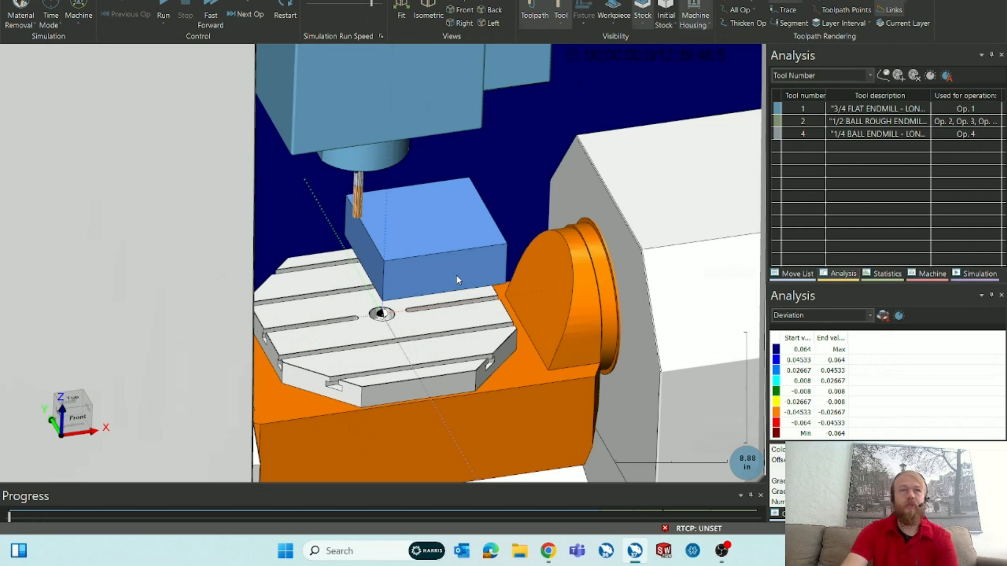
Run the machine simulation slowly at first, raise its run speed, and watch the stock being roughed inside the machine.
left_click_drag(354, 2, 341, 2)
left_click(163, 15)
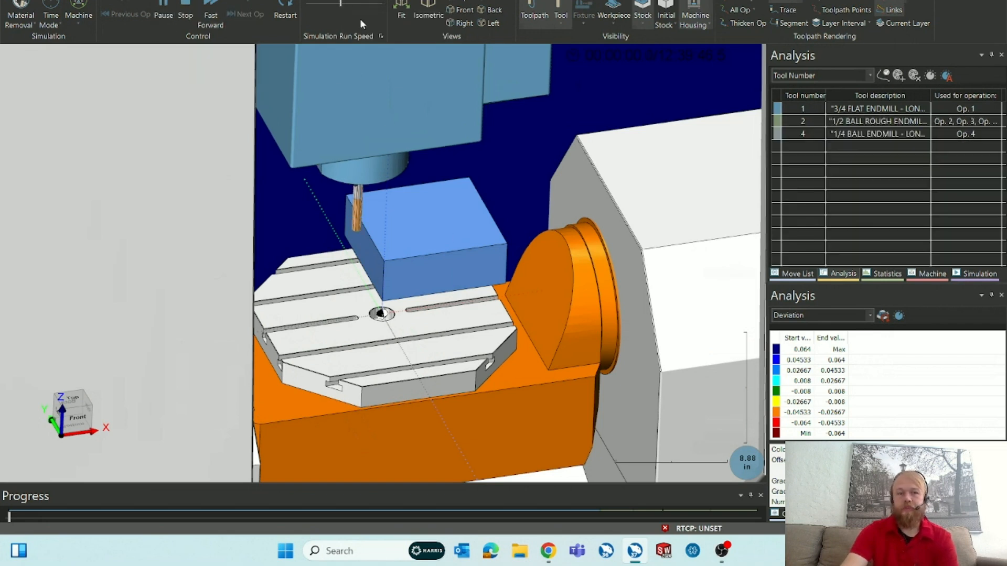
left_click_drag(356, 3, 372, 3)
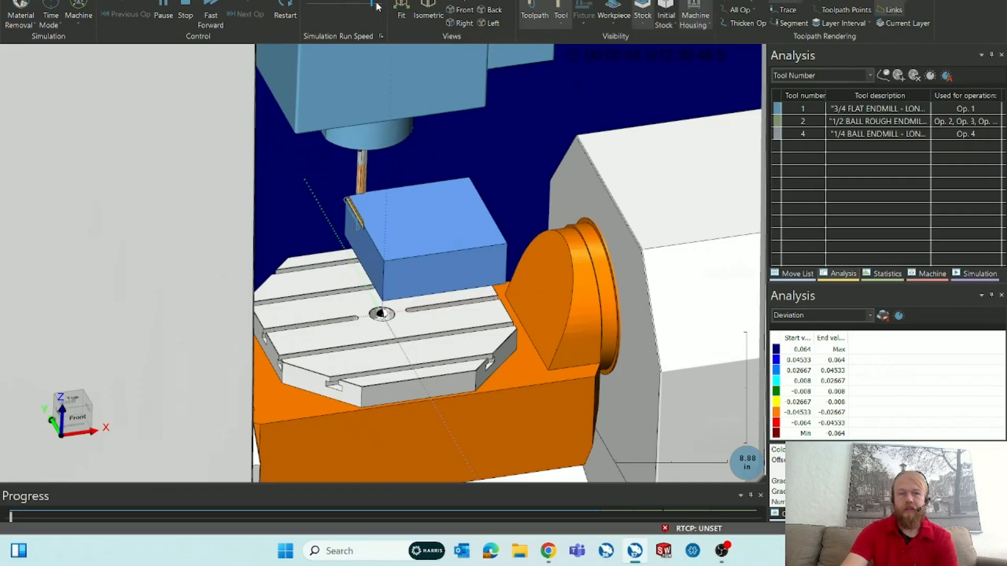
scroll(436, 225, "down", 3)
scroll(435, 226, "down", 2)
scroll(461, 319, "down", 3)
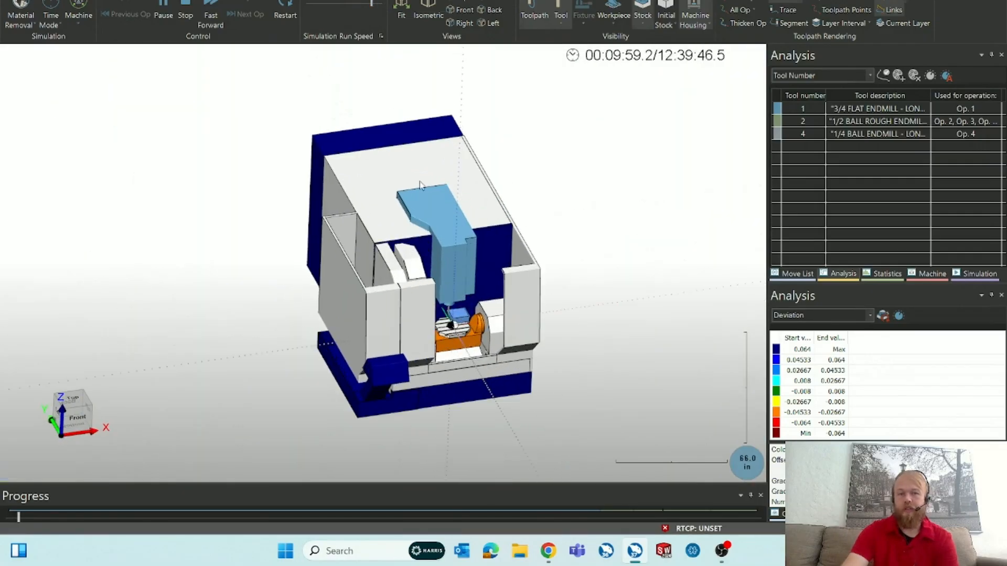
scroll(447, 308, "up", 5)
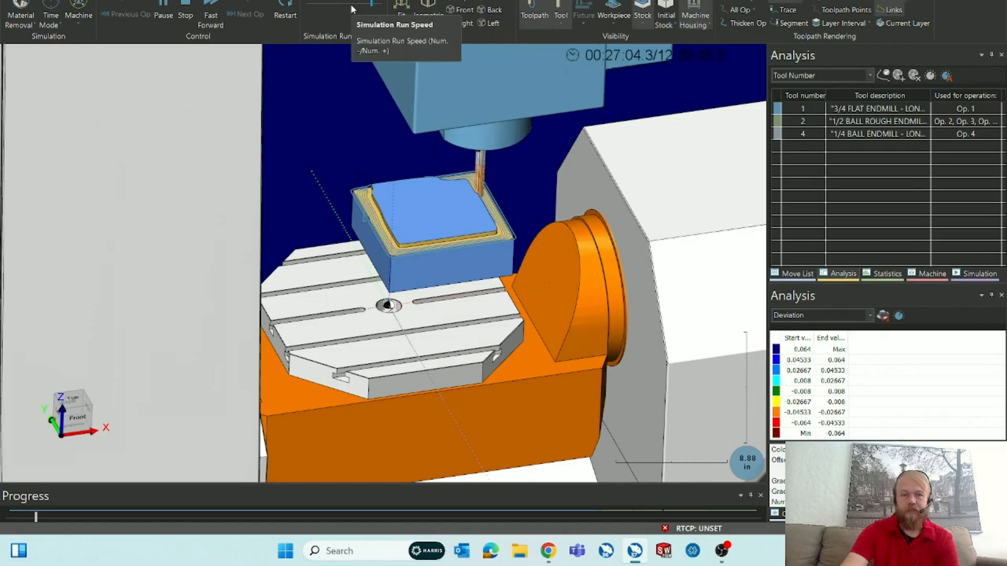
Hide the toolpath in the machine simulation and set the stock deviation analysis to None.
left_click(543, 10)
left_click(825, 314)
left_click(786, 326)
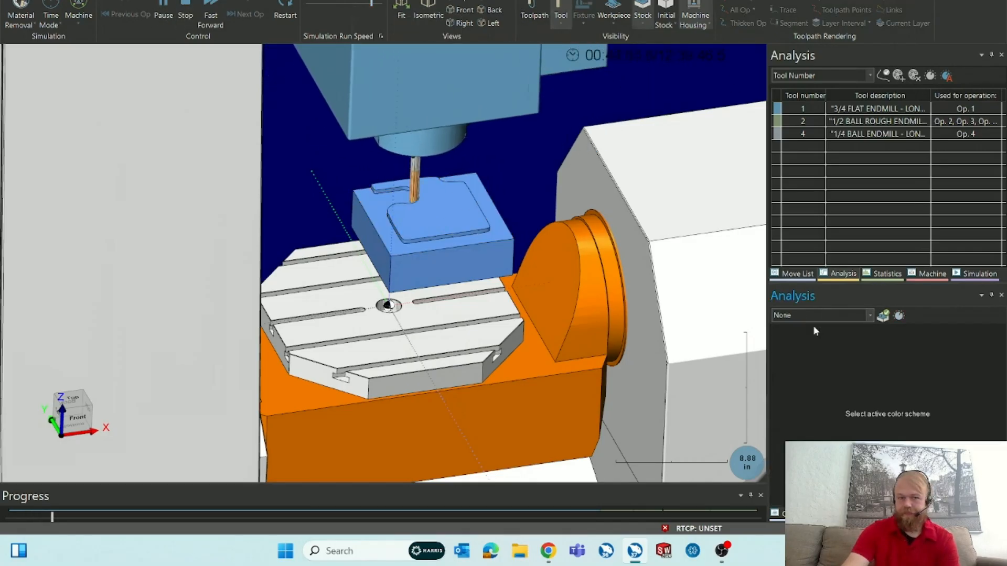
scroll(445, 210, "up", 2)
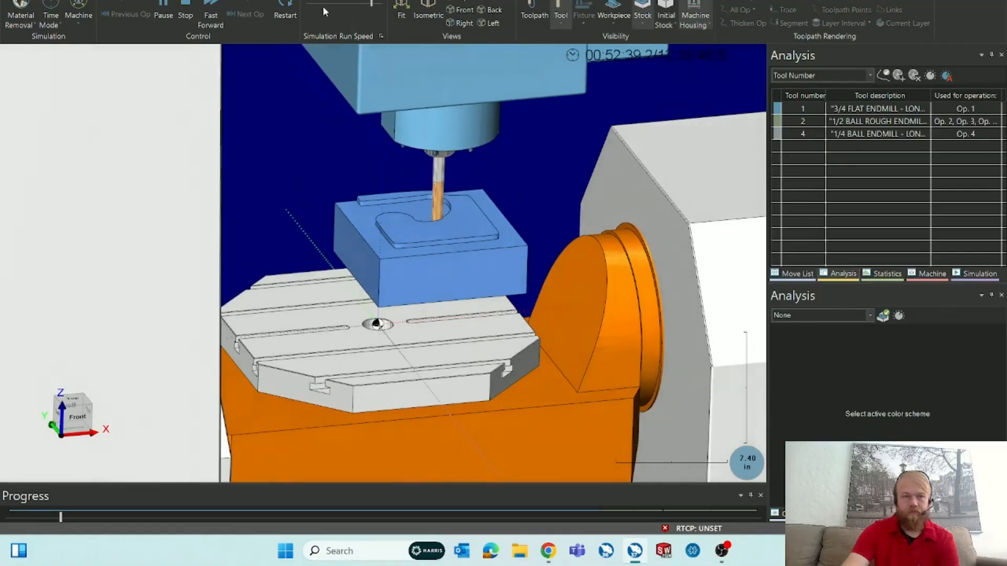
Speed up the simulation through the roughing cuts, slow it down, and pause it before returning to the CAM job.
left_click_drag(370, 2, 380, 3)
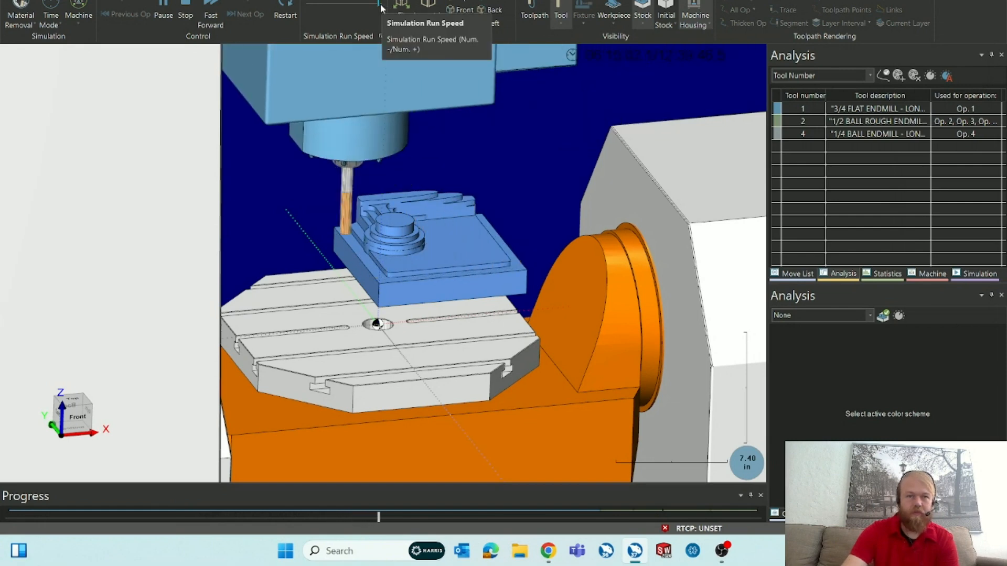
scroll(417, 254, "up", 5)
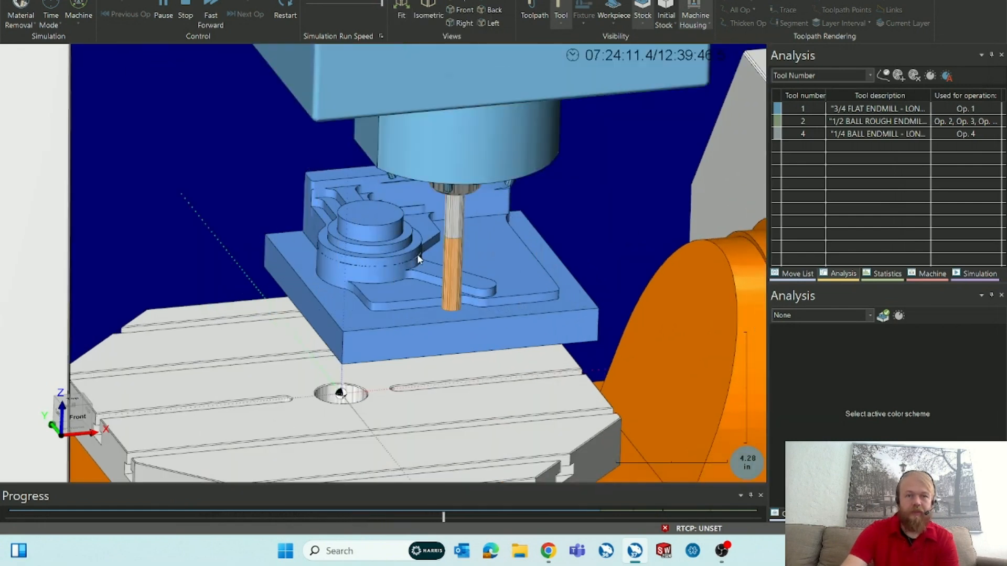
left_click(357, 4)
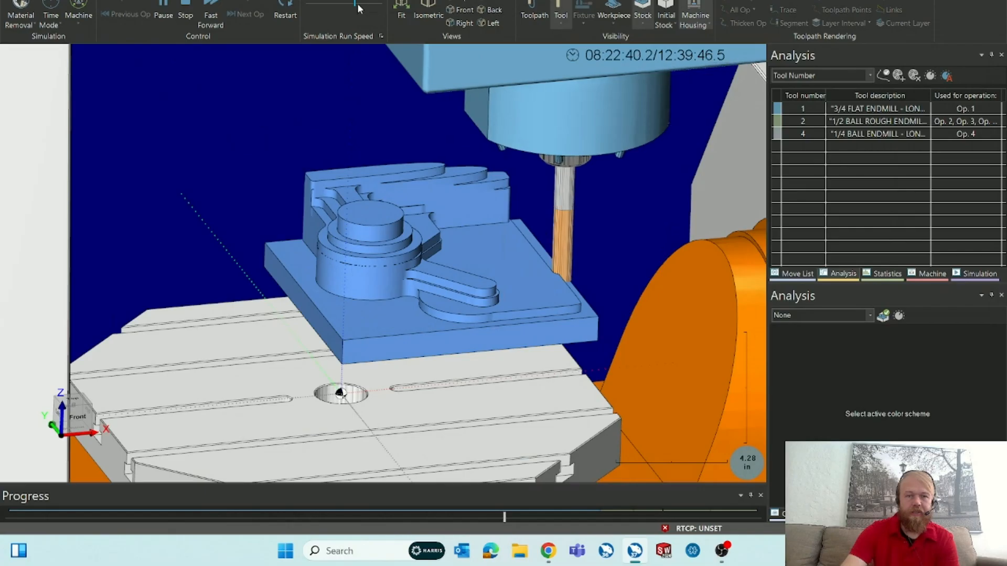
left_click(163, 15)
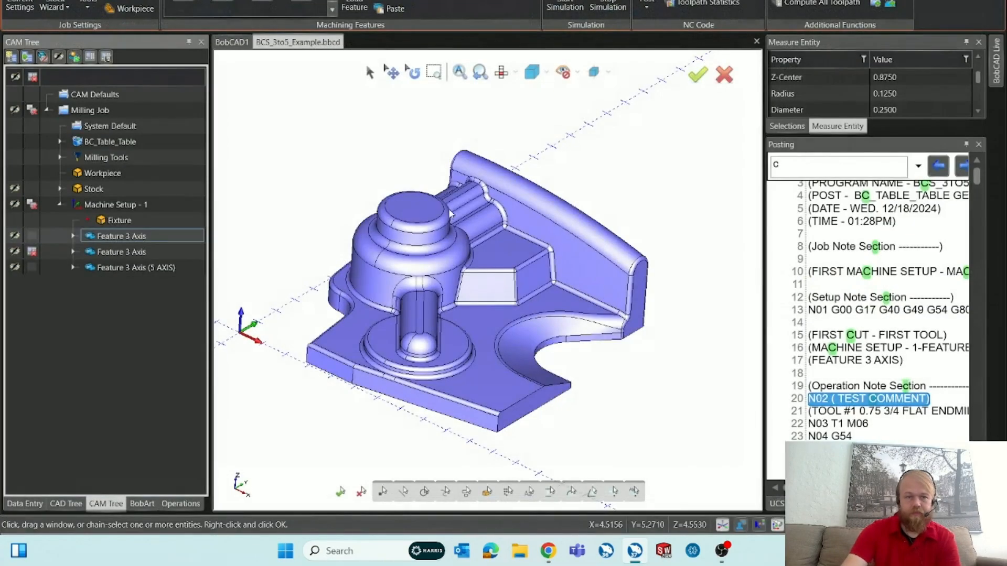
Open Machine Setup - 1 for editing and examine its G54 work offset values and the setup origin's position on the part.
scroll(399, 225, "up", 3)
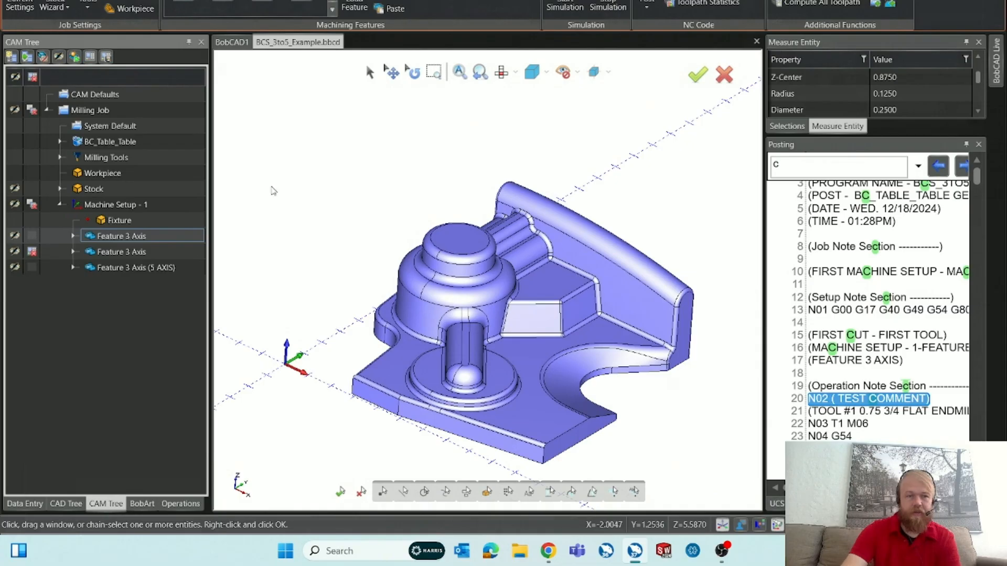
right_click(164, 209)
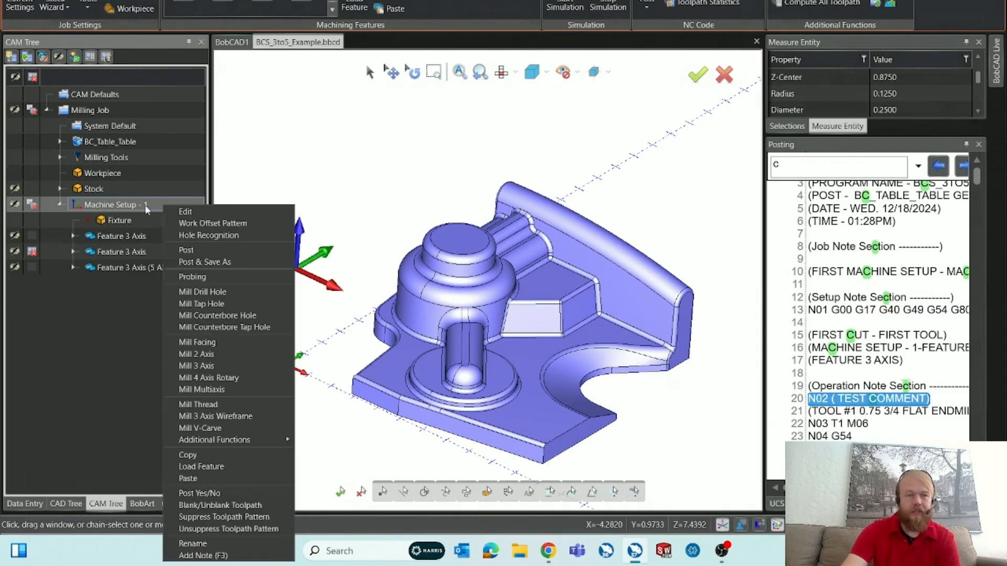
left_click(230, 212)
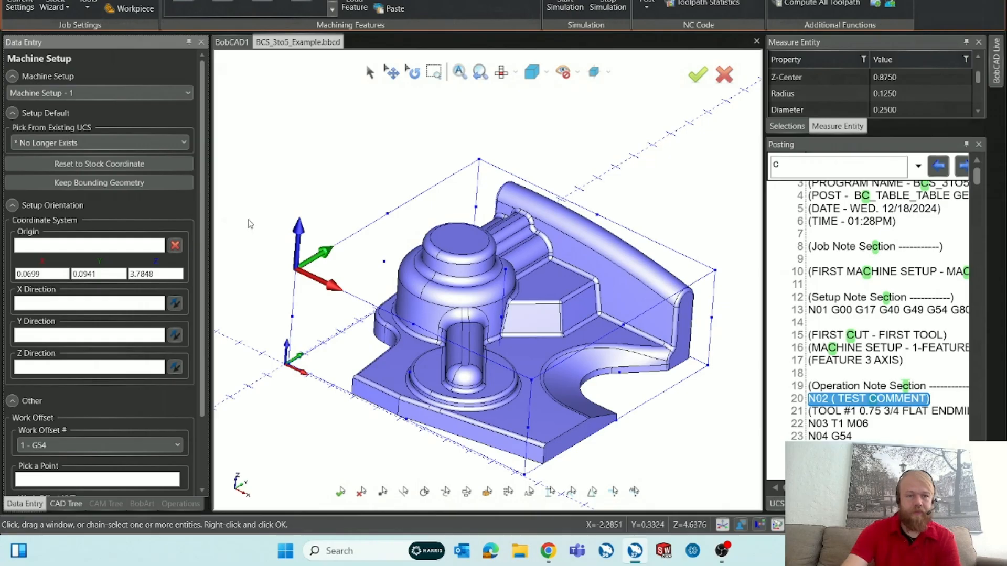
scroll(195, 295, "down", 3)
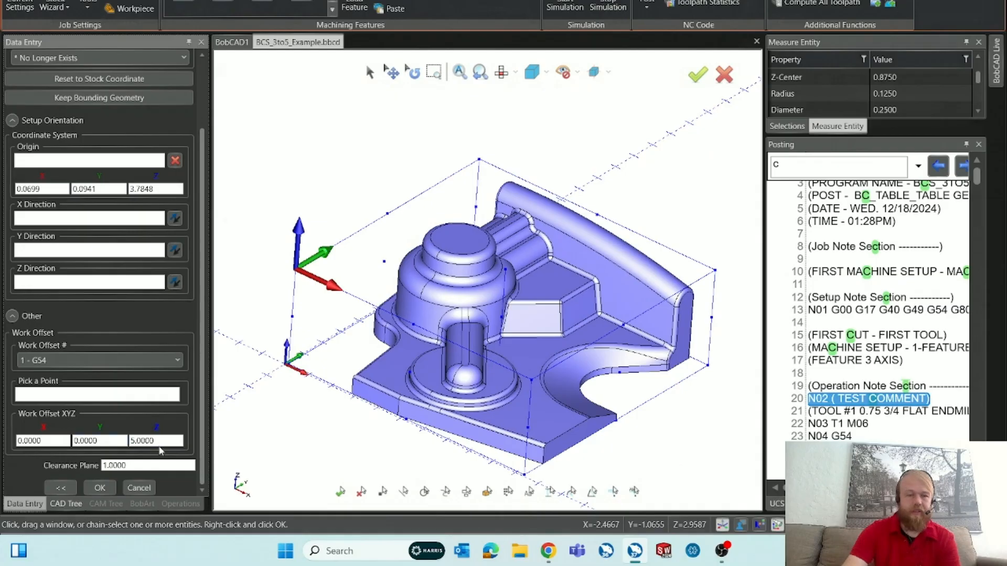
left_click_drag(166, 443, 124, 445)
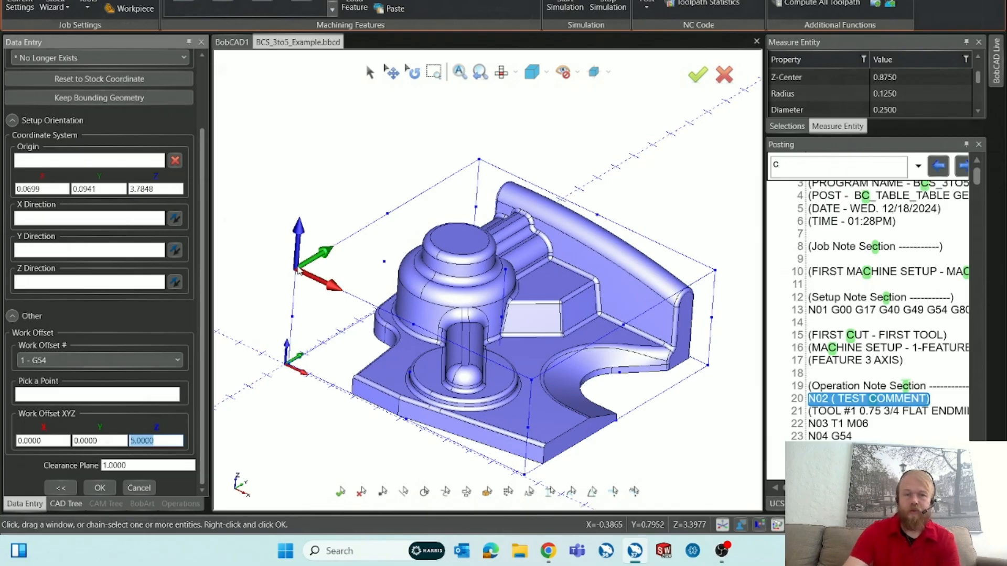
middle_click_drag(298, 271, 377, 322)
scroll(377, 321, "up", 10)
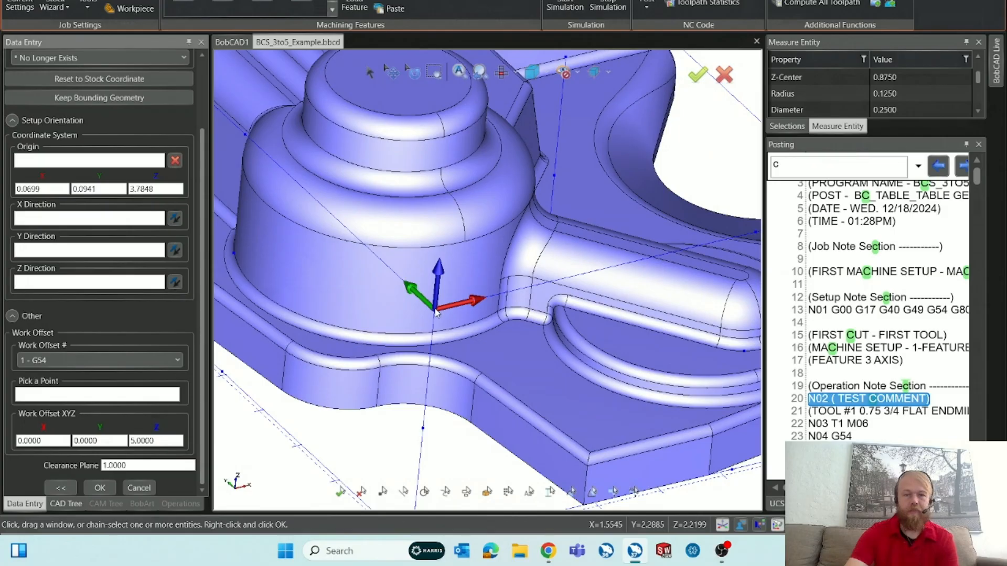
scroll(435, 312, "down", 4)
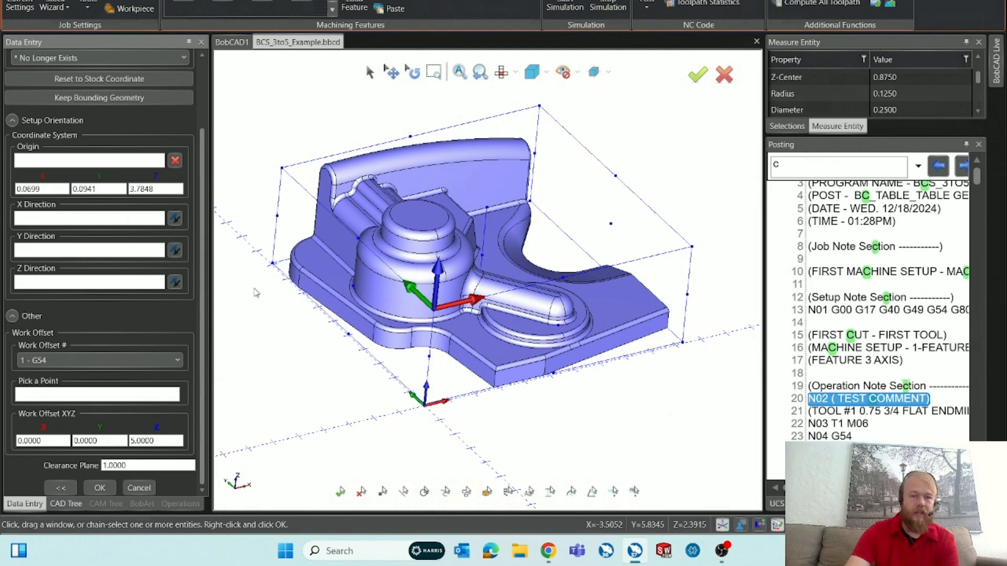
Copy the total X bound from the Entities Summary and set the X work offset to half of it, 10.3198/2.
right_click(263, 320)
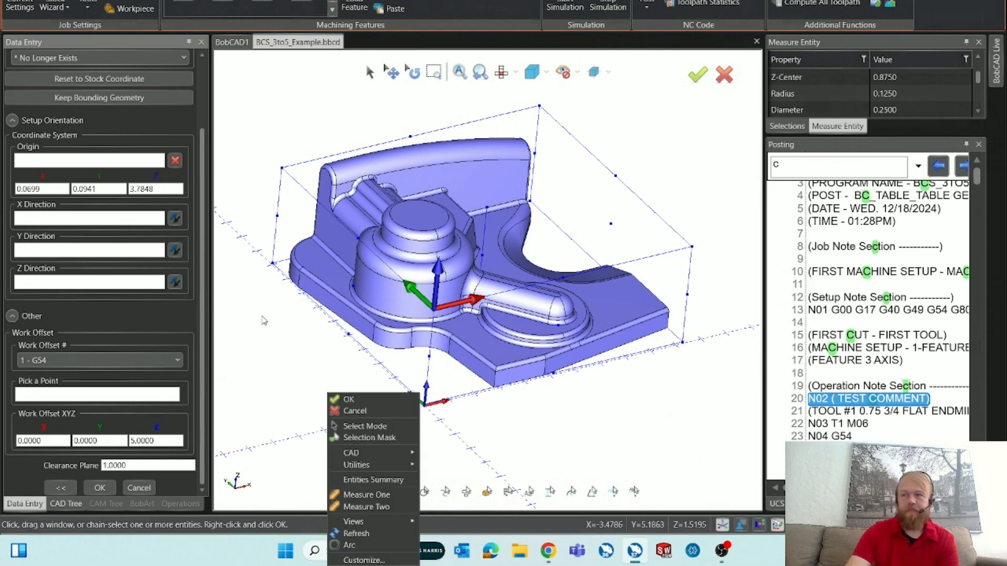
left_click(381, 482)
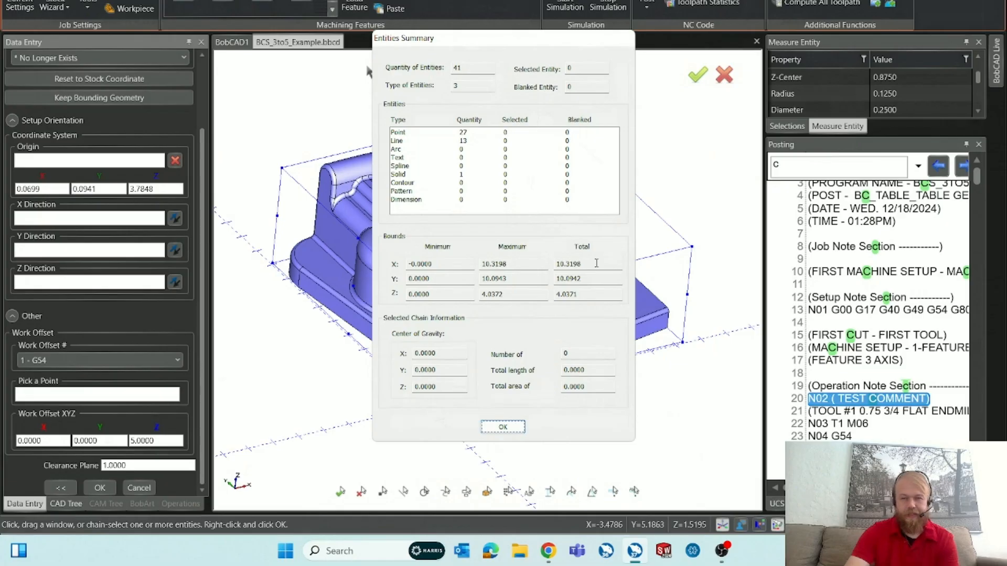
left_click(591, 278)
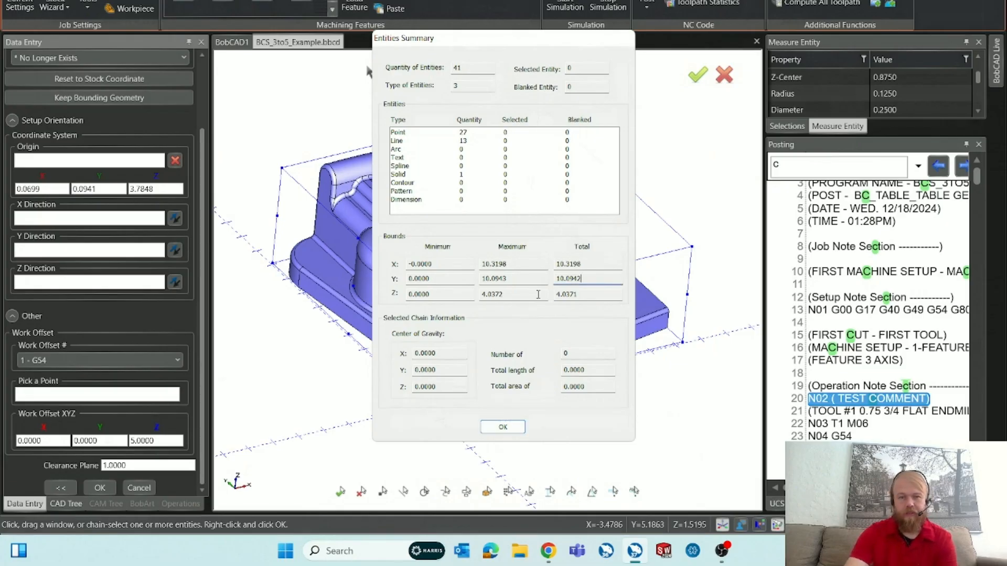
double_click(589, 266)
key("ctrl+c")
left_click(75, 444)
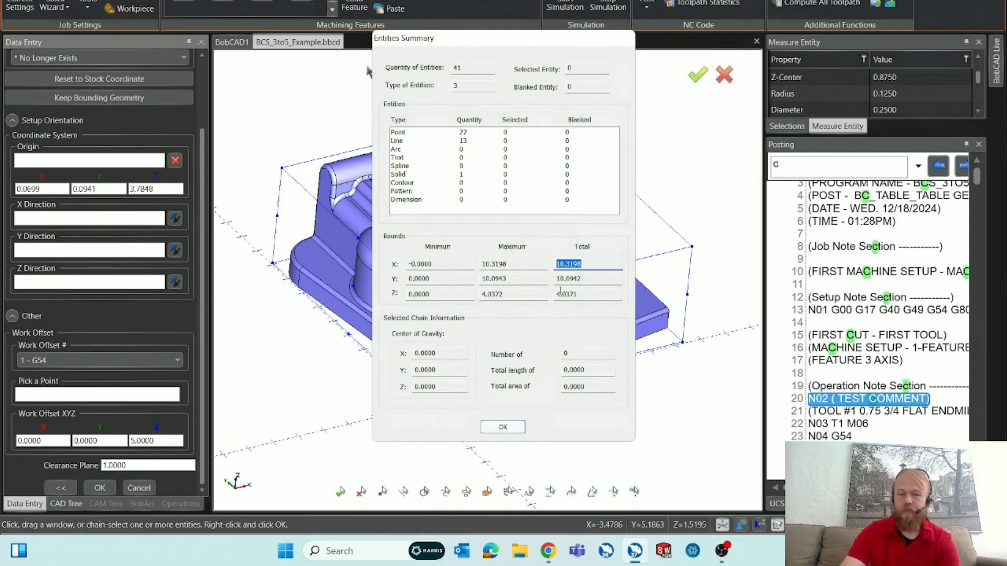
left_click(501, 428)
left_click_drag(55, 441, 7, 447)
key("ctrl+v")
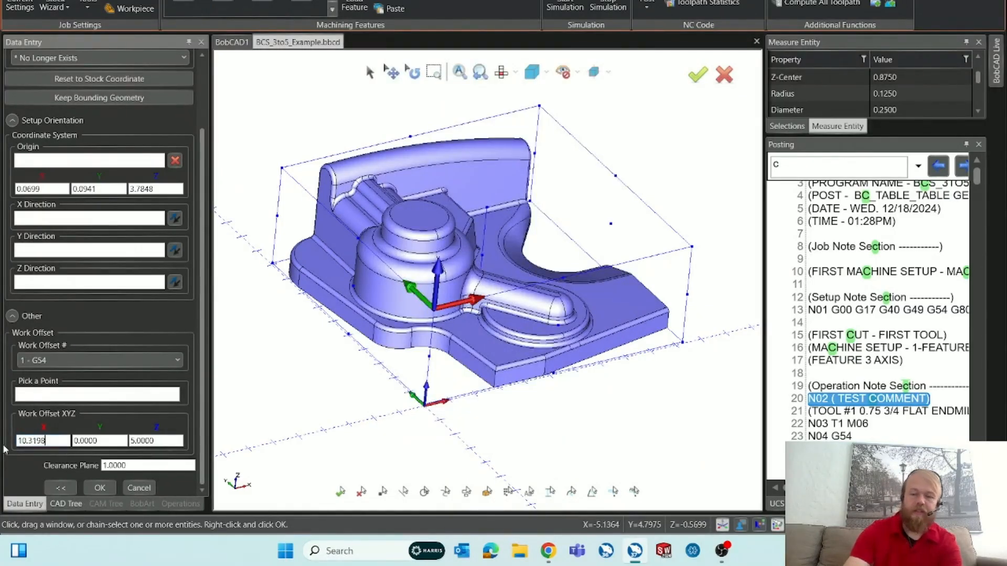
type("/2")
key("Tab")
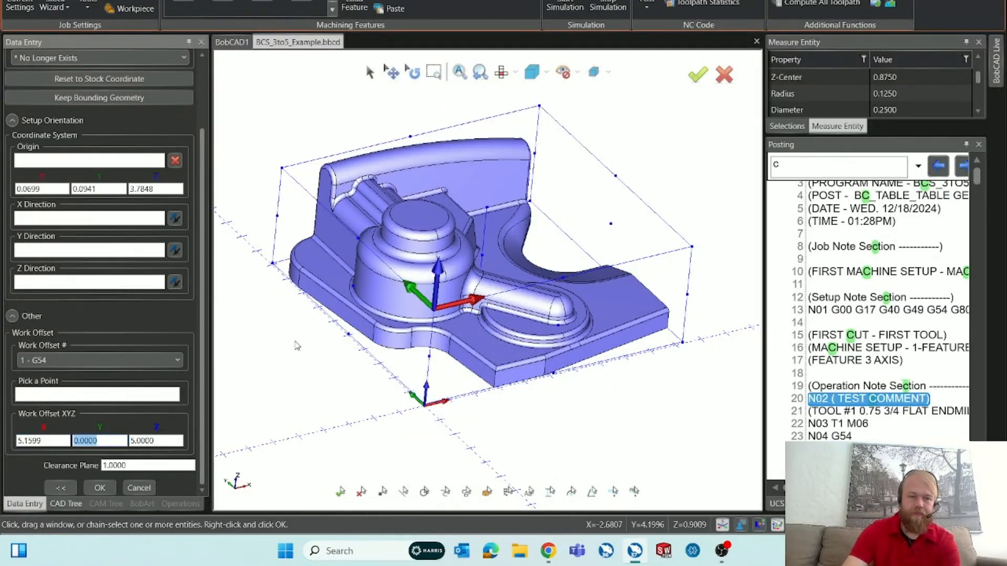
Copy the total Y bound from the Entities Summary, set the Y work offset to half of it, 10.0942/2, and accept the setup.
right_click(369, 393)
left_click(414, 479)
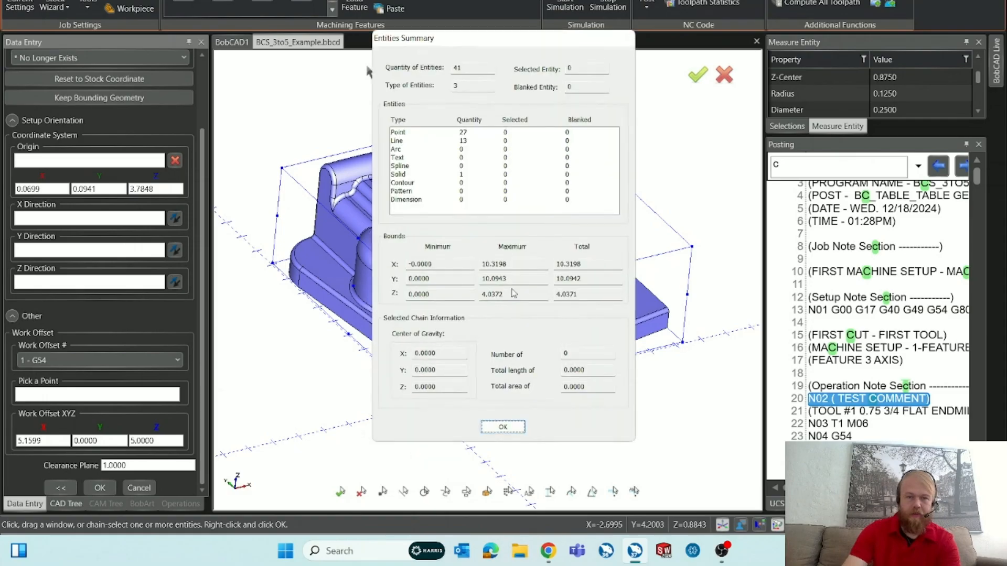
left_click_drag(597, 278, 530, 281)
key("ctrl+c")
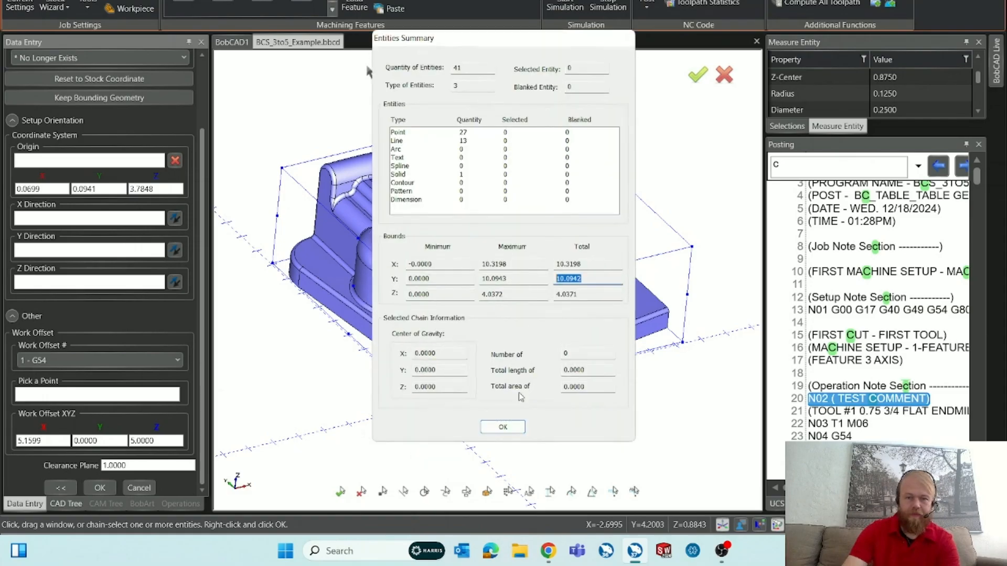
left_click(501, 427)
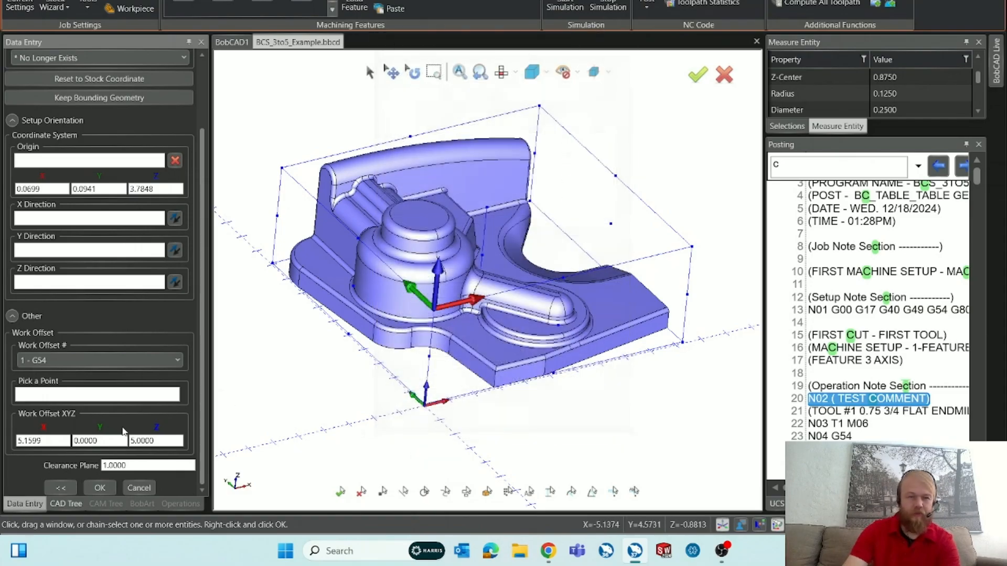
double_click(86, 441)
key("ctrl+v")
type("/2")
key("Tab")
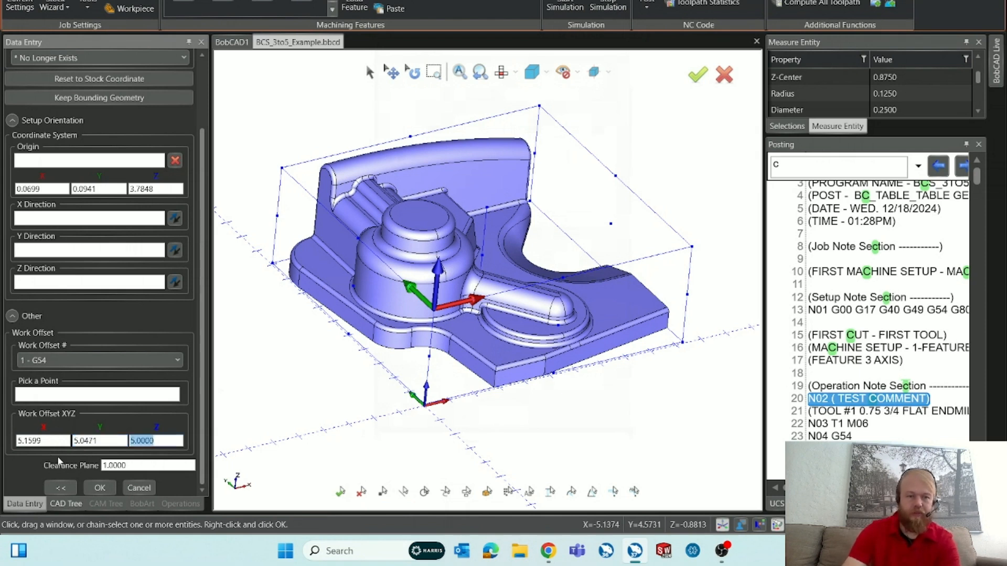
left_click(101, 488)
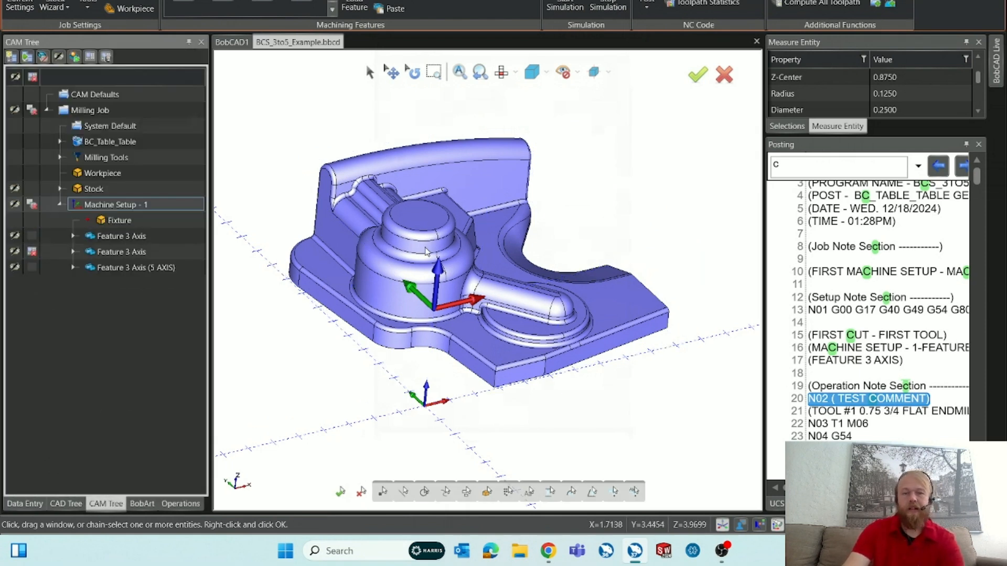
Reopen Machine Setup - 1, review the X, Y and Z work offset values, and accept the setup.
right_click(168, 205)
left_click(173, 249)
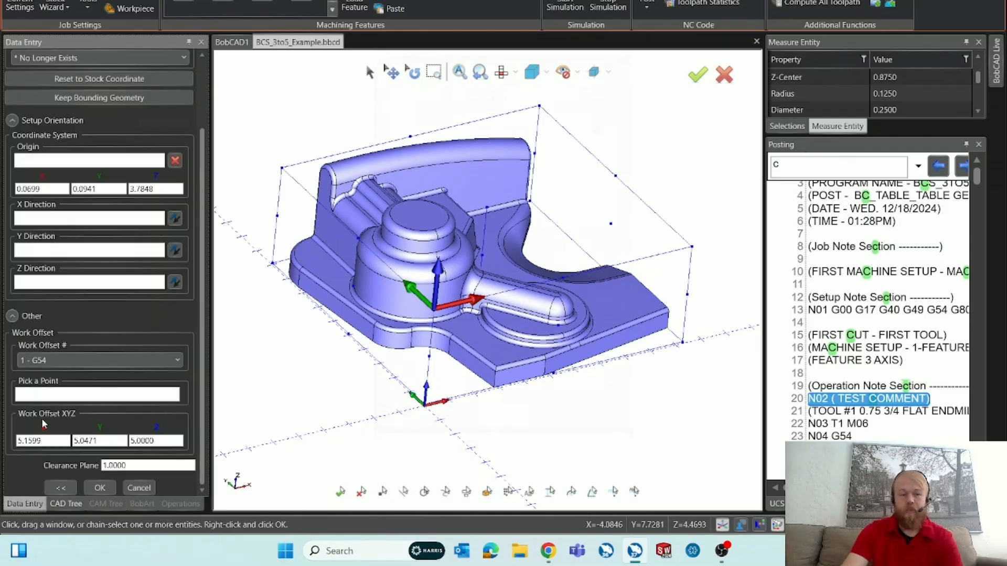
left_click(53, 440)
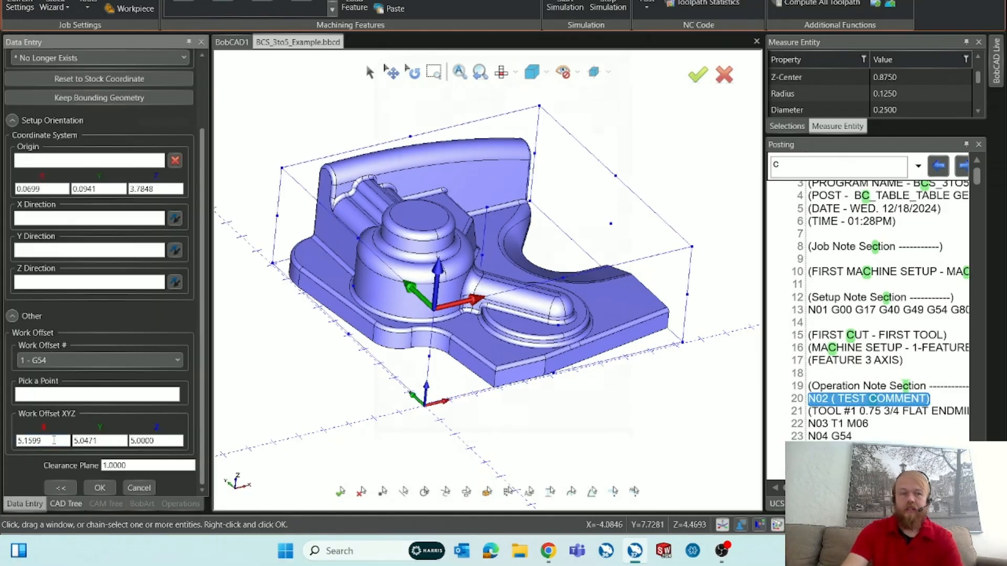
left_click(115, 440)
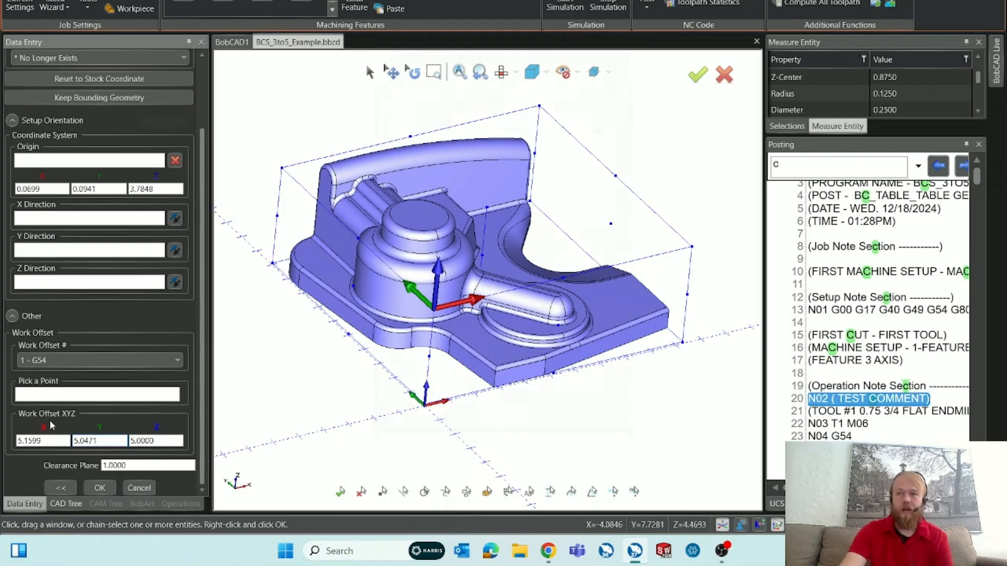
double_click(59, 443)
left_click(86, 442)
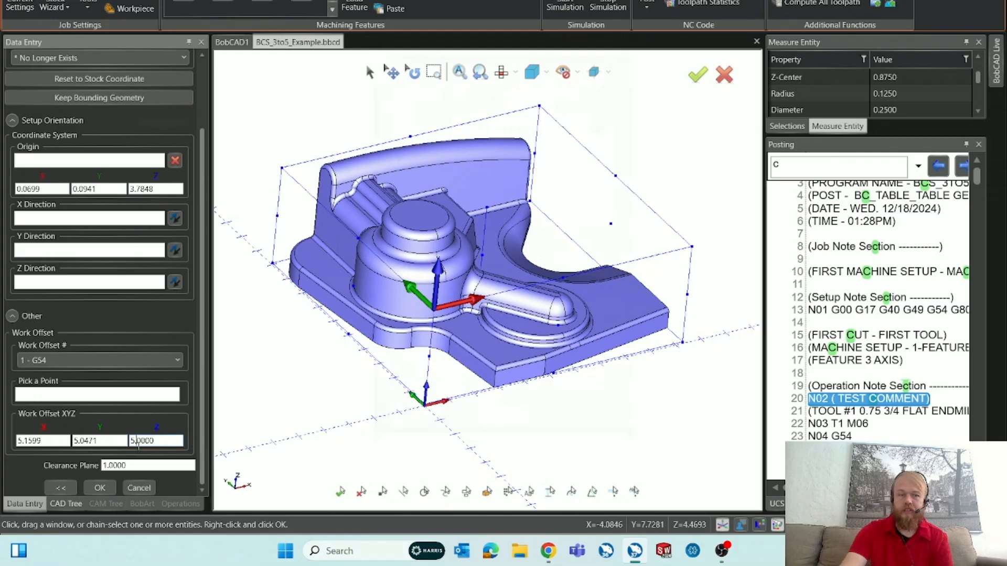
left_click(100, 488)
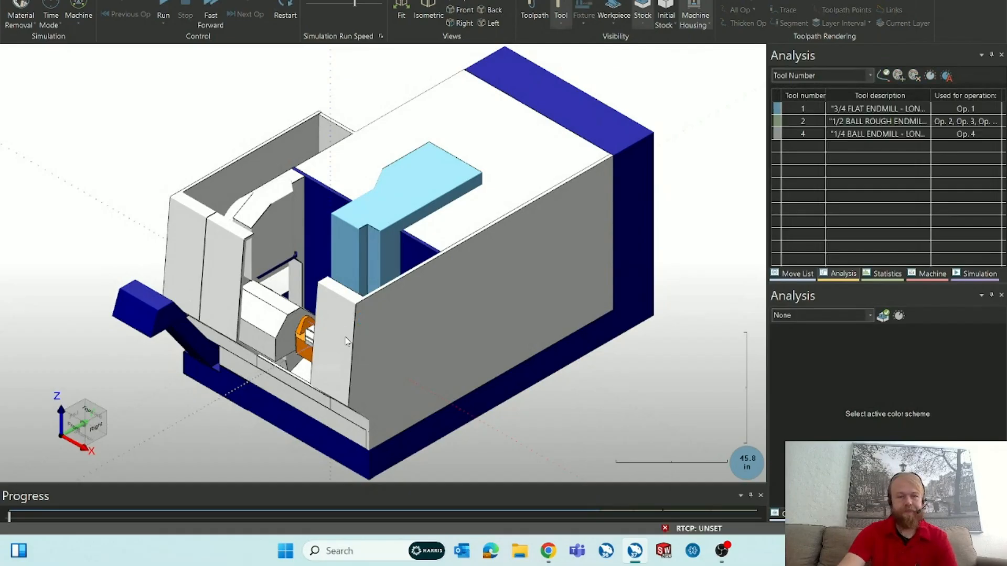
Examine the stock's position relative to the machine table in the simulation from the front and close up.
middle_click_drag(367, 330, 456, 367)
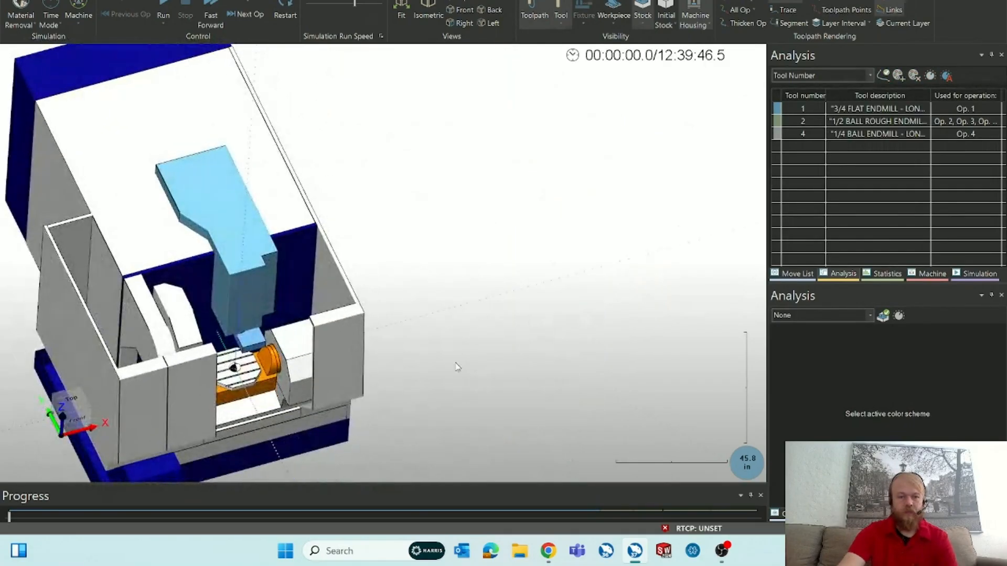
scroll(216, 347, "up", 8)
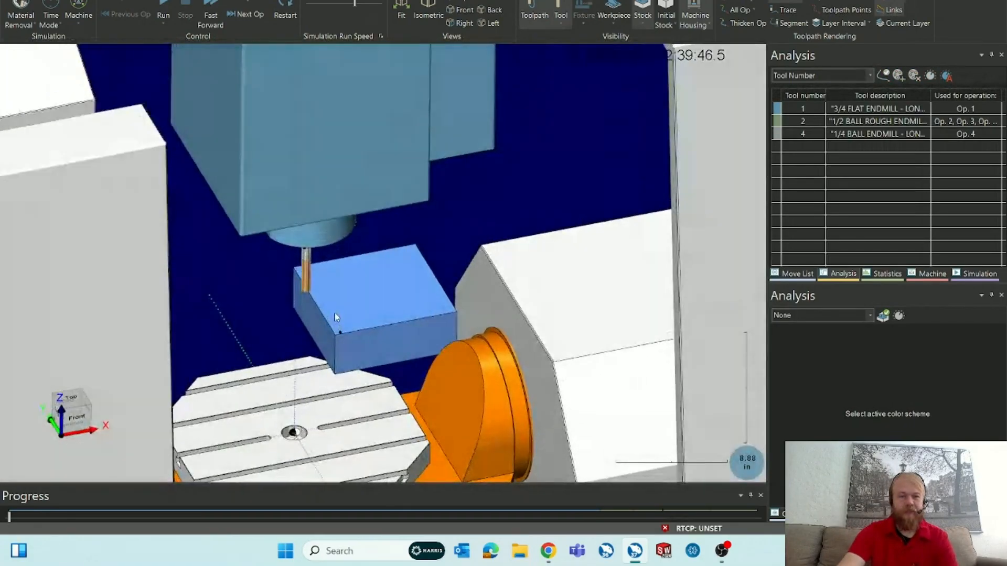
middle_click_drag(334, 313, 337, 304)
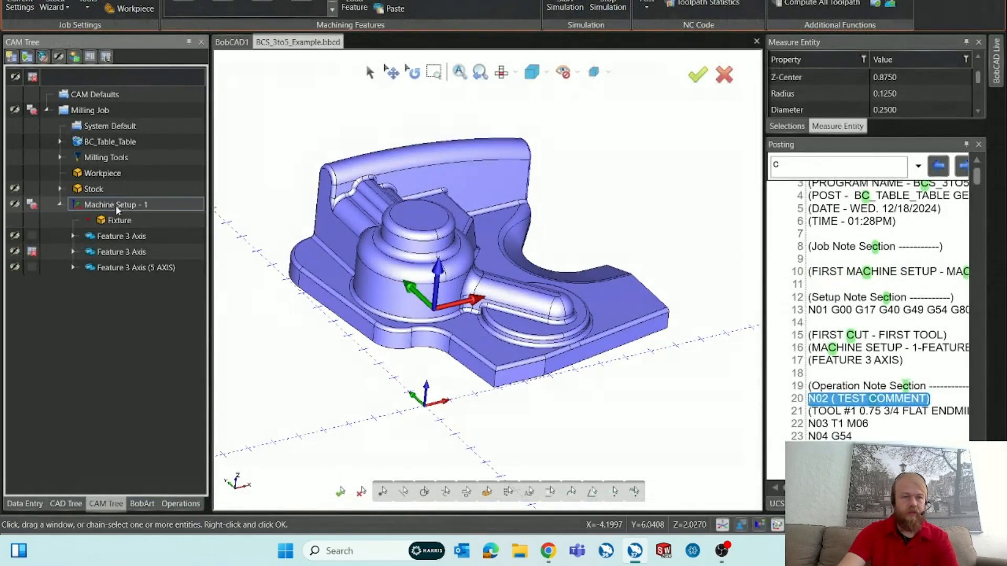
Change the signs of Machine Setup - 1's work offsets to X -5.1599 and Y -5.0471, and accept the setup.
double_click(115, 205)
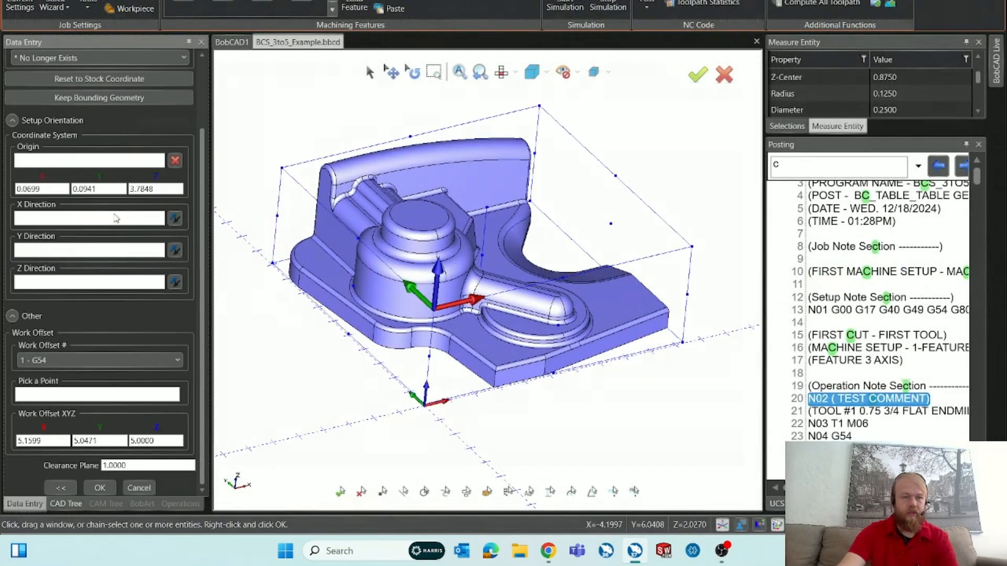
double_click(20, 440)
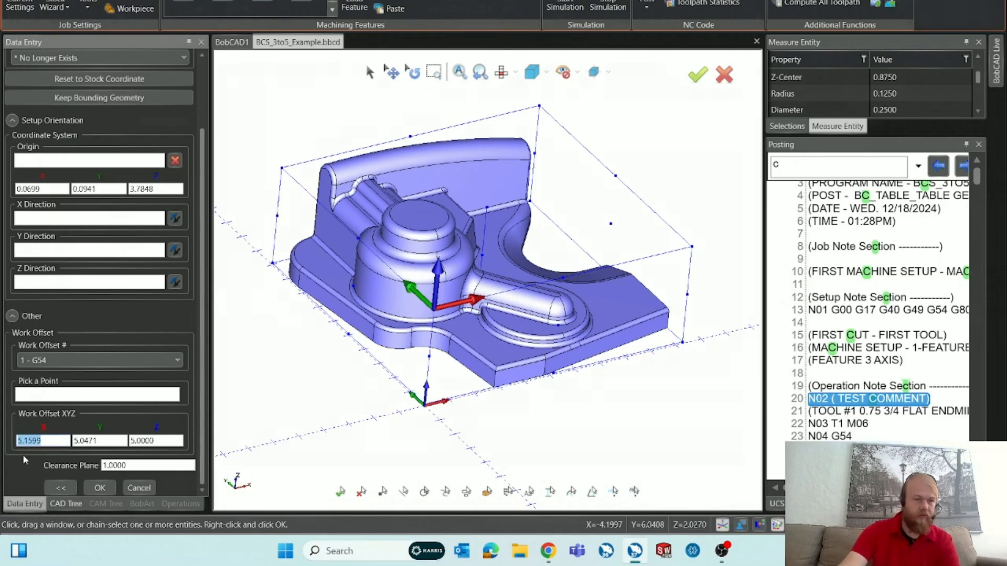
left_click(23, 441)
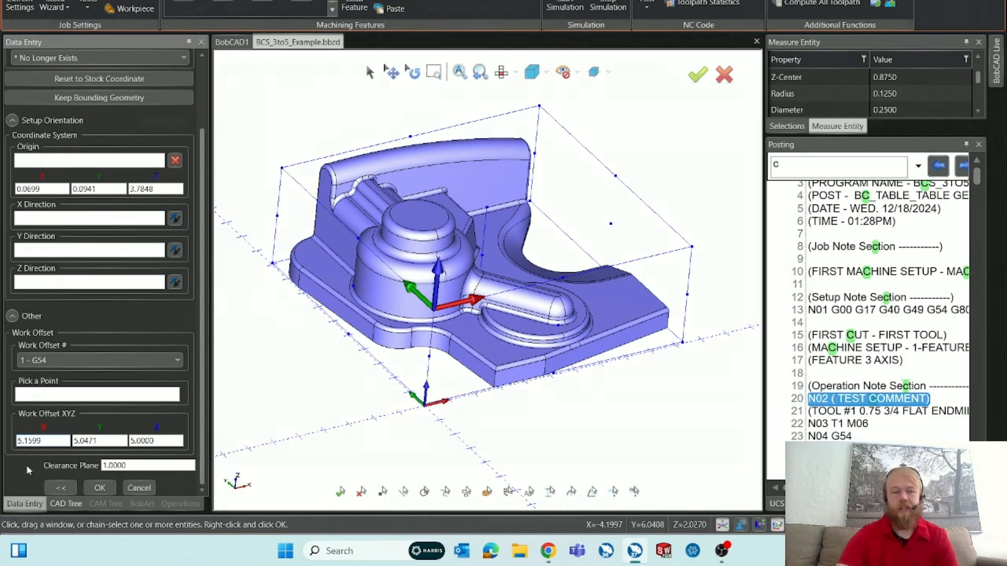
type("-")
left_click(74, 441)
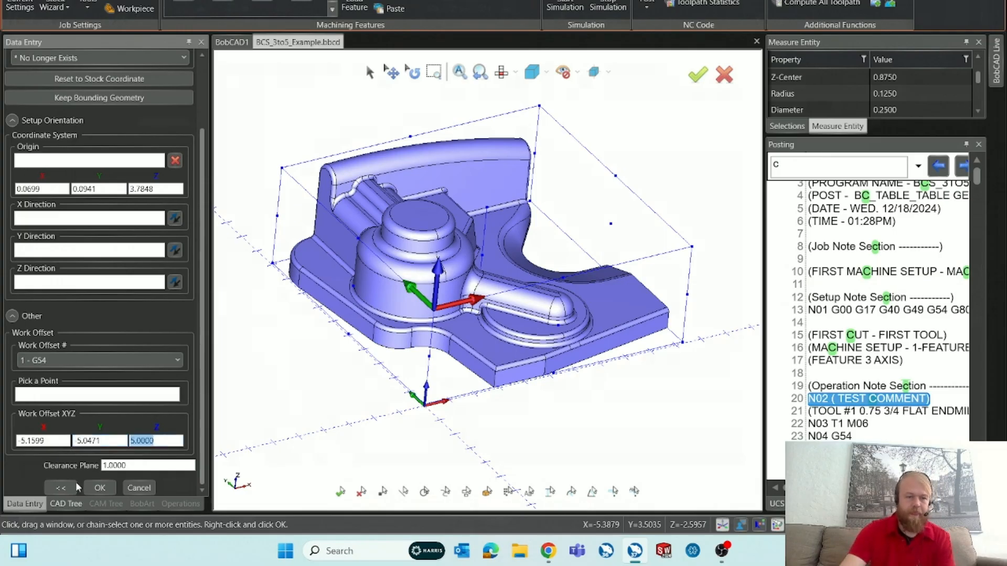
left_click(93, 490)
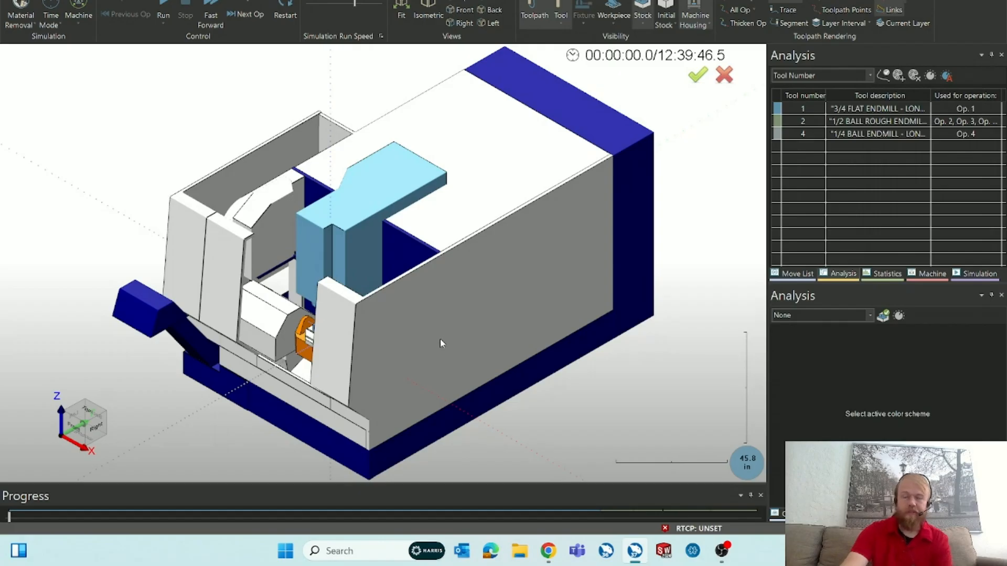
Inspect how the stock sits on the rotary table in the machine simulation, from the front and close up.
middle_click_drag(440, 342, 590, 336)
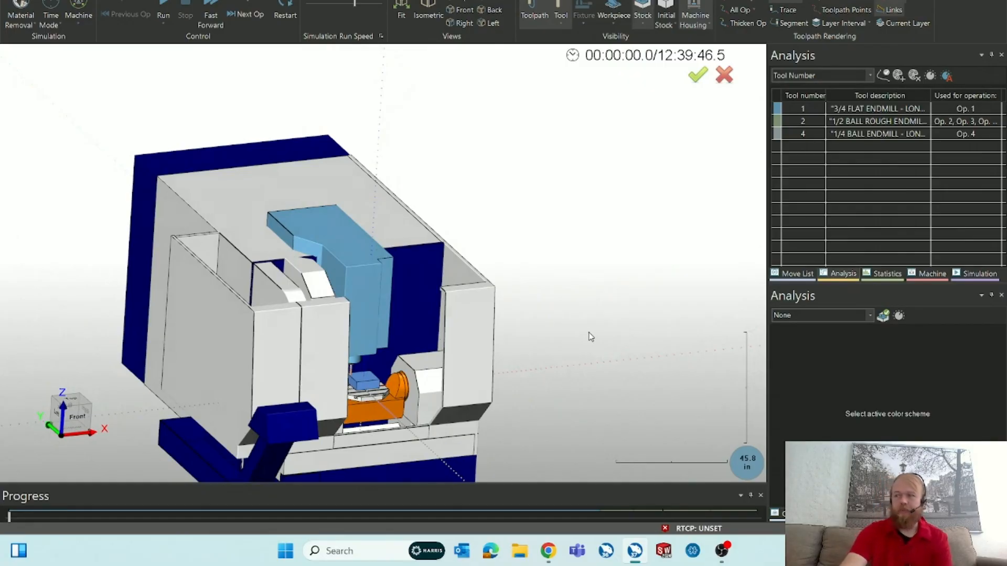
scroll(404, 343, "down", 1)
scroll(367, 388, "up", 3)
scroll(367, 388, "up", 5)
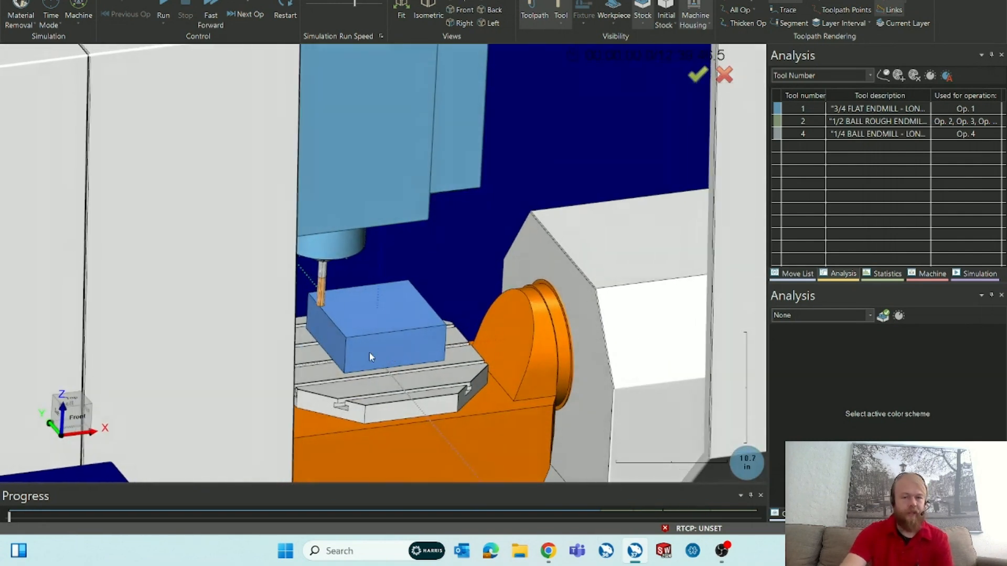
scroll(369, 357, "down", 7)
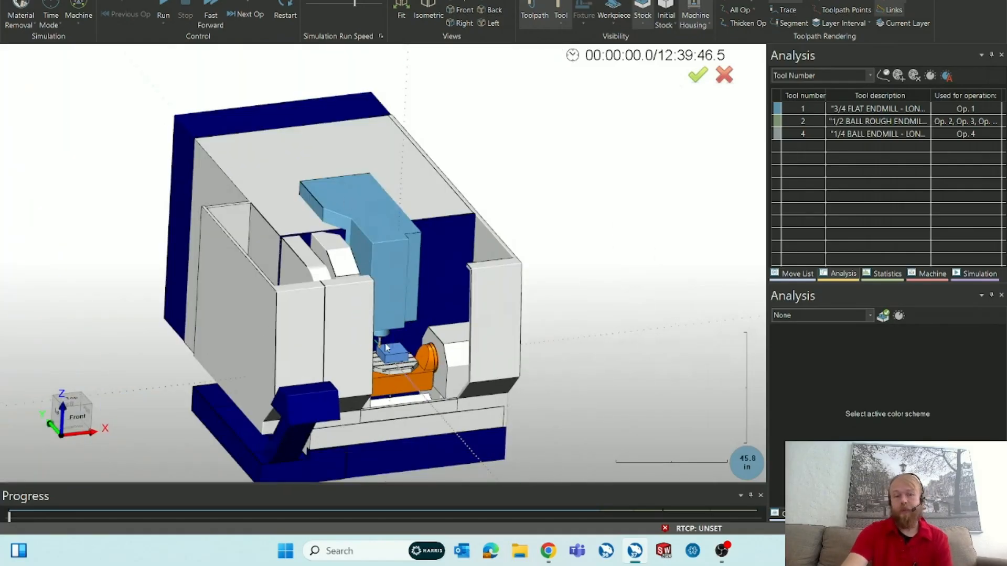
scroll(390, 313, "up", 7)
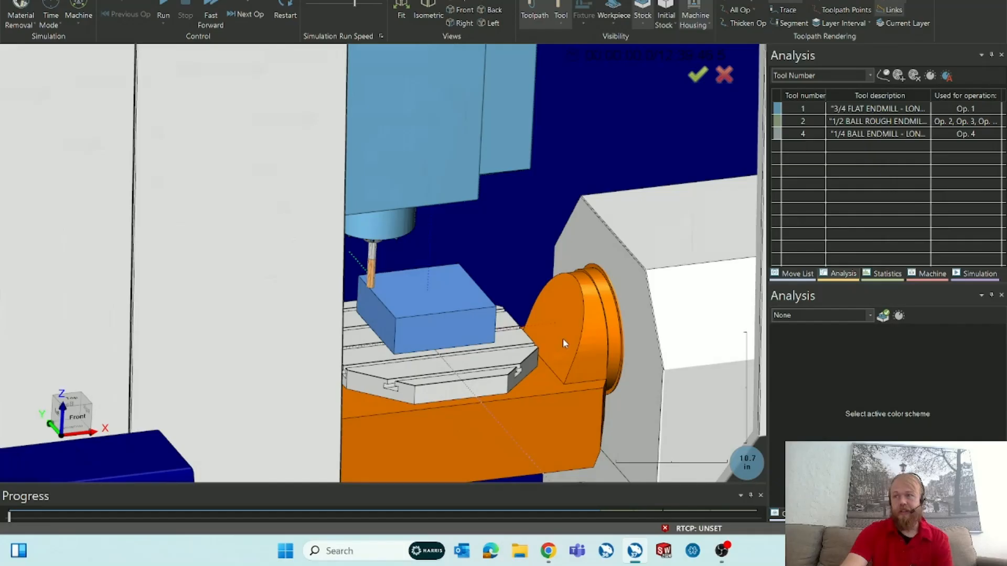
Play the Op. 1 roughing cut close up on the 5-axis machine at a higher run speed, slow it down, and pause it.
scroll(404, 341, "up", 4)
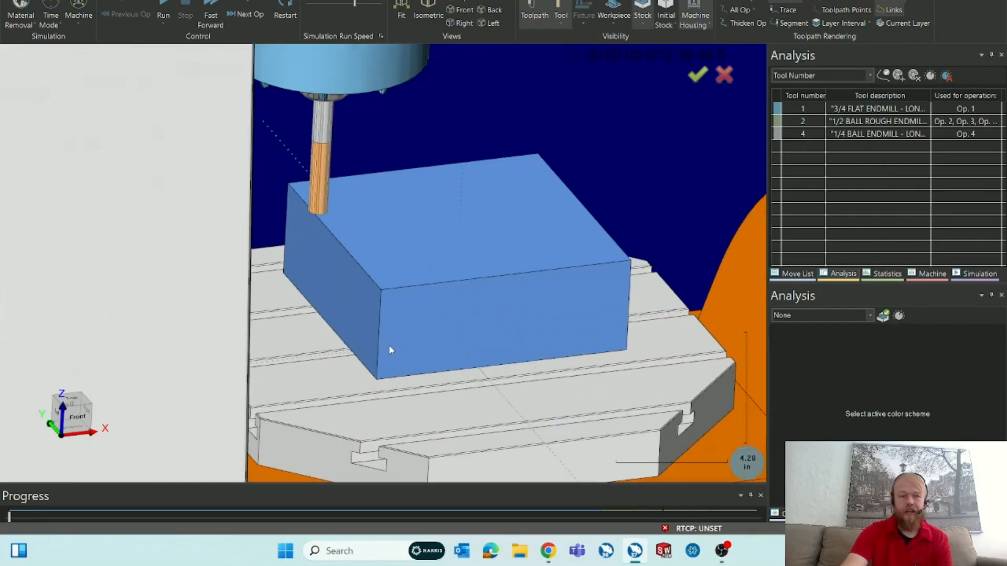
scroll(409, 401, "down", 1)
left_click(163, 11)
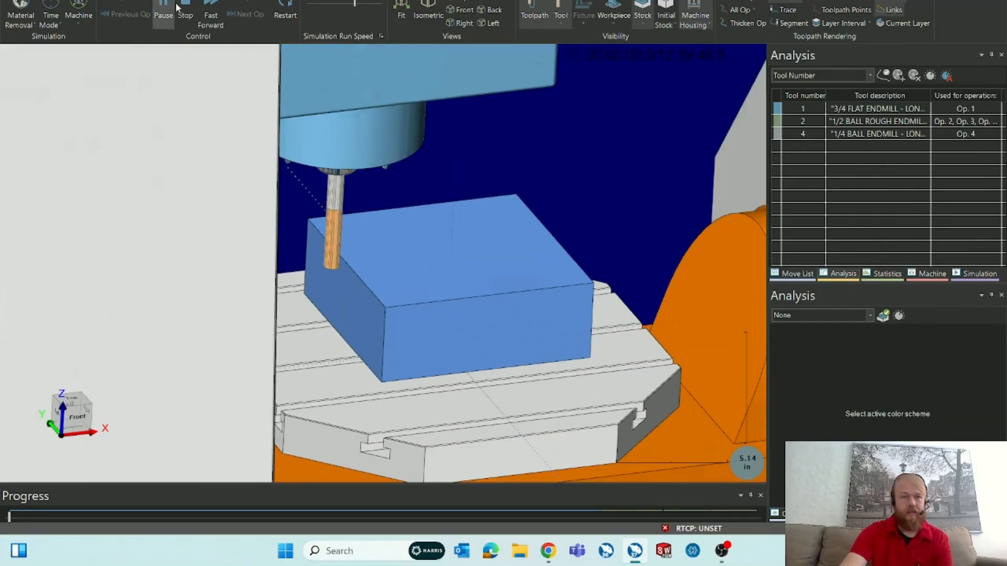
left_click(375, 6)
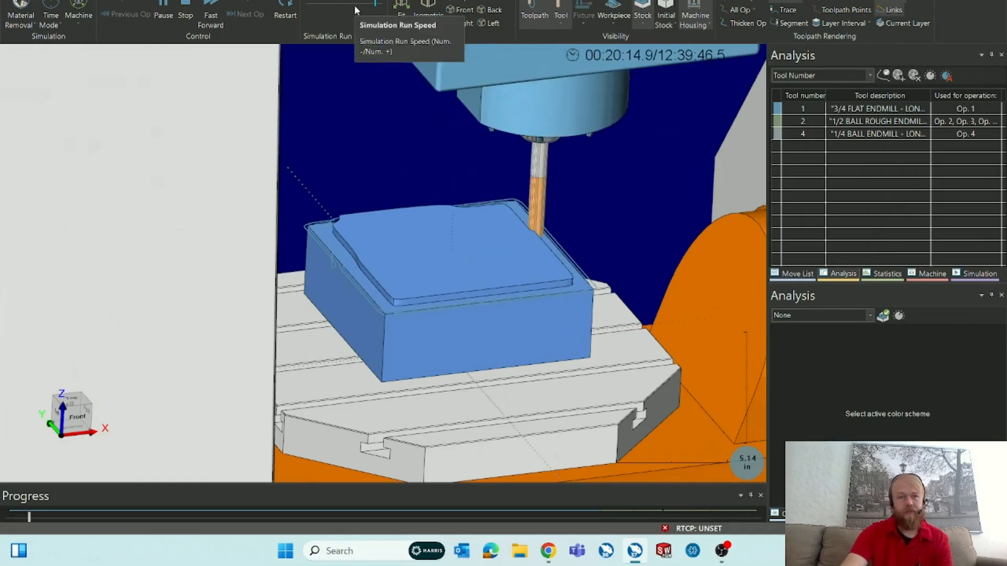
left_click(354, 6)
left_click(163, 11)
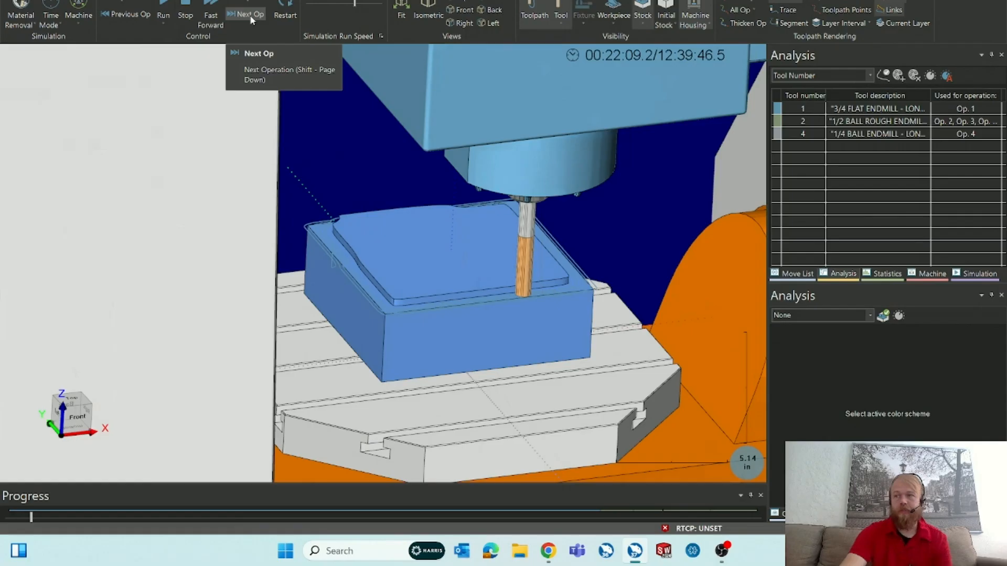
Advance the simulation to the start of Op. 2 and hide the toolpath to see the roughed part on the table.
left_click(251, 16)
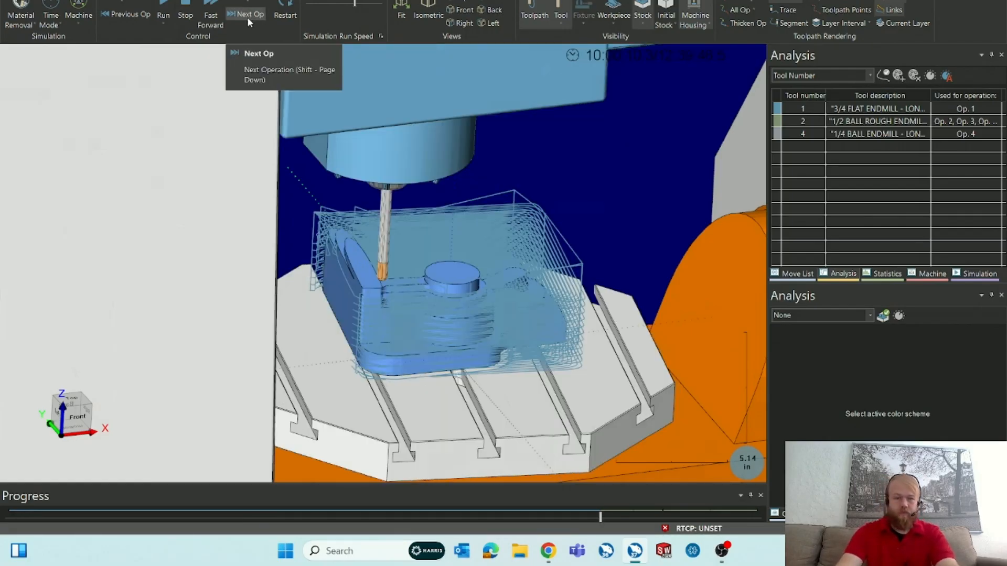
left_click(532, 17)
mouse_move(414, 259)
middle_mouse_down()
mouse_move(413, 281)
mouse_move(410, 260)
middle_mouse_up()
scroll(411, 264, "down", 6)
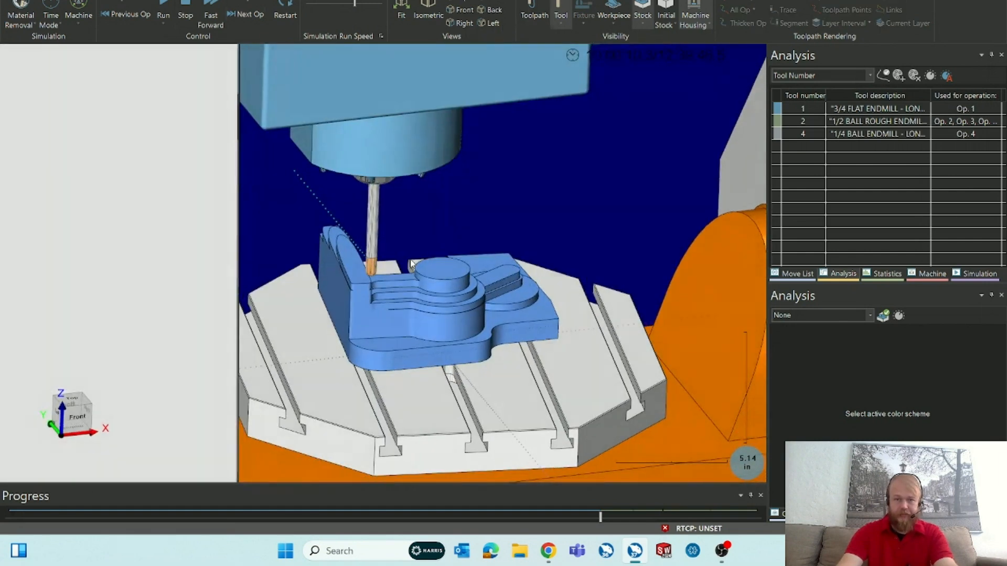
scroll(478, 288, "up", 4)
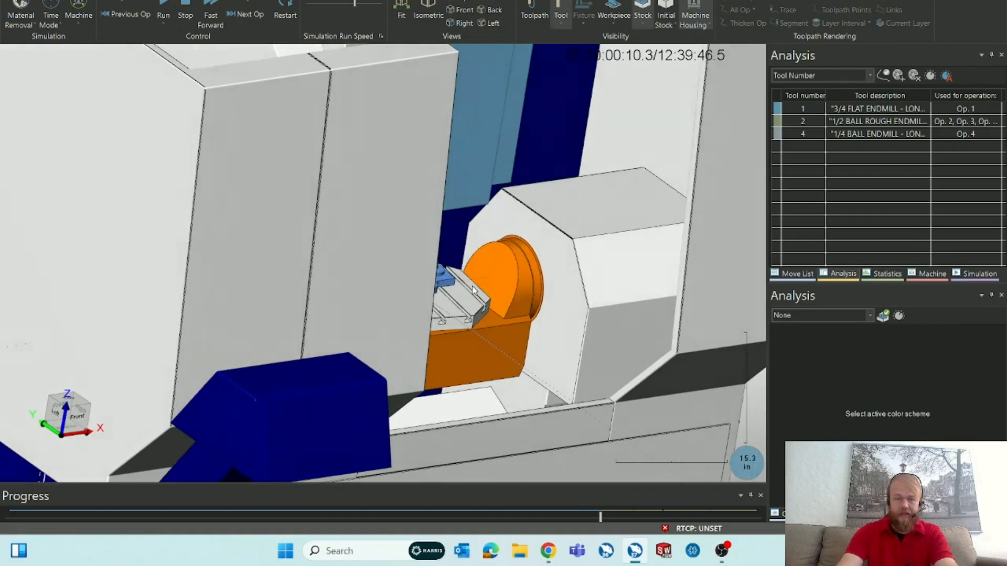
scroll(475, 286, "up", 2)
scroll(463, 280, "down", 3)
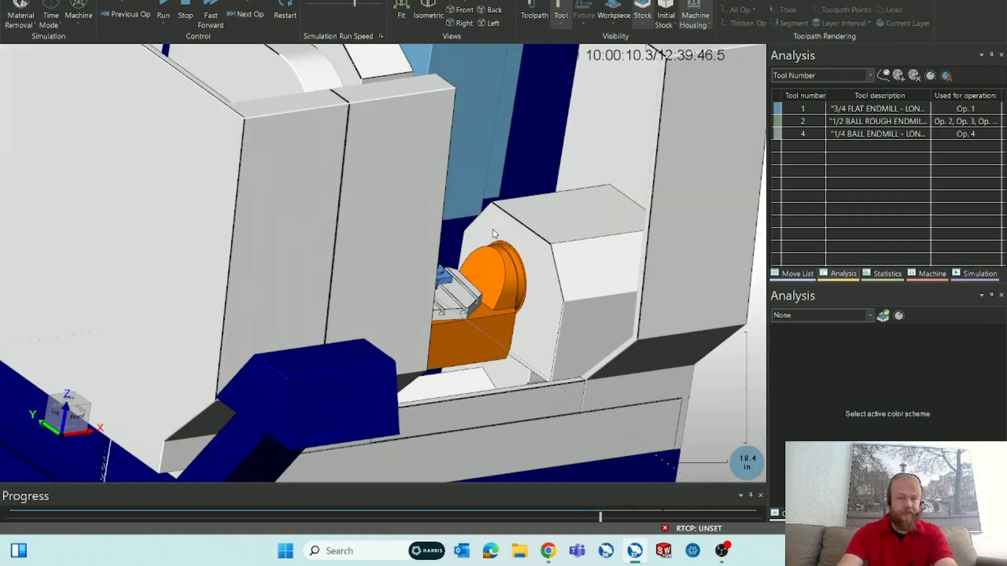
Switch the simulation to the workpiece/stock display and inspect the roughed part and tool without the machine.
left_click(78, 21)
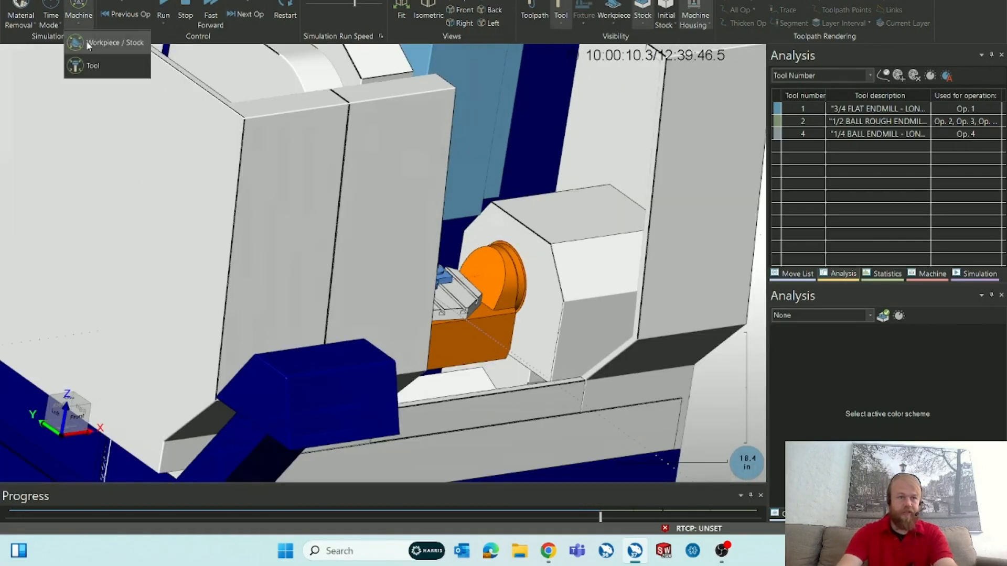
left_click(112, 40)
left_click(96, 430)
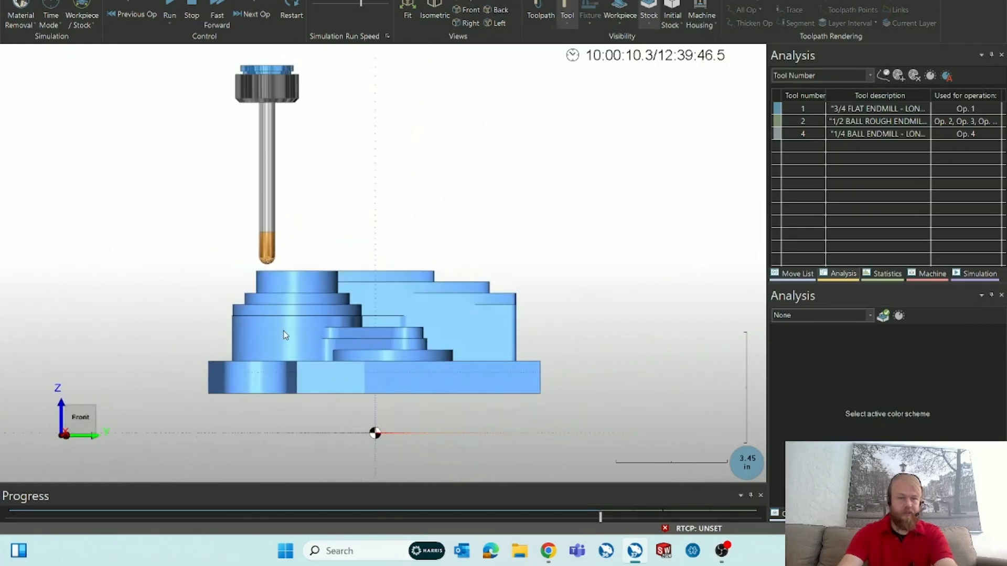
scroll(283, 333, "down", 2)
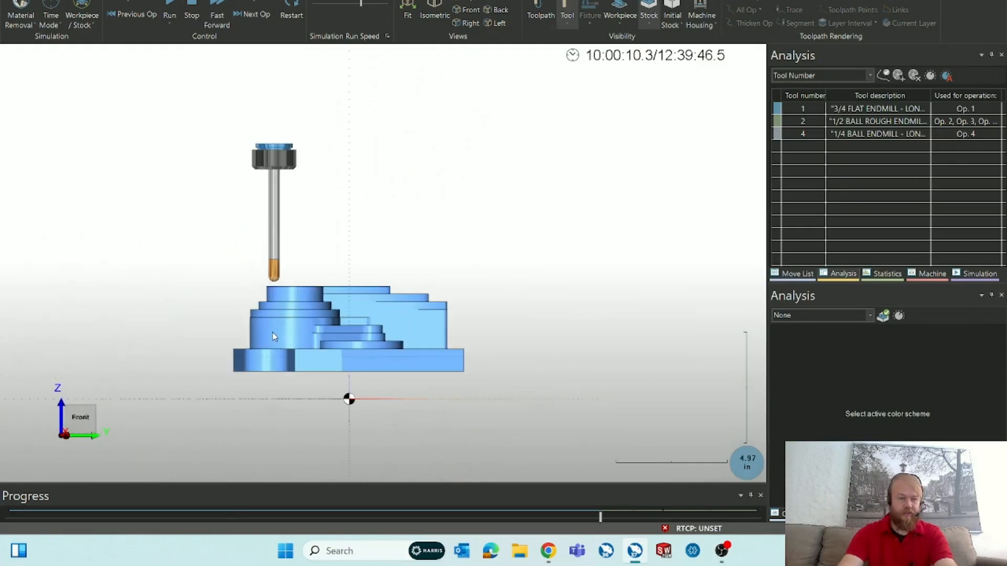
middle_click_drag(273, 337, 249, 322)
middle_click_drag(433, 333, 471, 346)
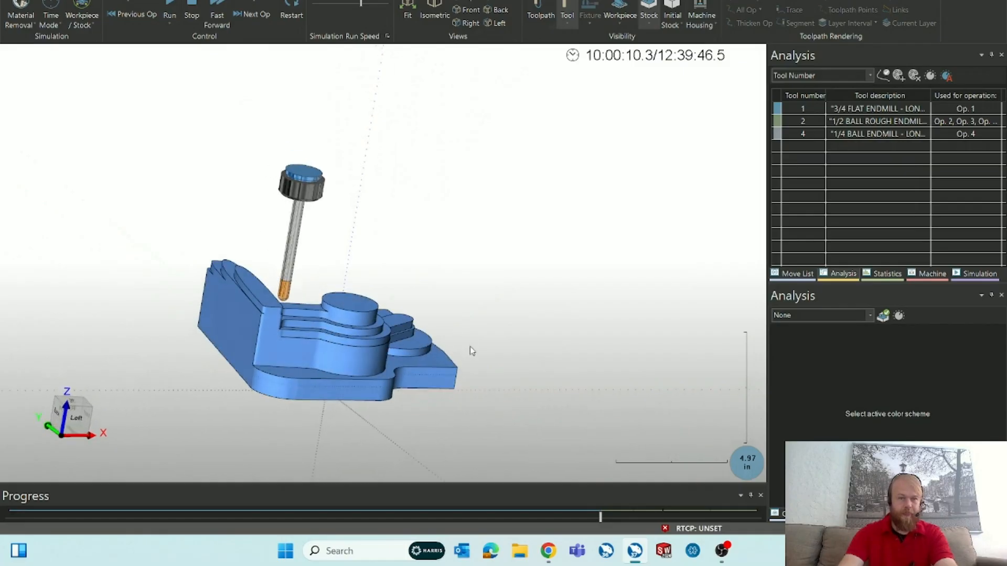
Return the simulation to the full machine display and examine the roughed part on the rotary table.
left_click(82, 20)
left_click(97, 42)
middle_click_drag(242, 218, 190, 290)
scroll(635, 345, "up", 5)
scroll(624, 334, "up", 7)
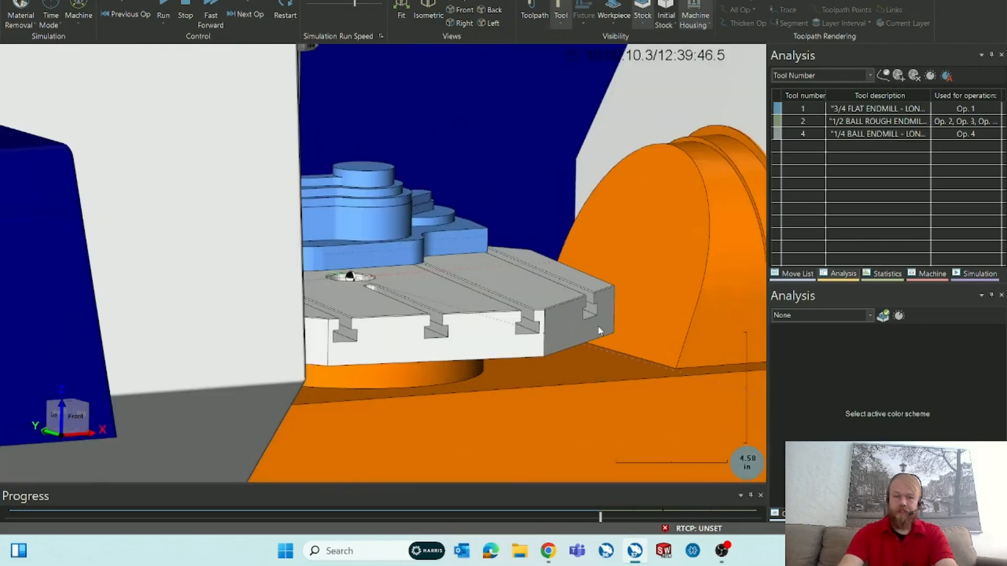
scroll(349, 304, "down", 7)
scroll(356, 296, "up", 4)
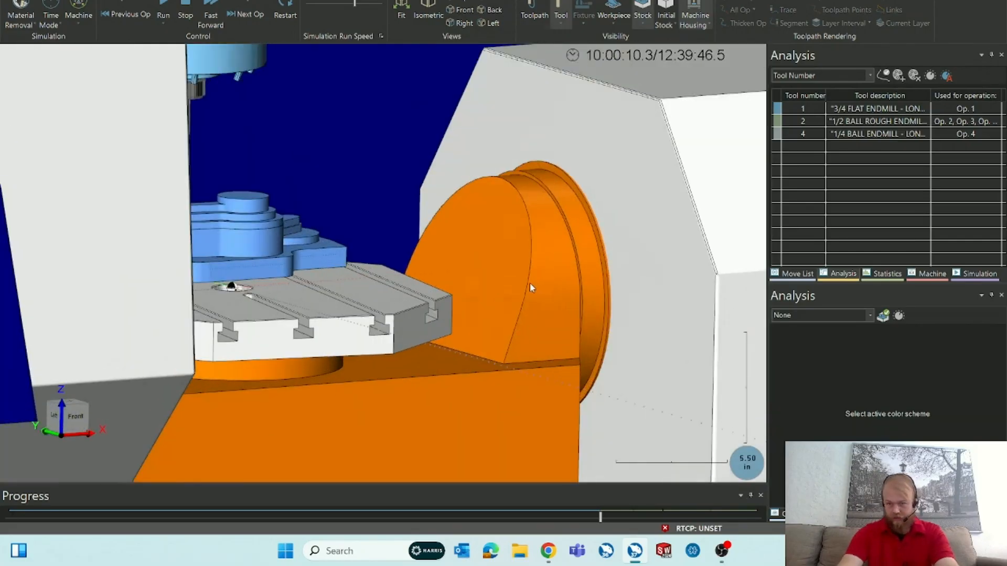
Look through the simulation's information panes and bring up the move list with the X, Y, Z, C and A positions.
left_click(860, 513)
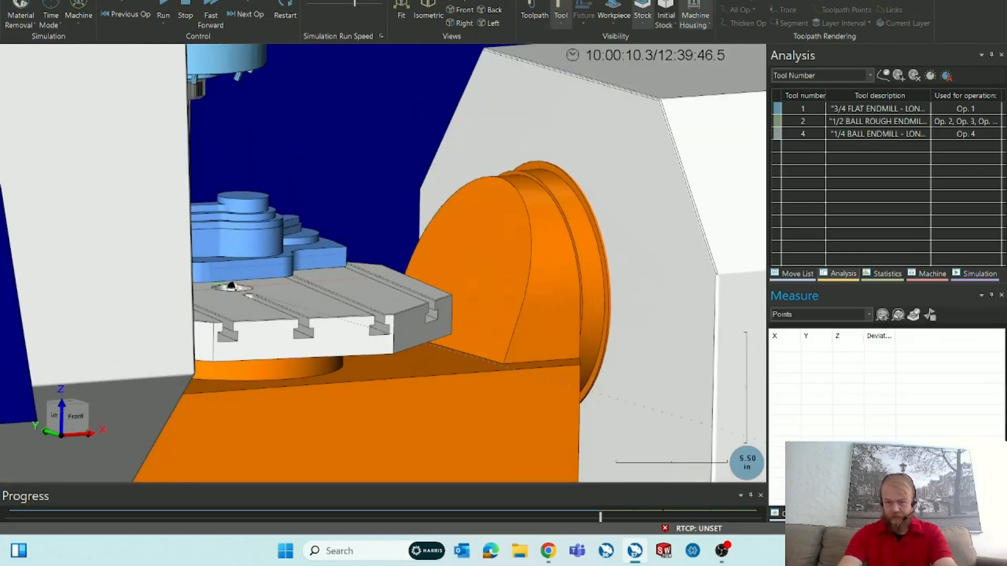
left_click(825, 514)
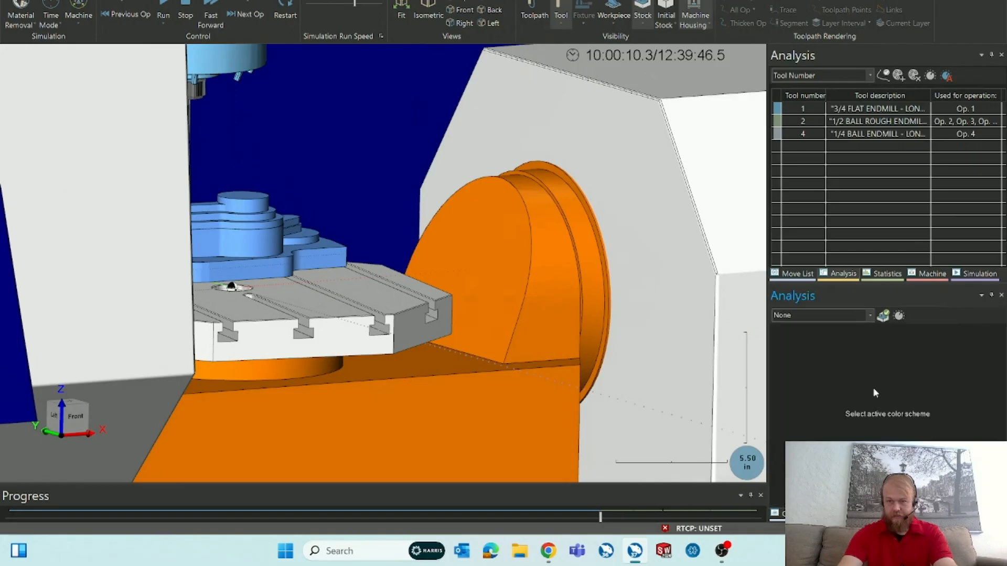
left_click(913, 280)
left_click(971, 274)
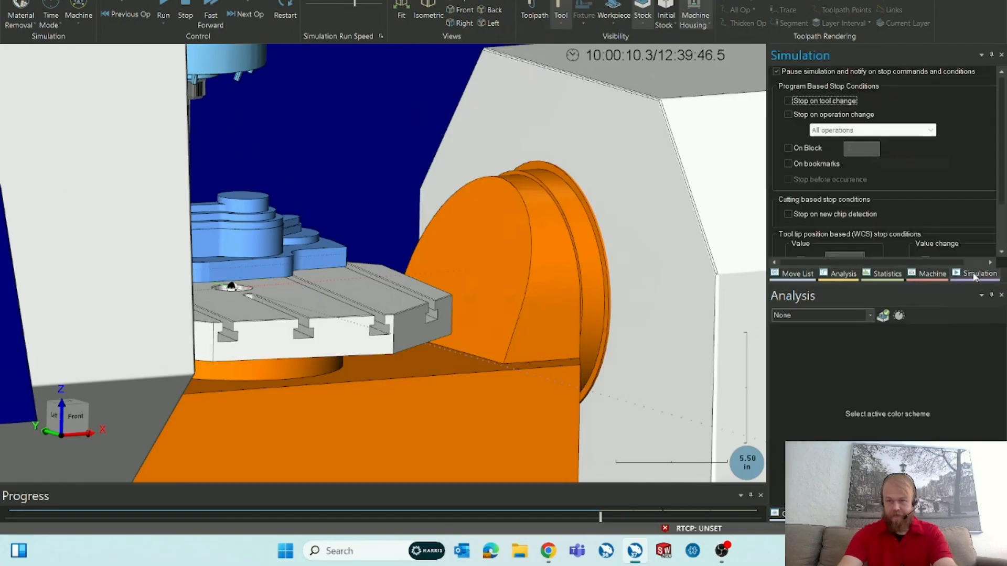
left_click(891, 275)
left_click(842, 275)
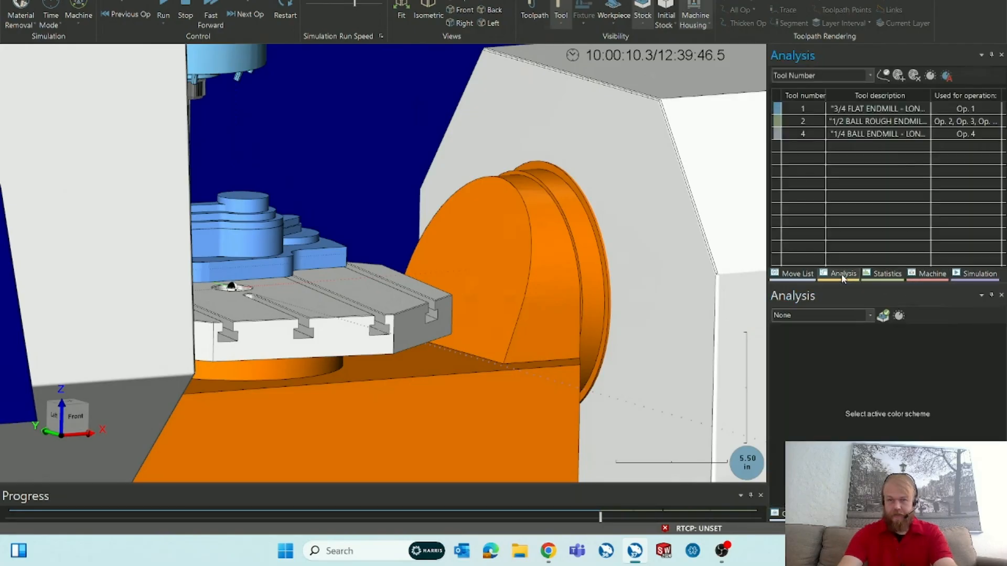
left_click(798, 274)
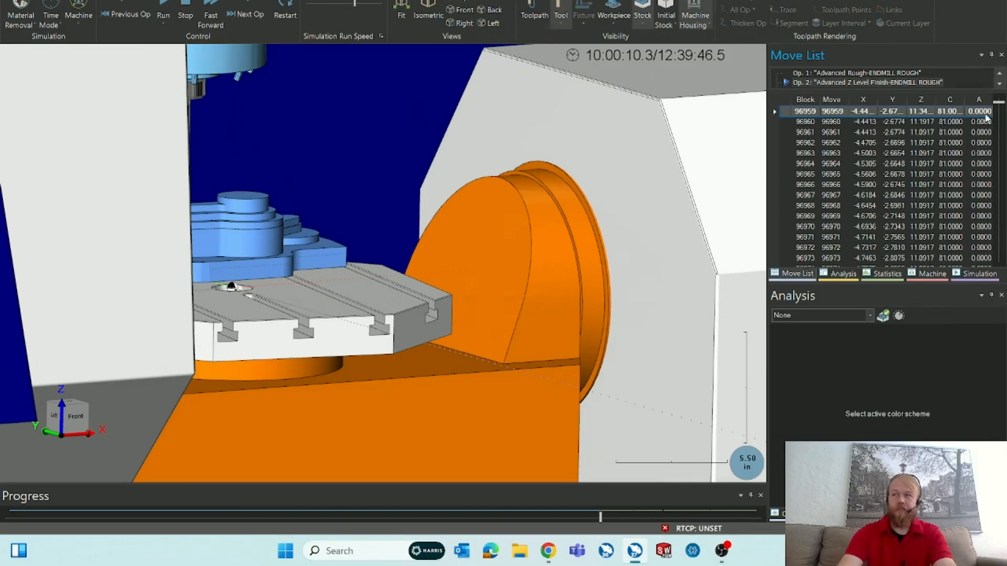
Play the Op. 2 Advanced Z Level Finish on the machine, adjusting the run speed to watch the rotary axis moves.
mouse_move(645, 268)
middle_mouse_down()
mouse_move(620, 286)
mouse_move(632, 281)
middle_mouse_up()
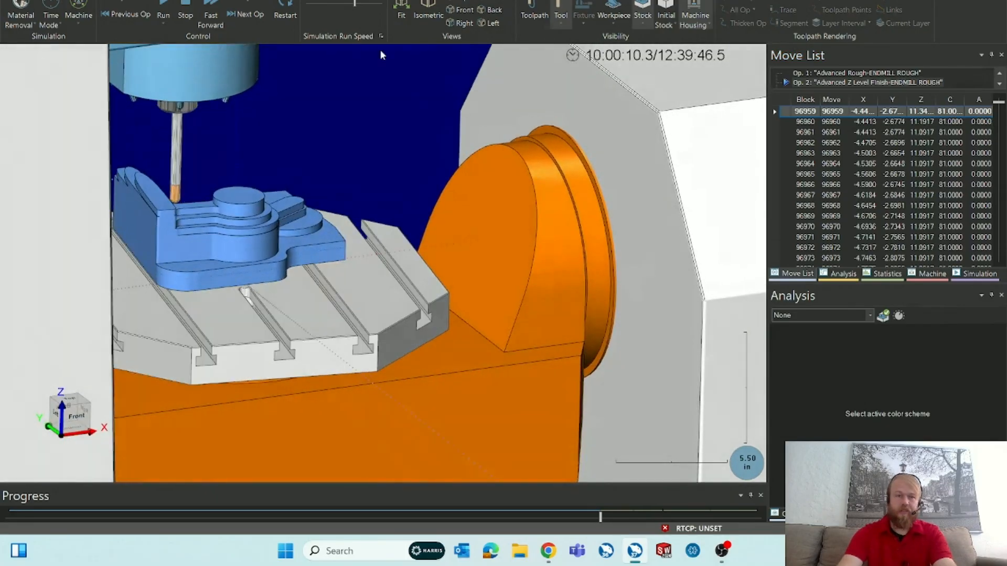
left_click(163, 10)
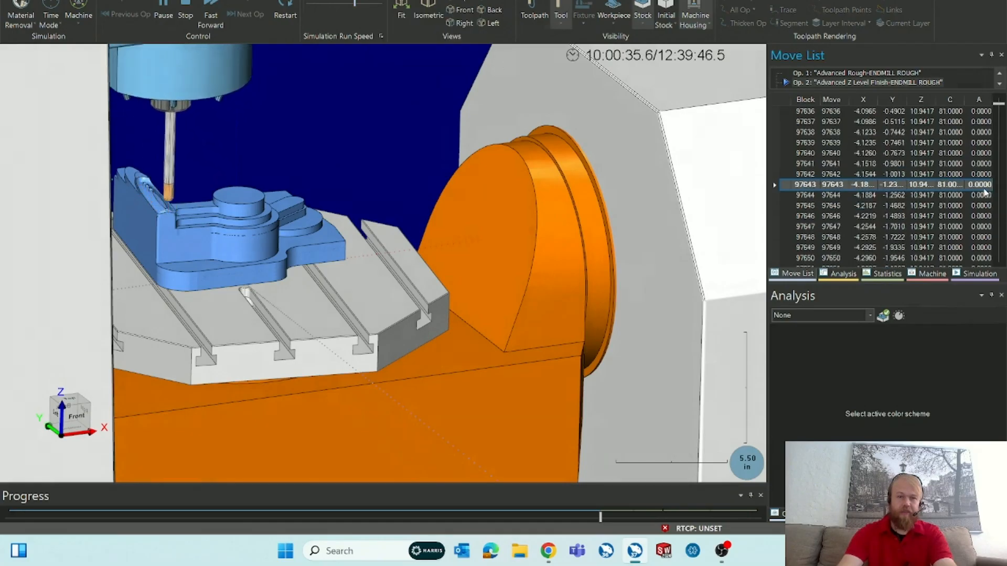
left_click(376, 3)
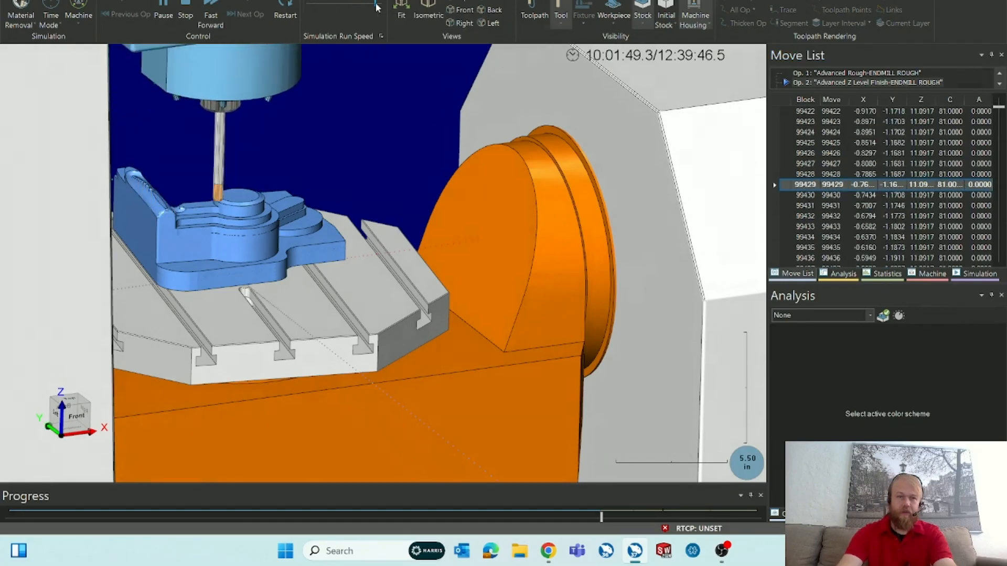
left_click_drag(373, 3, 351, 4)
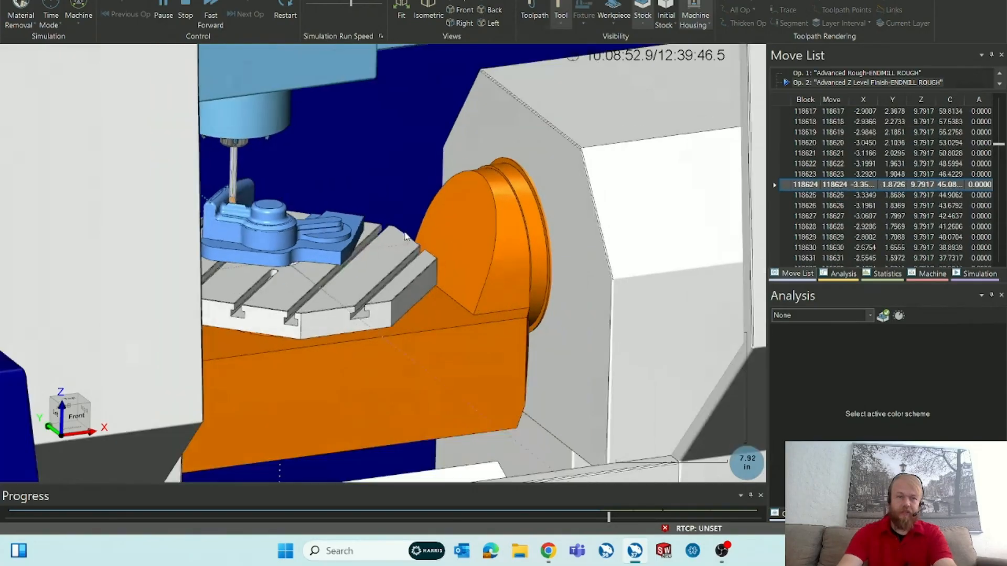
scroll(223, 207, "up", 1)
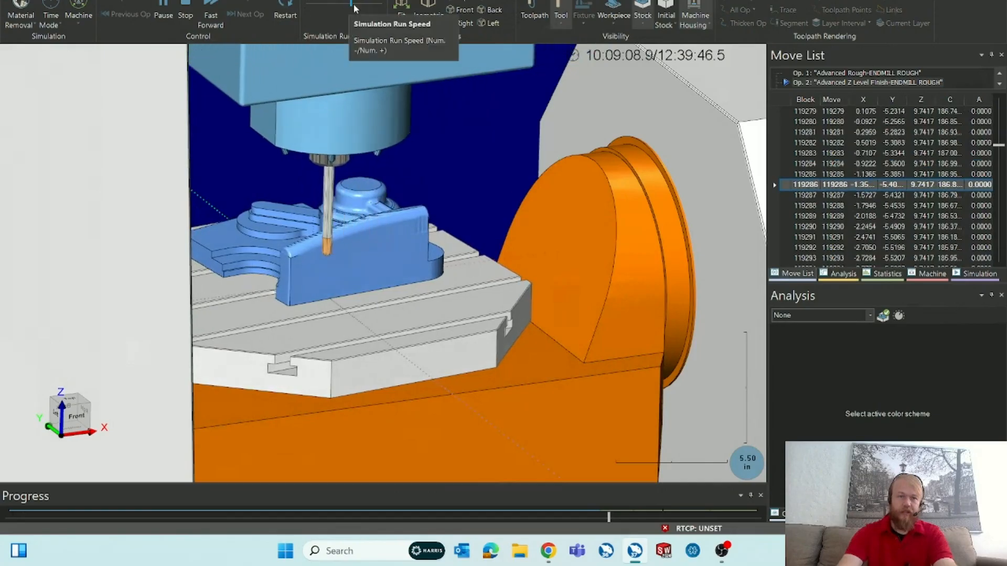
left_click_drag(360, 6, 365, 7)
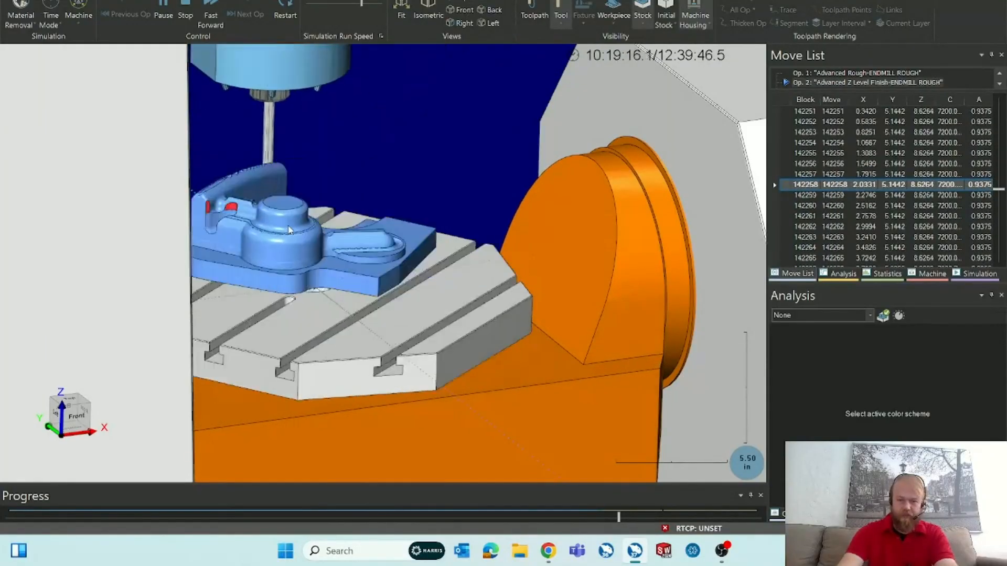
Speed up the simulation through the remaining finishing operations, pause in Op. 6, and skip to the end of the job.
left_click(371, 4)
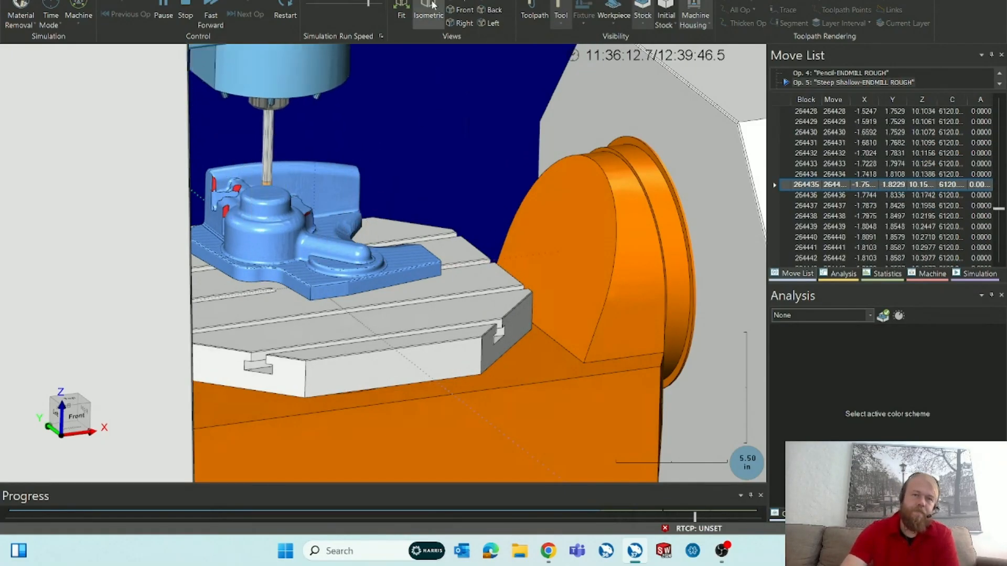
left_click(376, 3)
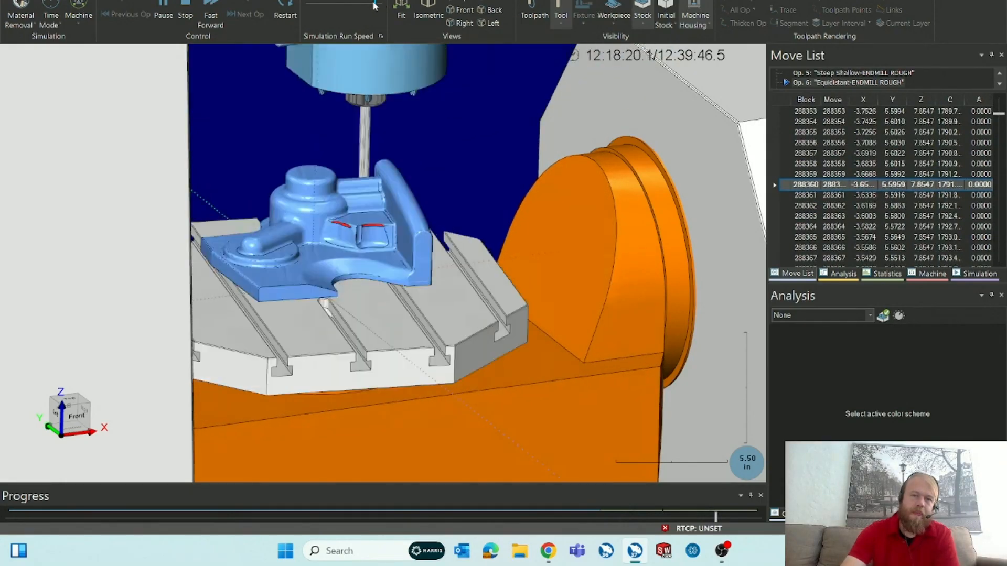
left_click(163, 9)
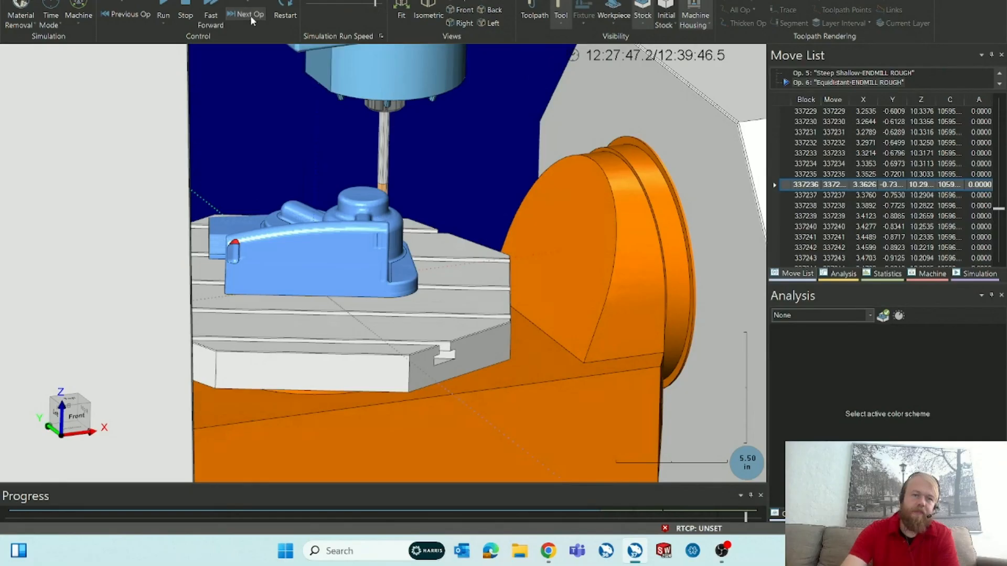
left_click(250, 15)
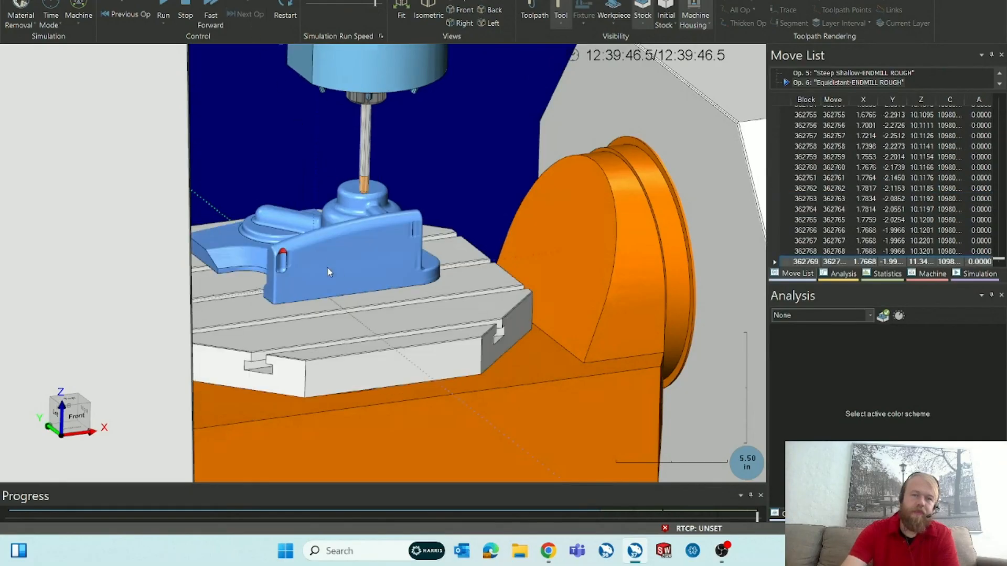
Look over the finished part in the machine from above and switch the simulation to the workpiece/stock display.
scroll(587, 300, "down", 4)
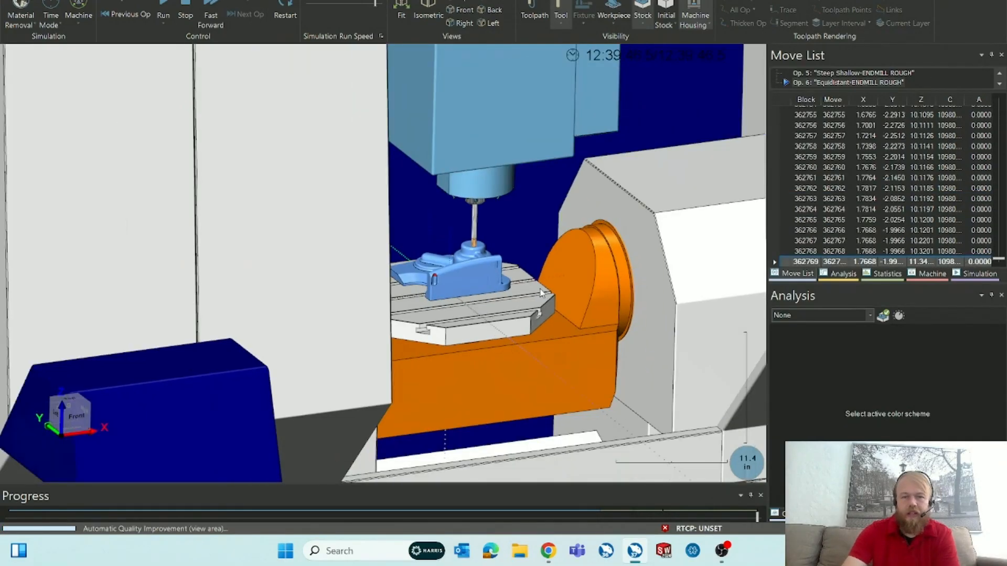
mouse_move(521, 283)
middle_mouse_down()
mouse_move(528, 331)
mouse_move(527, 294)
middle_mouse_up()
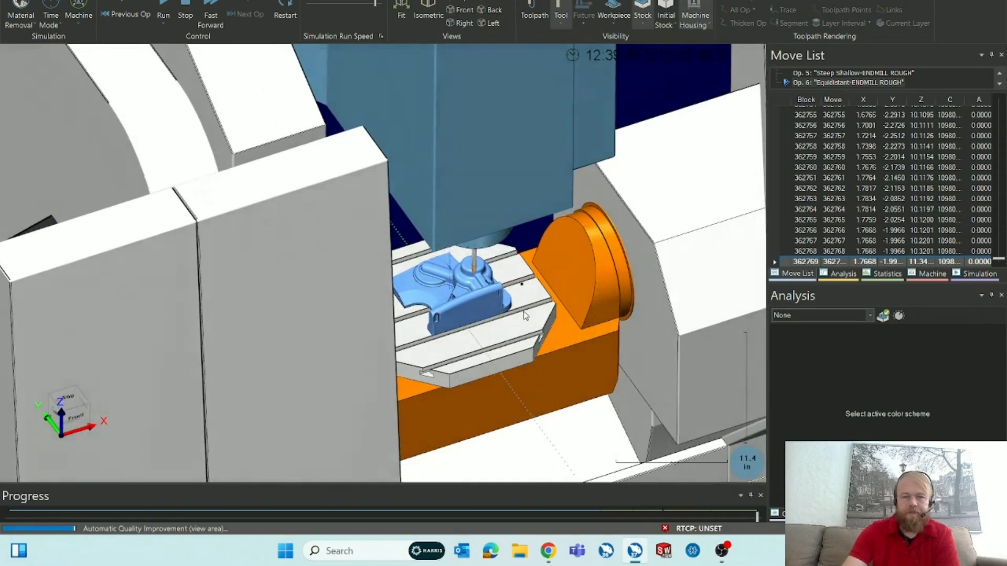
left_click(80, 21)
left_click(105, 41)
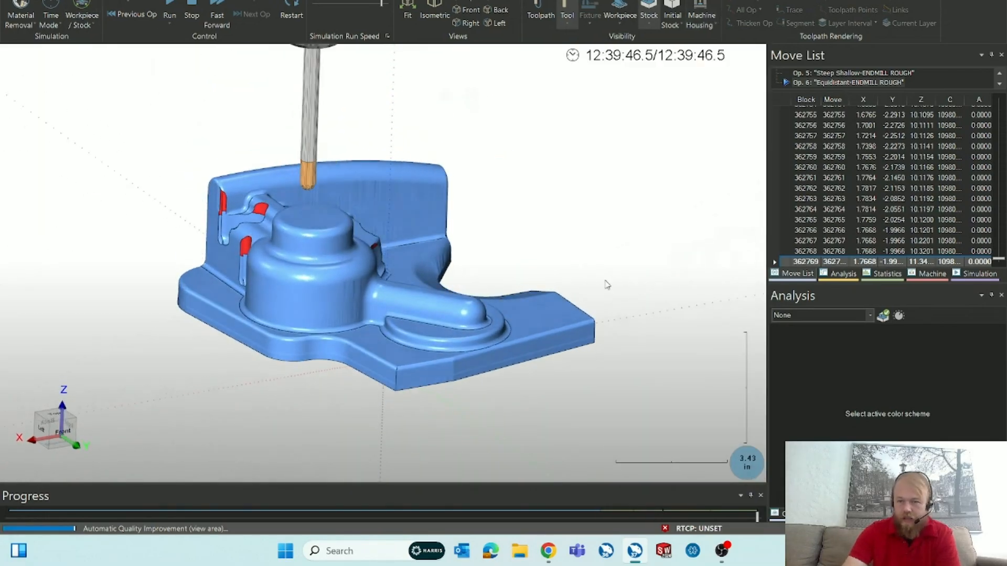
Color the finished stock by Deviation and inspect the ribs between the round boss and the upright wall close up.
left_click(842, 317)
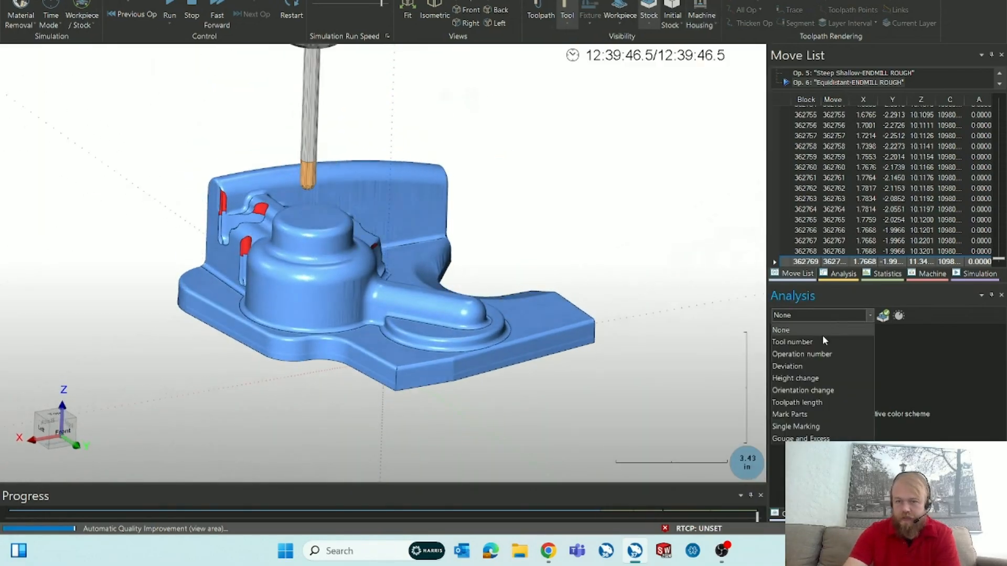
left_click(823, 366)
left_click(882, 316)
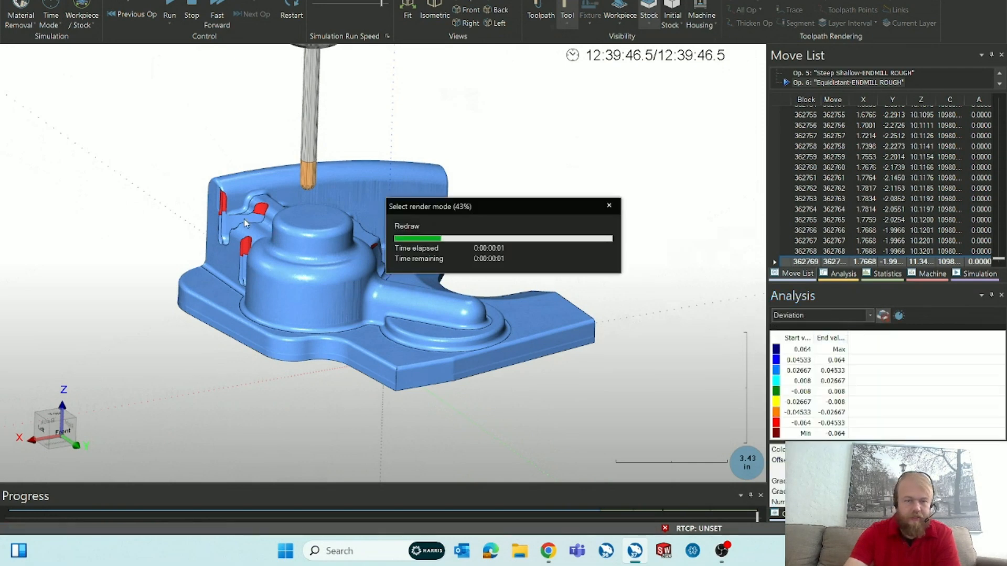
scroll(235, 222, "up", 5)
left_click_drag(235, 222, 332, 260)
middle_click_drag(333, 265, 277, 250)
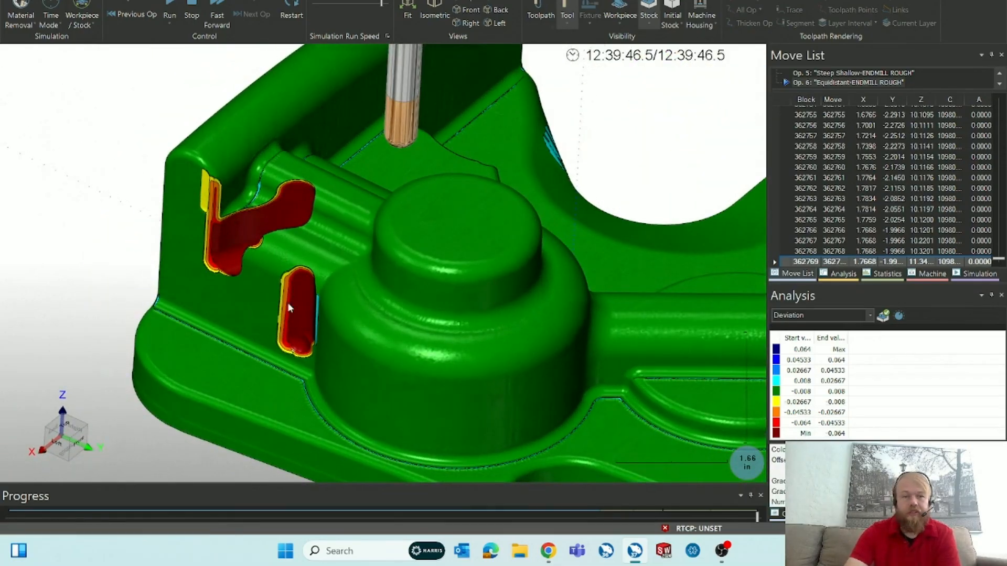
Examine the deviation bands around the slot-shaped patch between the round boss and the upright wall.
scroll(254, 275, "up", 4)
scroll(311, 356, "up", 4)
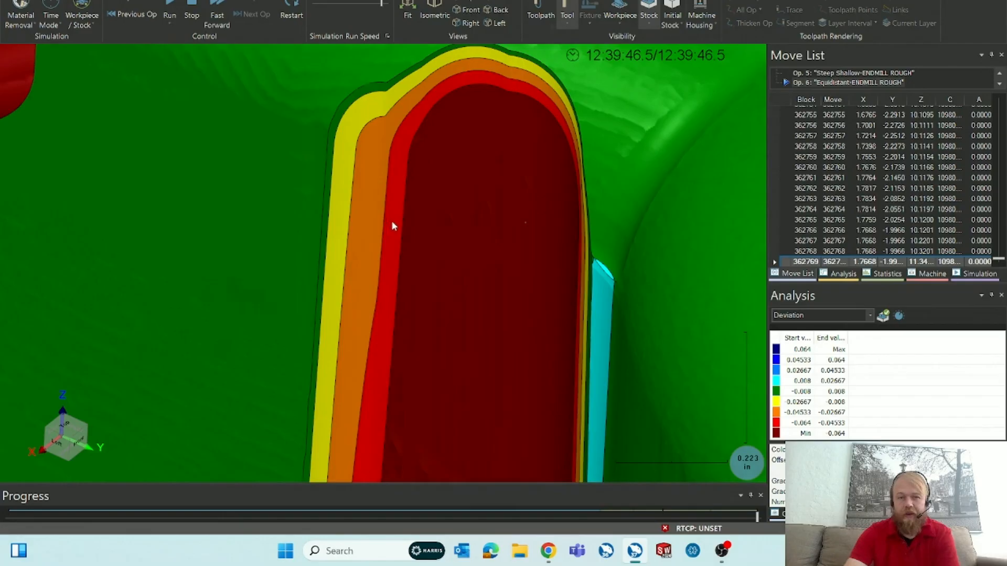
scroll(380, 239, "up", 3)
scroll(370, 244, "down", 8)
Inspect the deviation along the boss fillets and the raised half-round rib, and compare it with the whole part.
middle_click_drag(369, 244, 537, 293)
scroll(304, 223, "down", 5)
scroll(290, 241, "down", 1)
scroll(416, 262, "up", 4)
scroll(310, 231, "up", 4)
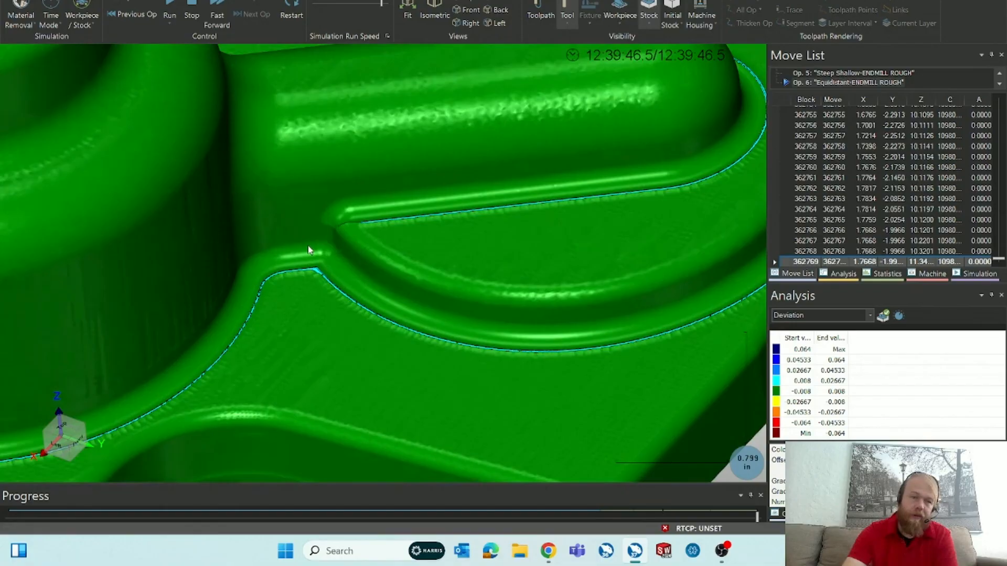
scroll(395, 253, "down", 2)
middle_click_drag(396, 254, 440, 282)
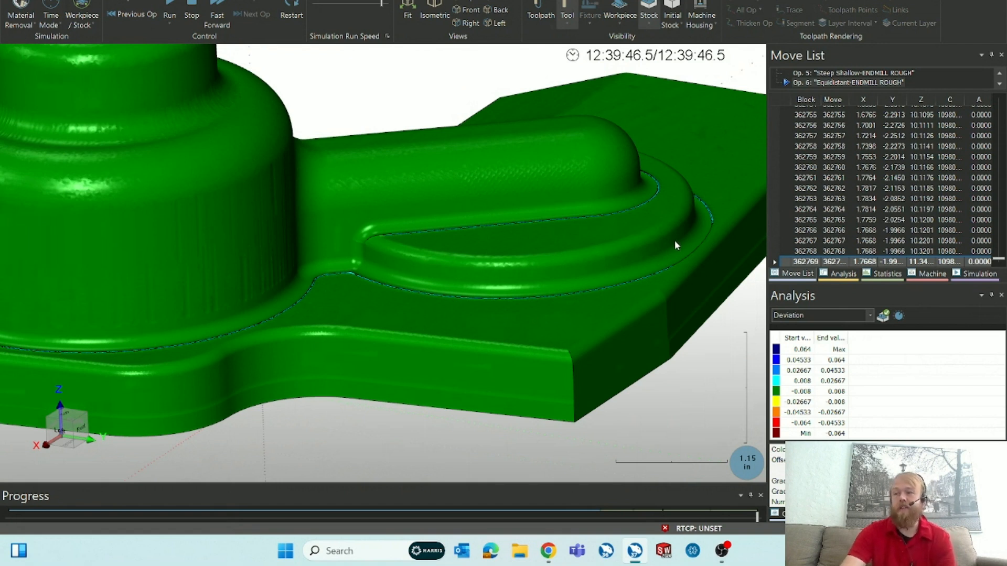
scroll(702, 247, "down", 5)
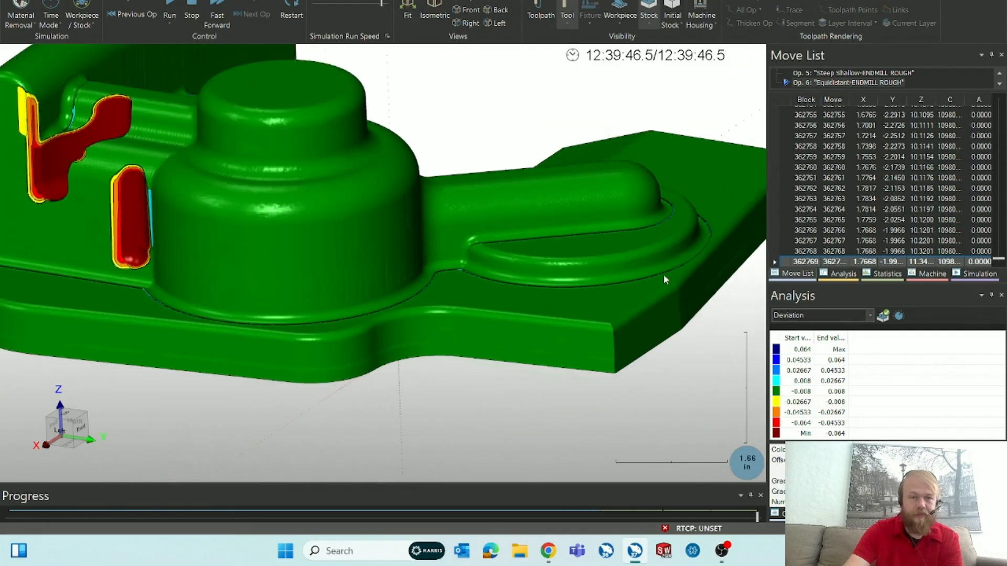
scroll(539, 323, "down", 1)
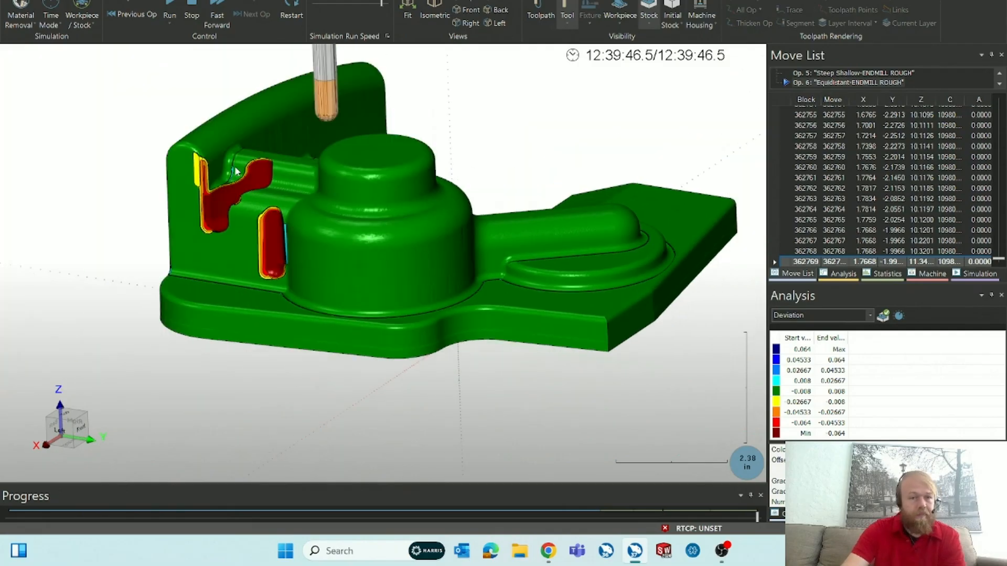
scroll(265, 181, "up", 2)
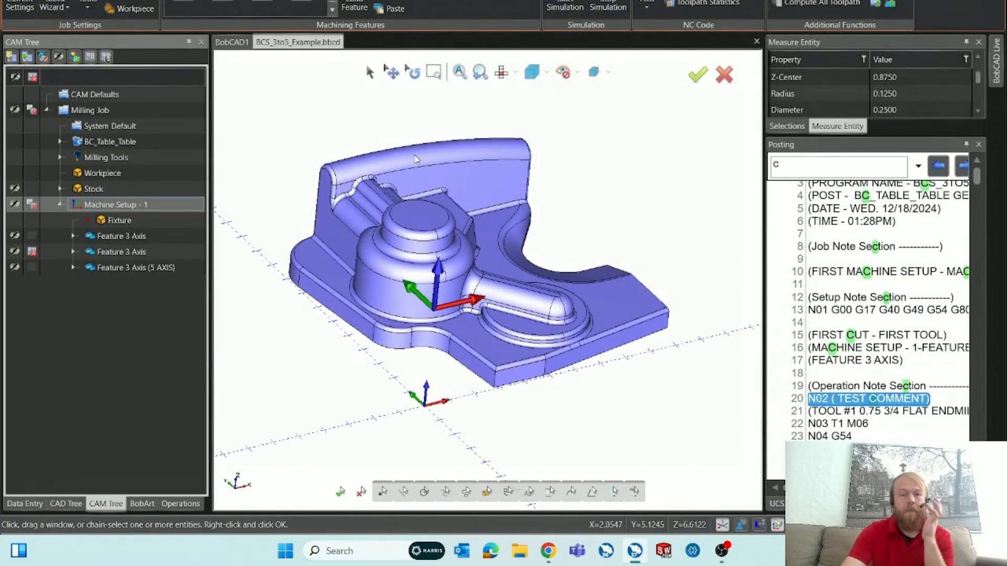
Open Feature 3 Axis (5 AXIS) for editing and review the gouge check settings of Advanced Z Level Finish and Advanced Planar.
right_click(174, 269)
left_click(220, 2)
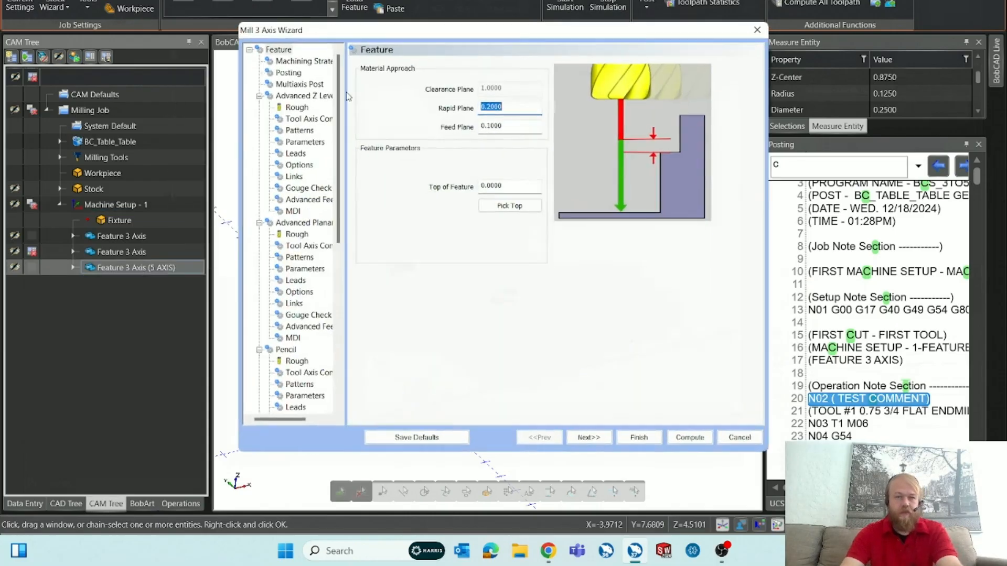
left_click(308, 199)
left_click(309, 188)
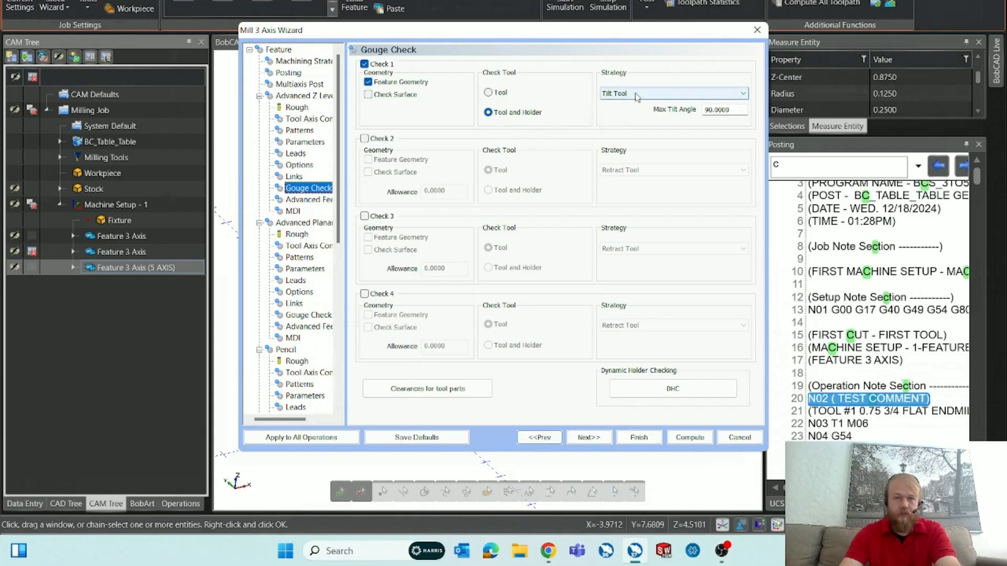
left_click(305, 245)
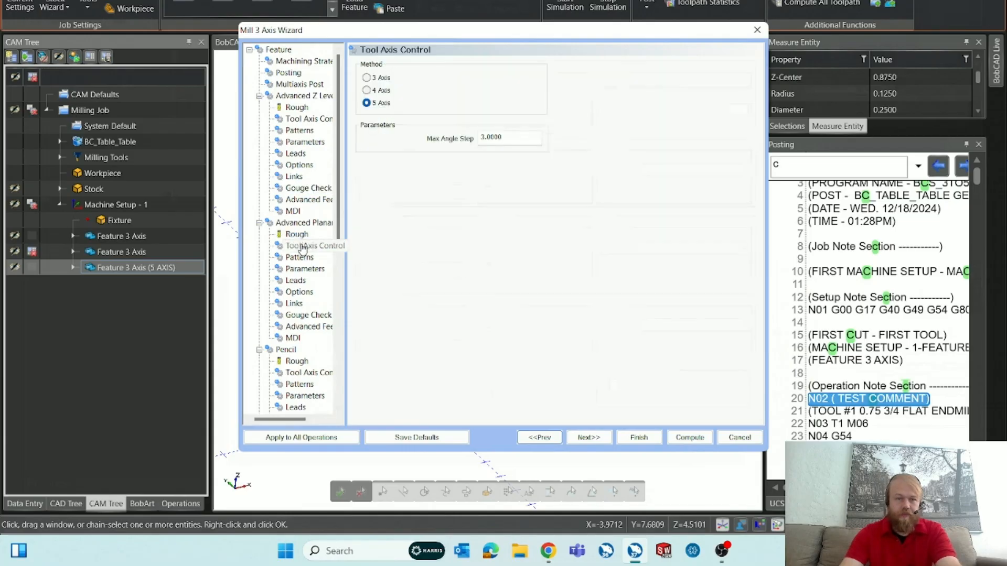
left_click(302, 316)
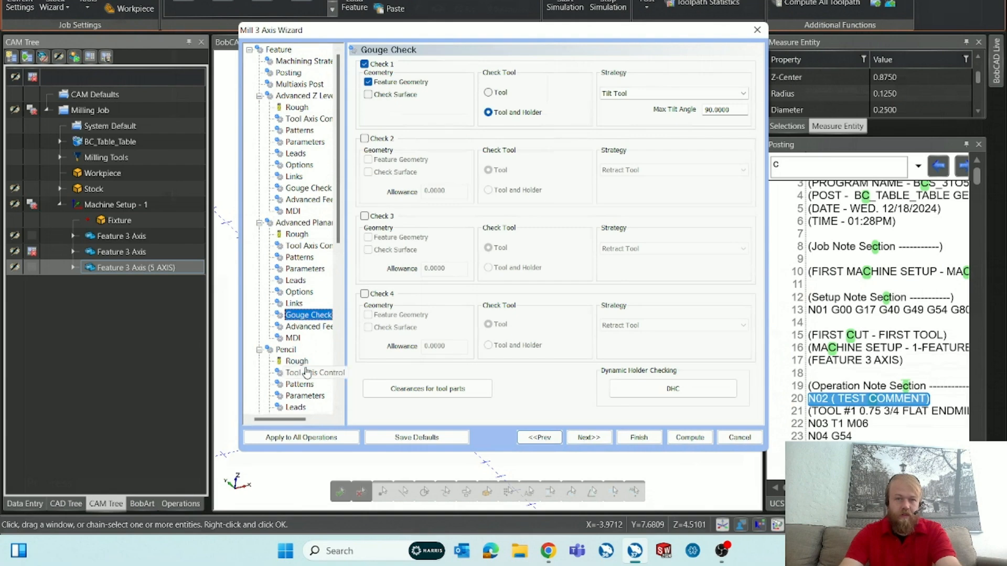
Review the gouge check settings of Pencil, Steep Shallow and Equidistant, and leave the feature without changes.
scroll(299, 362, "down", 1)
scroll(300, 367, "down", 1)
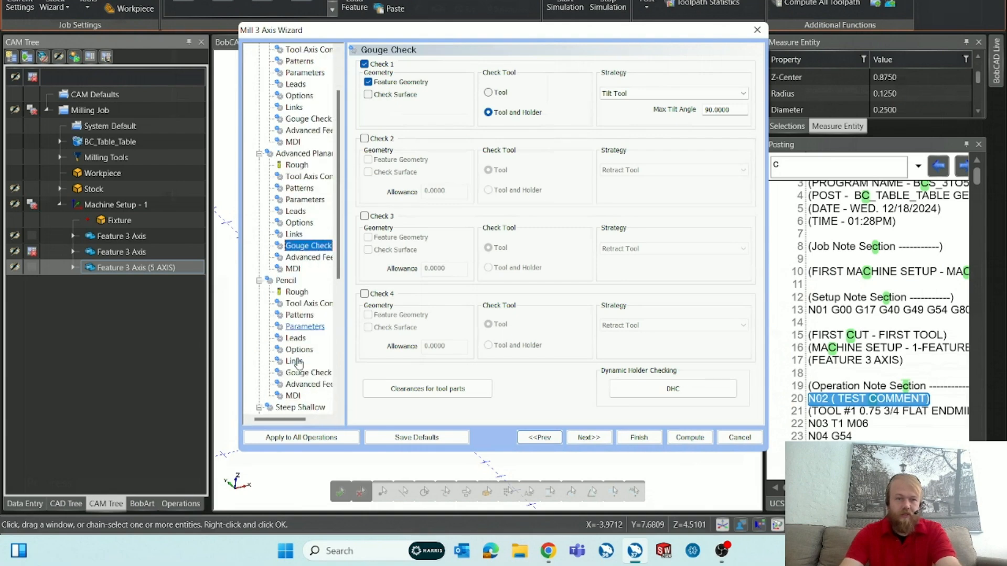
left_click(308, 373)
scroll(309, 369, "down", 7)
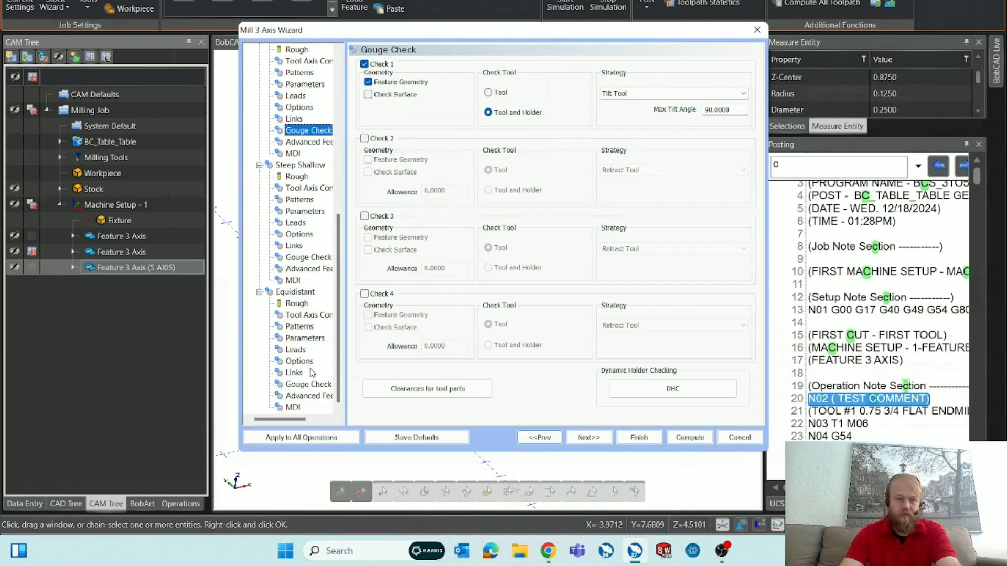
left_click(319, 259)
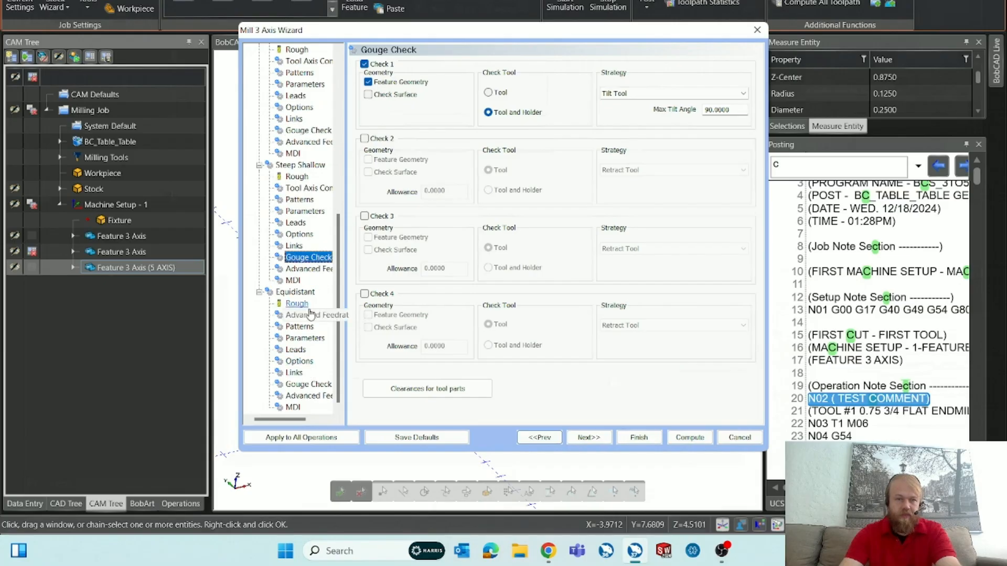
left_click(312, 384)
scroll(313, 368, "up", 9)
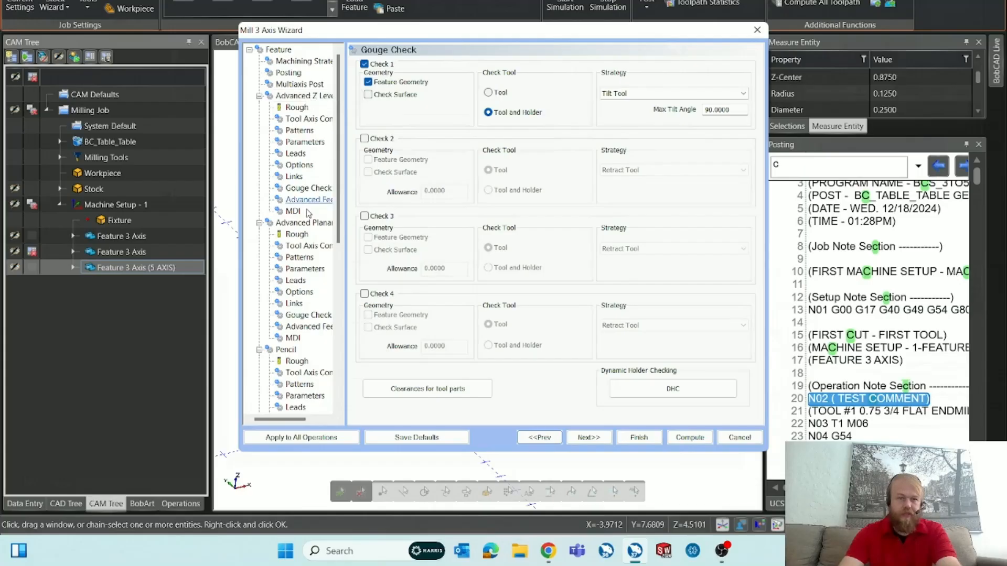
left_click(739, 438)
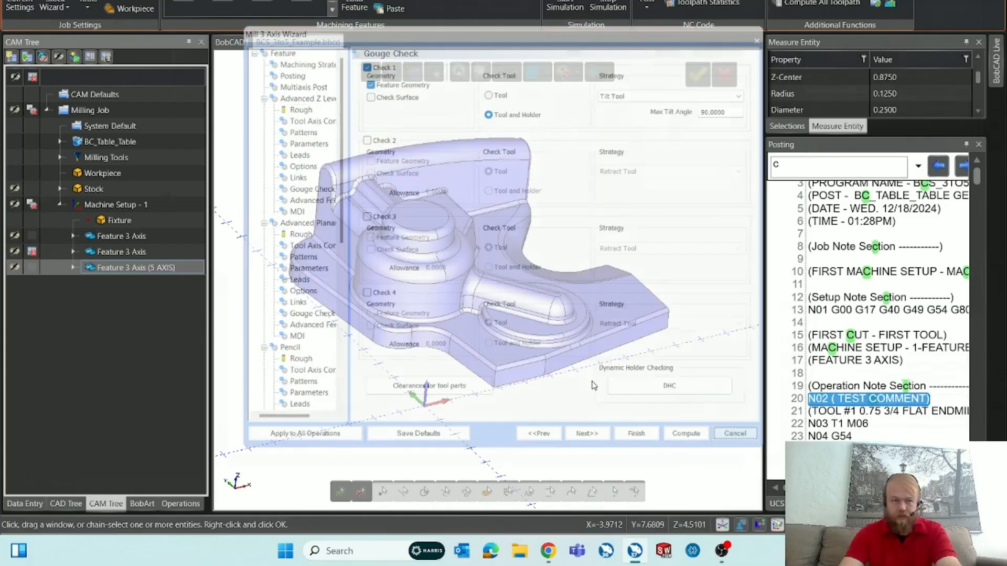
Switch off the Advanced Z Level Finish and Advanced Planar operations under Feature 3 Axis (5 AXIS).
left_click(74, 267)
left_click(32, 315)
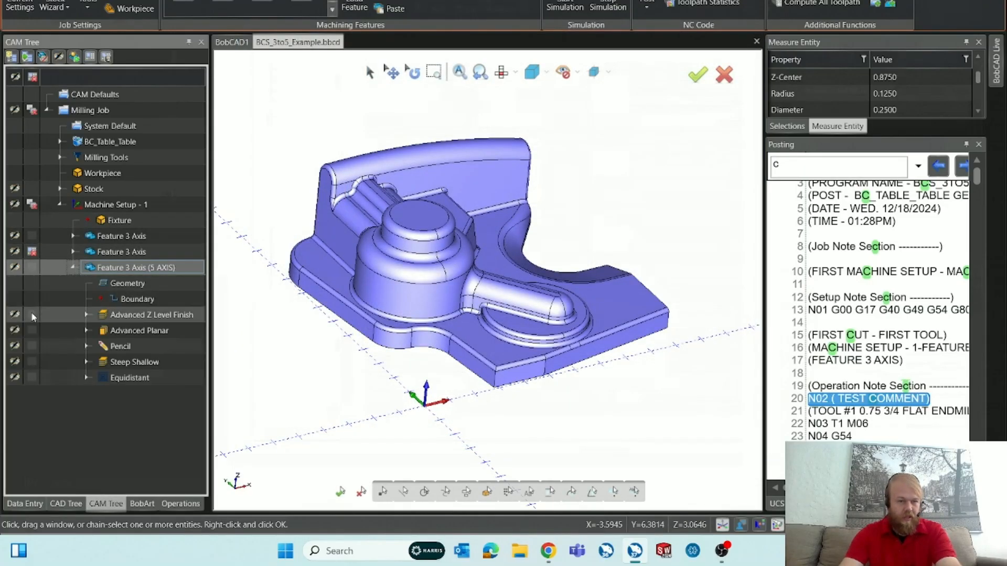
left_click(31, 330)
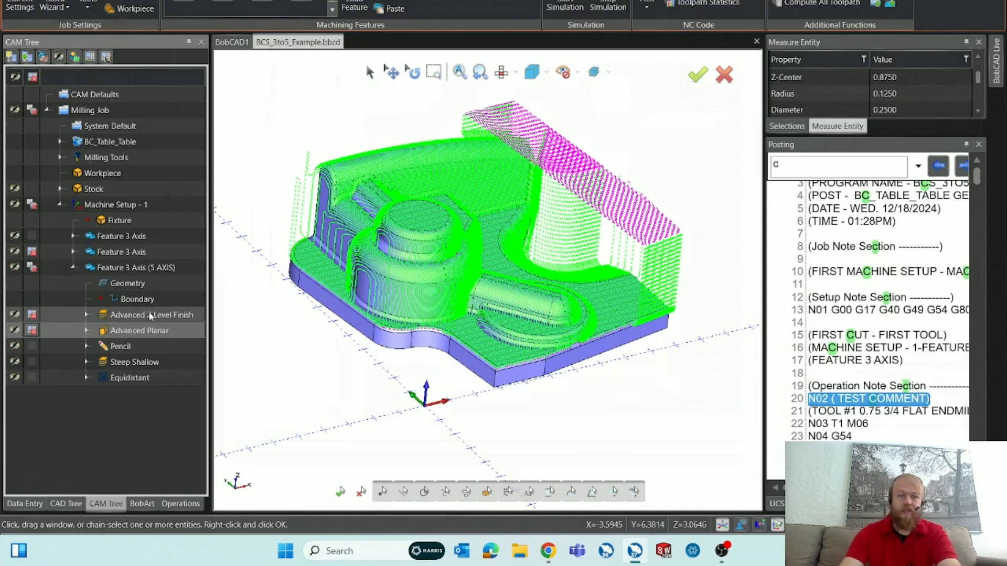
left_click(145, 326)
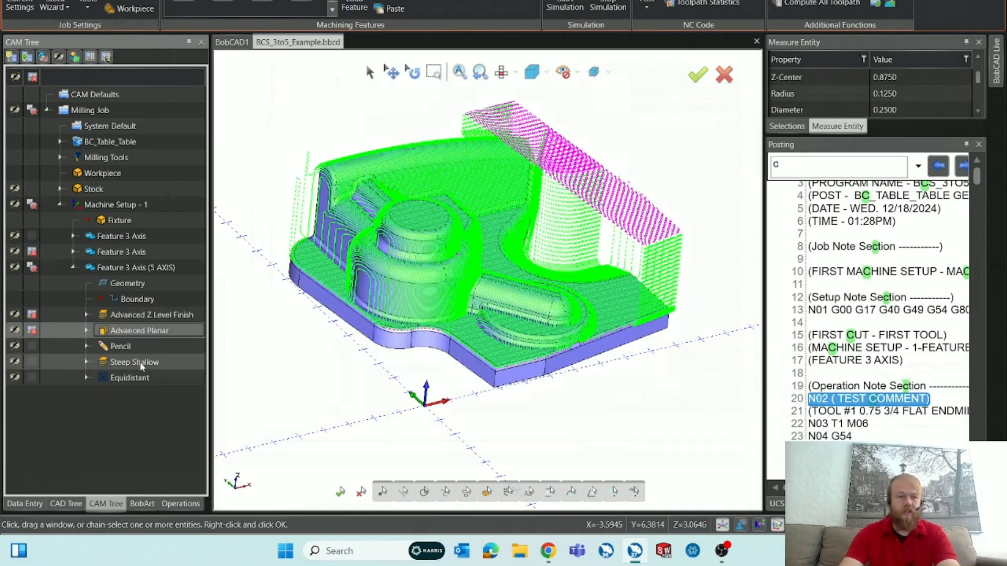
Reorder the operations of Feature 3 Axis (5 AXIS) so that Steep Shallow comes before Pencil.
left_click(141, 269)
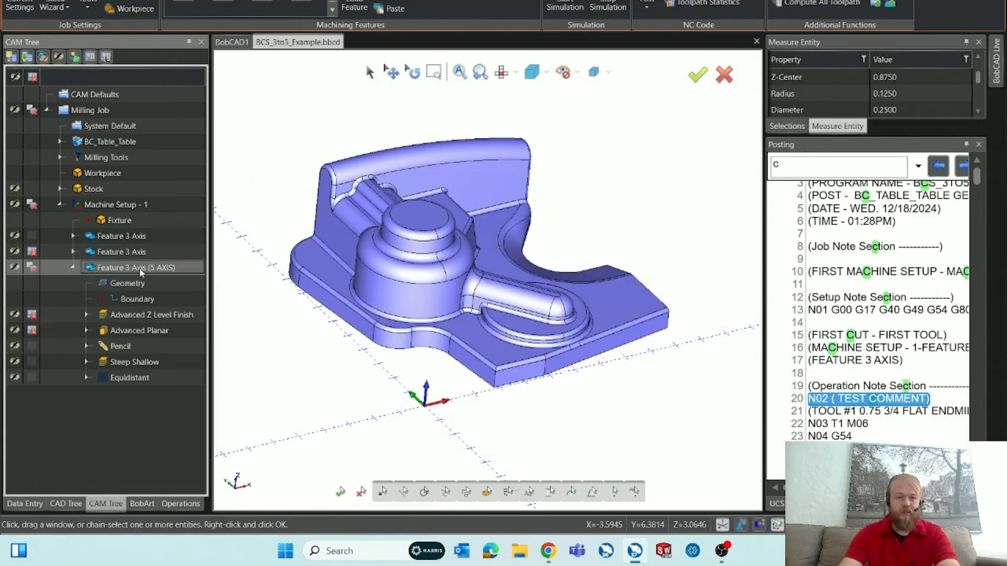
double_click(143, 270)
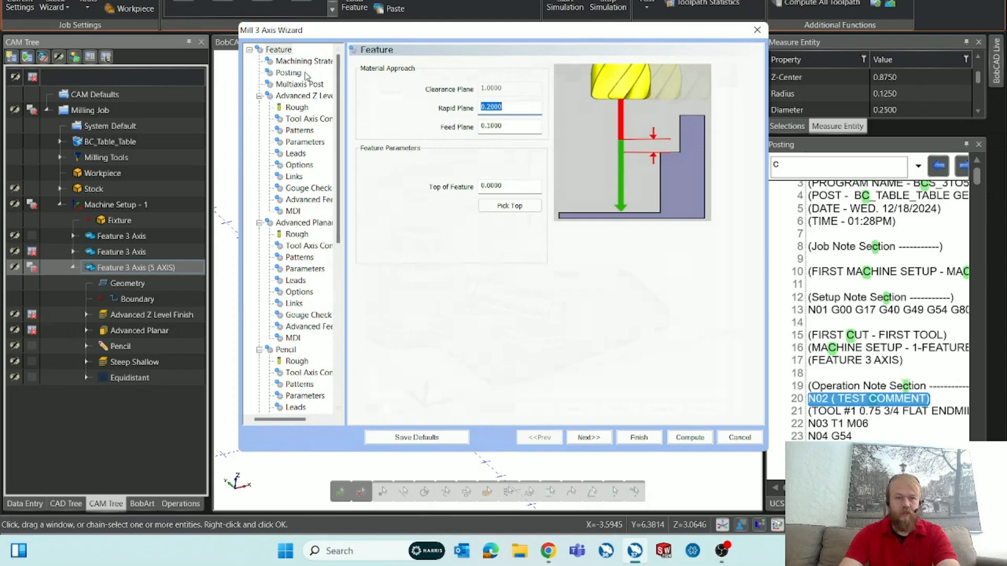
left_click(307, 62)
left_click(398, 304)
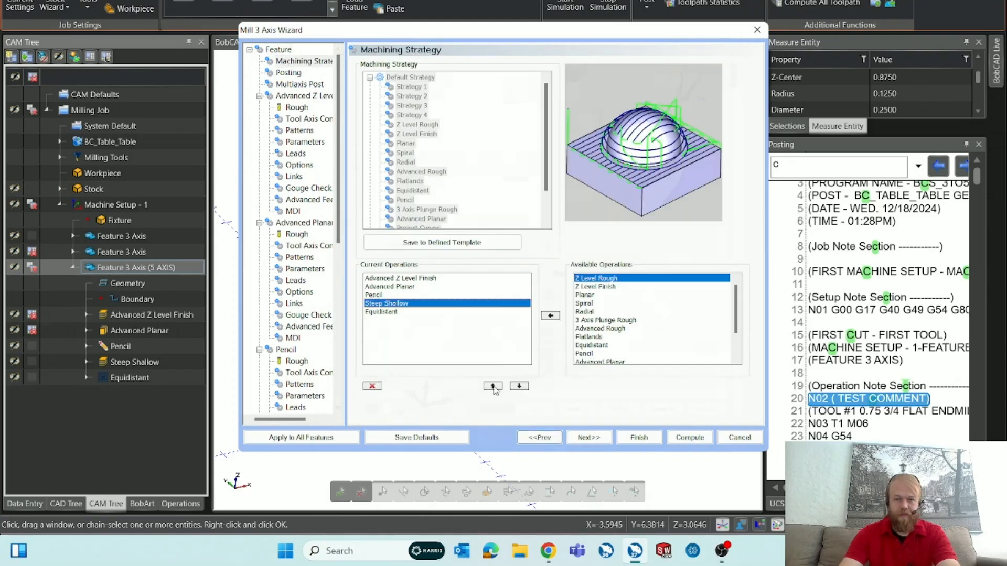
left_click(494, 387)
left_click(639, 438)
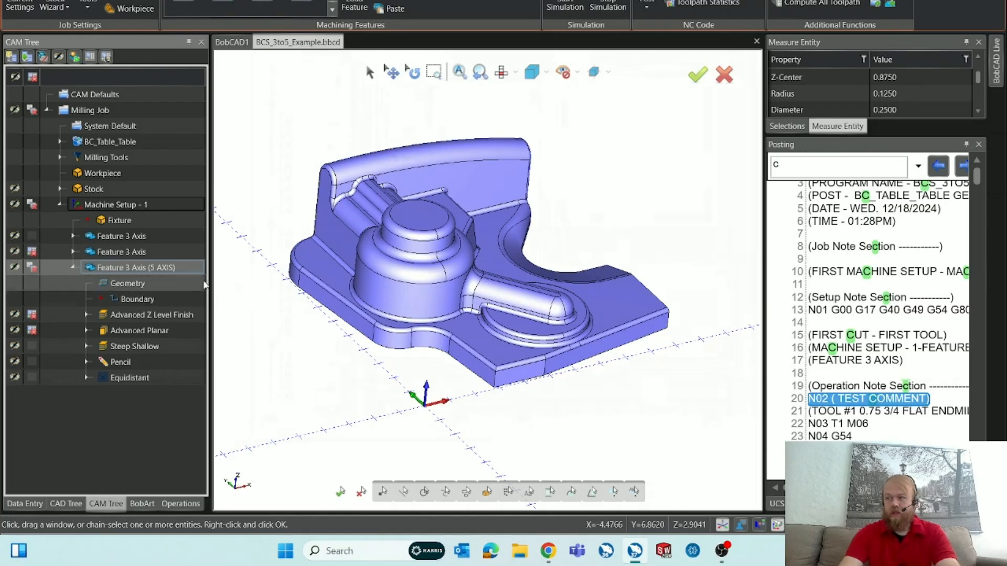
Look over the Steep Shallow, Pencil and Equidistant toolpaths of the 5-axis feature, examining Equidistant around the boss and wall.
left_click(170, 341)
left_click(151, 360)
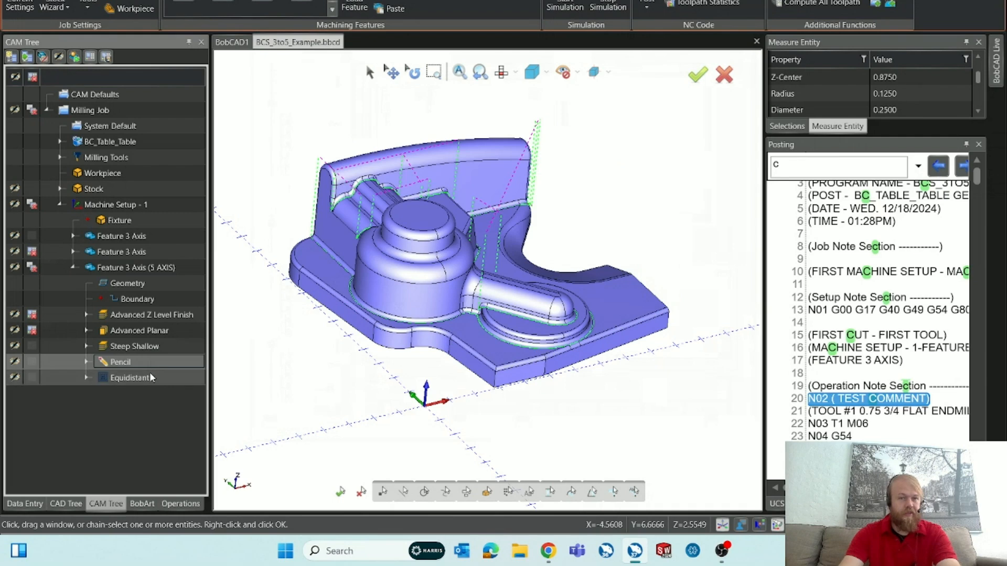
left_click(150, 377)
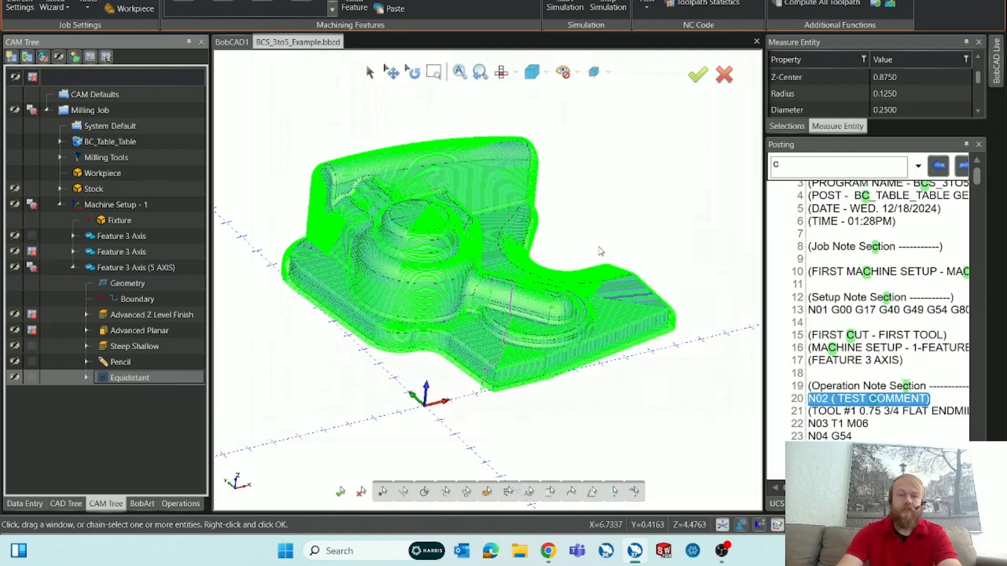
scroll(317, 240, "up", 5)
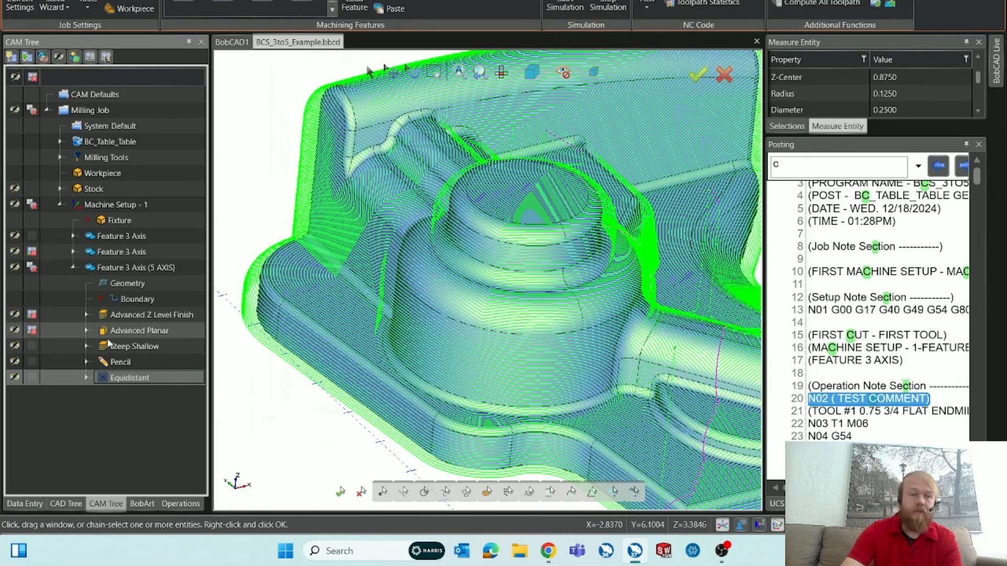
scroll(262, 325, "down", 5)
middle_click_drag(284, 306, 405, 380)
scroll(329, 331, "down", 4)
scroll(315, 333, "up", 5)
scroll(352, 342, "up", 5)
middle_click_drag(352, 342, 384, 364)
Backplot the Pencil toolpath and advance the tool to its first cutting moves at the end of the upright wall.
left_click(142, 362)
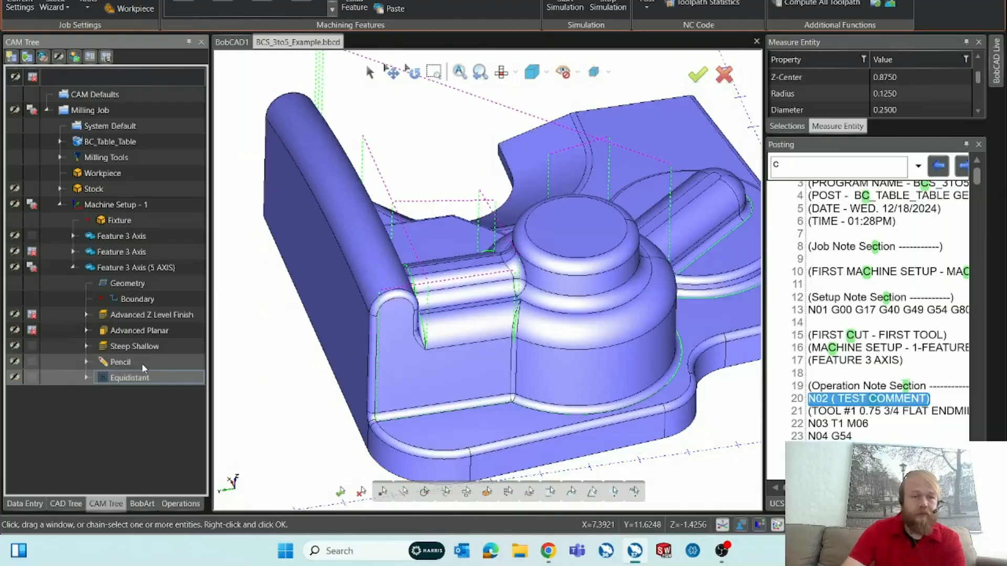
right_click(142, 363)
left_click(184, 429)
scroll(446, 342, "down", 5)
middle_click_drag(443, 339, 551, 347)
scroll(551, 335, "down", 3)
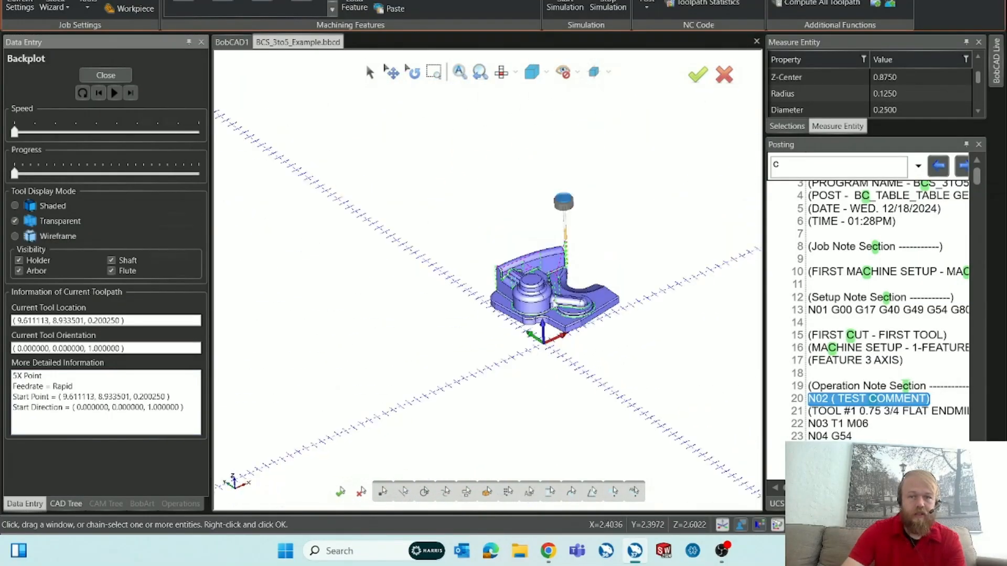
scroll(564, 294, "up", 6)
middle_click_drag(531, 287, 548, 288)
left_click_drag(547, 287, 557, 291)
scroll(499, 202, "up", 5)
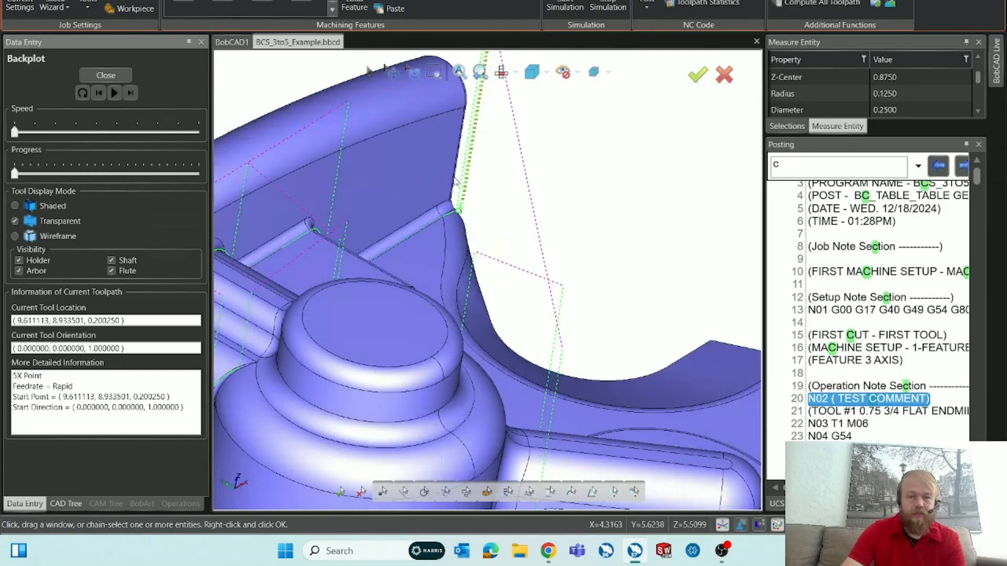
scroll(499, 201, "down", 3)
left_click(136, 91)
left_click(136, 91)
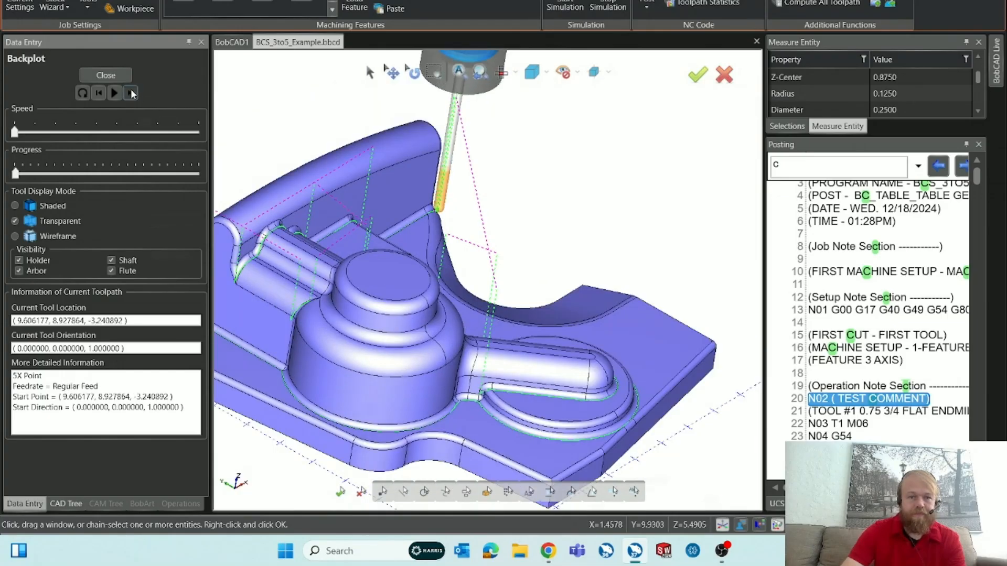
left_click(136, 92)
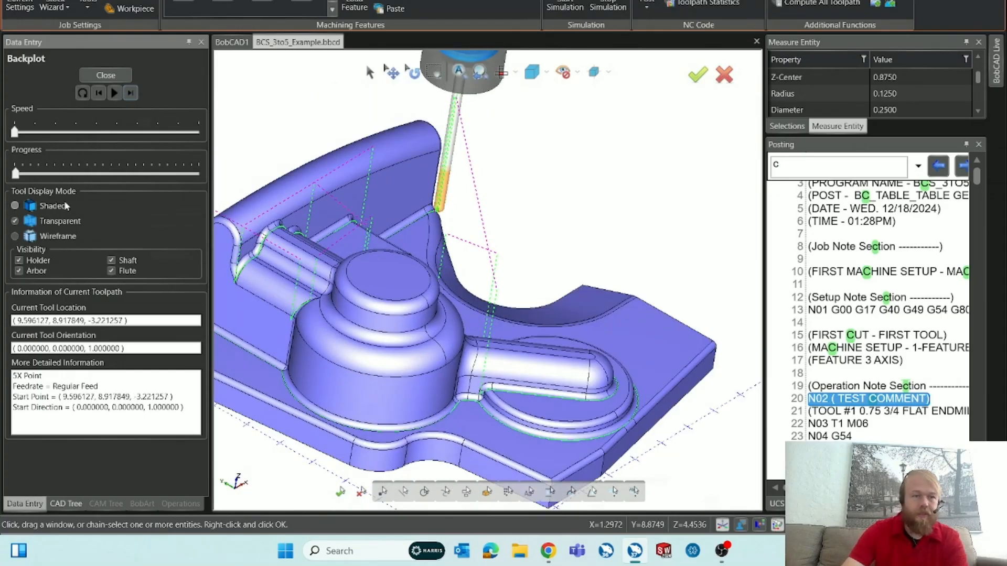
Display the backplot tool as Shaded and examine its orientation and holder clearance beside the upright wall.
left_click(15, 205)
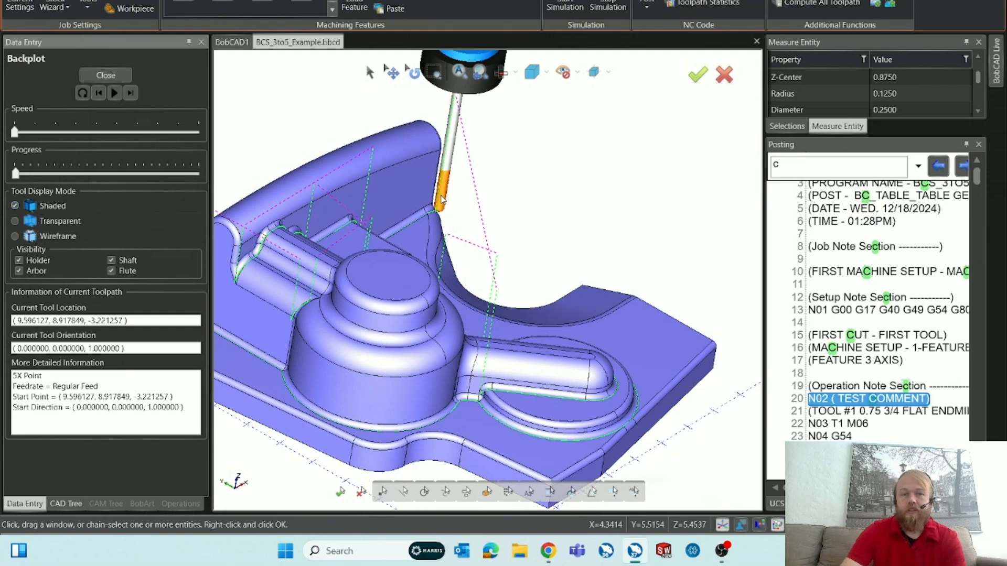
middle_click_drag(482, 229, 492, 207)
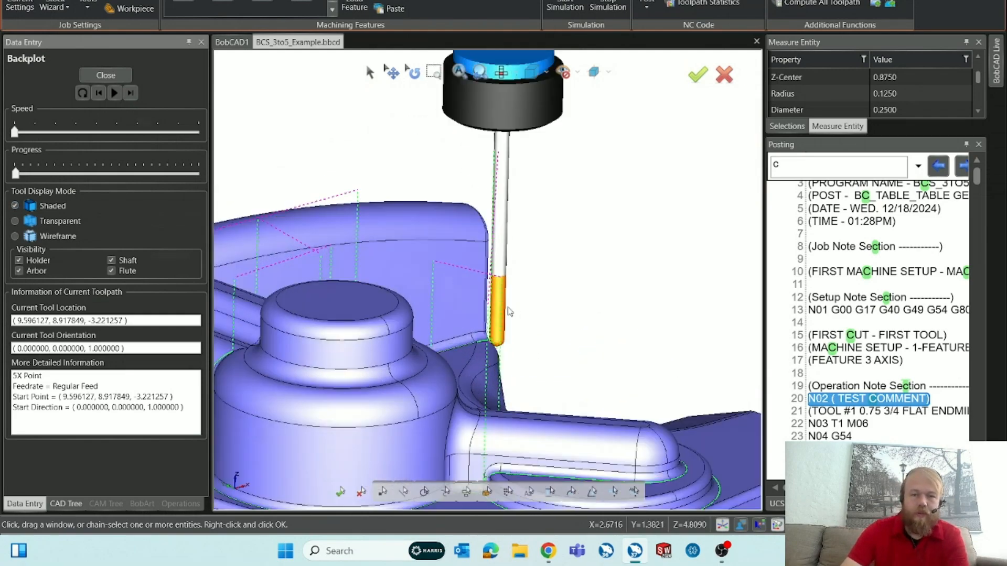
scroll(455, 318, "down", 3)
middle_click_drag(455, 317, 466, 331)
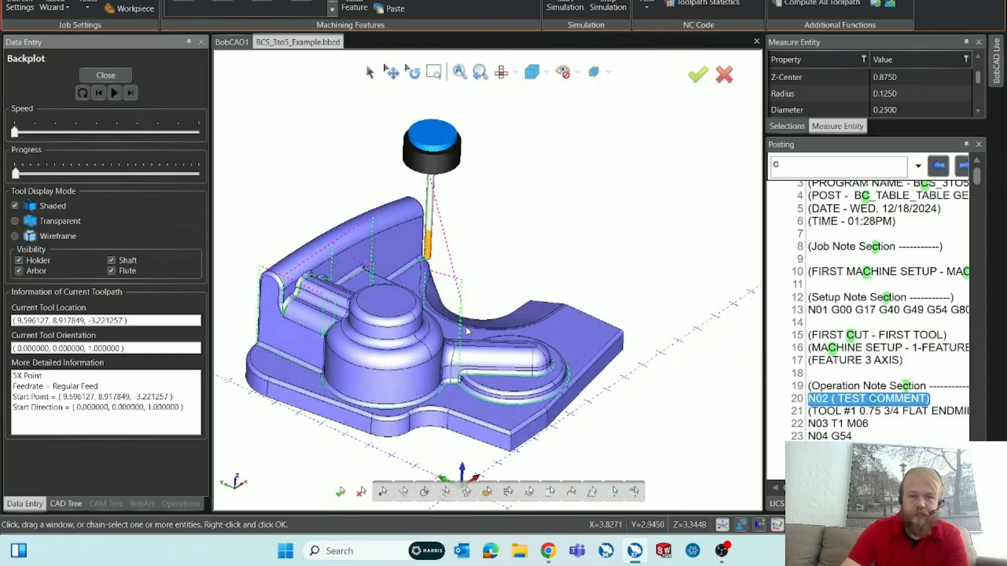
scroll(414, 218, "up", 3)
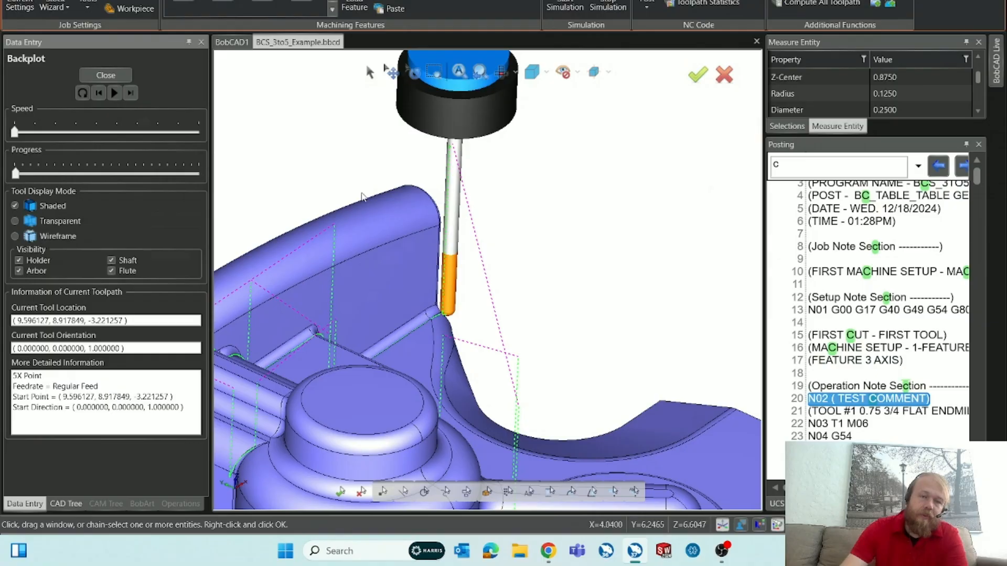
Set the protrusion length of the Pencil operation's 1/4 ball endmill to 2.
left_click(105, 75)
double_click(141, 361)
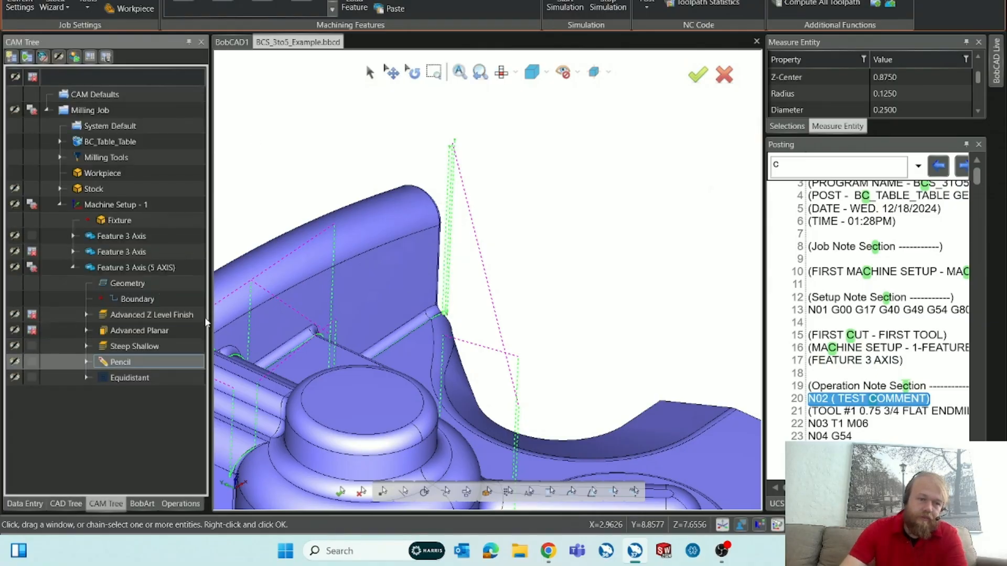
scroll(299, 342, "down", 3)
left_click(297, 176)
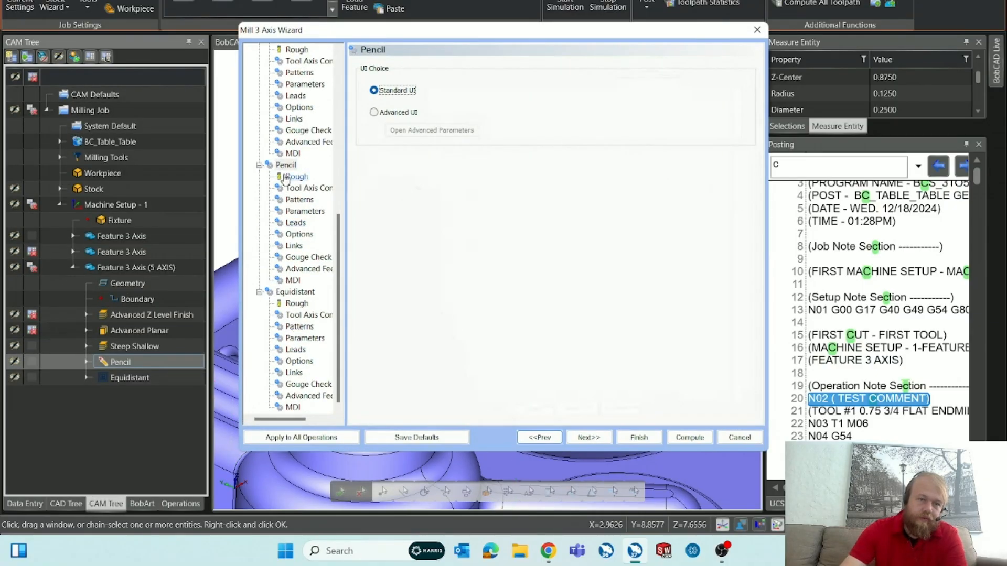
left_click(518, 94)
left_click(500, 130)
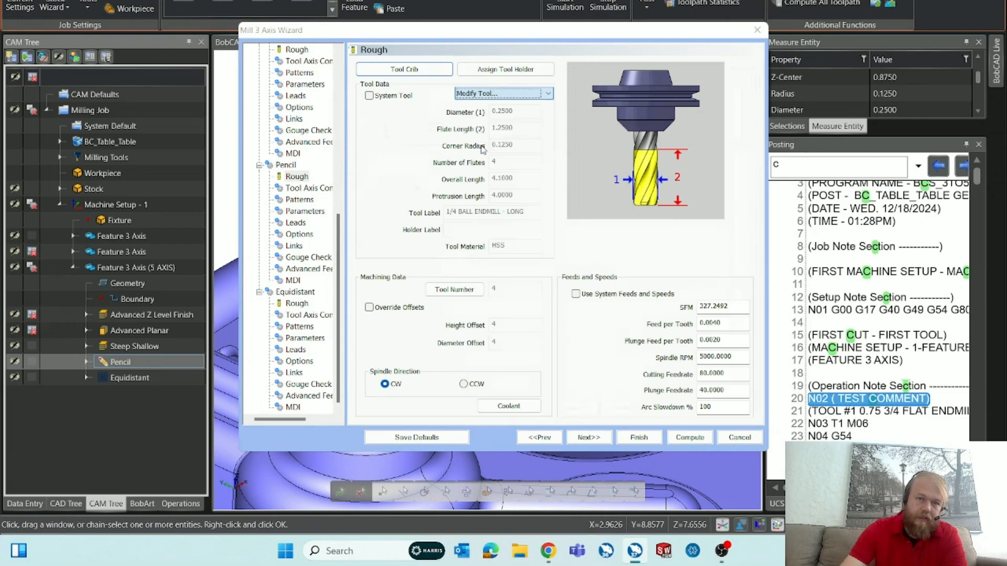
left_click_drag(372, 224, 314, 229)
type("2")
key("Tab")
left_click_drag(383, 205, 319, 209)
left_click(280, 345)
left_click(639, 437)
Backplot the Pencil toolpath and advance the tool through the plunge to its first cutting move at the wall's end.
right_click(156, 361)
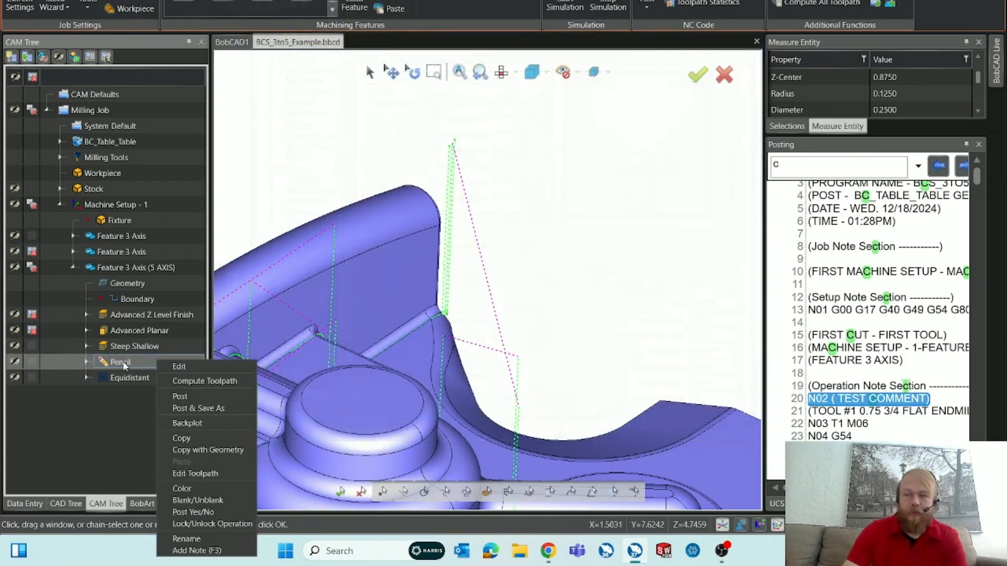
left_click(187, 423)
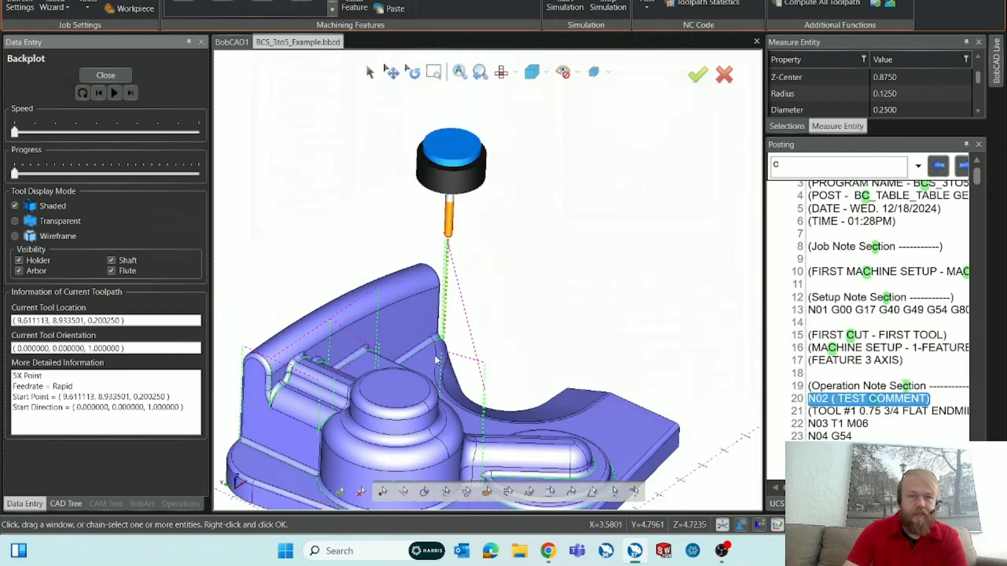
left_click(131, 93)
scroll(453, 225, "down", 2)
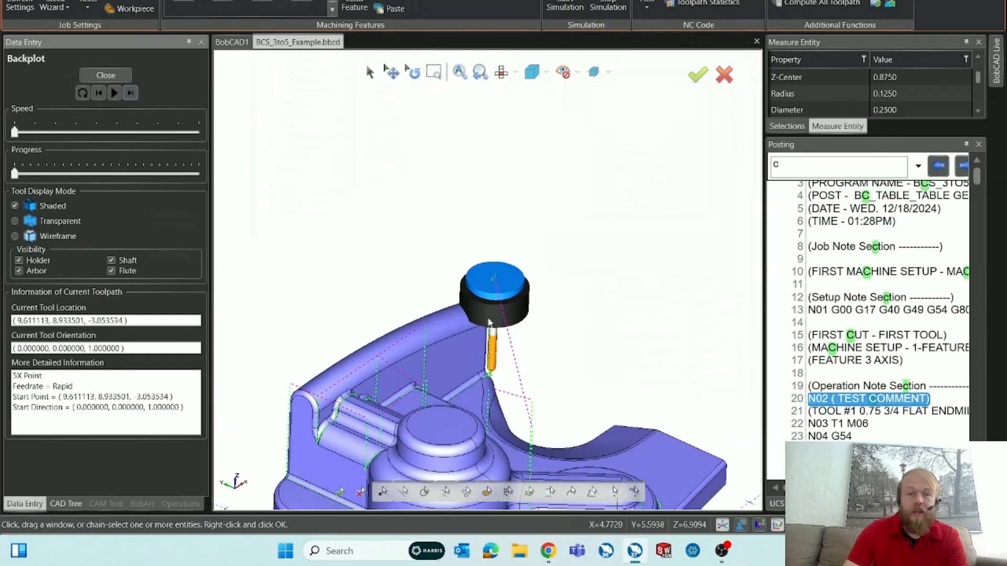
scroll(482, 379, "up", 3)
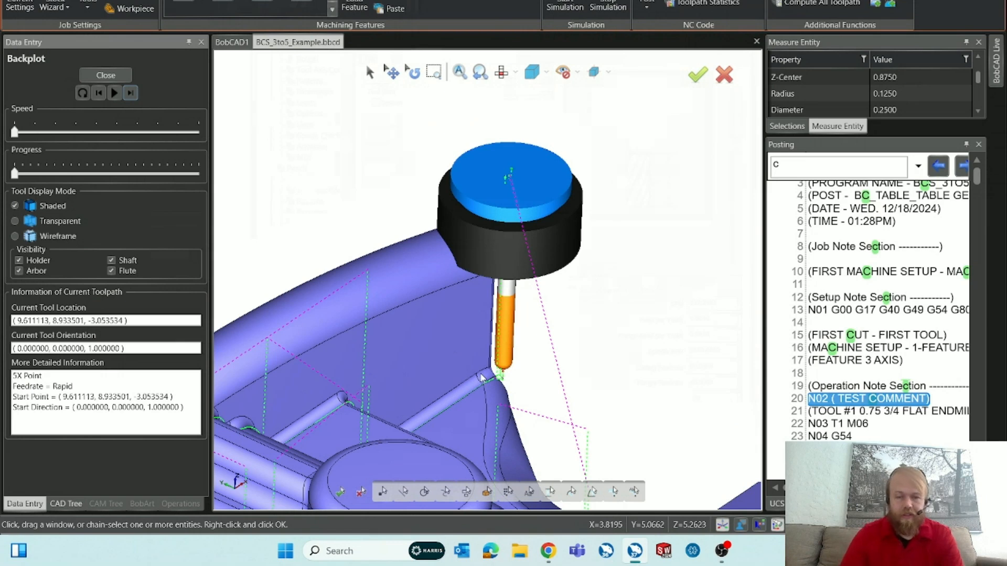
left_click(133, 92)
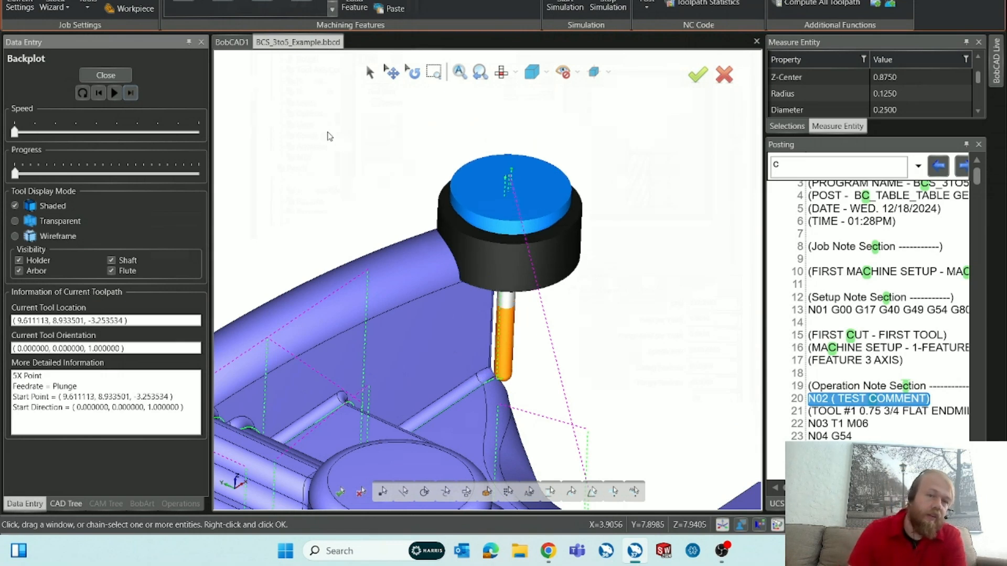
left_click(136, 97)
Examine the ball tip at the fillet and the holder's clearance from the upright wall, and close the backplot.
scroll(525, 241, "down", 2)
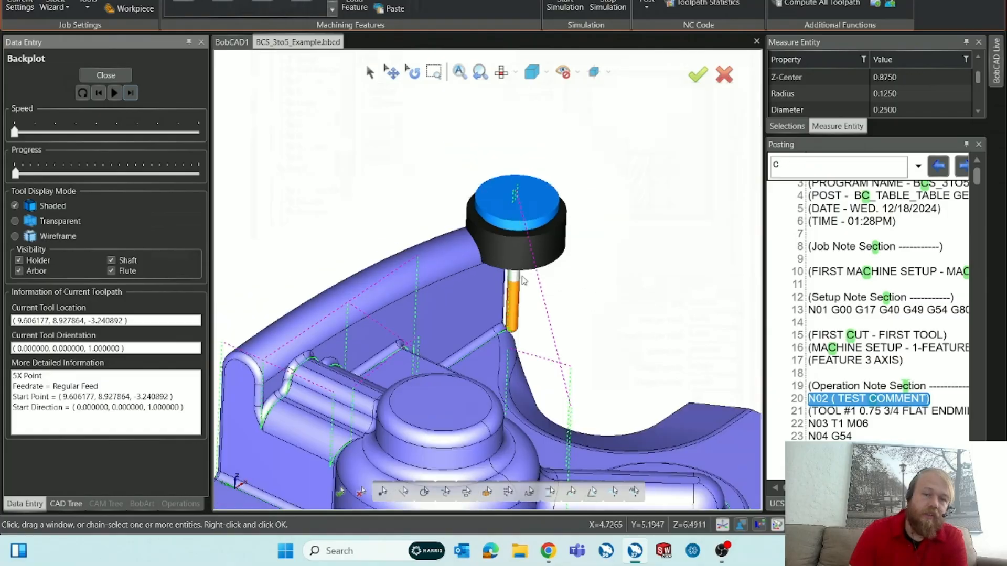
scroll(501, 335, "up", 9)
scroll(526, 329, "down", 2)
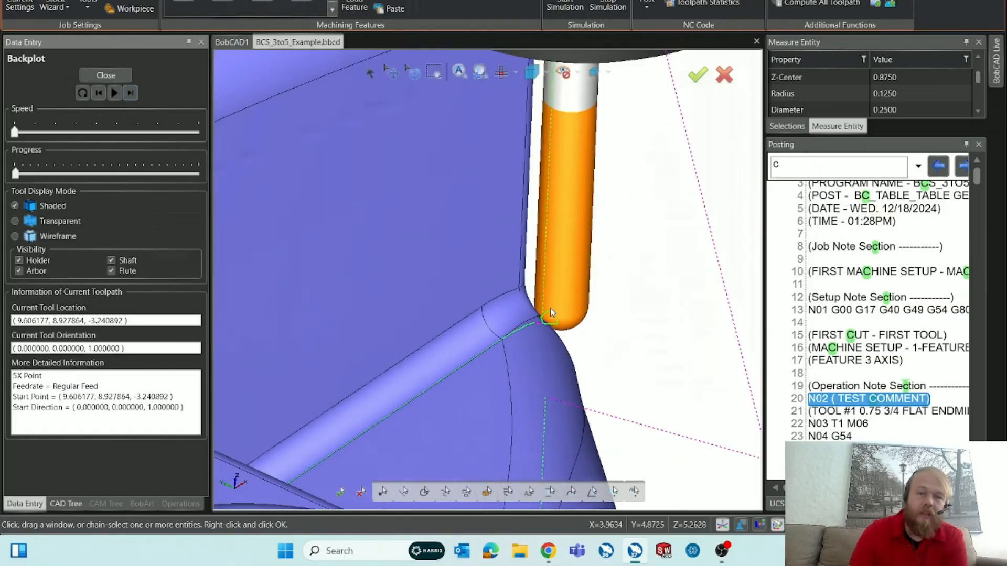
scroll(550, 309, "up", 6)
scroll(544, 318, "down", 3)
scroll(536, 325, "down", 5)
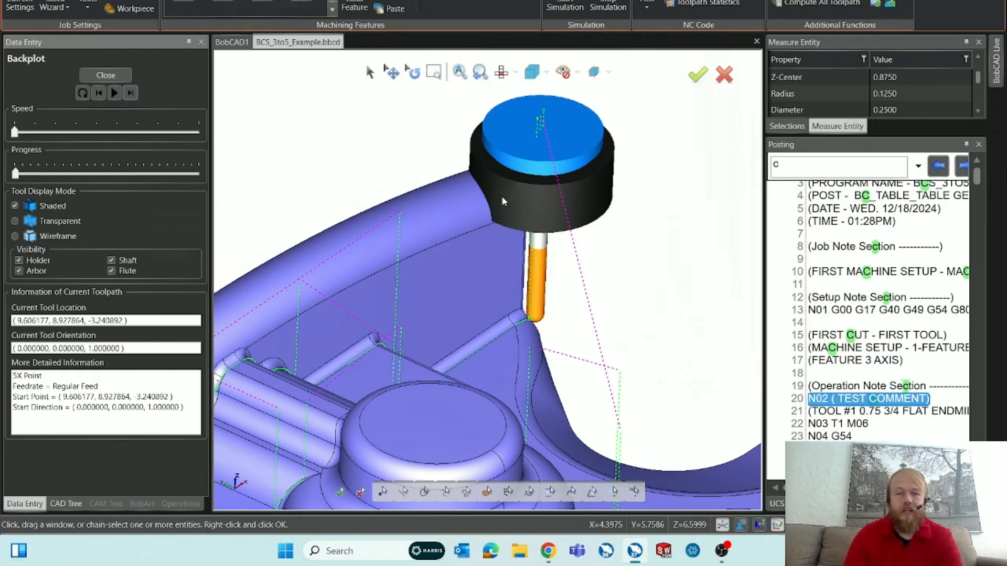
left_click(106, 75)
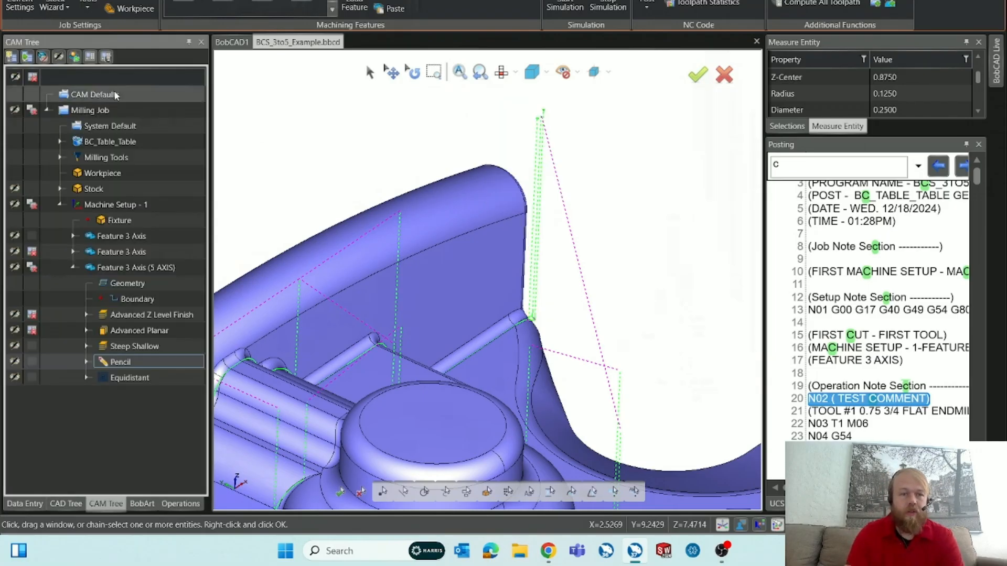
Backplot the Pencil toolpath again, check the vertical tool's holder against the wall at the plunge move, and close the backplot.
right_click(156, 363)
left_click(184, 427)
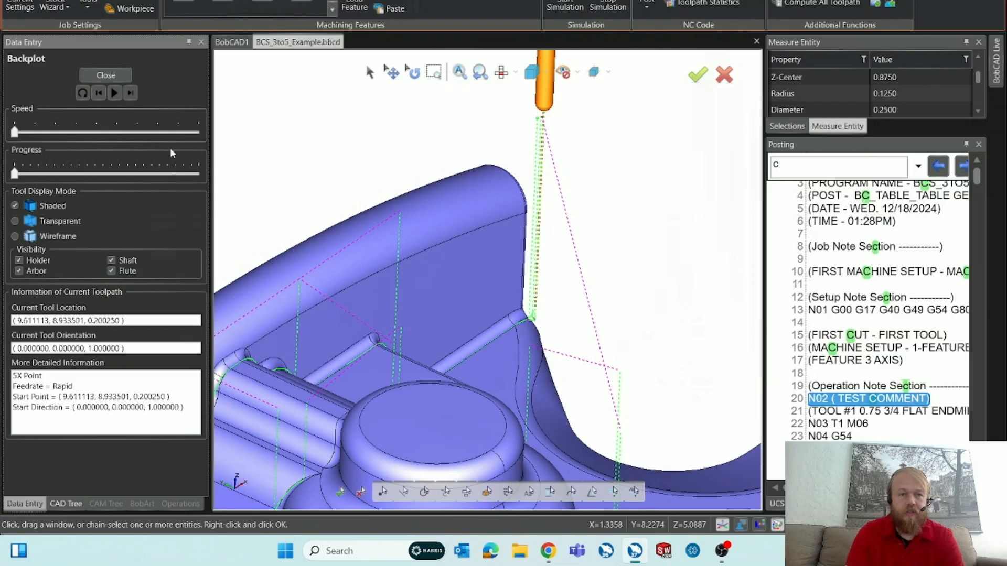
left_click(130, 92)
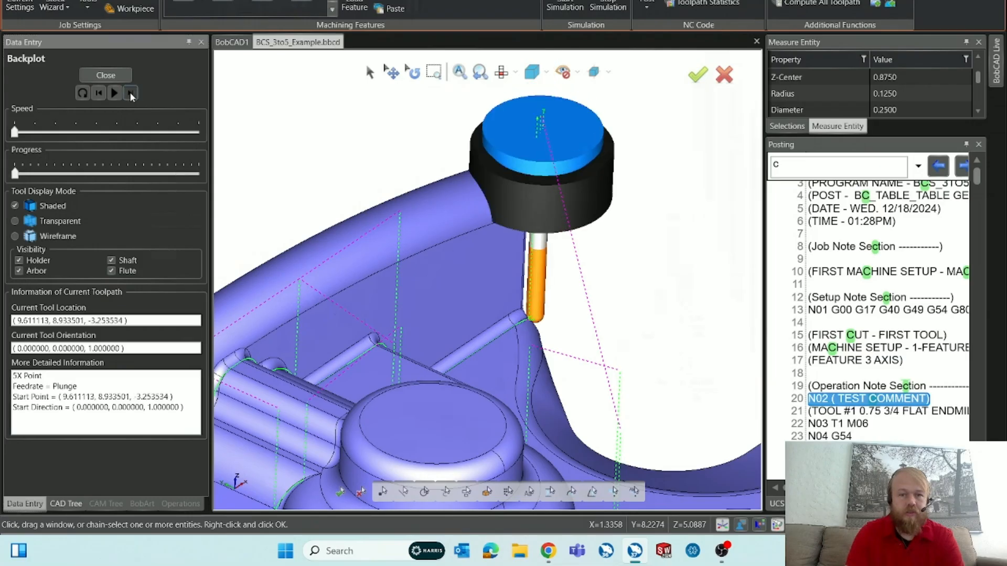
left_click(104, 75)
Check the Pencil operation's tool data for the protrusion length of the 1/4 ball endmill.
double_click(151, 347)
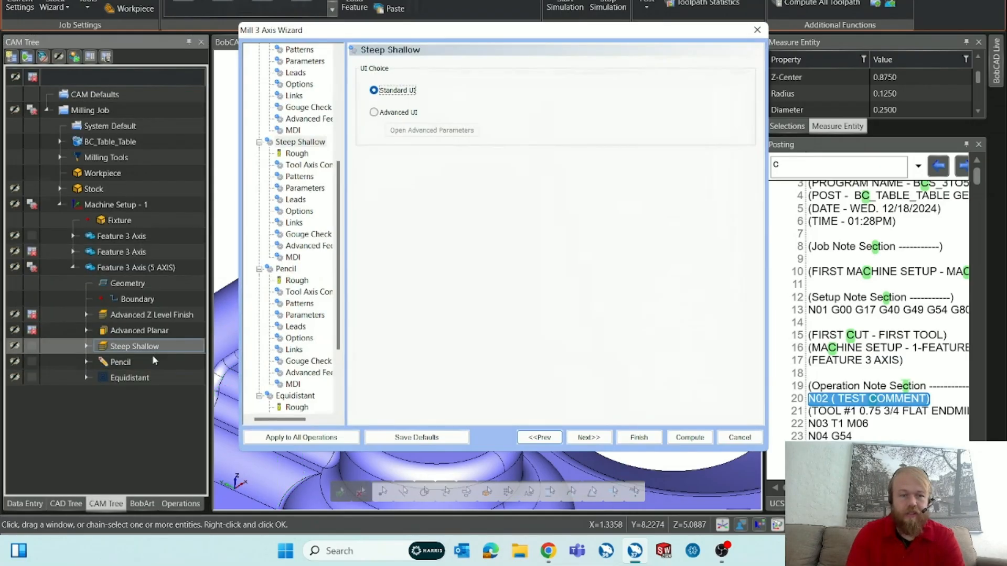
left_click(297, 280)
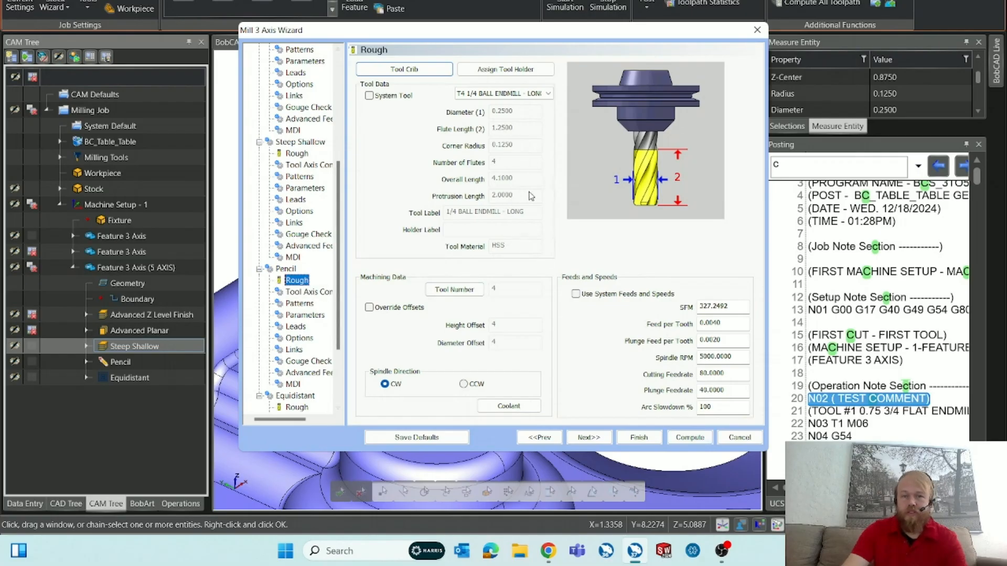
left_click(639, 440)
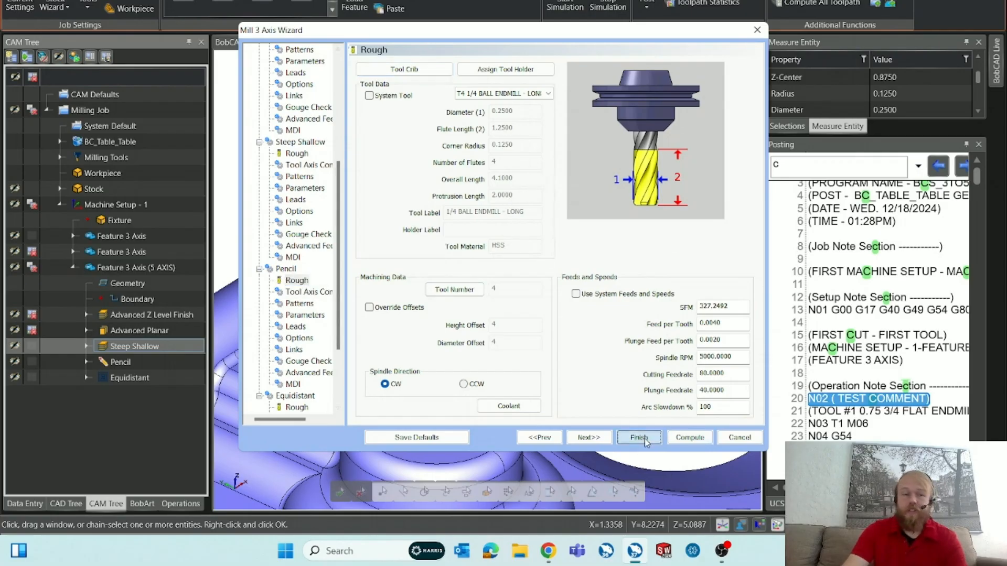
Recompute the Pencil toolpath of the 5-axis feature using the shorter tool protrusion.
left_click(155, 363)
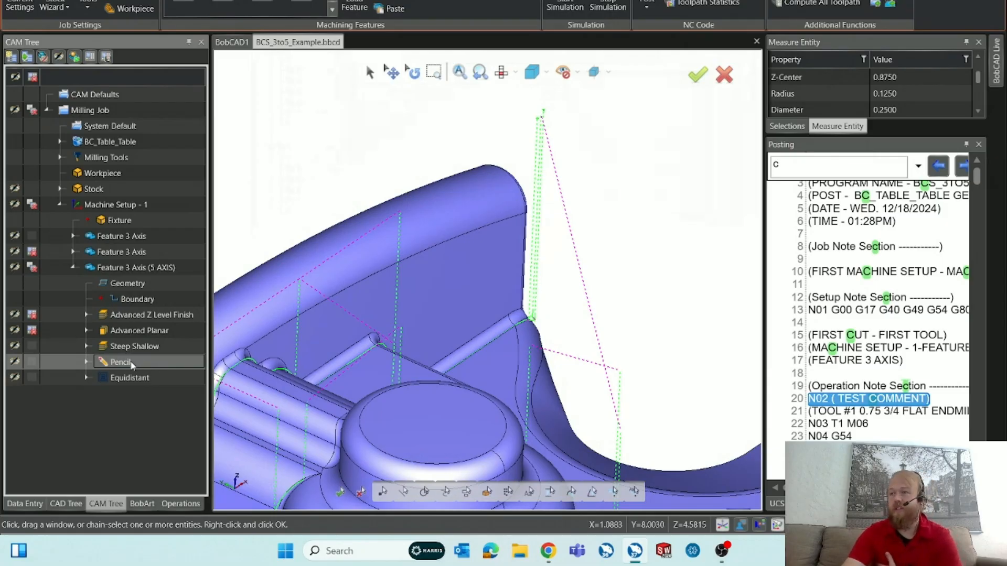
right_click(132, 364)
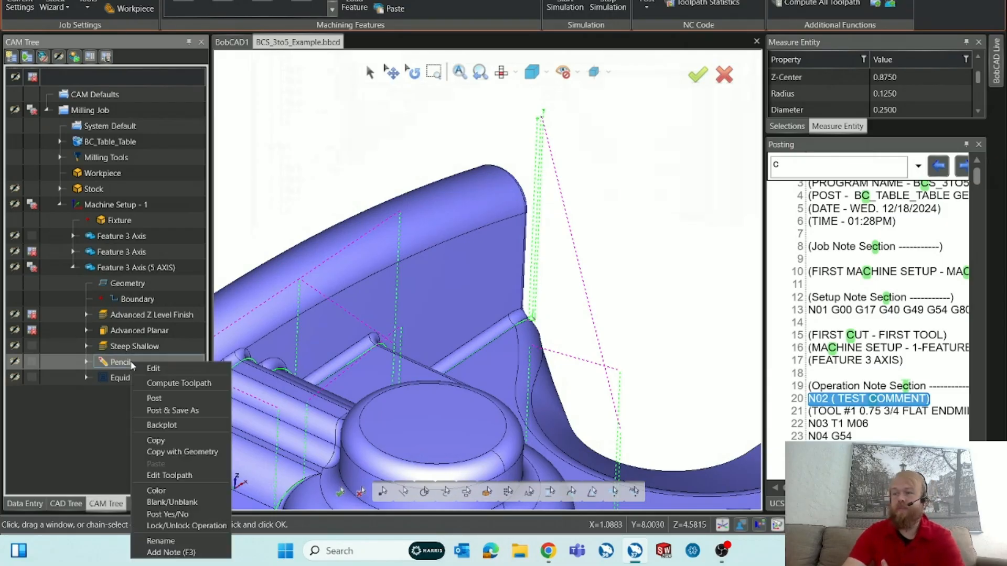
left_click(189, 385)
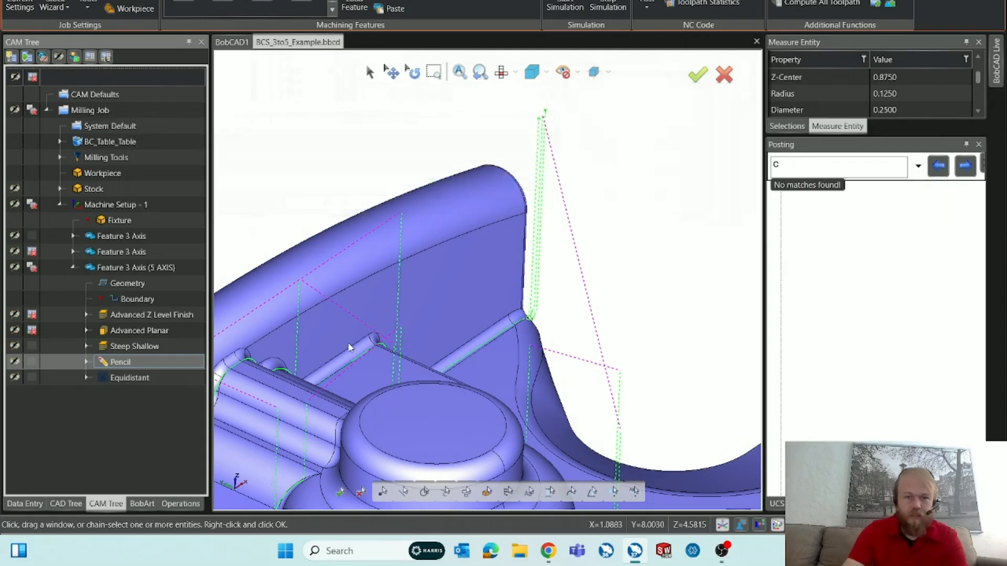
Backplot the recomputed Pencil toolpath and advance the tool to its first cutting moves beside the upright wall.
right_click(120, 366)
left_click(137, 428)
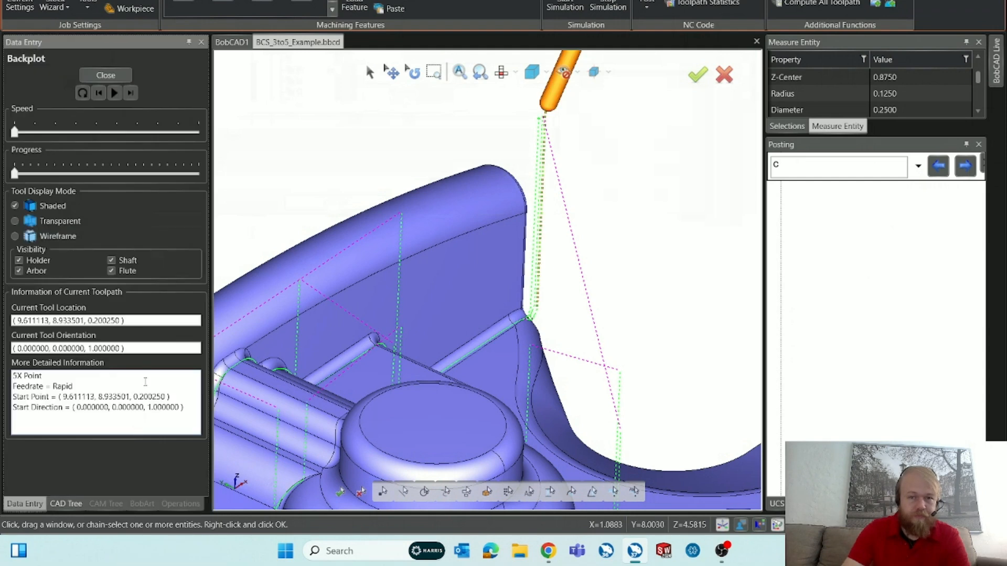
left_click(128, 95)
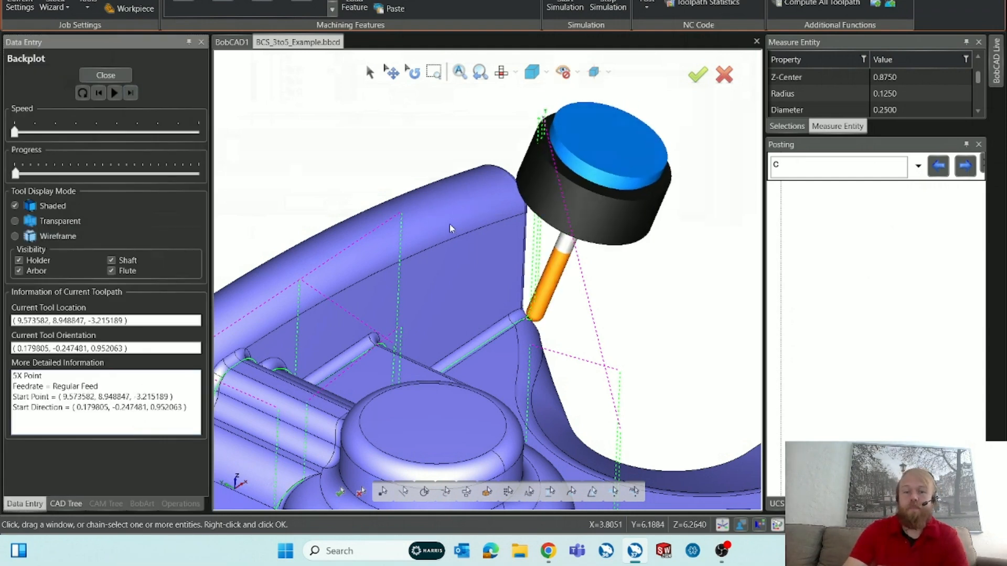
mouse_move(492, 263)
middle_mouse_down()
mouse_move(535, 262)
mouse_move(493, 269)
middle_mouse_up()
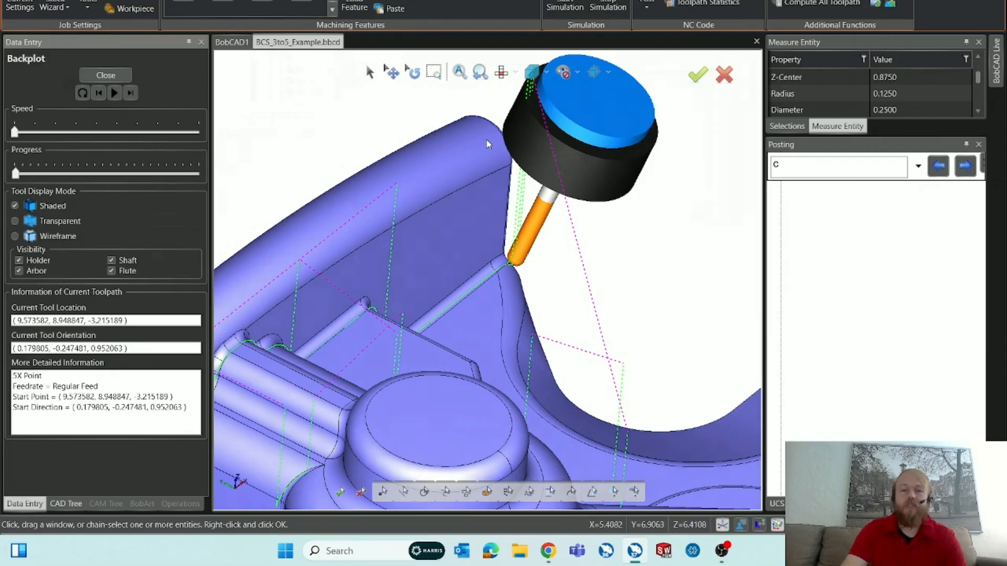
left_click(135, 93)
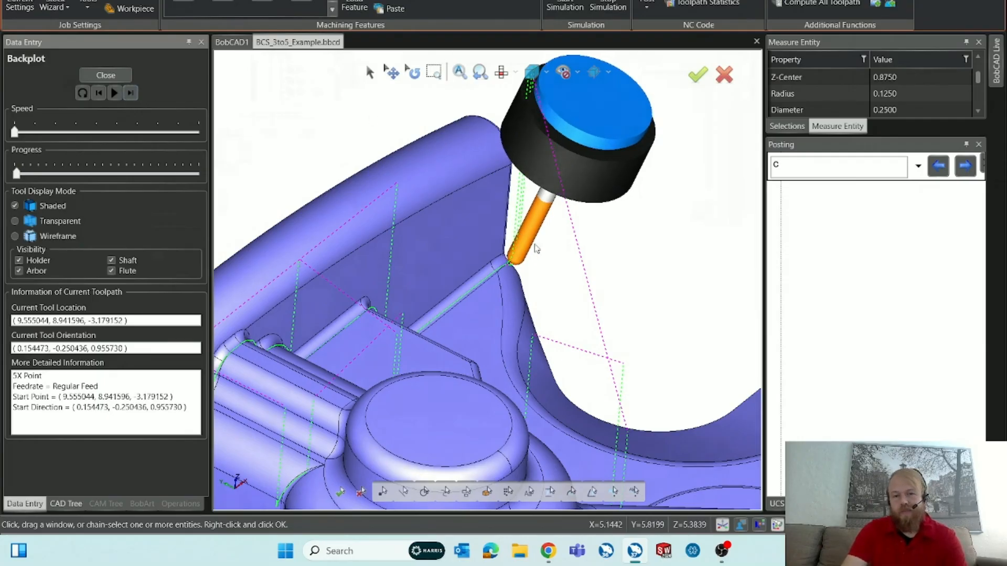
Examine the tool's tilt, its tip contact at the fillet and the holder's clearance from the wall.
scroll(510, 246, "down", 2)
scroll(510, 247, "up", 4)
scroll(517, 247, "down", 3)
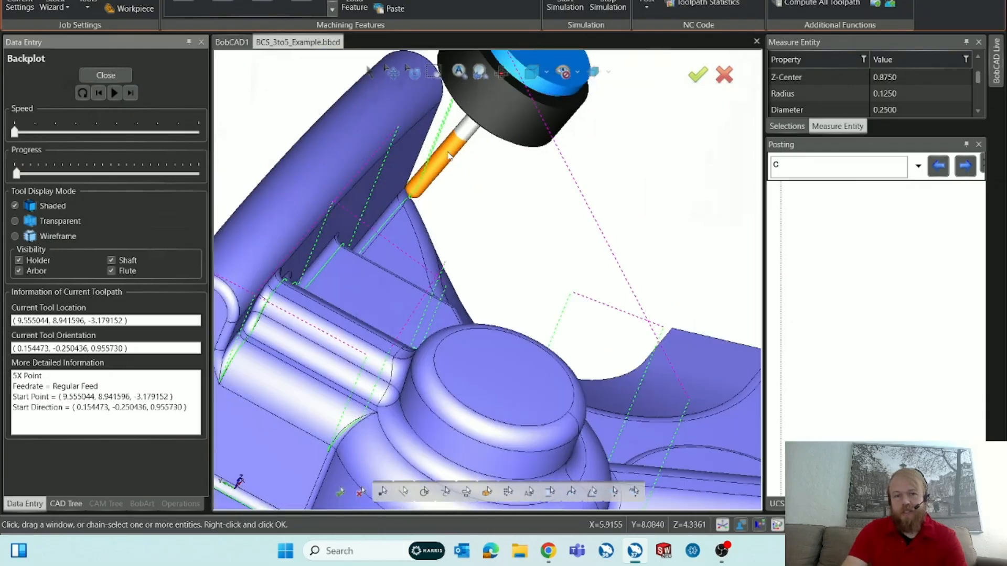
scroll(454, 146, "up", 6)
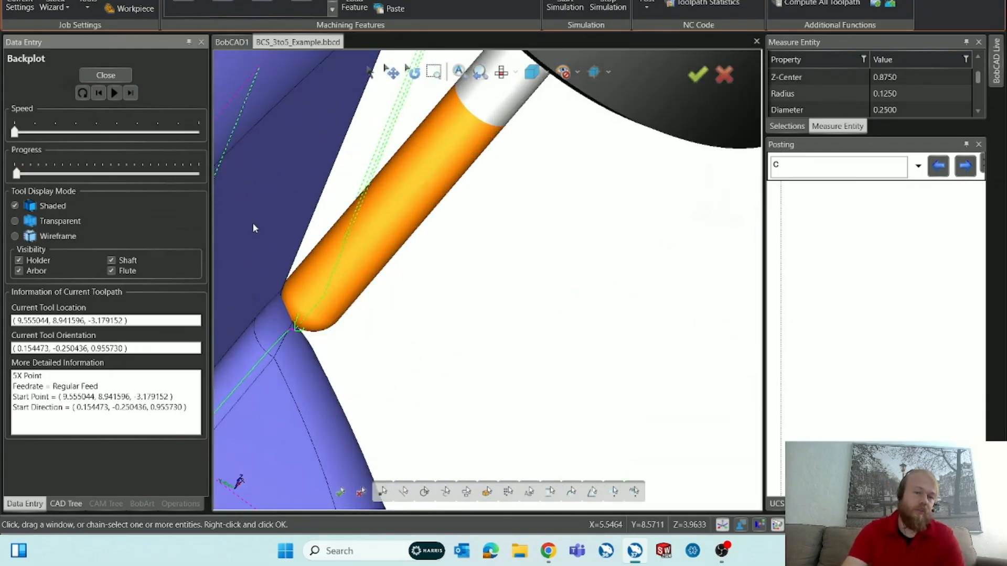
scroll(401, 225, "down", 3)
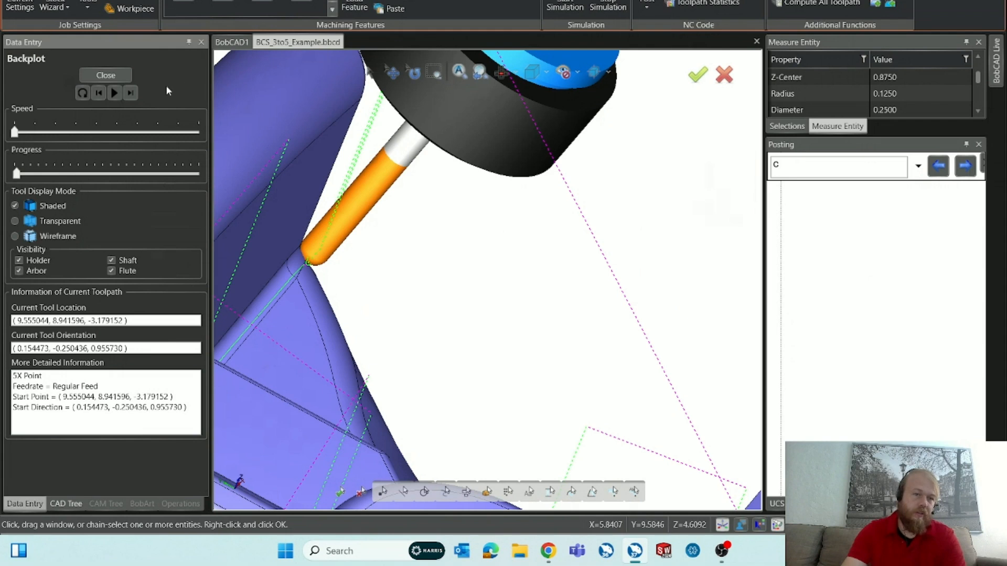
Advance the backplot along the wall's fillet, examine the holder clearance from several angles, and close the backplot.
left_click(134, 95)
left_click(134, 94)
left_click(135, 94)
left_click(135, 94)
left_click(134, 95)
left_click(135, 95)
left_click(134, 96)
left_click(134, 96)
left_click(134, 96)
left_click(134, 95)
left_click(133, 96)
left_click(133, 96)
left_click(132, 94)
scroll(483, 302, "down", 2)
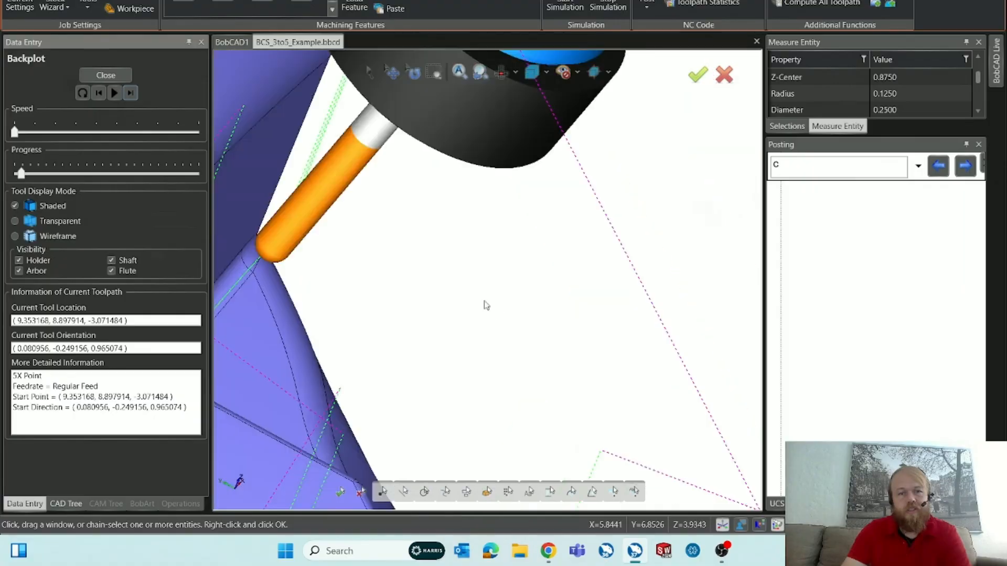
middle_click_drag(374, 189, 386, 190)
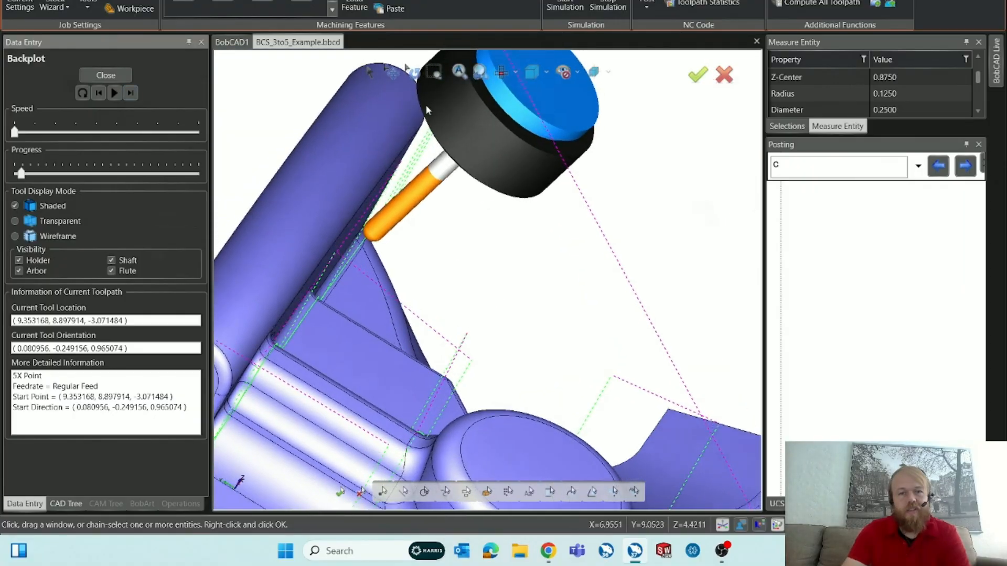
middle_click_drag(480, 223, 451, 220)
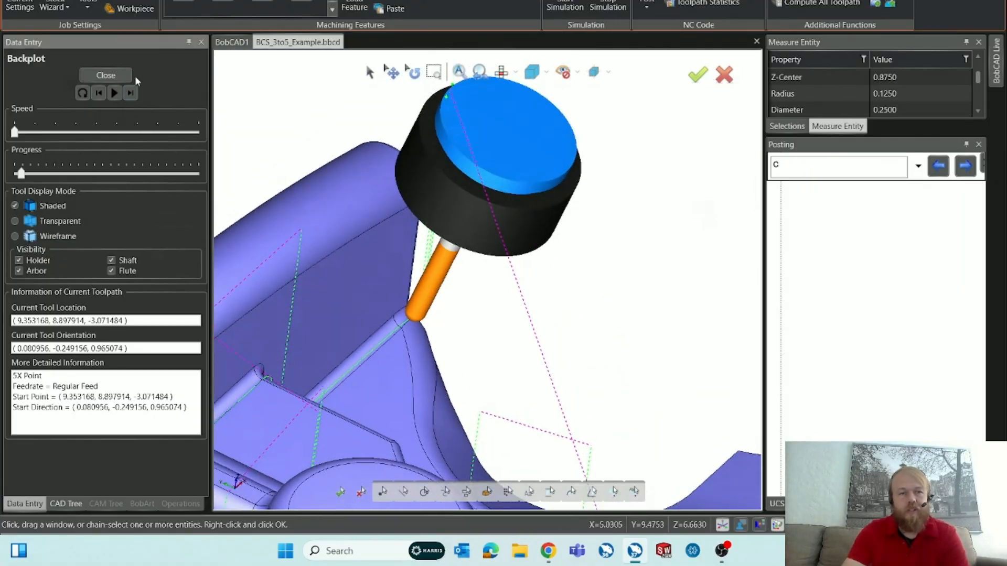
left_click(119, 80)
Set the protrusion length of the Pencil operation's 1/4 ball endmill back to 4.
scroll(348, 243, "down", 4)
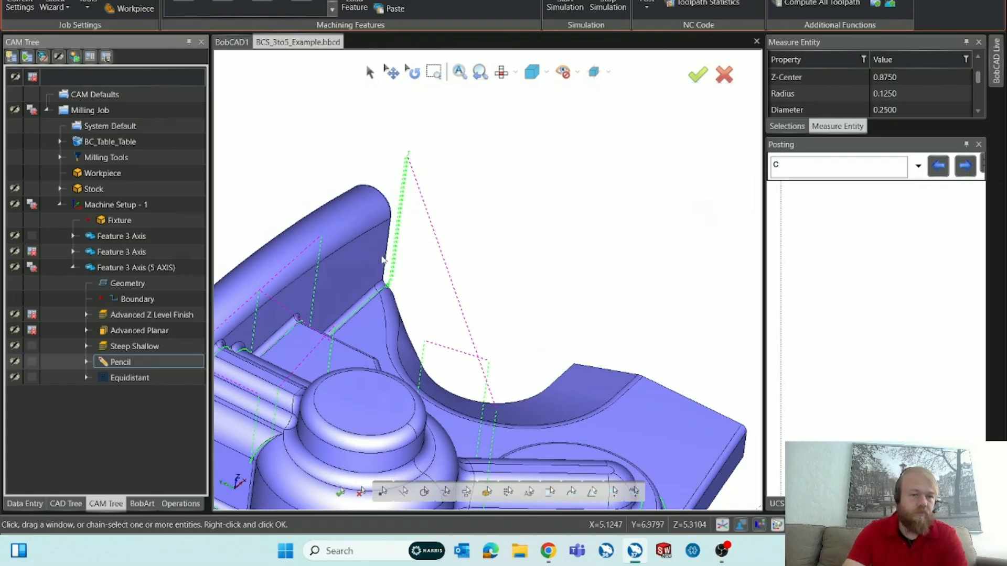
double_click(121, 362)
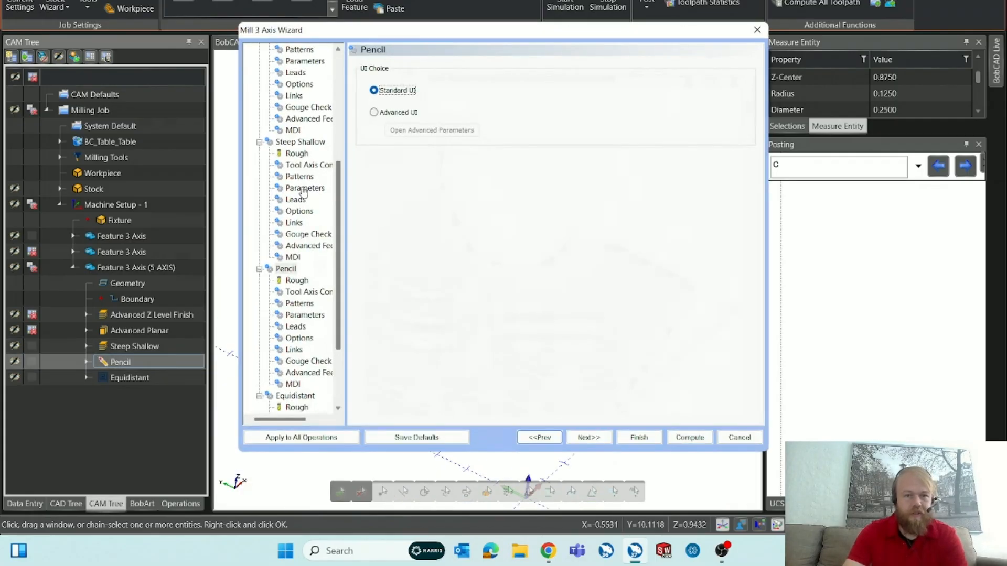
left_click(297, 281)
left_click(525, 94)
left_click(493, 146)
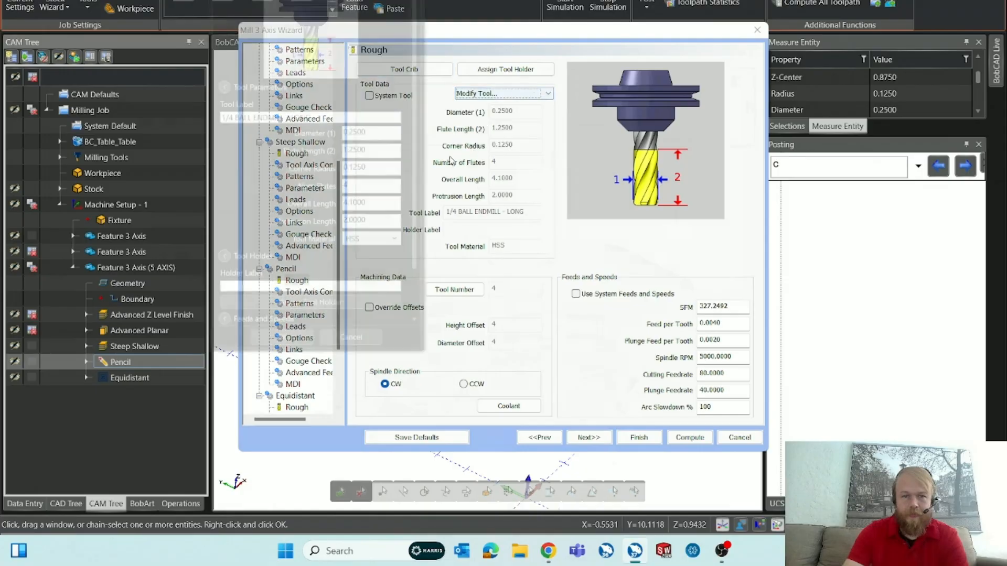
left_click(381, 223)
type("4")
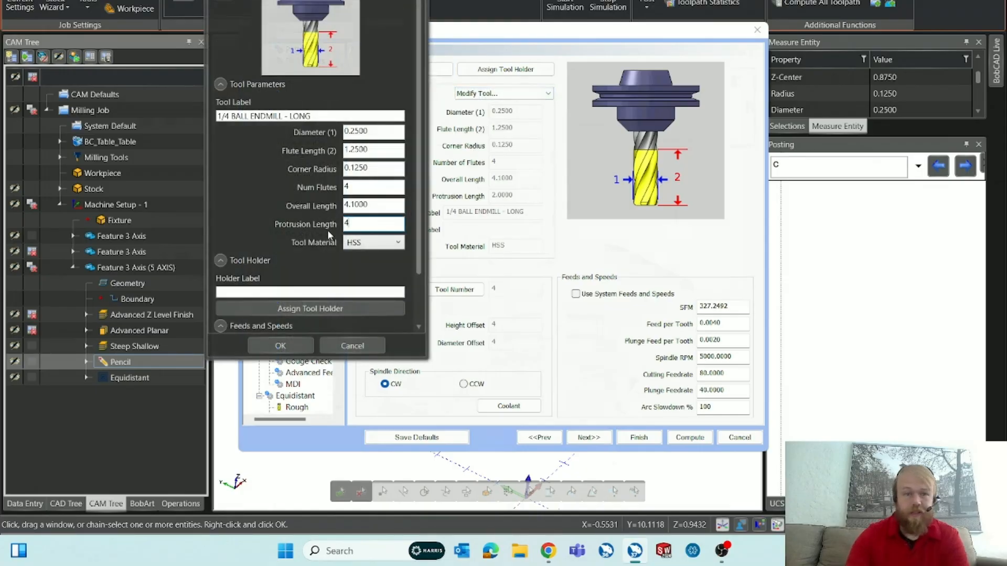
left_click(280, 346)
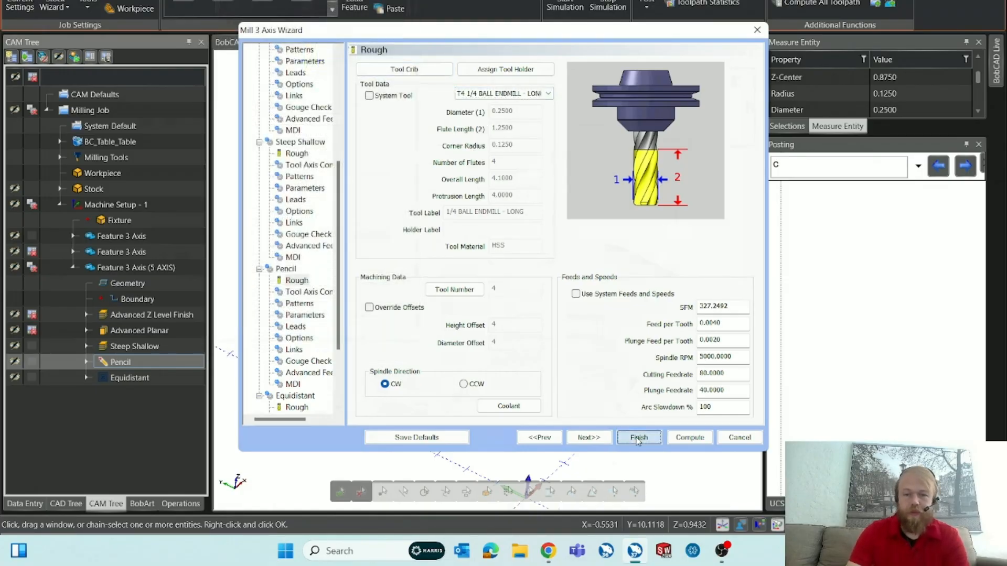
Finish editing the feature and simulate the full job through the Equidistant operation with the toolpath display hidden.
left_click(639, 437)
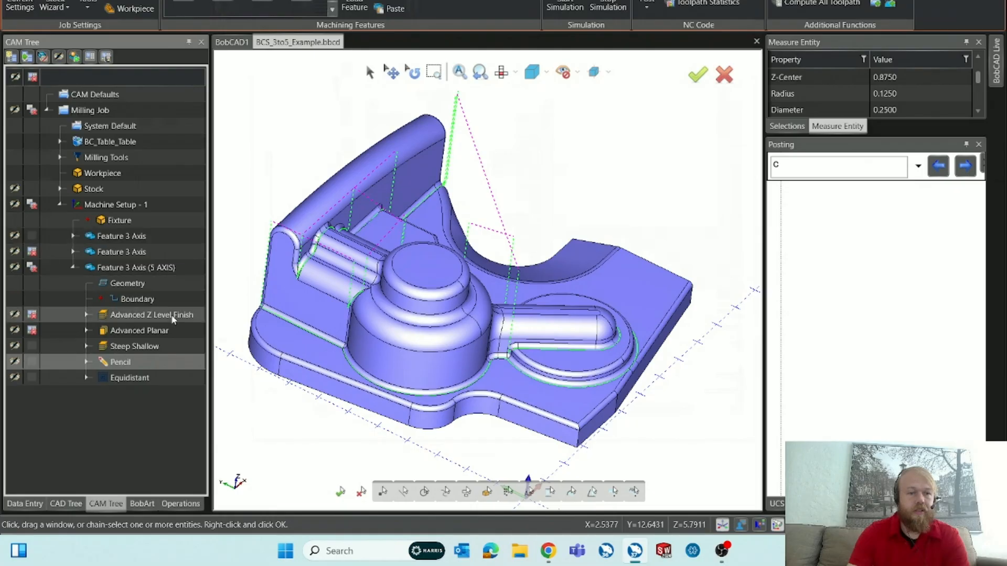
left_click(157, 347)
left_click(582, 10)
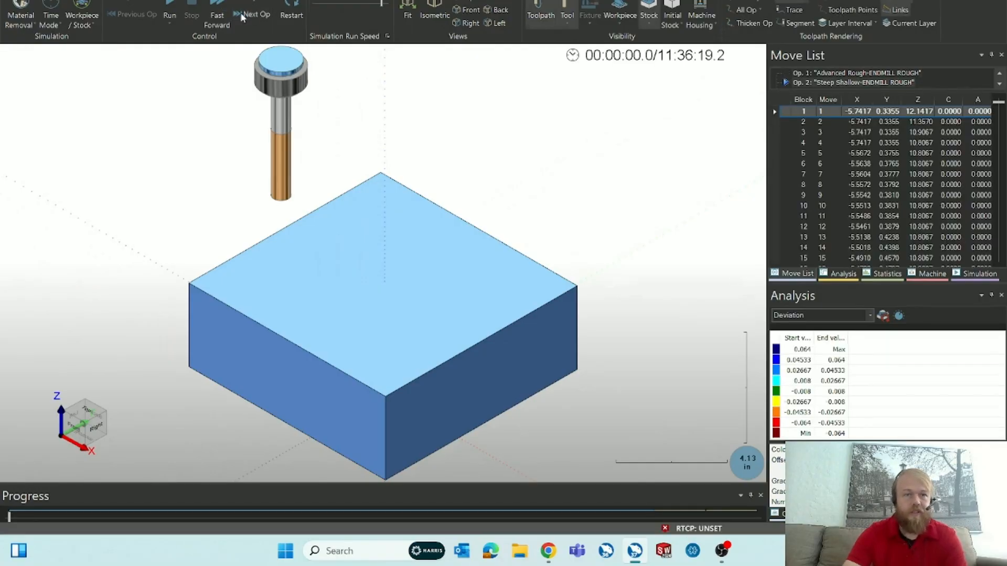
left_click(170, 7)
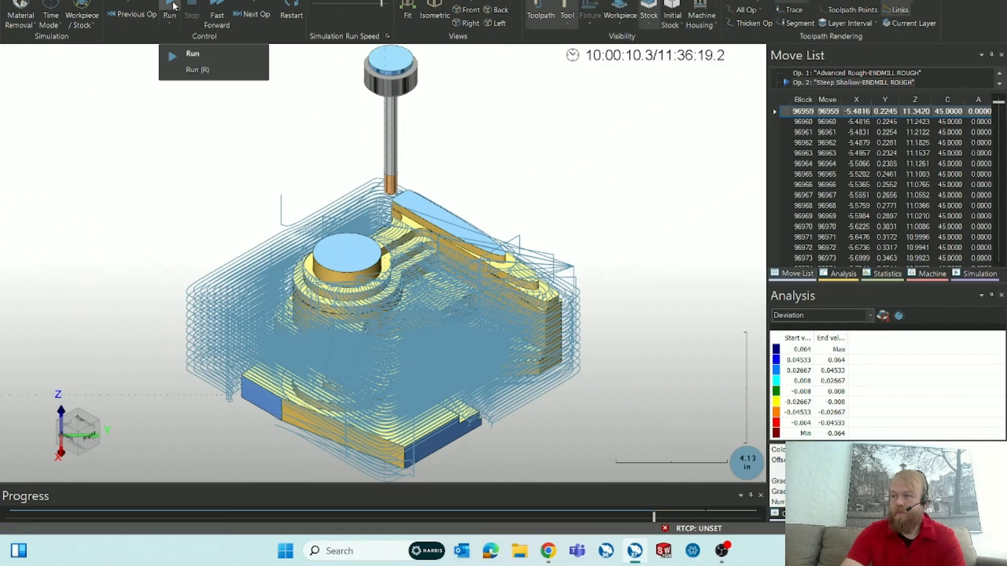
left_click(170, 7)
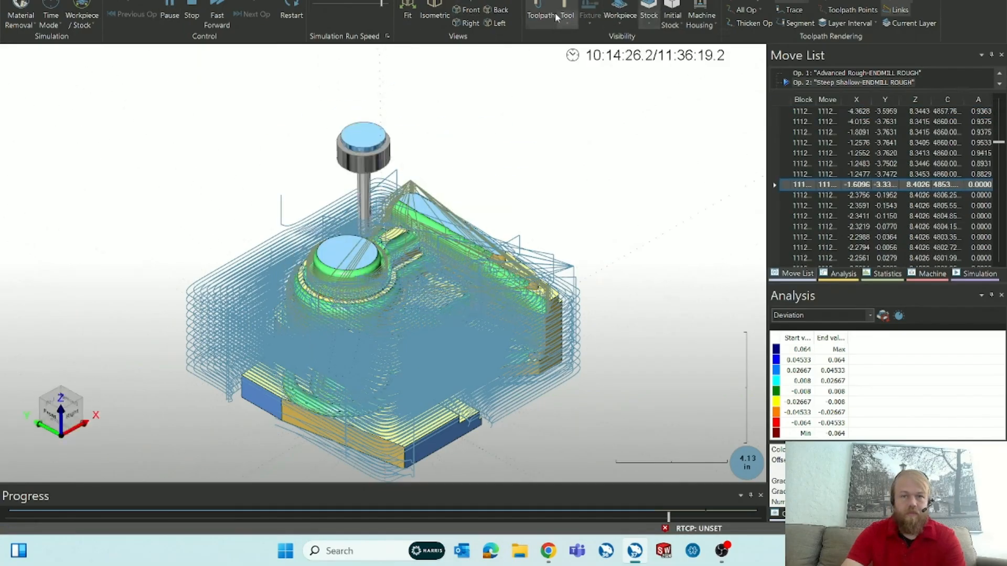
left_click(545, 16)
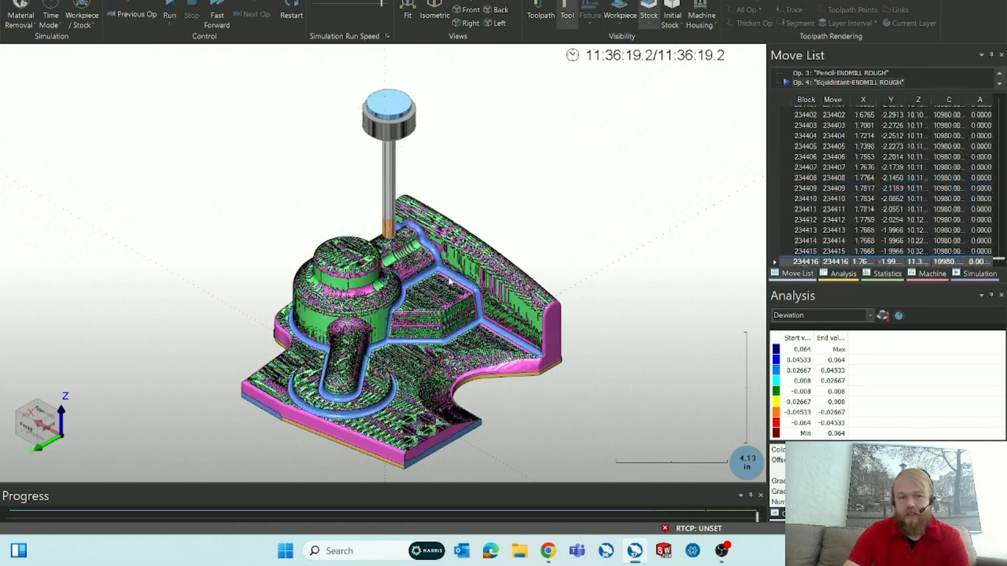
Set the toolpath analysis to Tool Number, examine the boss up close, and switch that analysis to Operation Number.
left_click(803, 317)
left_click(804, 316)
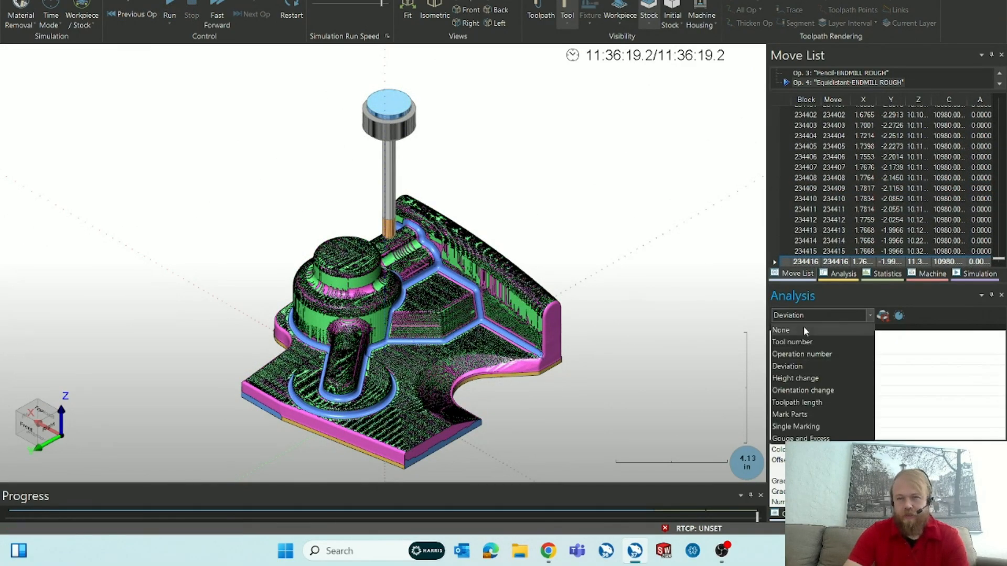
left_click(835, 278)
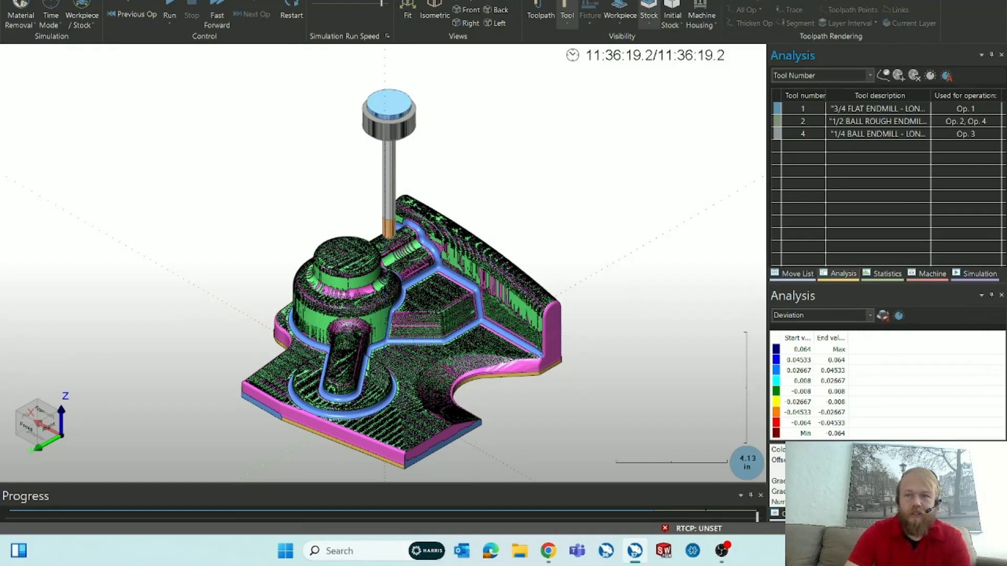
left_click(821, 78)
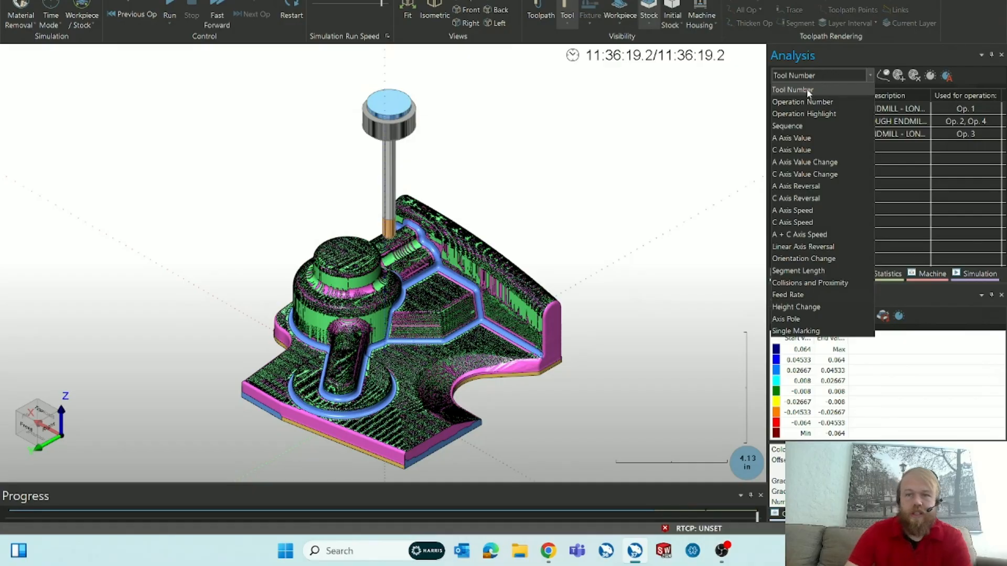
left_click(804, 89)
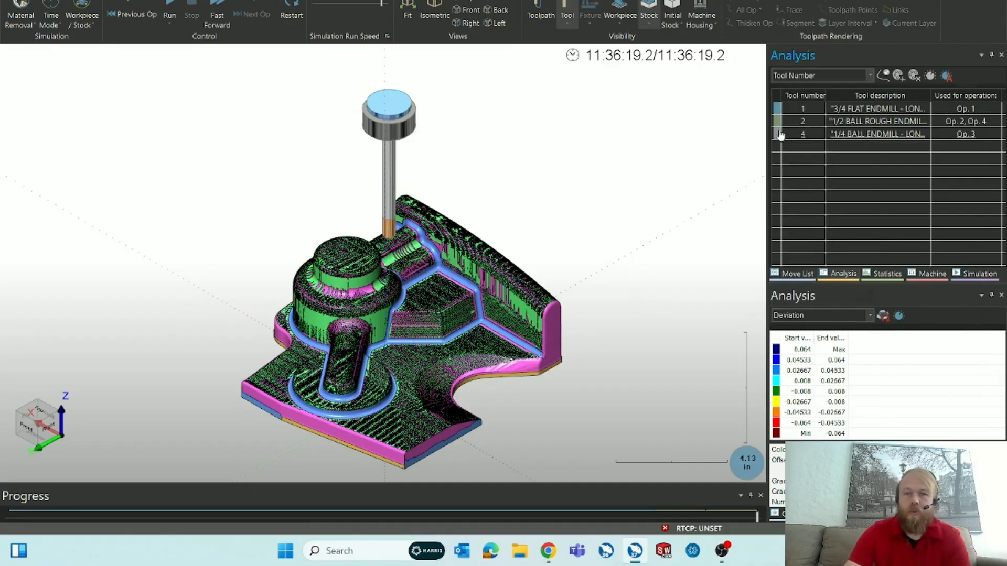
scroll(353, 286, "up", 8)
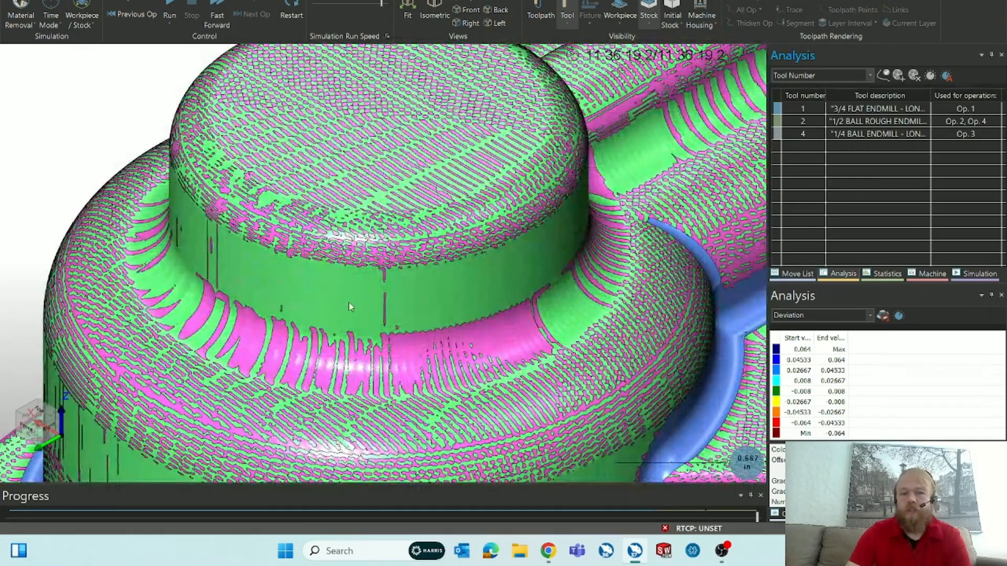
left_click(798, 75)
left_click(799, 102)
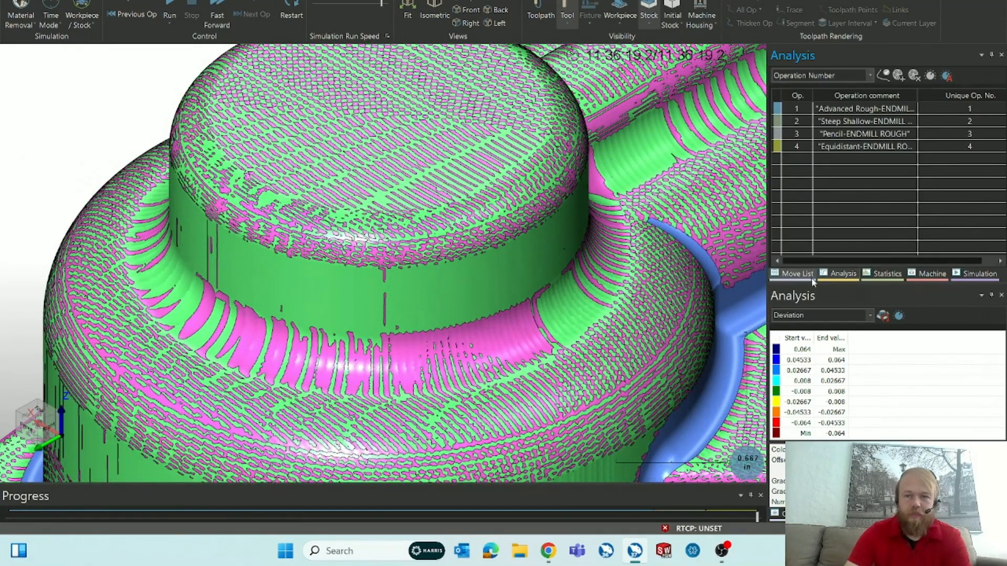
Color the machined stock by tool number and examine the fillets, the curved cutout and the lower edges.
left_click(805, 314)
left_click(802, 334)
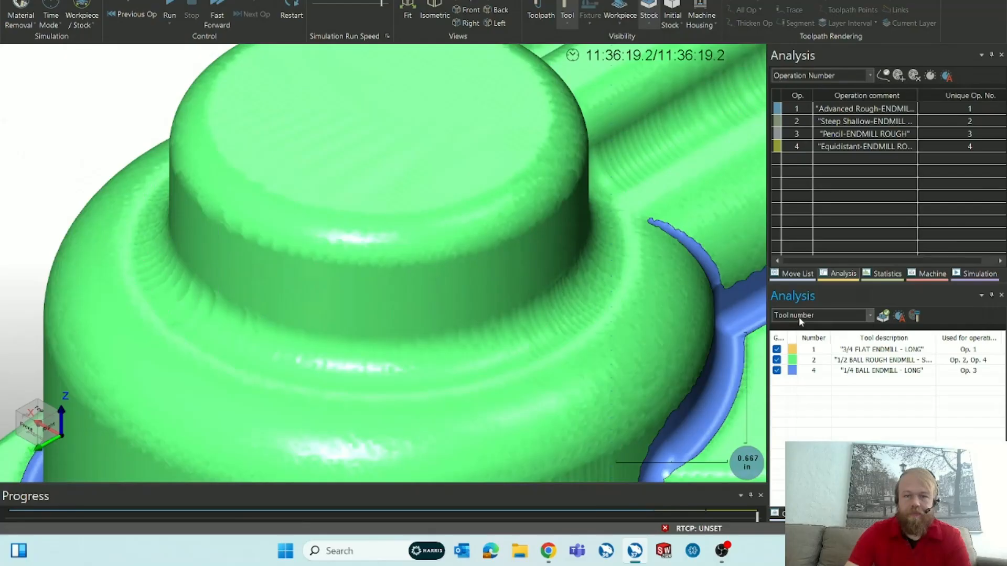
scroll(263, 150, "down", 6)
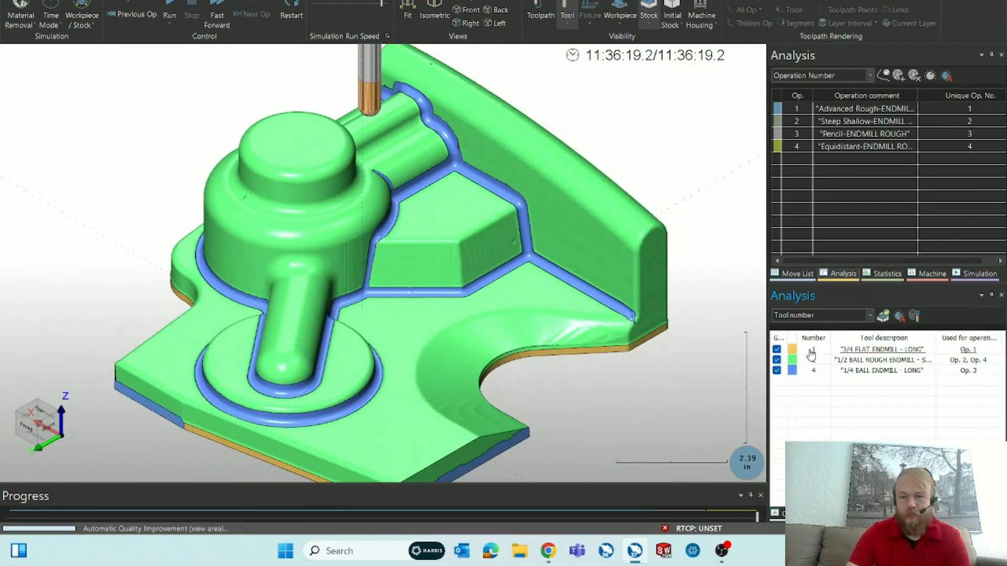
scroll(546, 361, "up", 5)
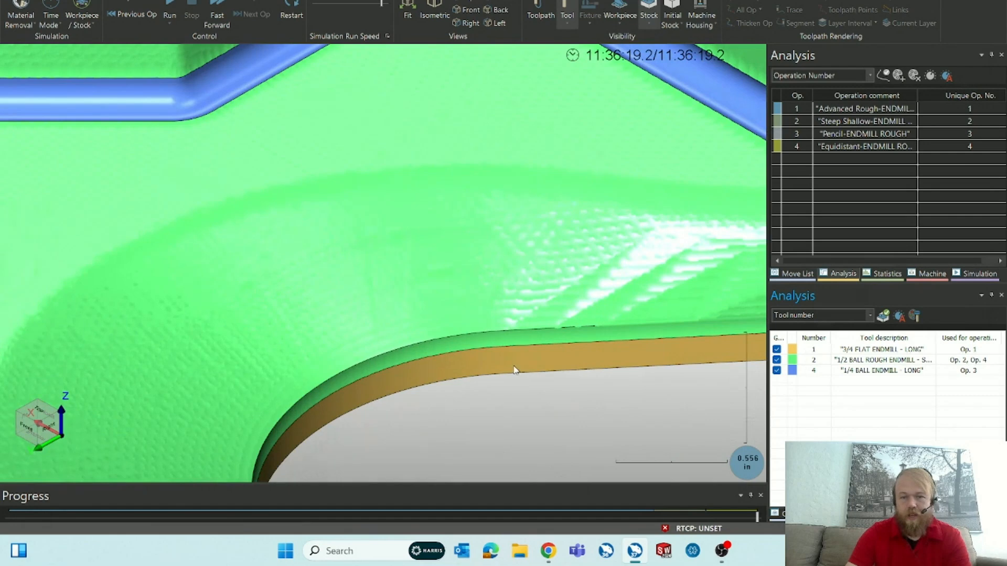
scroll(449, 348, "down", 3)
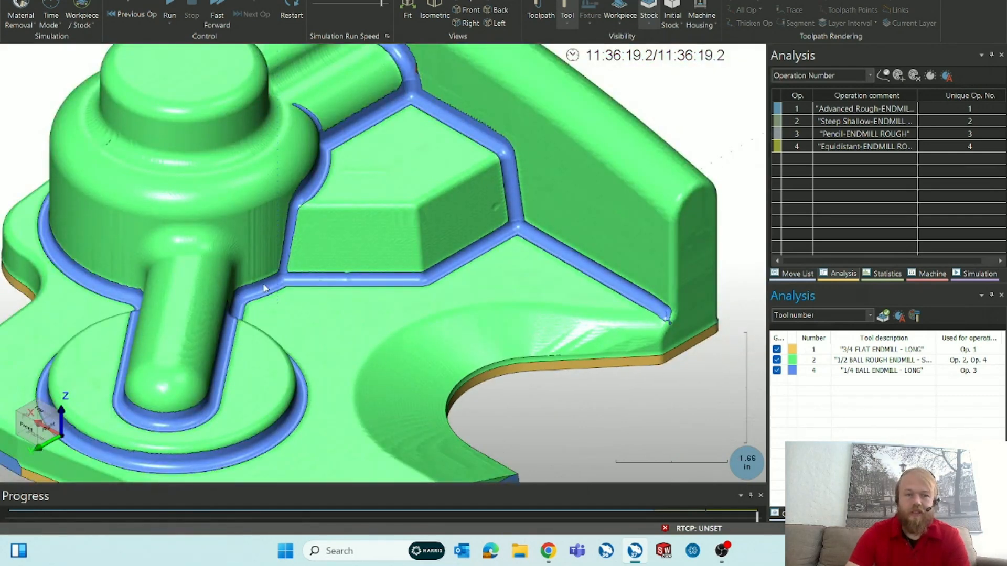
scroll(483, 347, "down", 2)
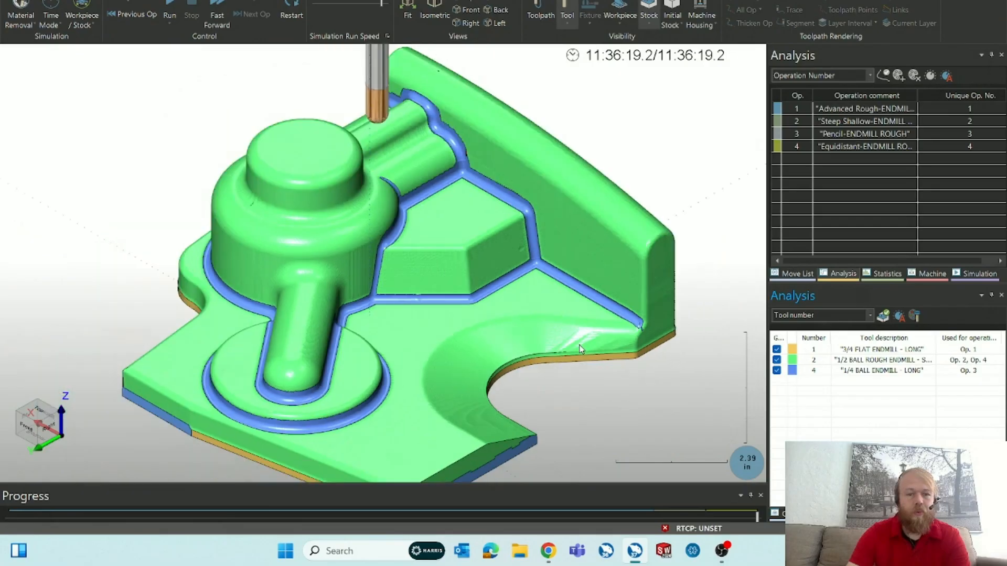
Switch the stock analysis to Deviation and examine the finished surfaces and wall fillets from several angles.
left_click(821, 313)
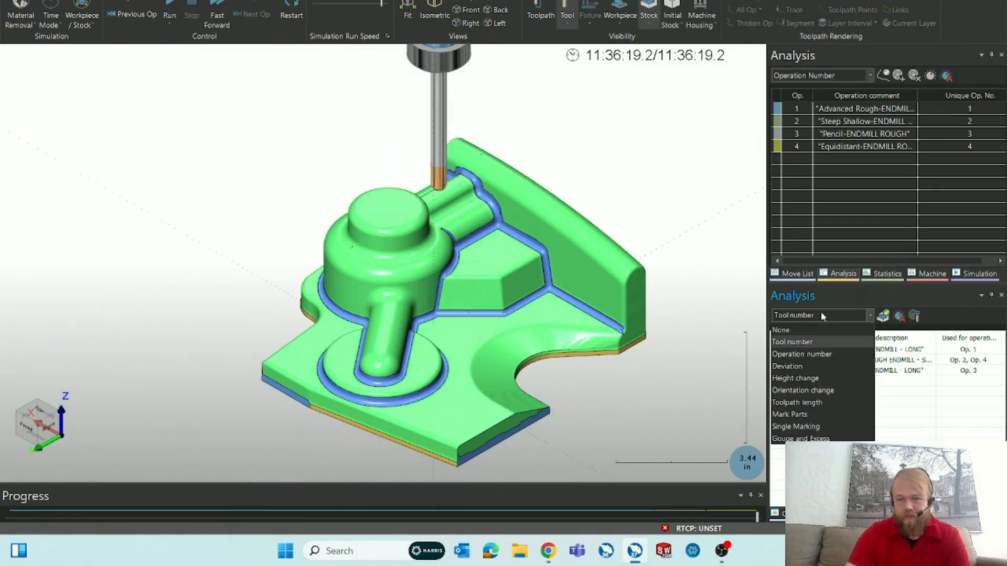
left_click(811, 366)
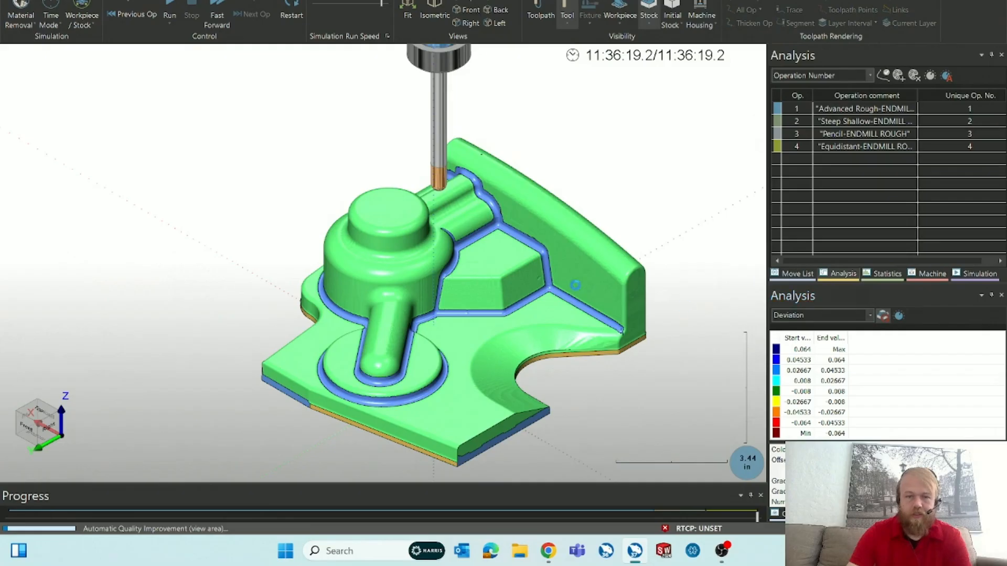
scroll(459, 202, "up", 5)
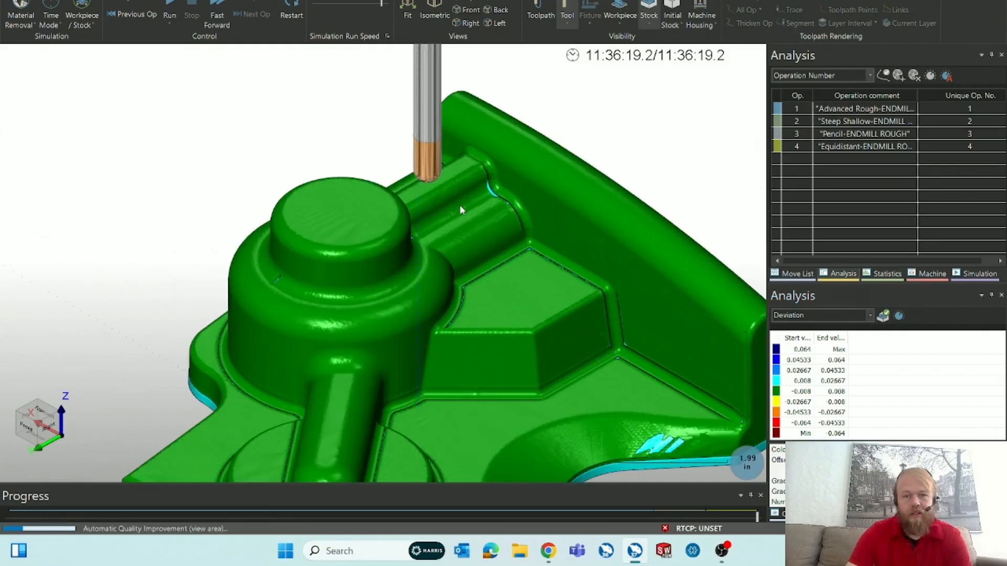
scroll(487, 207, "down", 3)
middle_click_drag(436, 230, 420, 145)
scroll(368, 171, "down", 3)
middle_click_drag(368, 180, 336, 219)
scroll(332, 189, "up", 3)
scroll(367, 225, "down", 7)
scroll(461, 291, "up", 4)
middle_click_drag(517, 307, 460, 268)
scroll(461, 267, "down", 3)
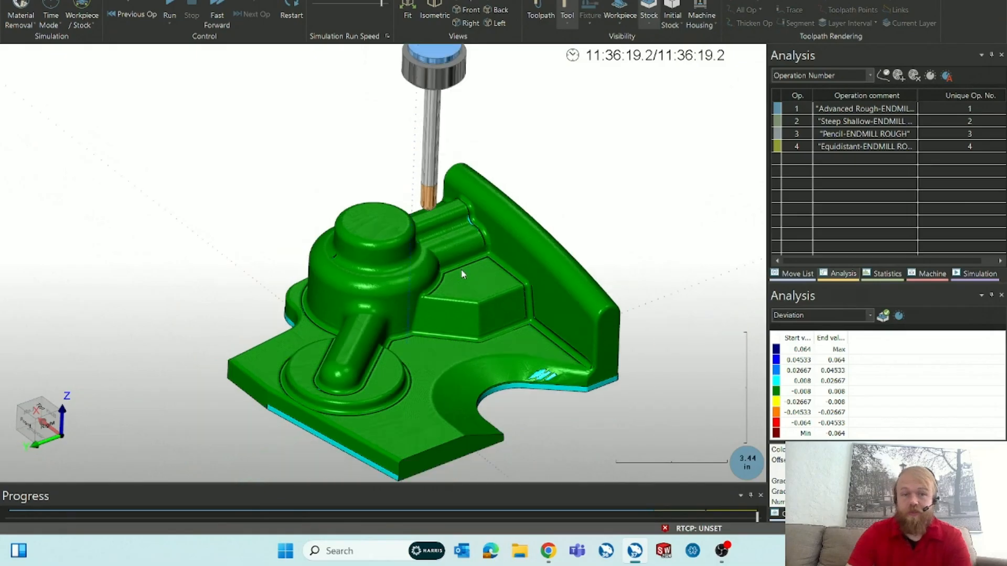
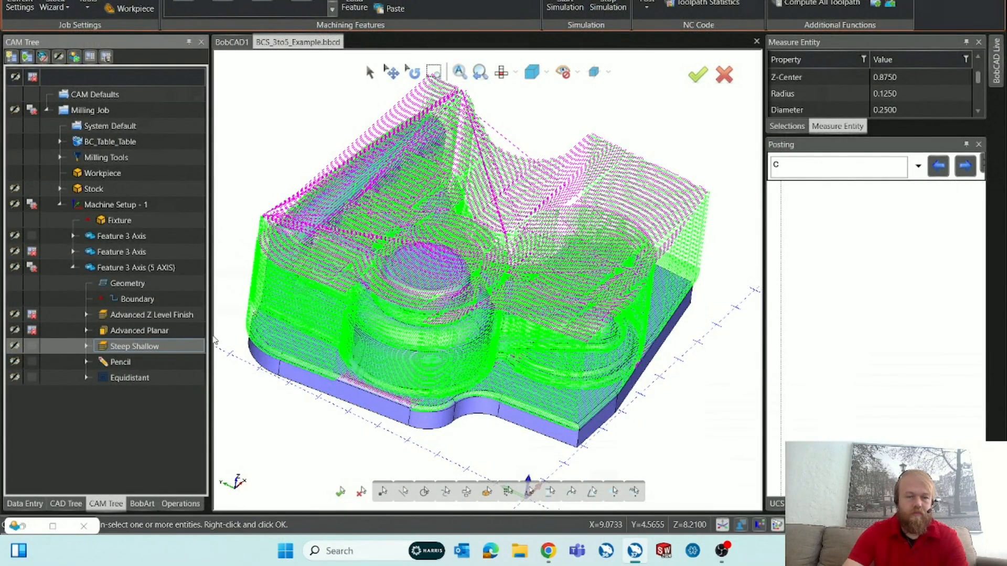
right_click(179, 355)
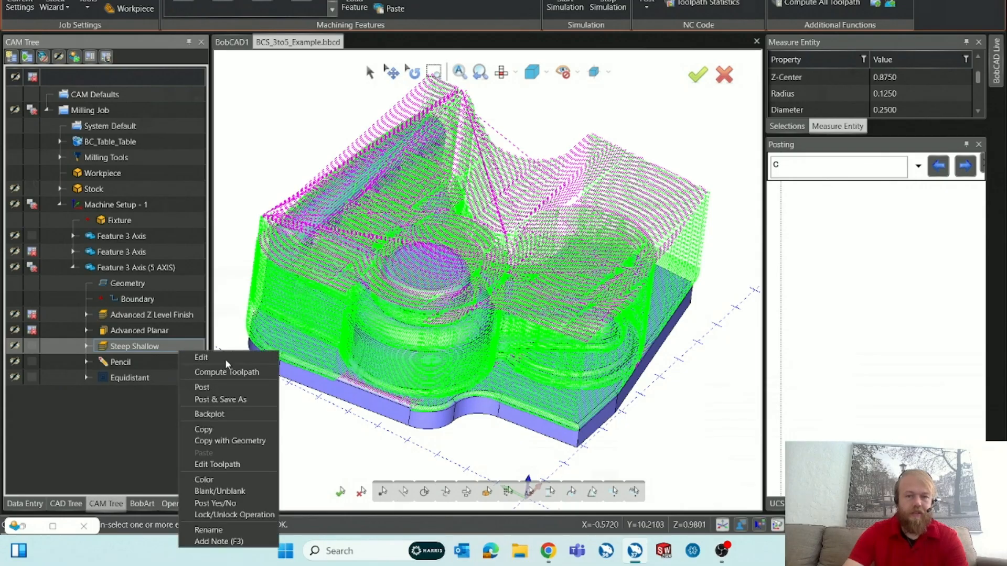
mouse_move(634, 555)
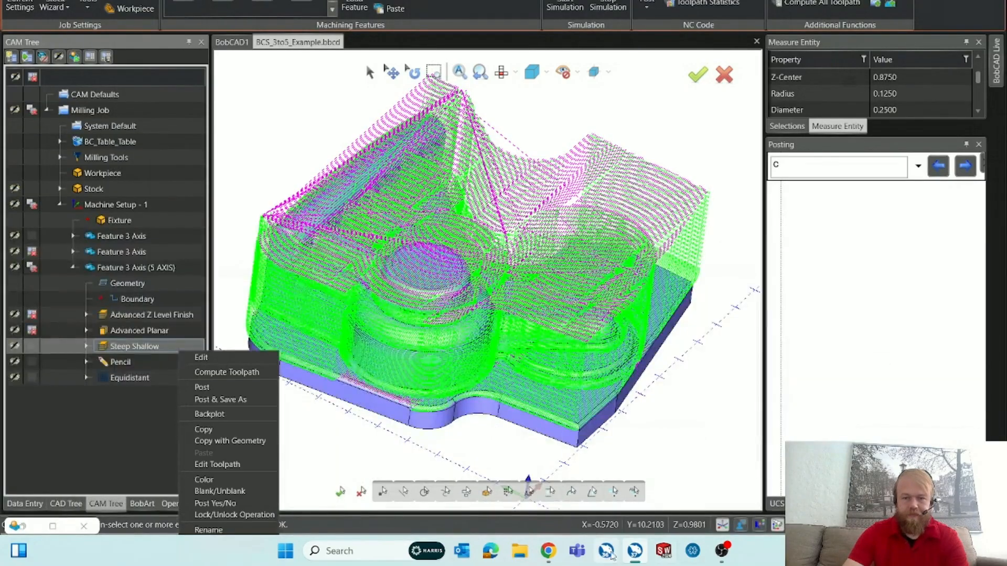
left_click(636, 555)
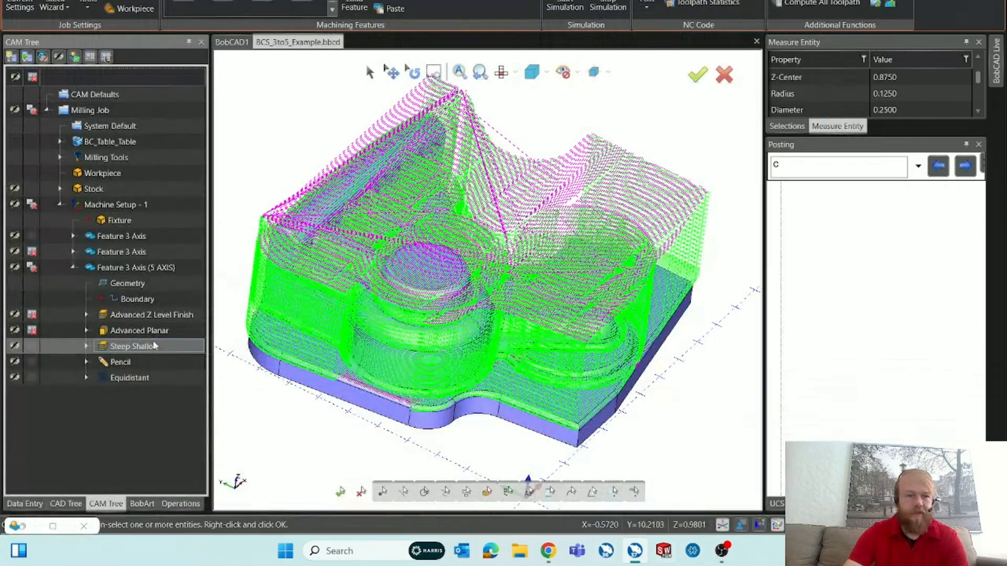
right_click(152, 342)
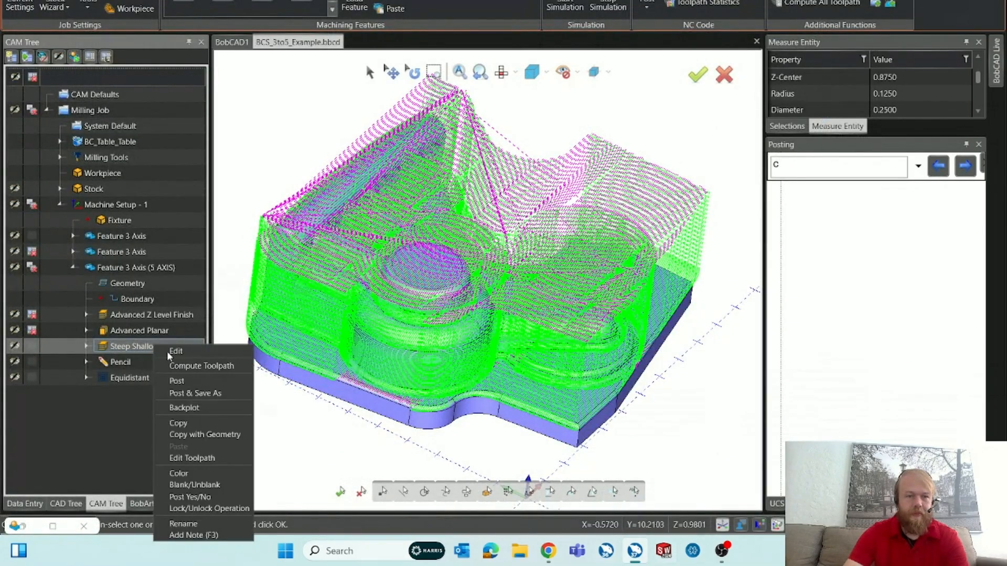
left_click(353, 325)
mouse_move(641, 551)
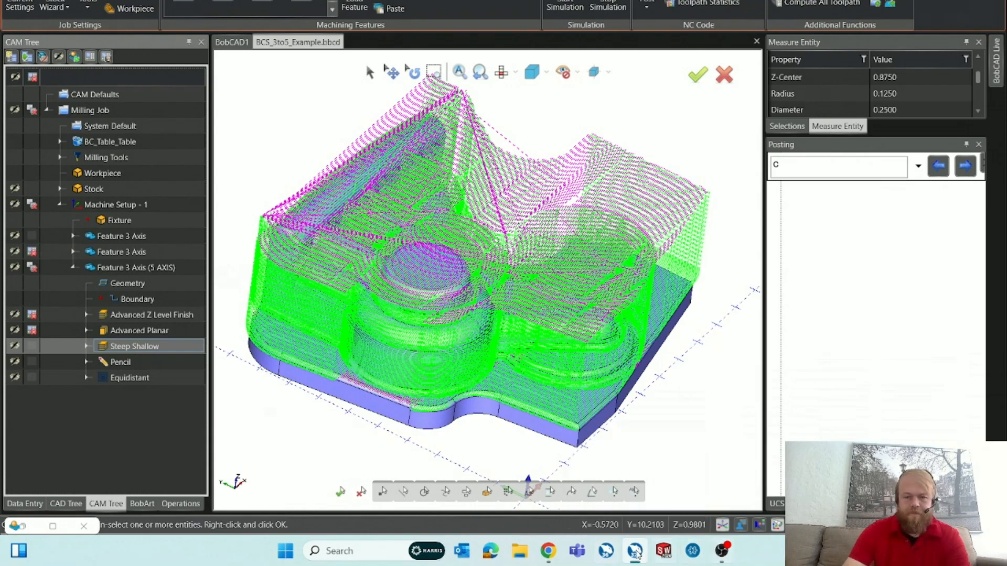
Return to the simulation window and try to run the machining simulation again from the start.
left_click(634, 553)
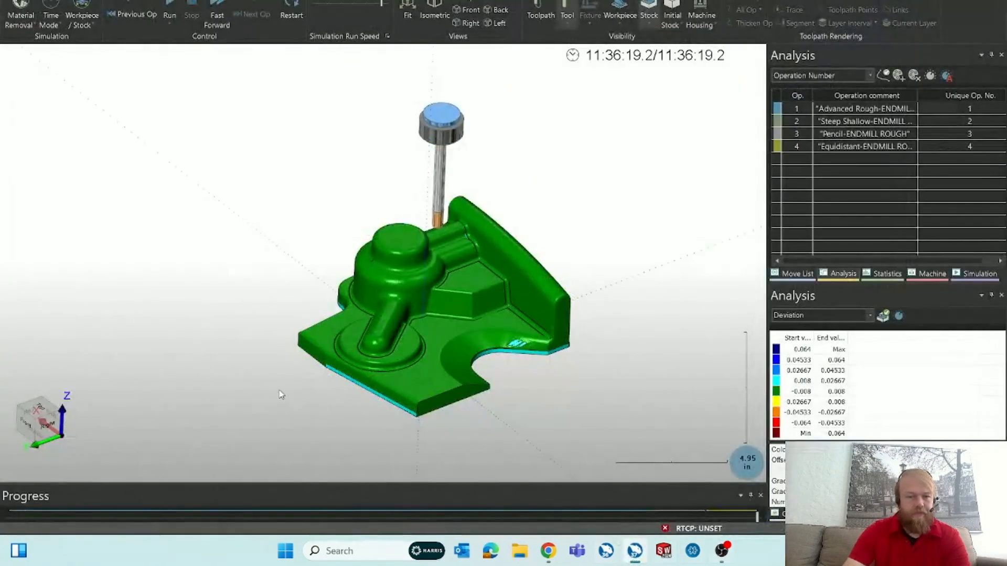
left_click(169, 21)
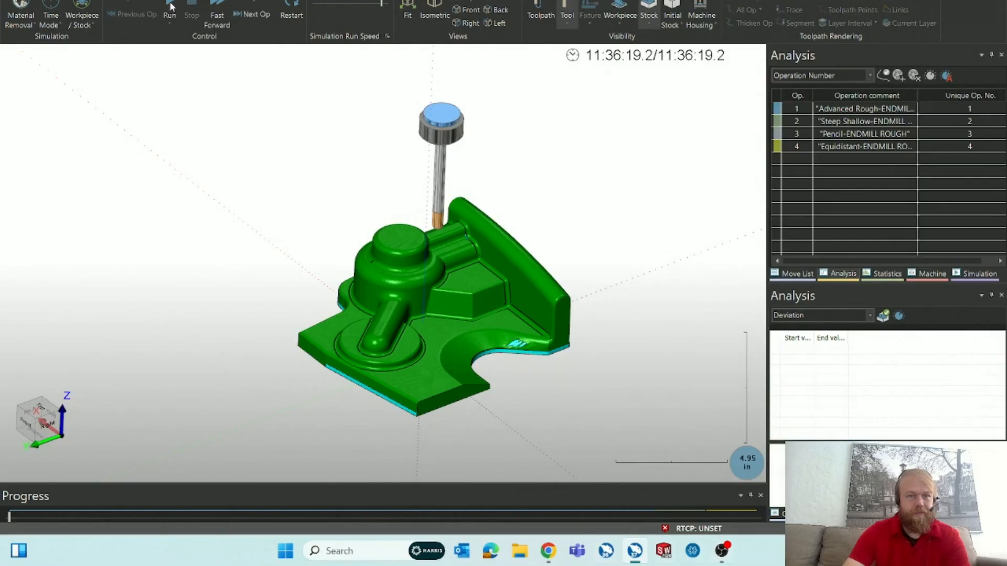
left_click(173, 55)
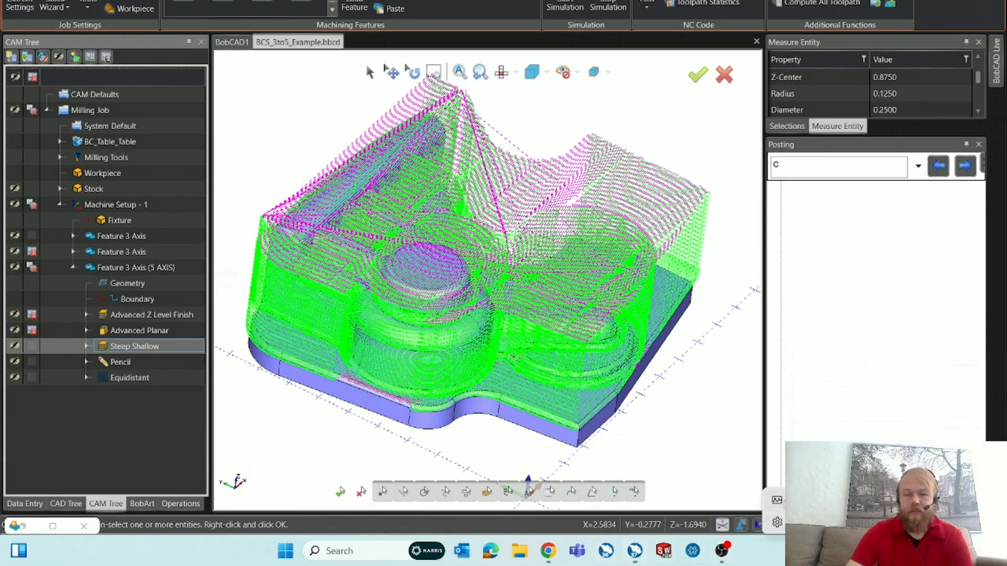
End the BobCAD V37 application through Task Manager and close Task Manager.
key("ctrl+shift+Escape")
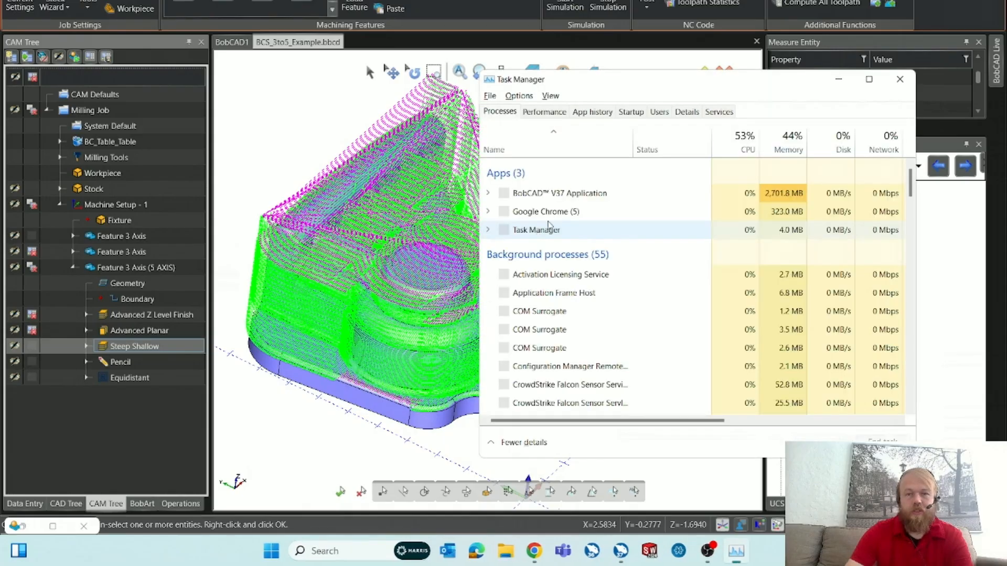
left_click(882, 440)
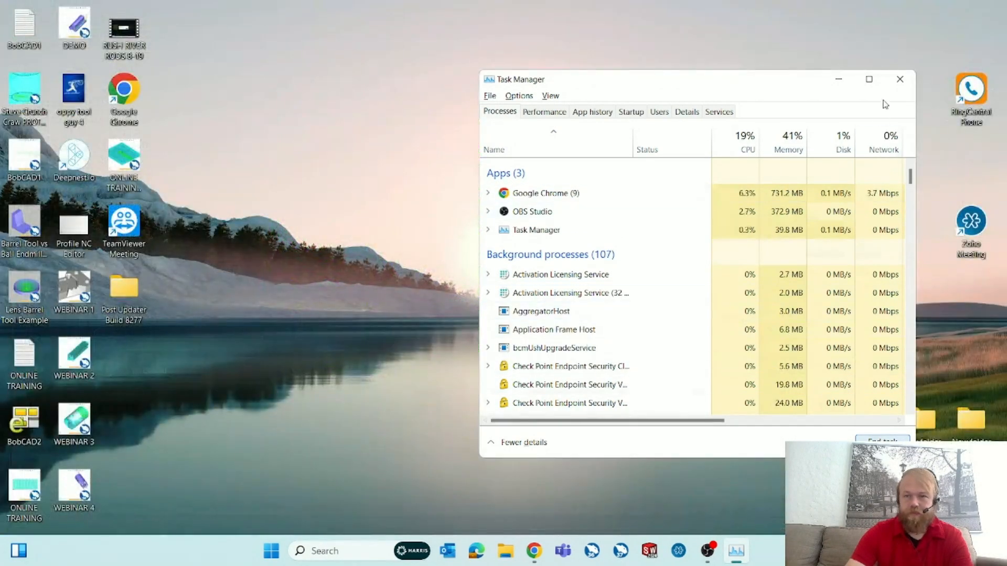
left_click(900, 79)
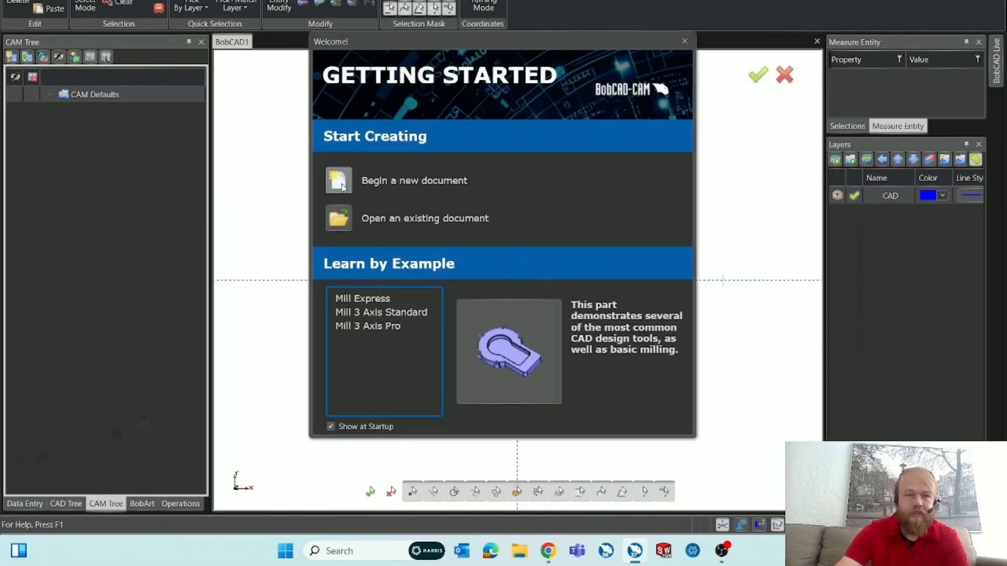
Open the file 3x mill premium demo 1 from the Demo Files folder on the Desktop.
left_click(342, 185)
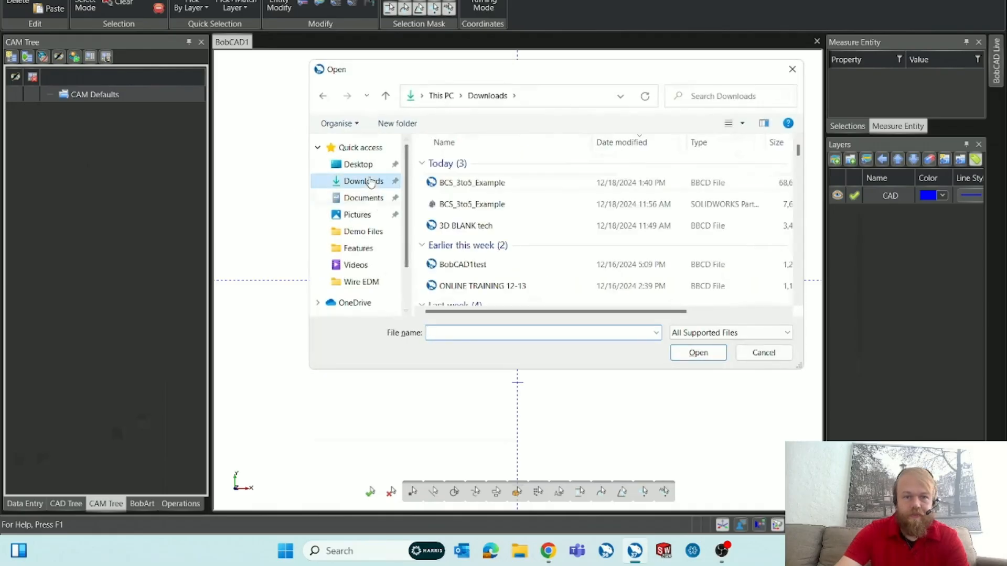
left_click(357, 164)
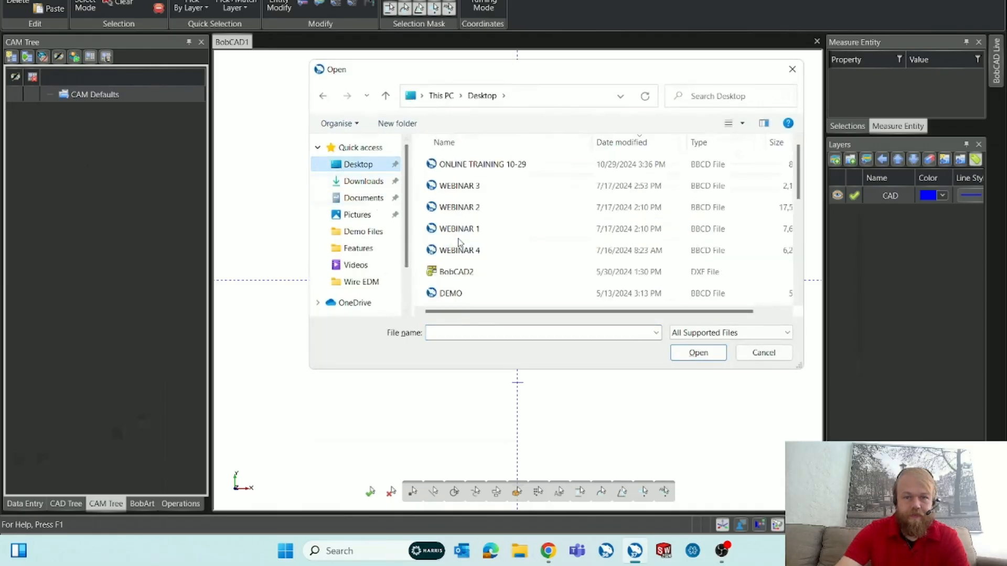
left_click(457, 169)
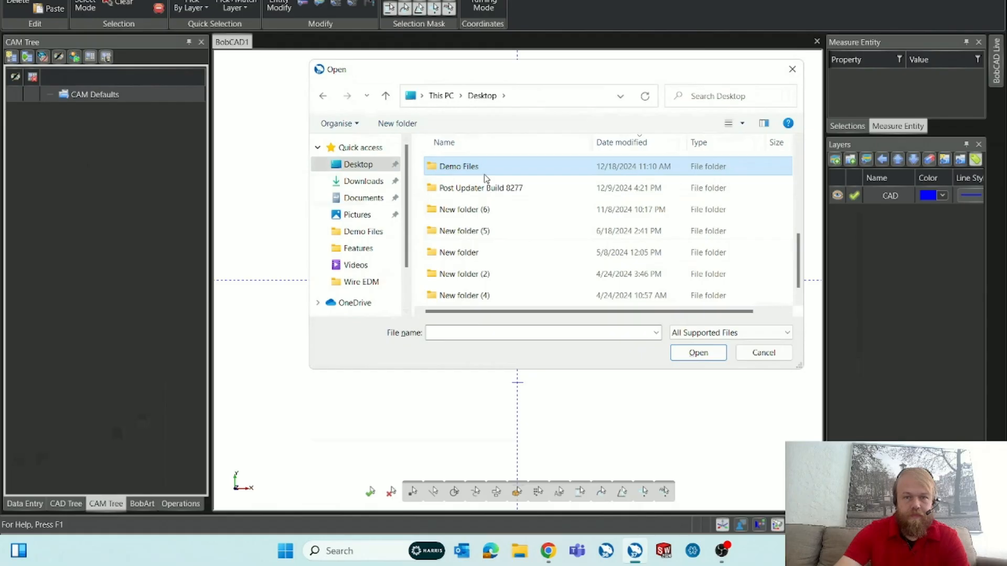
double_click(488, 176)
double_click(567, 187)
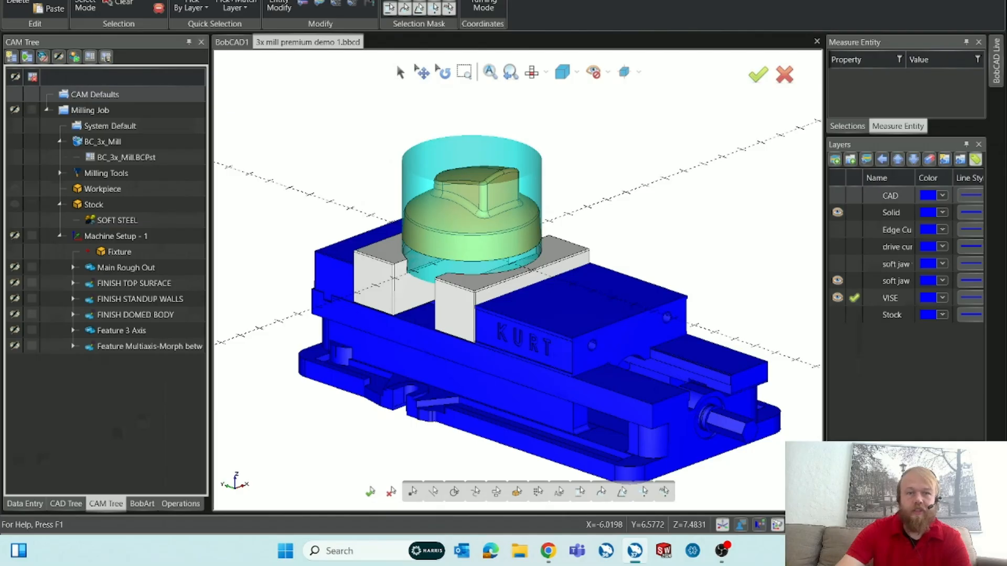
Open BCS_3to5_Example.bbcd from the list of recent files.
key("ctrl+o")
left_click(765, 353)
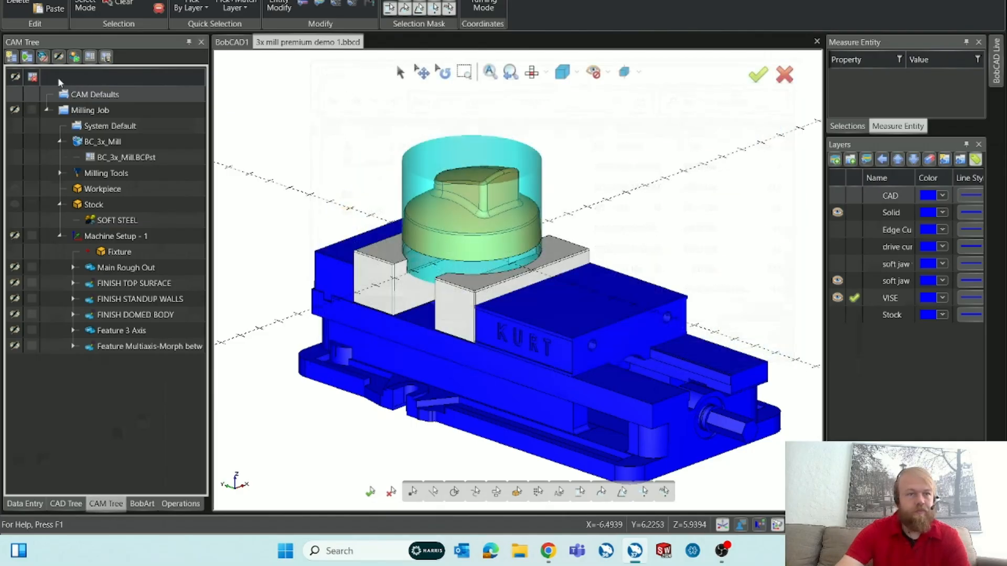
left_click(14, 0)
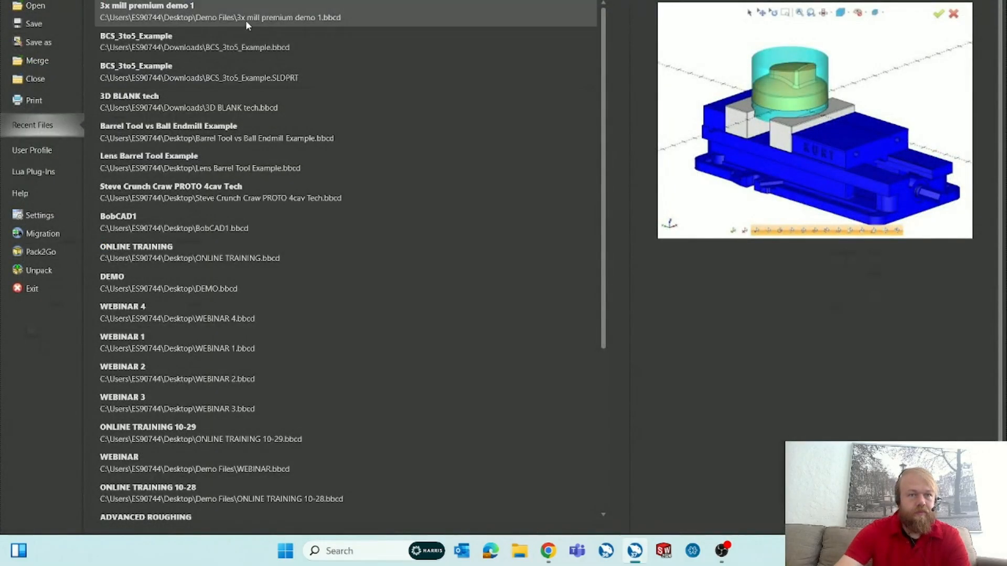
left_click(246, 41)
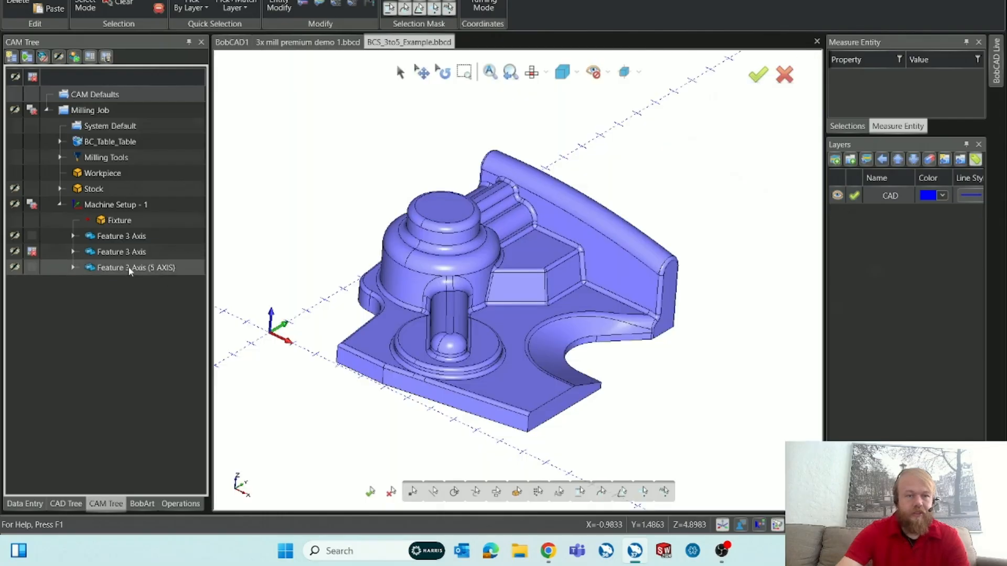
Expand the Feature 3 Axis (5 AXIS) feature and examine its Pencil toolpath along the part's fillets.
left_click(72, 268)
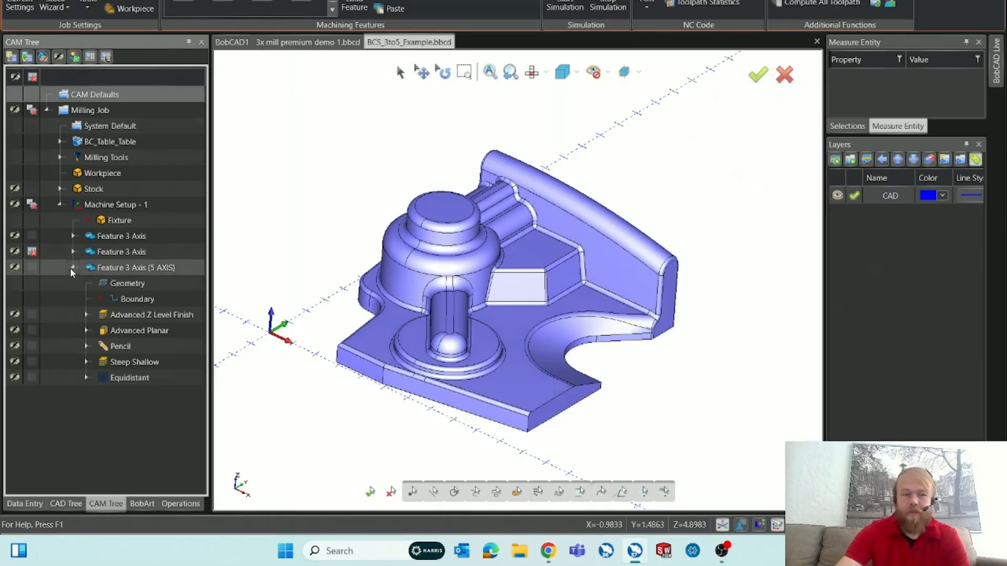
left_click(120, 346)
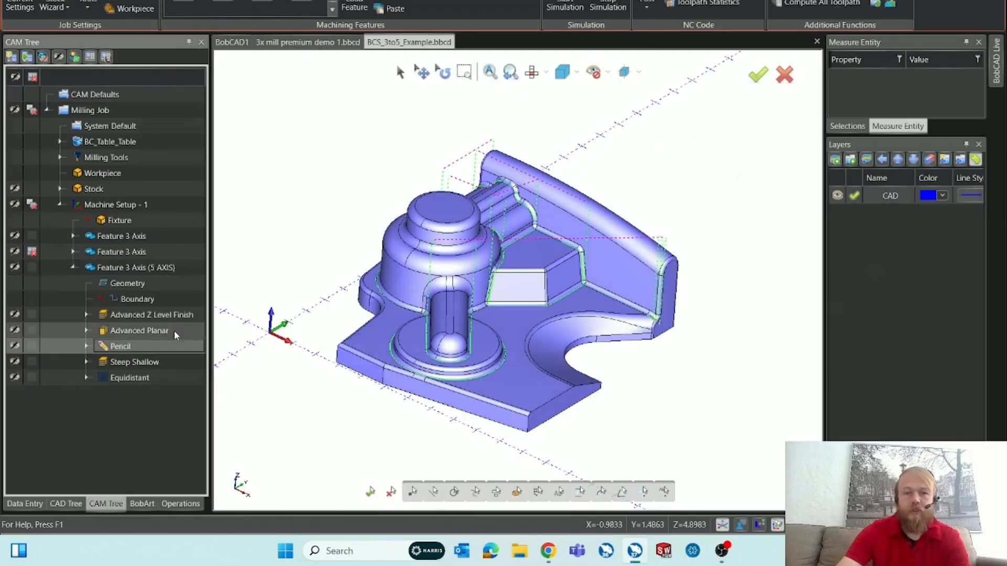
scroll(579, 275, "up", 2)
scroll(686, 335, "up", 5)
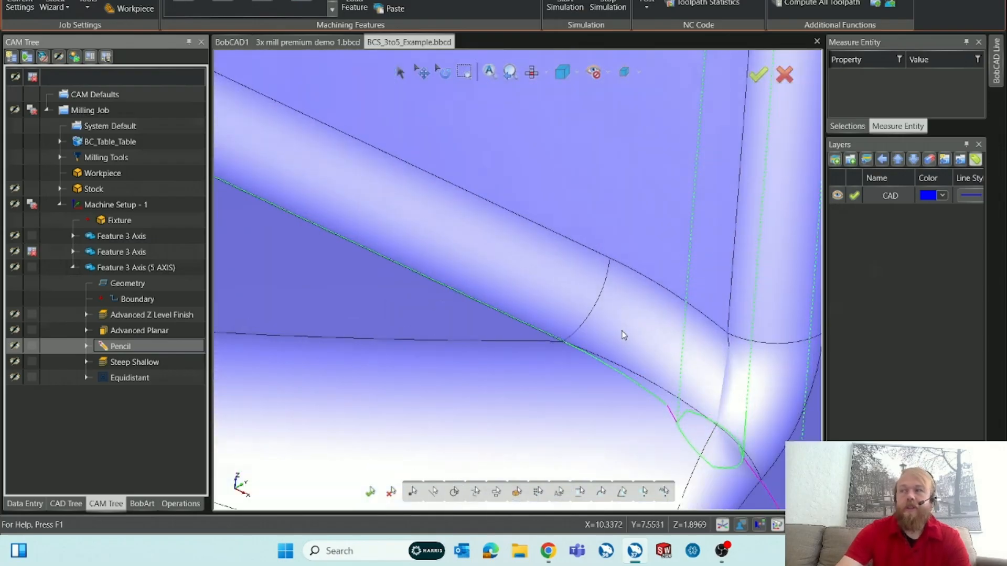
scroll(637, 353, "down", 8)
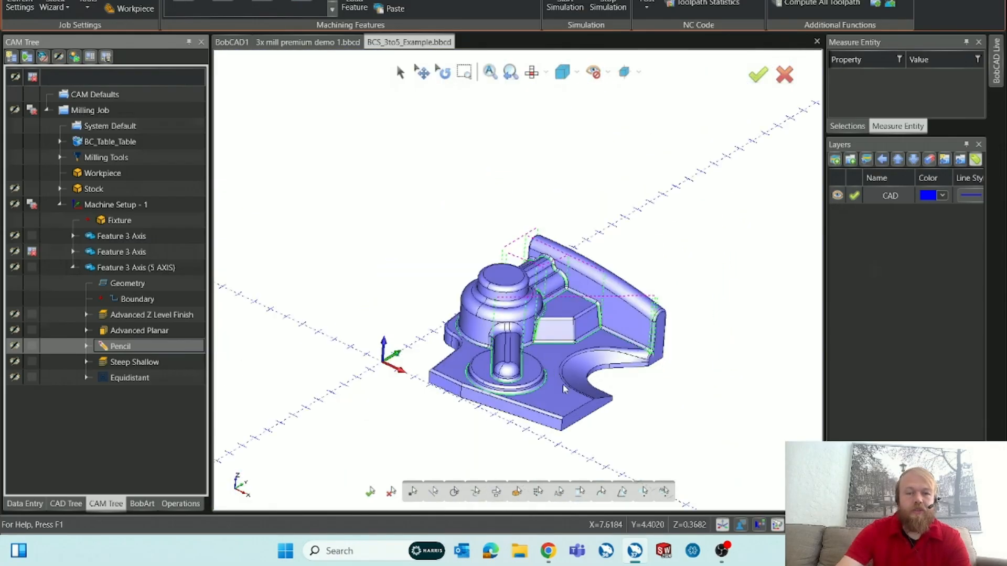
scroll(560, 379, "up", 4)
scroll(545, 375, "down", 2)
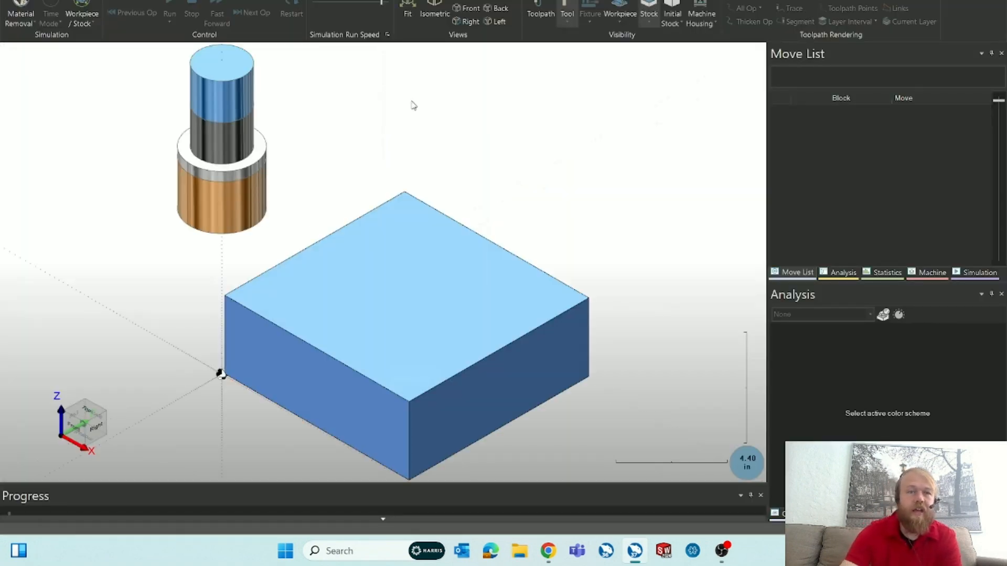
Skip the simulation past the Advanced Rough operation, run it, and set the stock analysis to None.
left_click(263, 17)
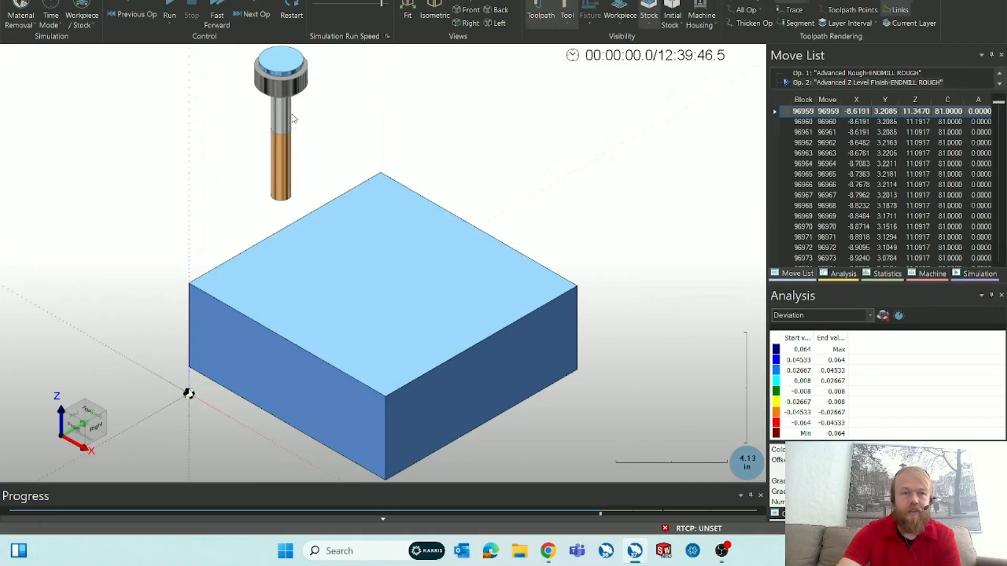
left_click(177, 13)
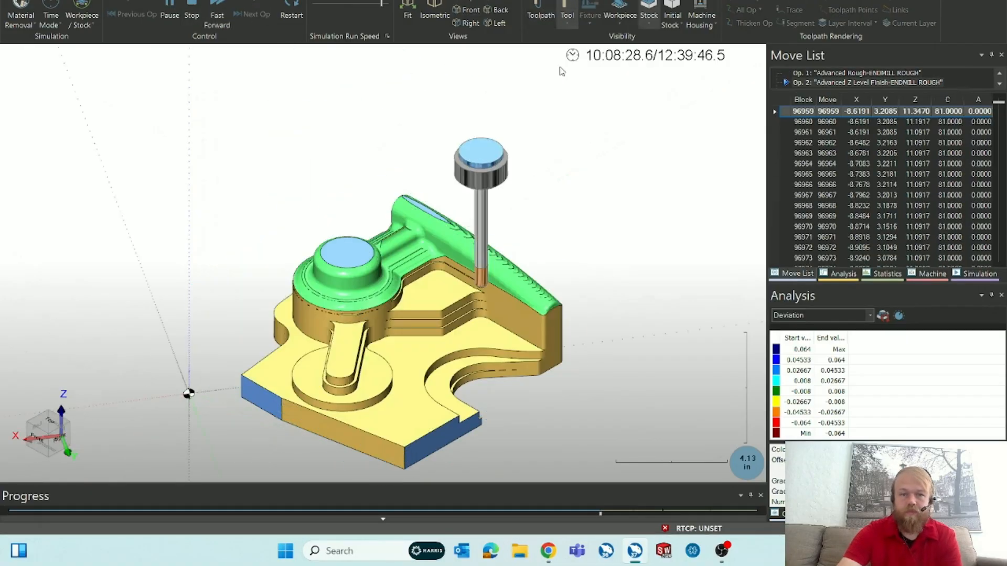
left_click(822, 316)
left_click(818, 327)
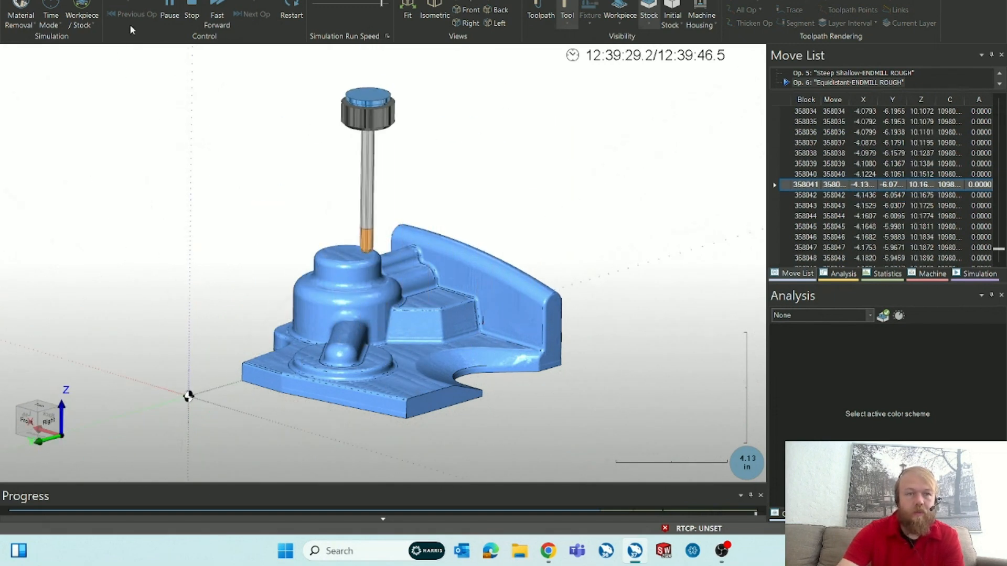
Run the simulation from the start, pause it, and skip operation by operation to the Equidistant operation.
left_click(169, 12)
left_click(169, 12)
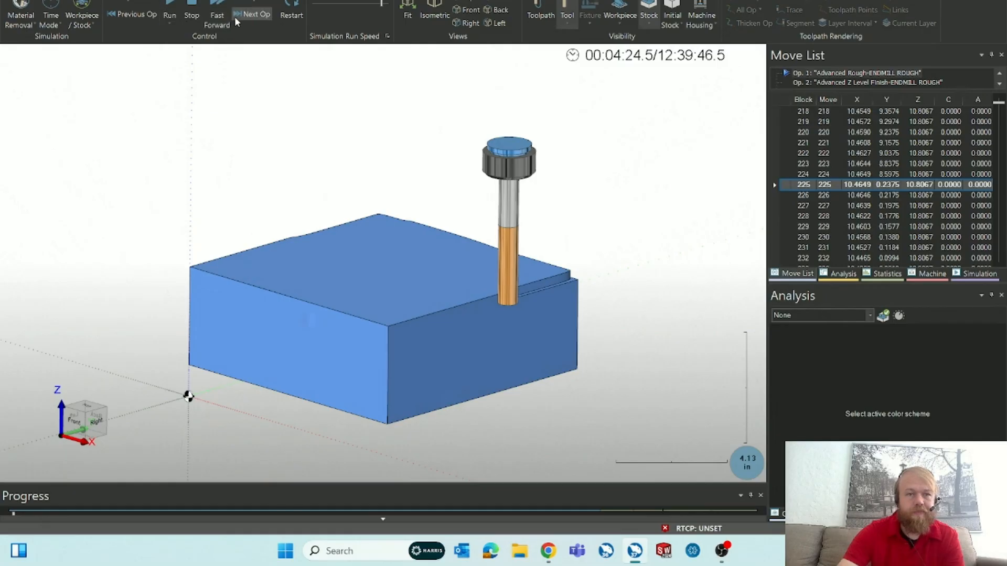
left_click(254, 16)
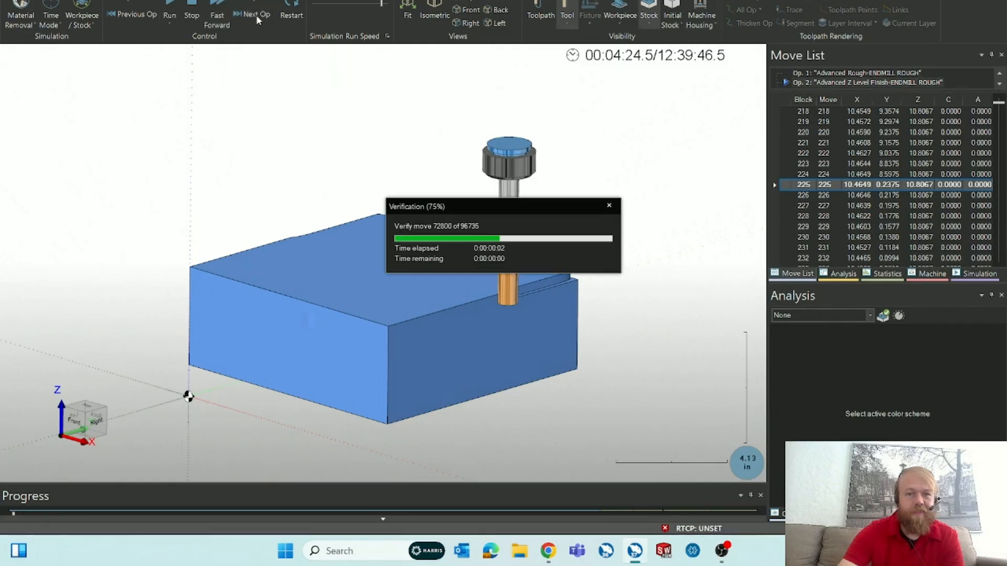
left_click(256, 14)
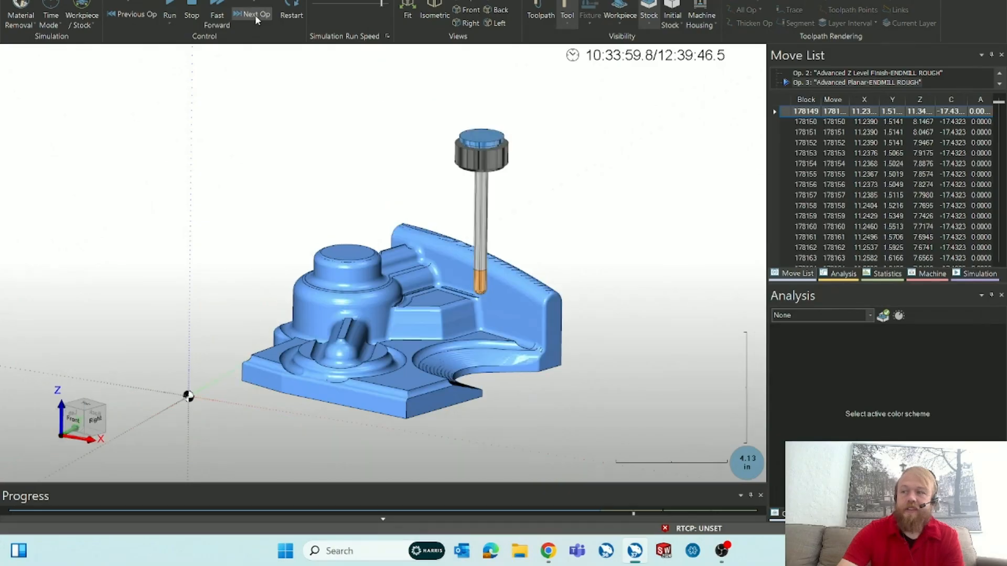
left_click(254, 15)
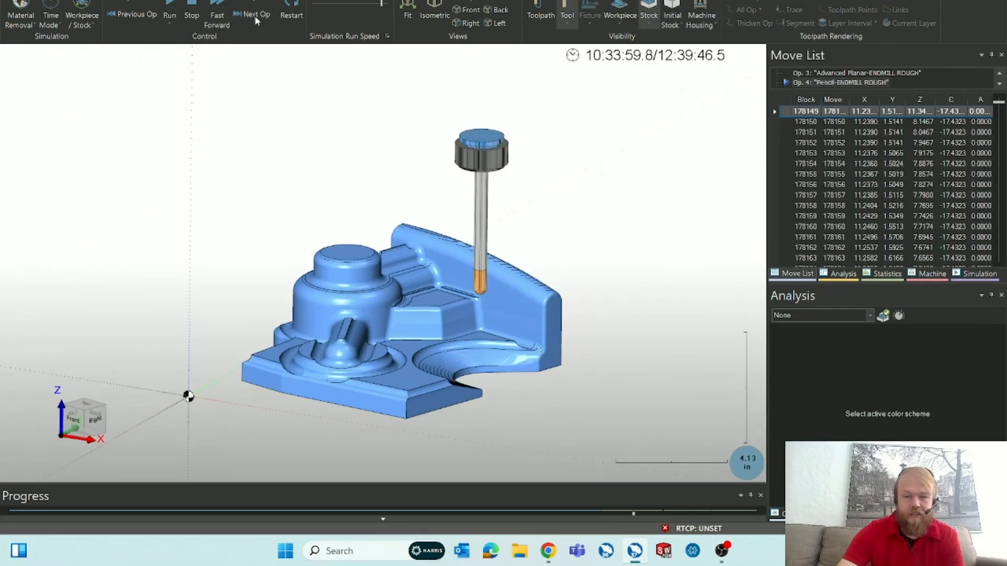
left_click(253, 15)
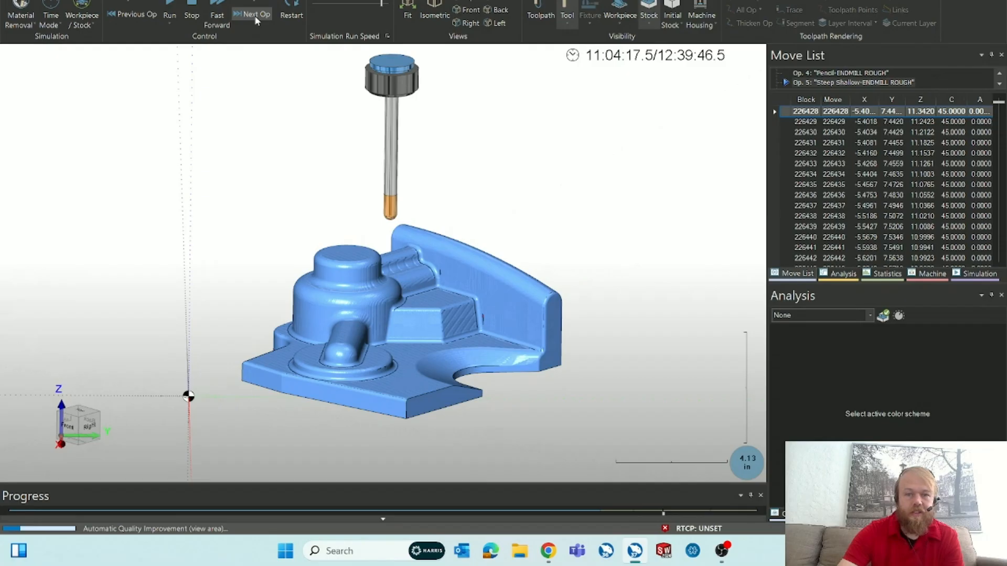
left_click(253, 15)
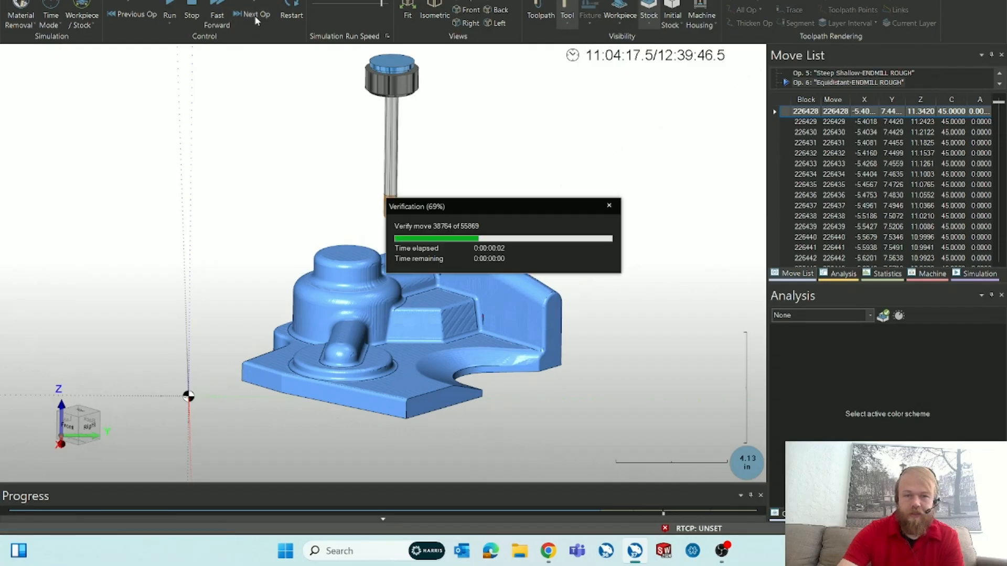
Set the stock analysis to Deviation and examine the finished surfaces, wall fillets and curved cutout.
left_click(800, 316)
left_click(801, 367)
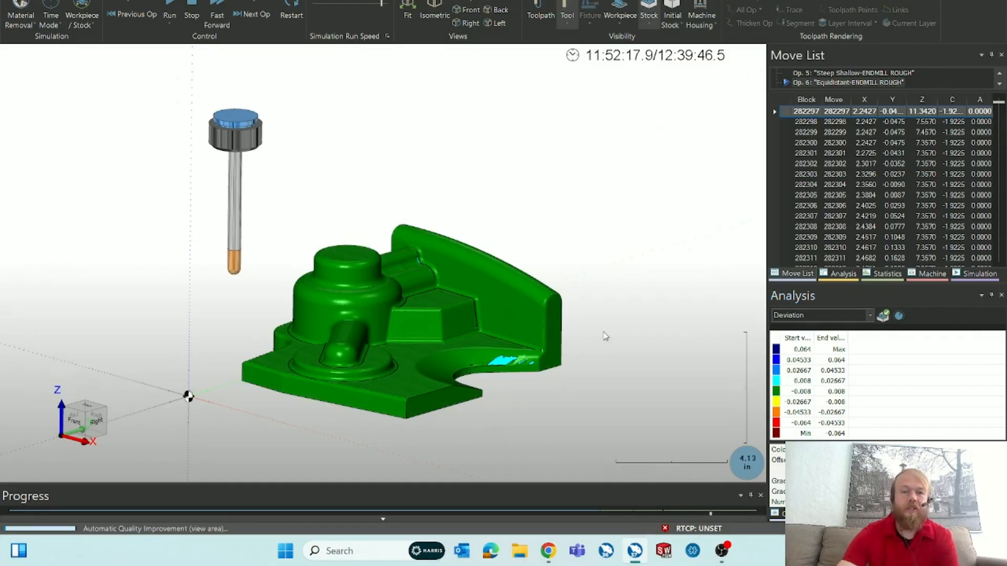
scroll(414, 287, "down", 1)
scroll(414, 288, "up", 6)
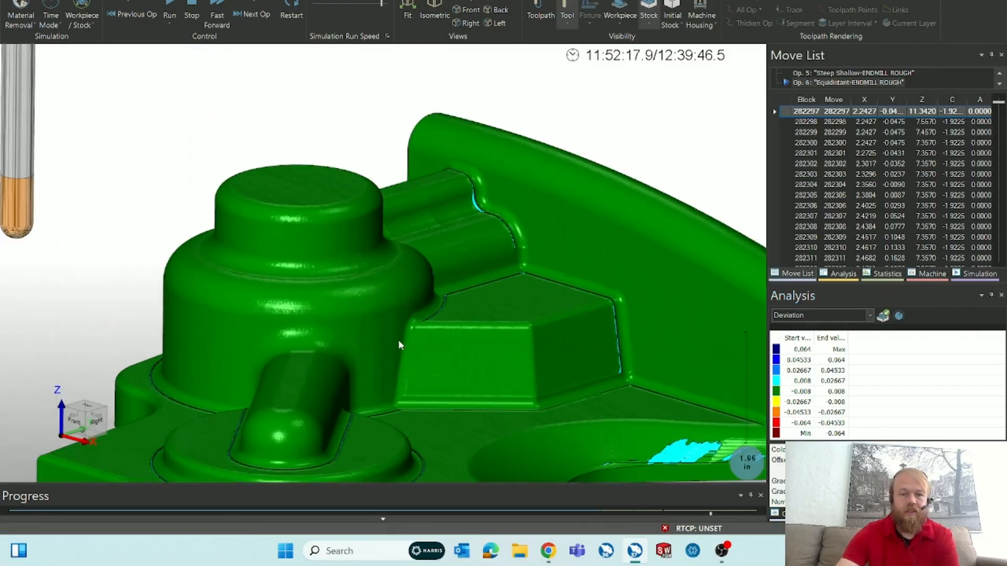
scroll(376, 369, "down", 2)
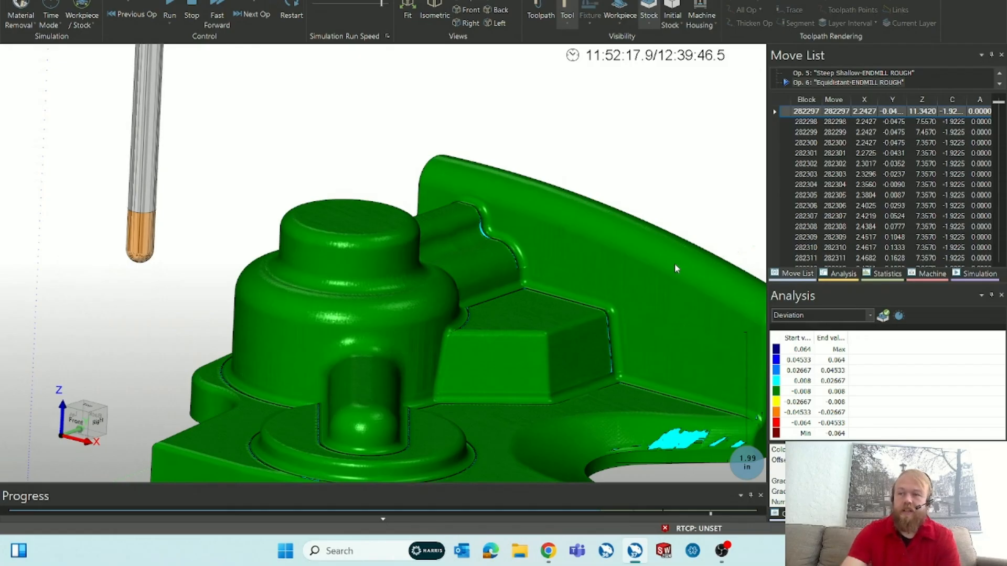
key("super+n")
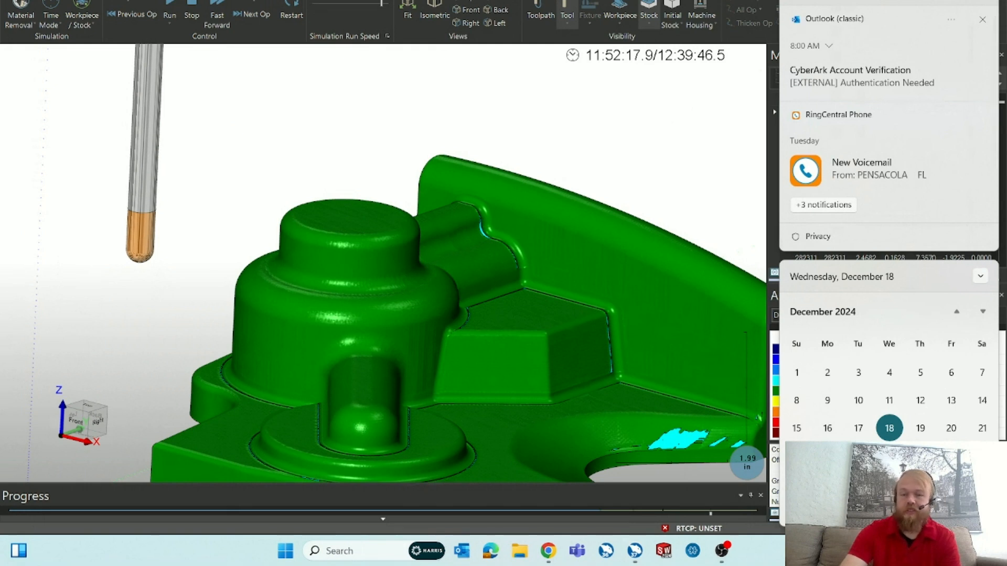
left_click(702, 384)
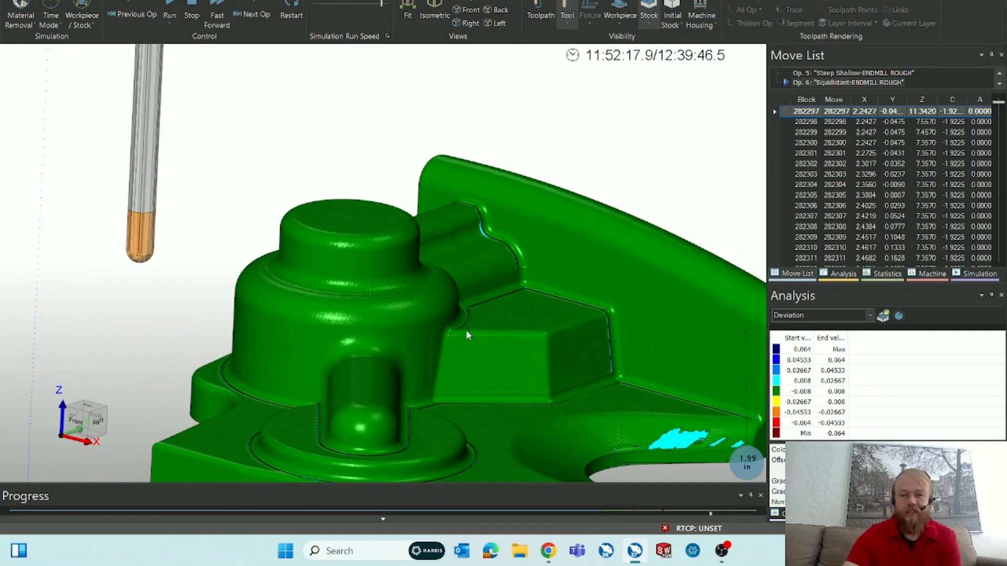
scroll(332, 269, "down", 4)
mouse_move(339, 307)
middle_mouse_down()
mouse_move(404, 295)
mouse_move(455, 336)
mouse_move(441, 335)
mouse_move(615, 355)
mouse_move(523, 375)
mouse_move(459, 363)
middle_mouse_up()
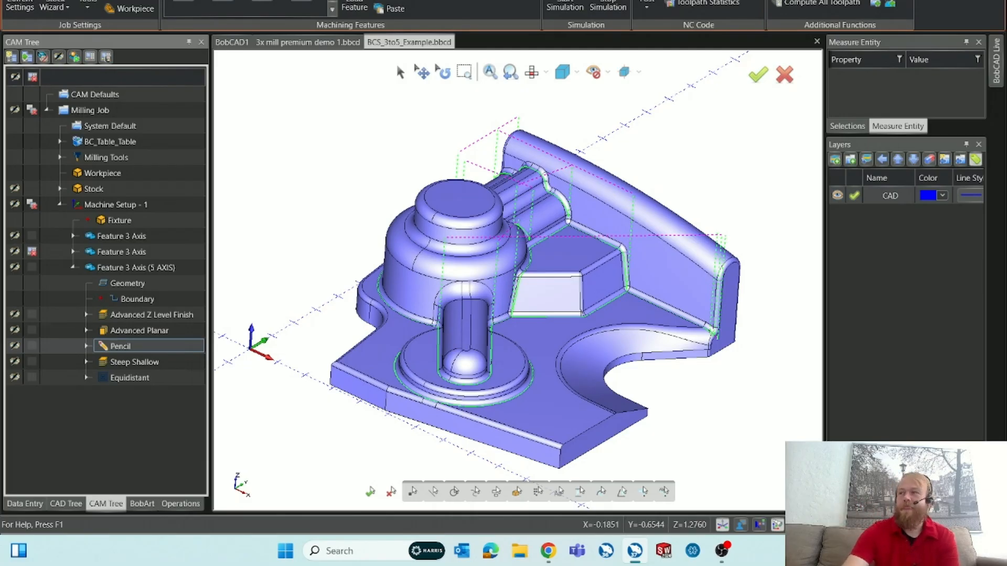
key("alt+Tab")
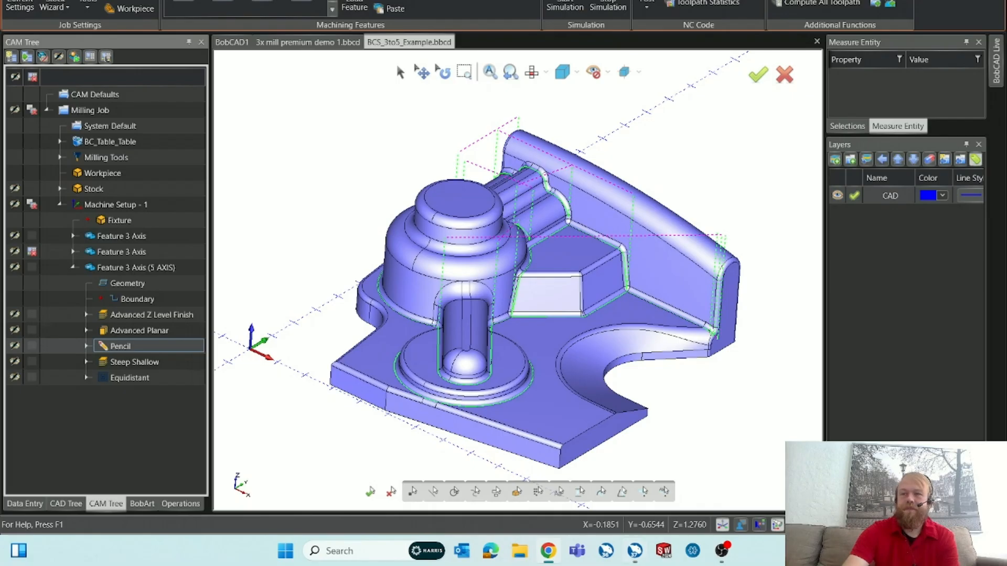